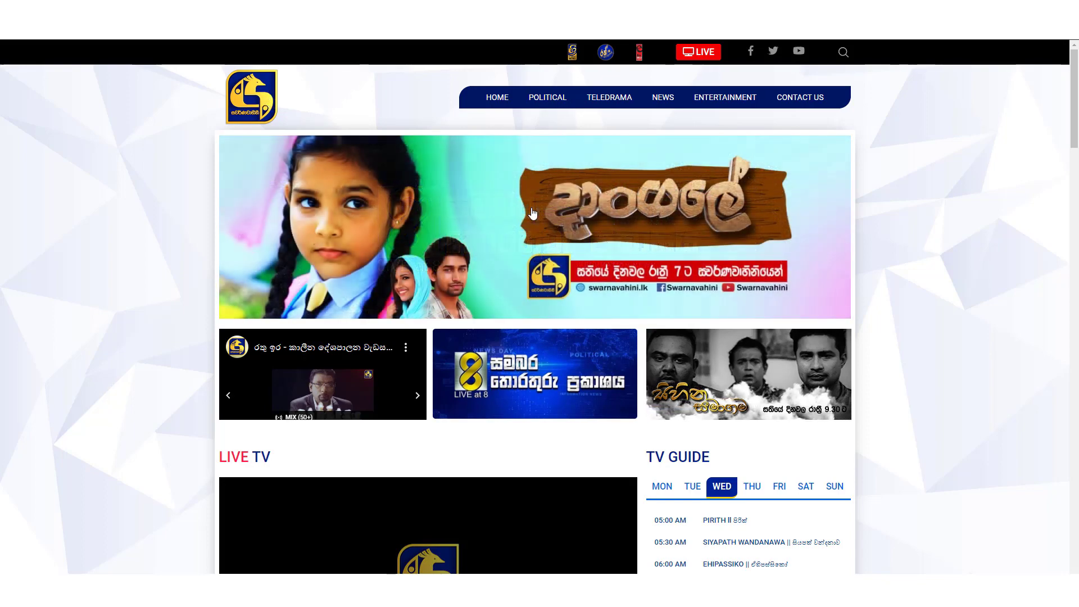
Scroll the Logo Design Sri Lanka group feed to the blue peacock Swarnavahini redesign post
scroll(554, 186, "down", 6)
scroll(566, 176, "down", 6)
scroll(564, 176, "down", 5)
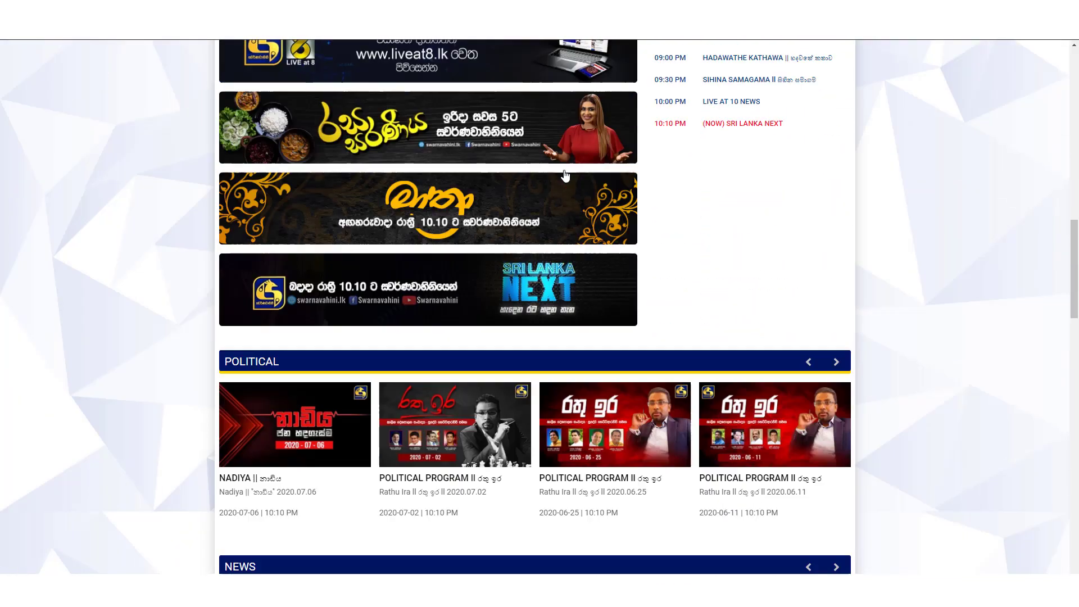
scroll(584, 225, "down", 4)
scroll(562, 281, "down", 4)
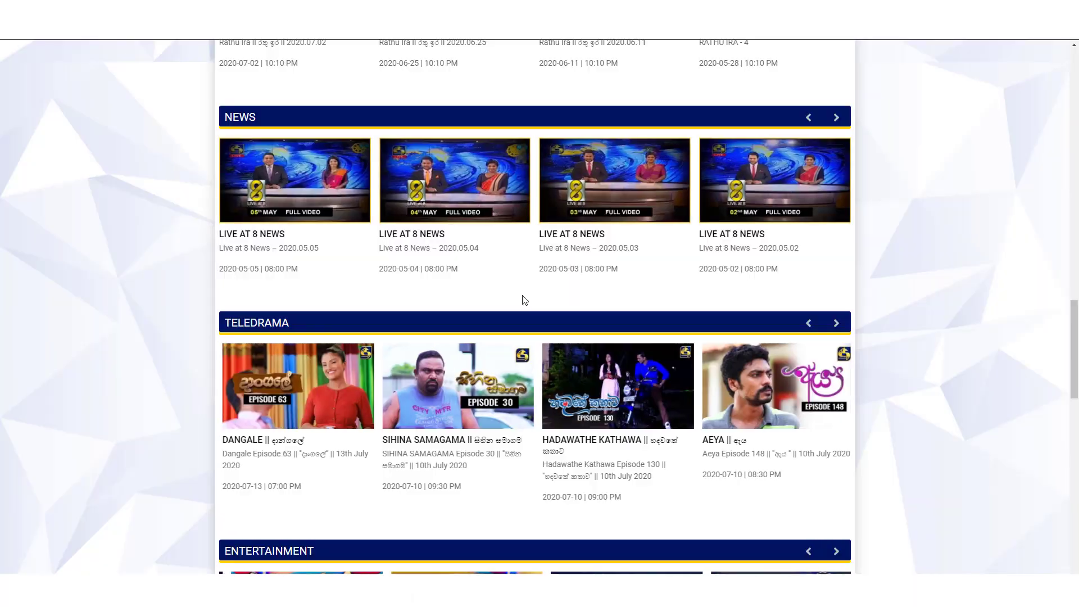
scroll(919, 297, "down", 3)
scroll(921, 295, "up", 4)
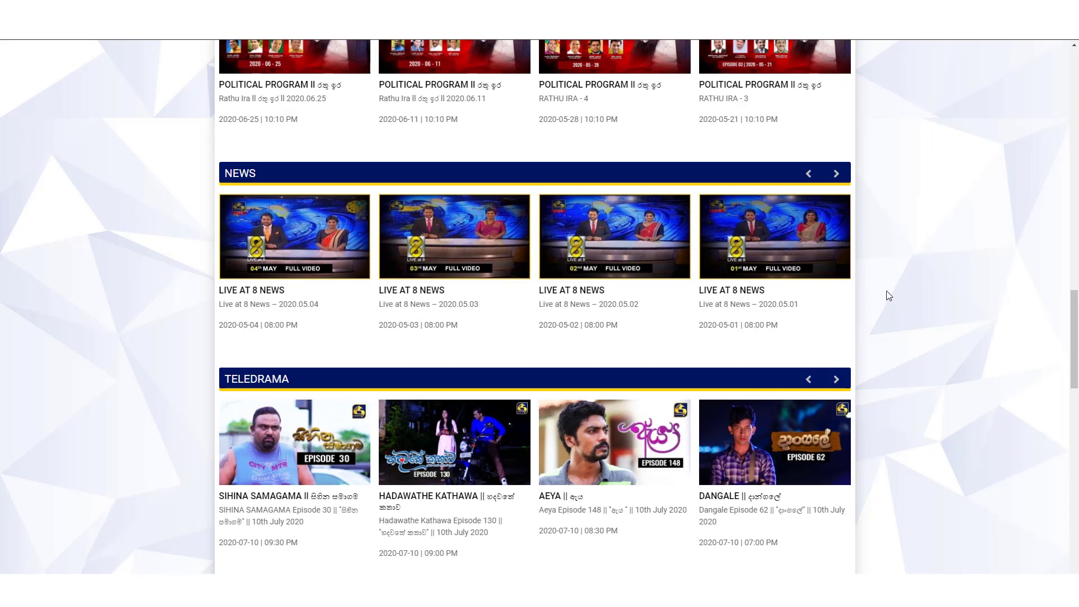
scroll(889, 296, "down", 5)
scroll(888, 296, "down", 5)
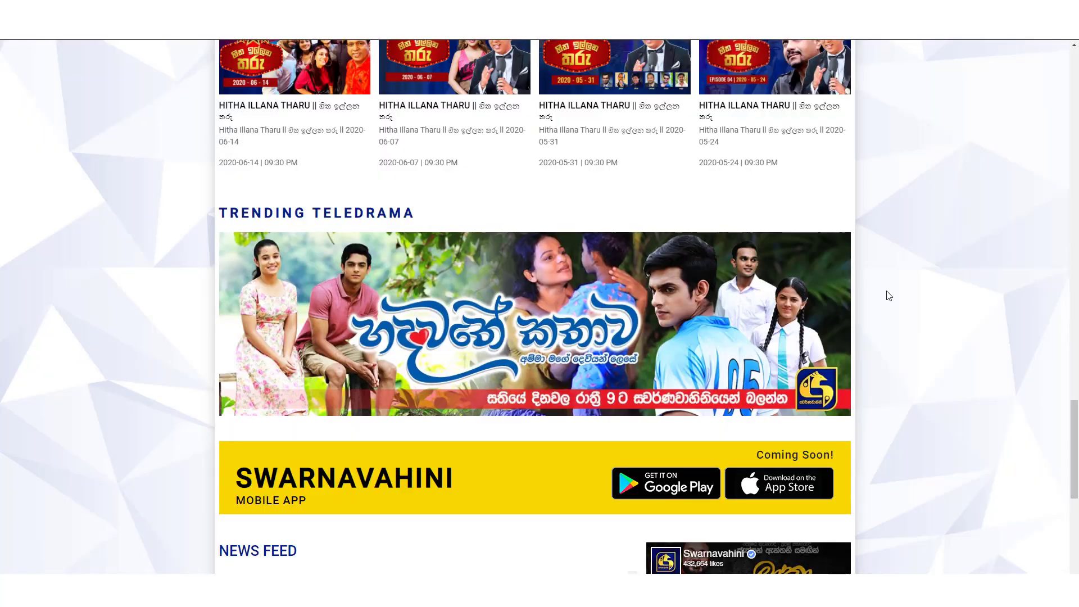
scroll(888, 296, "down", 3)
scroll(888, 295, "down", 4)
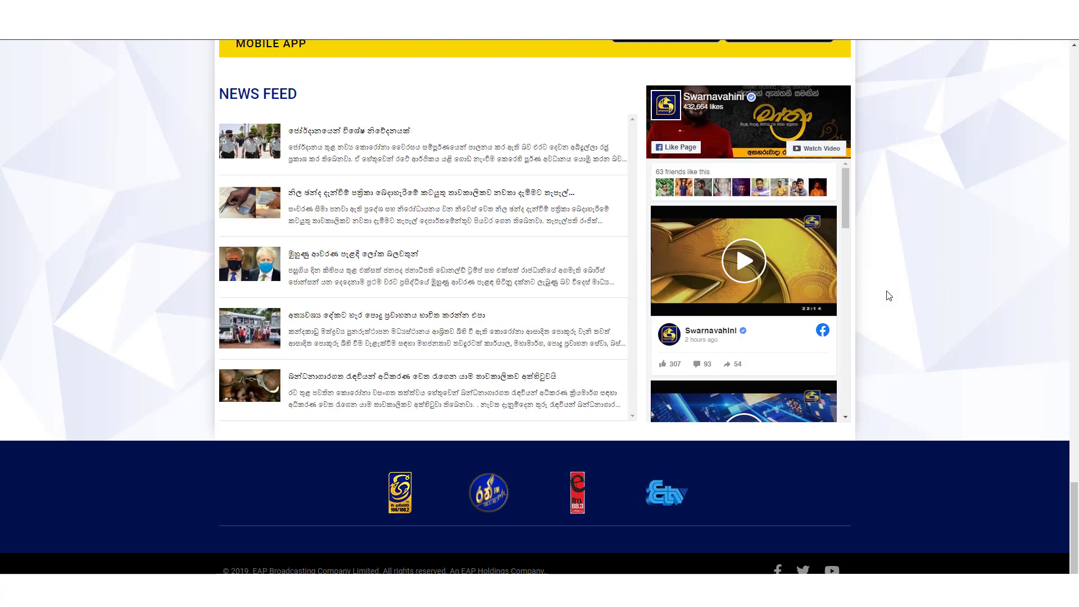
scroll(889, 295, "up", 6)
scroll(889, 295, "down", 6)
scroll(372, 529, "up", 5)
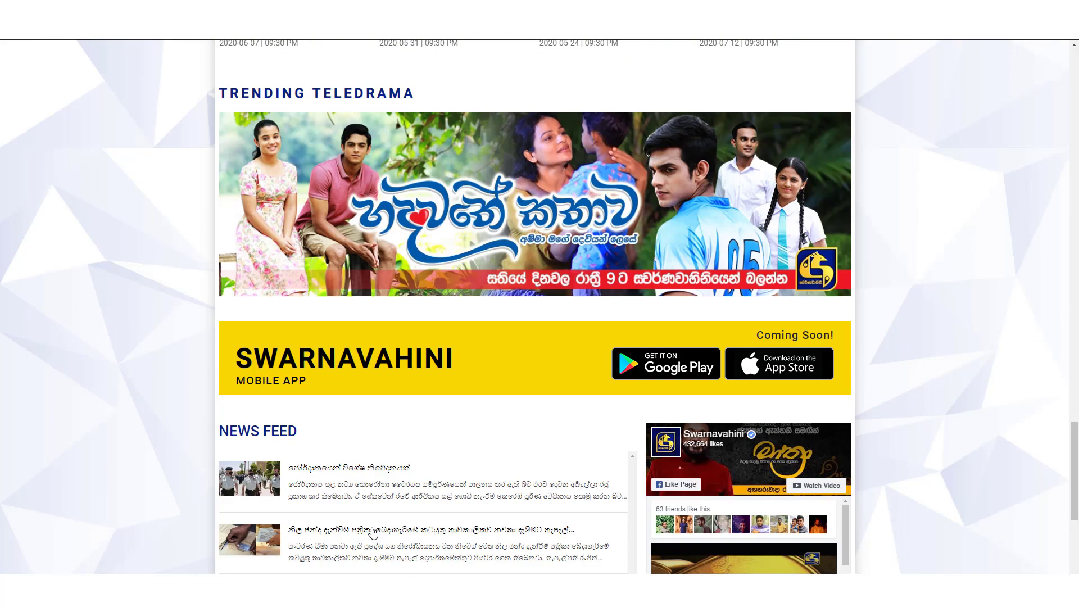
scroll(373, 528, "up", 10)
scroll(373, 531, "up", 6)
scroll(372, 532, "up", 10)
scroll(373, 531, "up", 2)
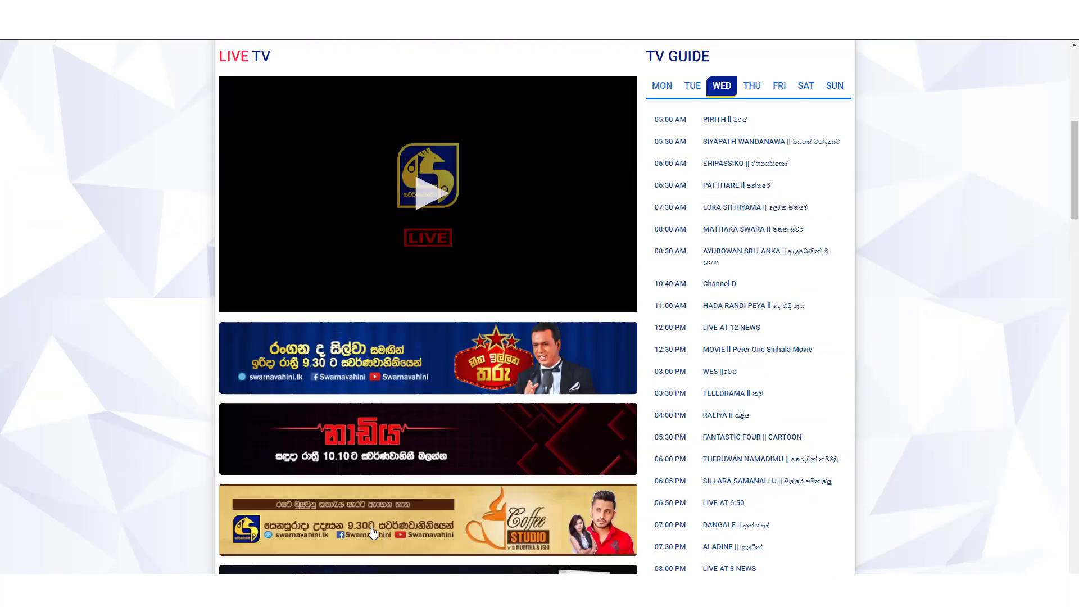
scroll(372, 531, "up", 3)
scroll(372, 531, "up", 1)
scroll(372, 531, "up", 3)
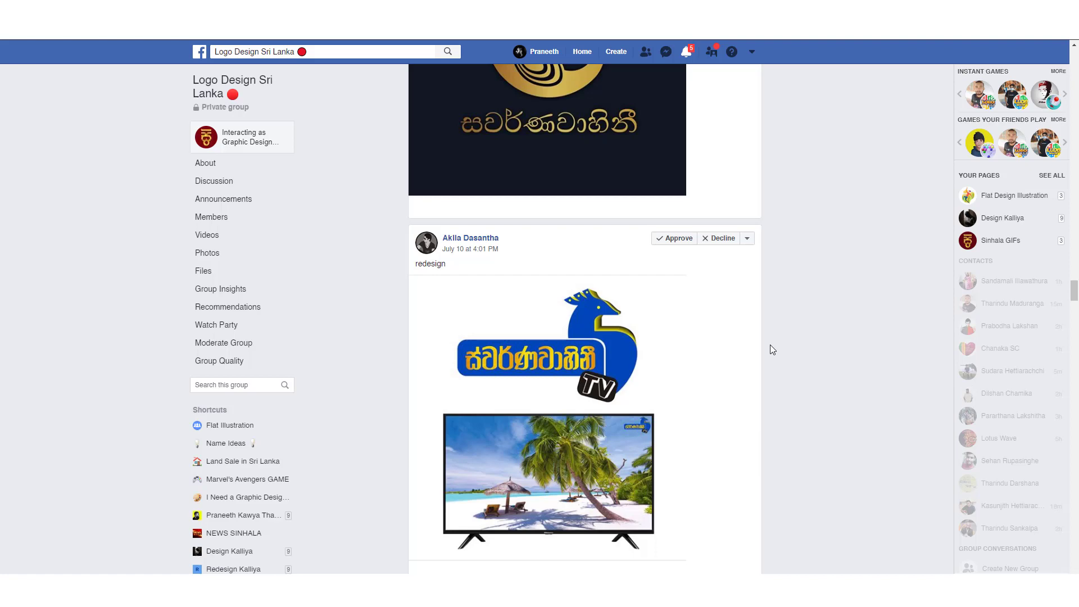
left_click(489, 396)
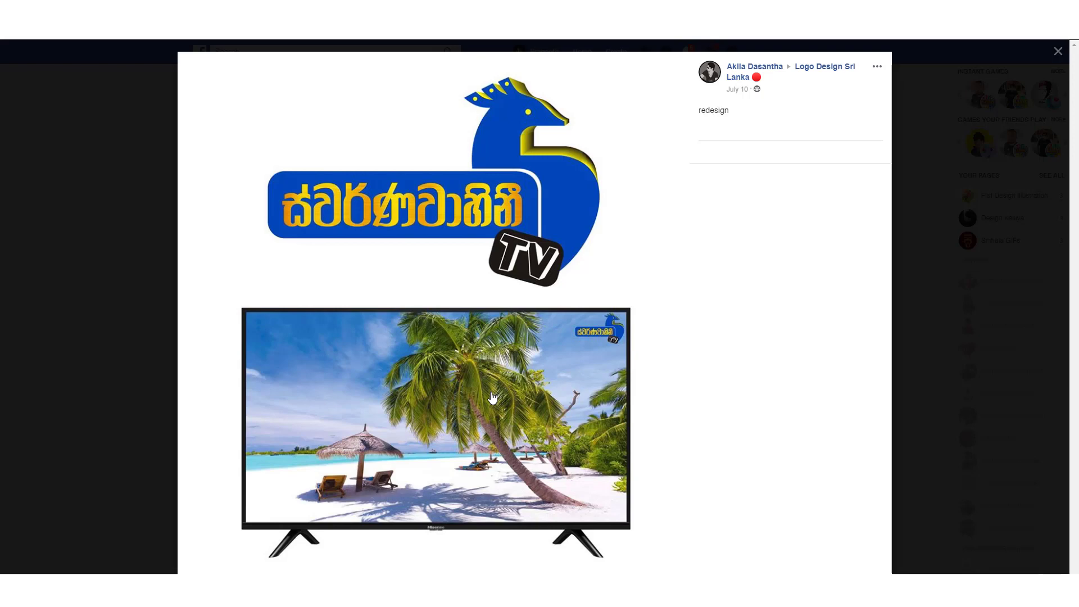
mouse_move(512, 426)
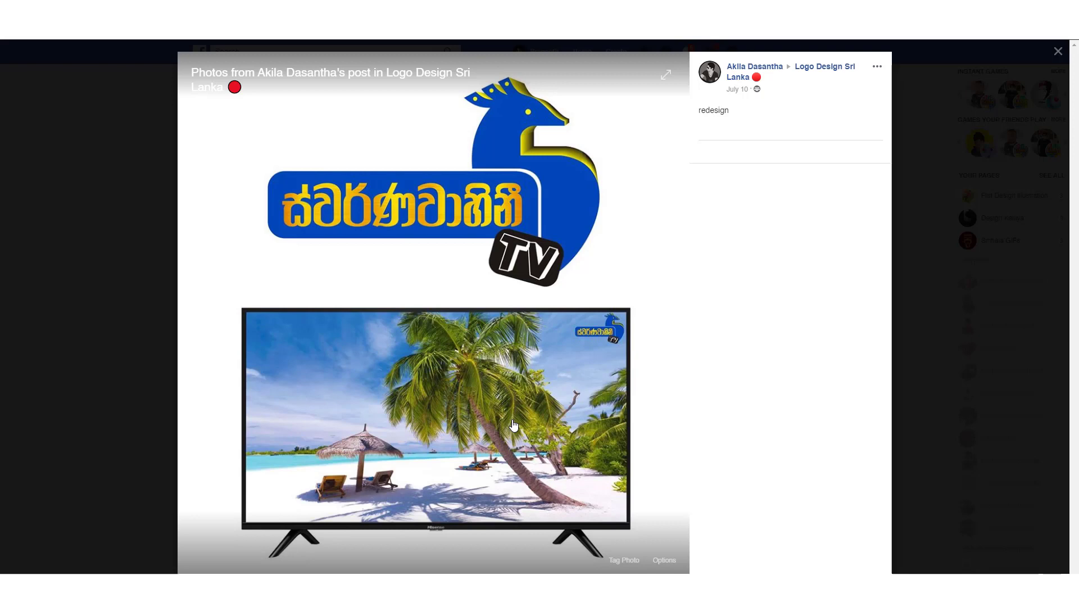
left_click(939, 355)
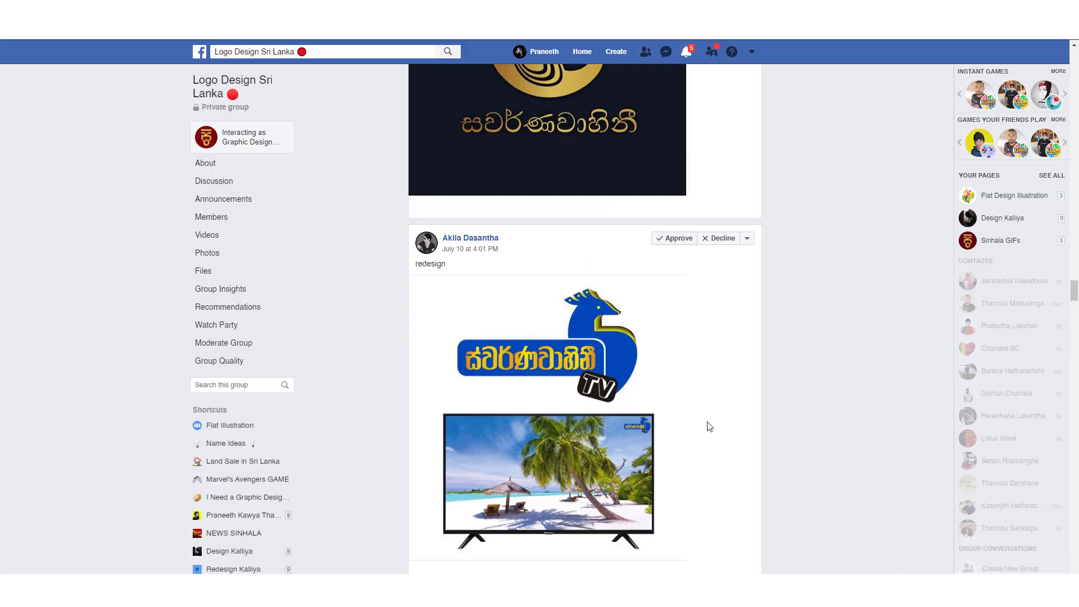
scroll(710, 426, "up", 6)
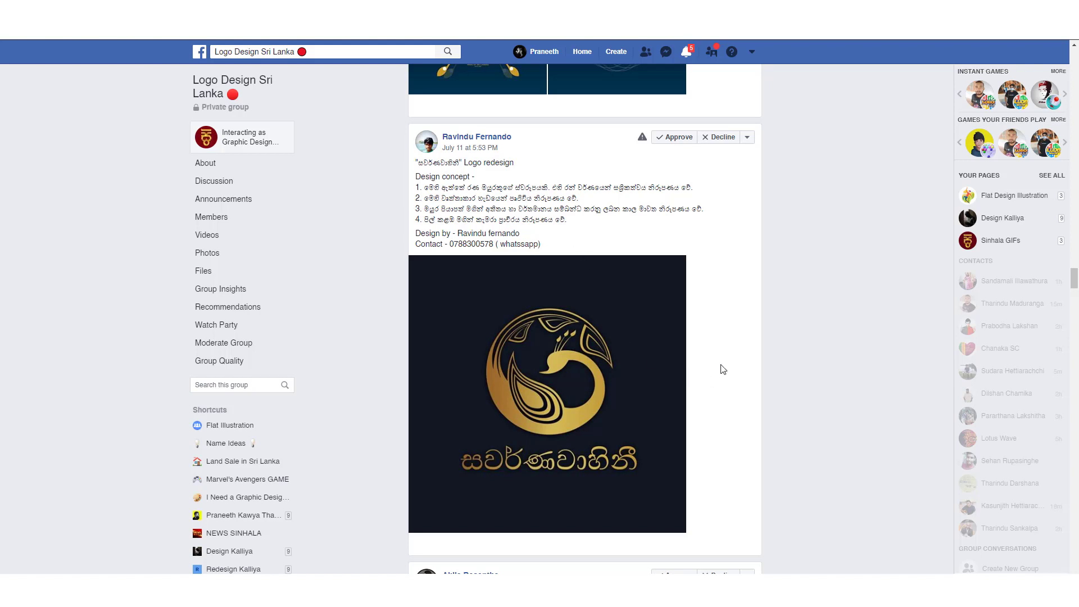
Scroll the group feed past the gold and blue logo posts to the orange peacock concept post
scroll(723, 365, "down", 4)
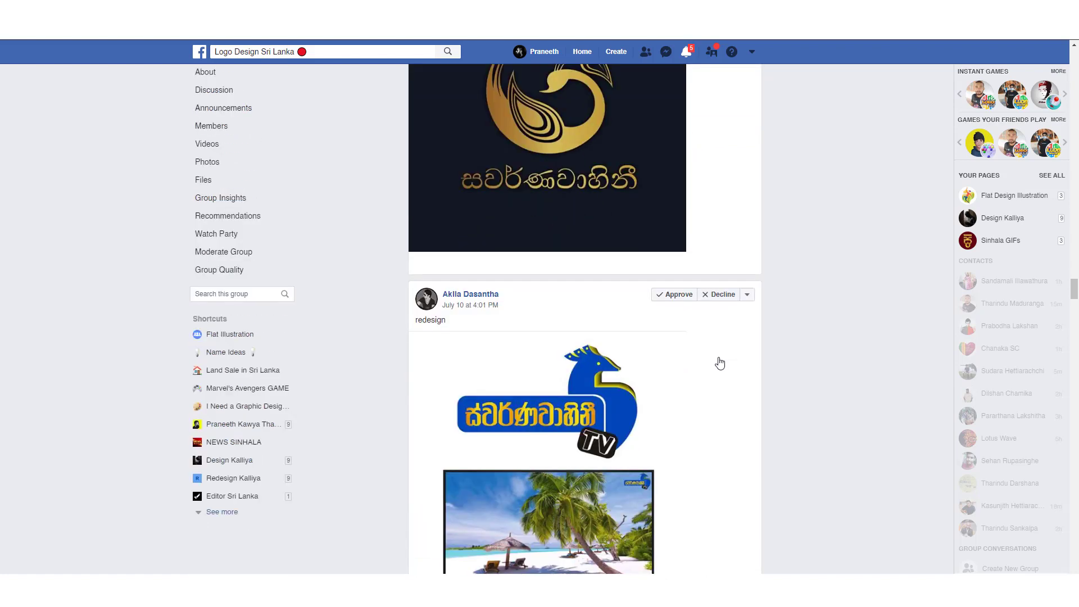
scroll(720, 362, "up", 3)
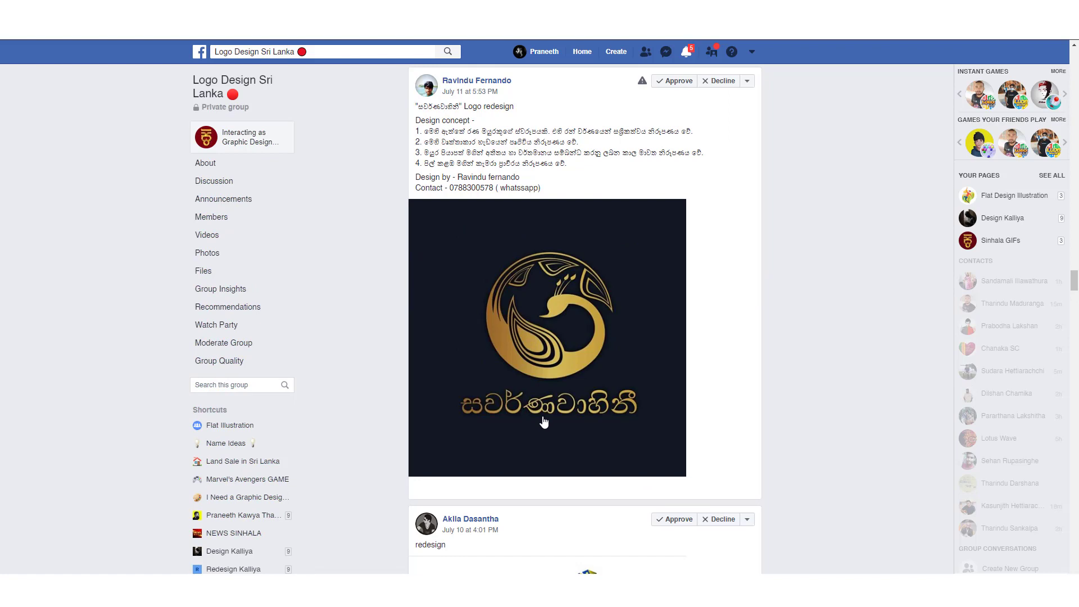
scroll(544, 422, "down", 3)
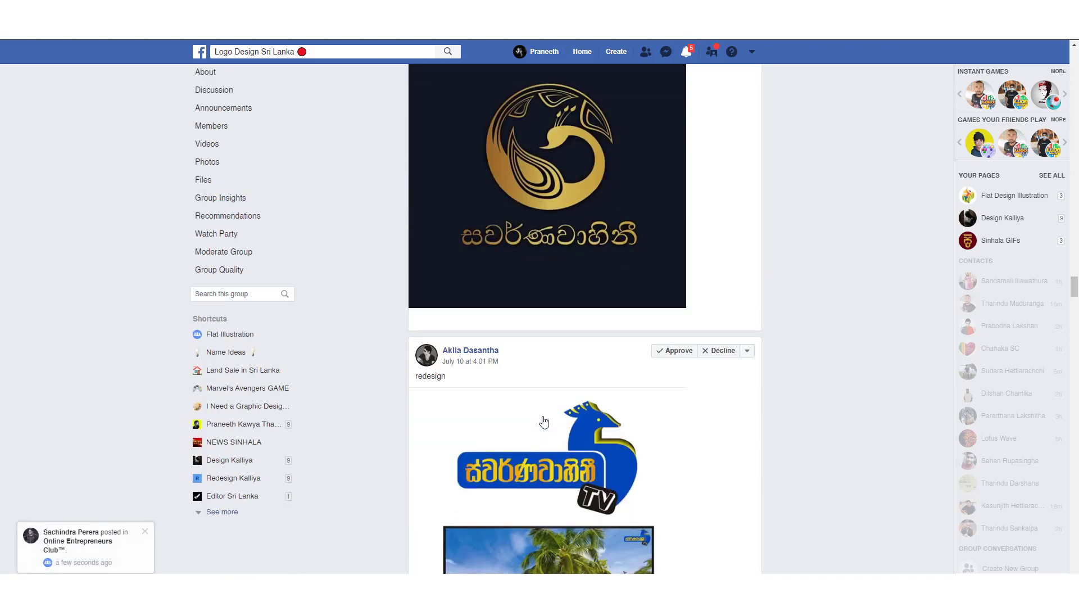
scroll(544, 421, "down", 3)
scroll(545, 422, "up", 3)
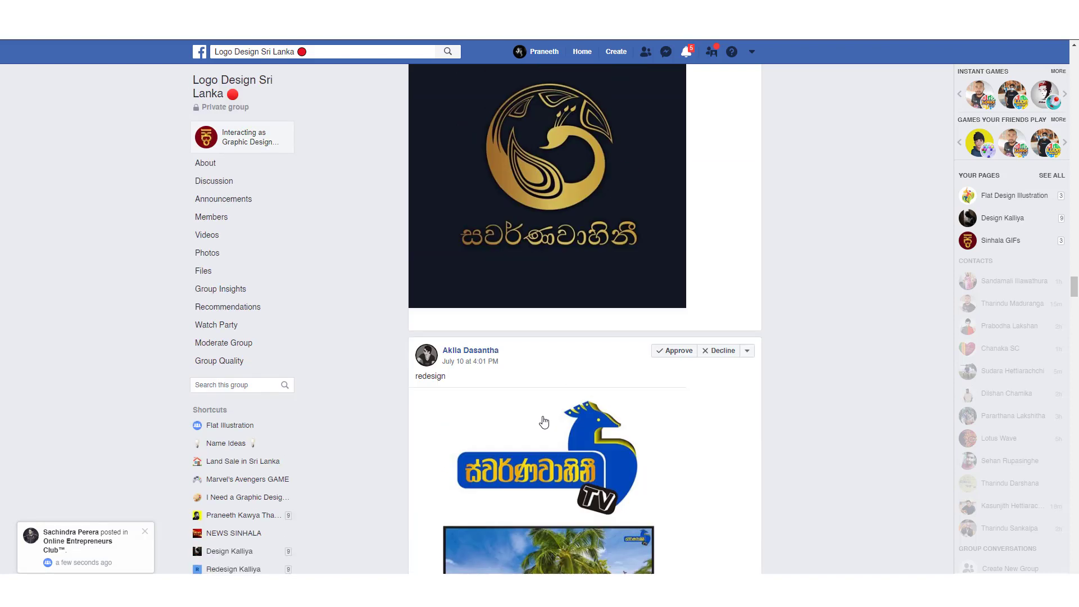
scroll(544, 421, "down", 1)
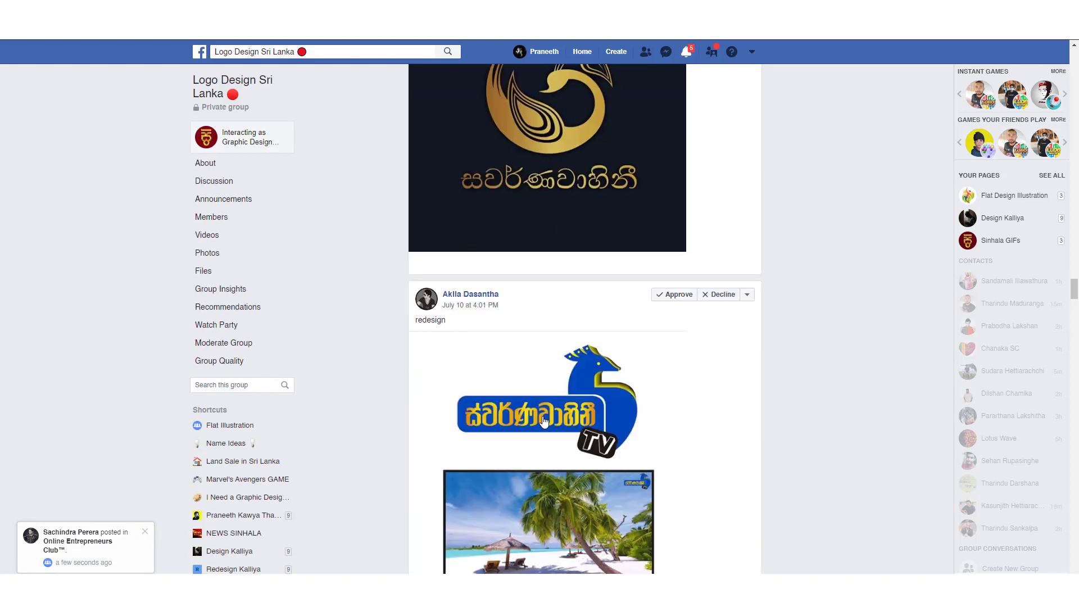
scroll(543, 421, "up", 4)
scroll(543, 421, "down", 3)
scroll(543, 421, "up", 2)
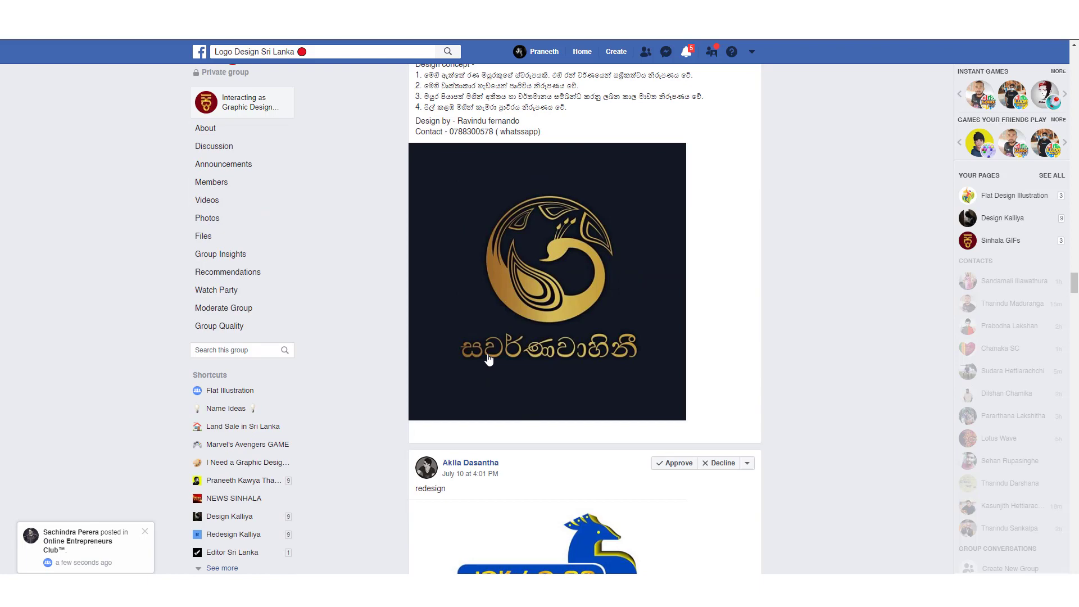
scroll(489, 361, "down", 3)
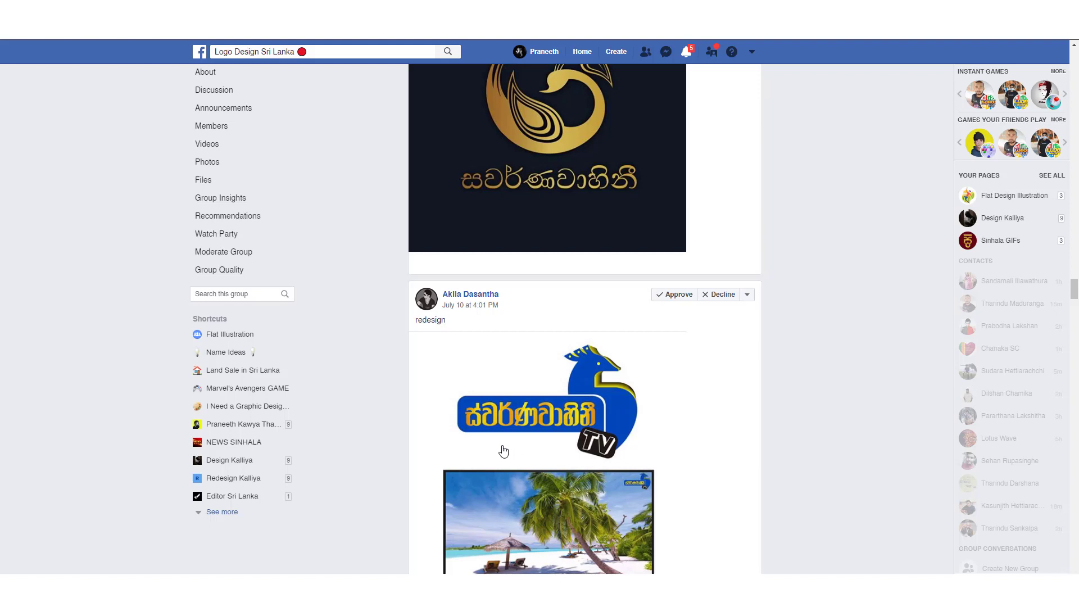
scroll(504, 452, "up", 4)
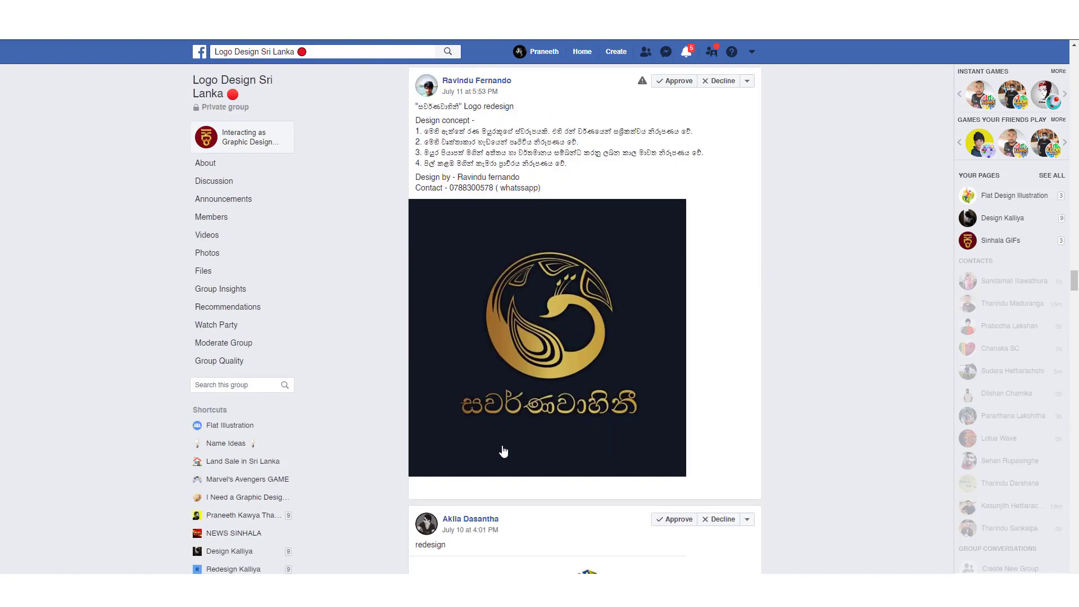
scroll(504, 451, "up", 1)
scroll(504, 452, "up", 1)
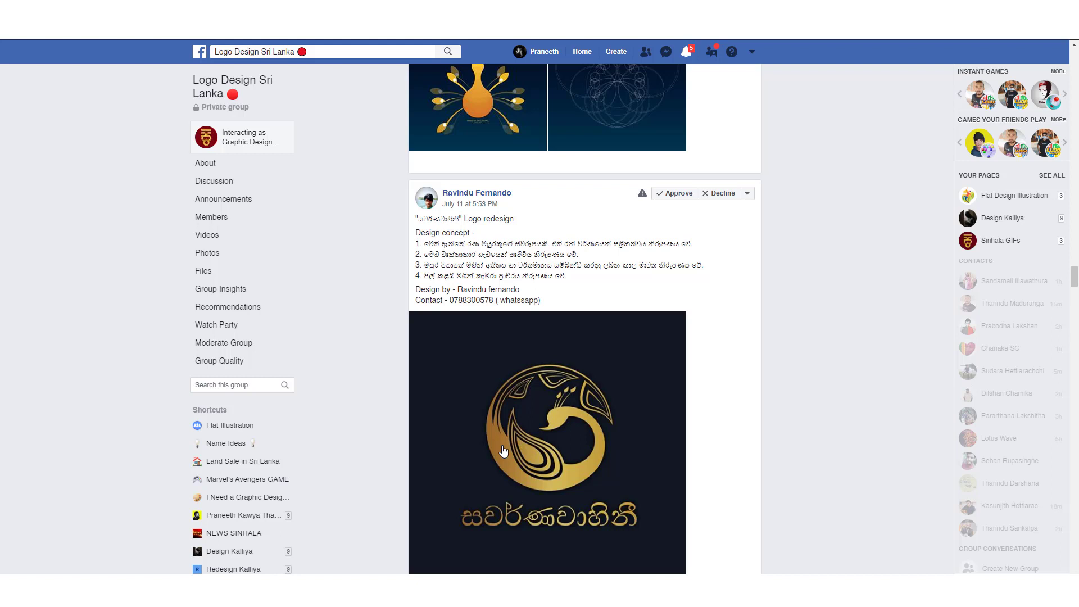
scroll(504, 451, "up", 2)
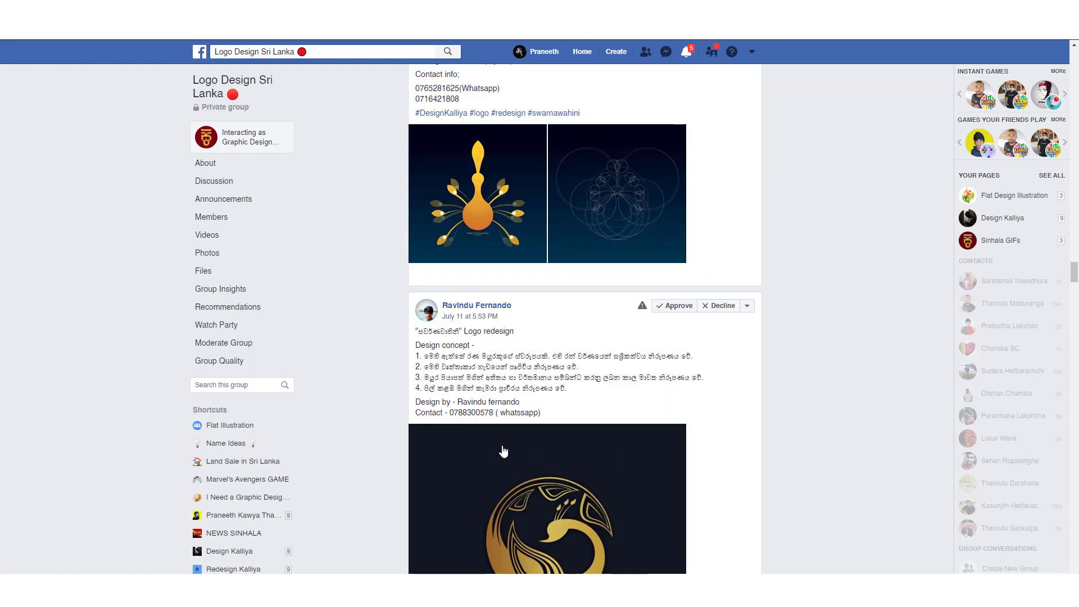
scroll(503, 452, "up", 2)
scroll(503, 451, "down", 2)
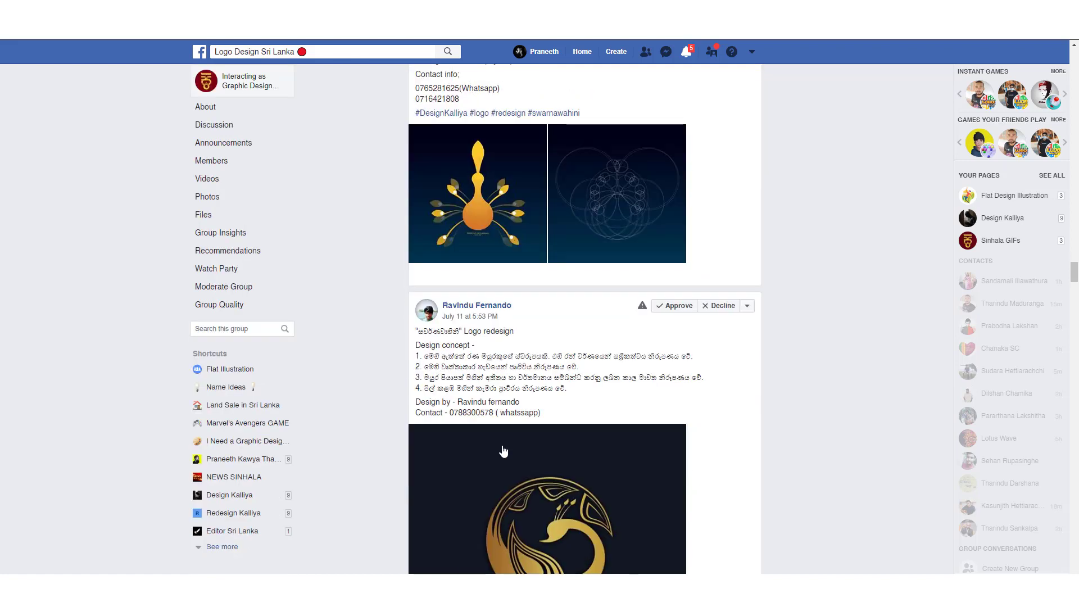
scroll(504, 452, "up", 3)
scroll(504, 452, "up", 2)
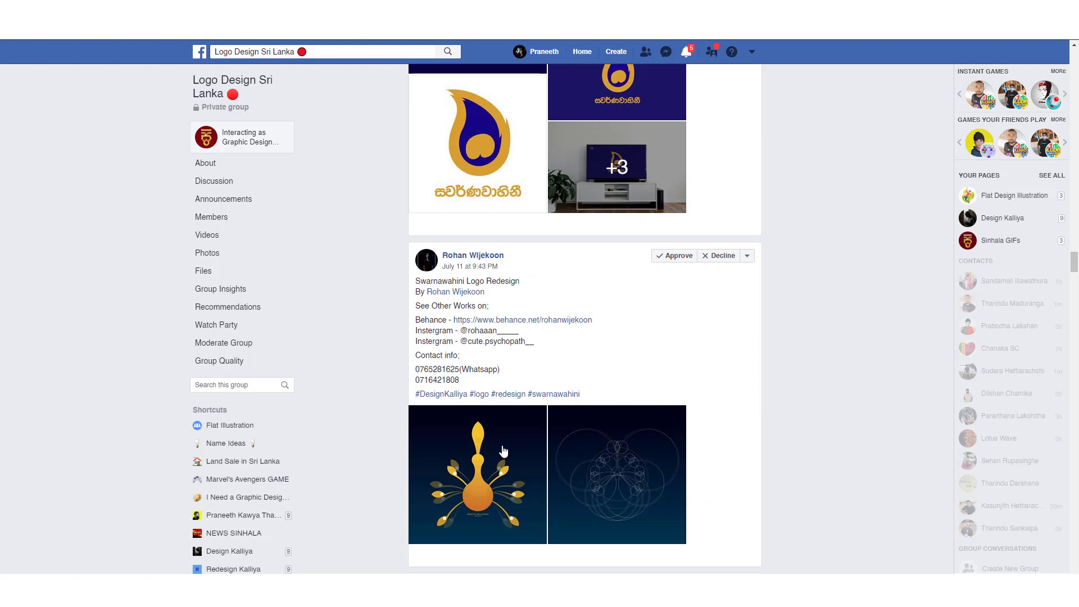
scroll(503, 452, "down", 1)
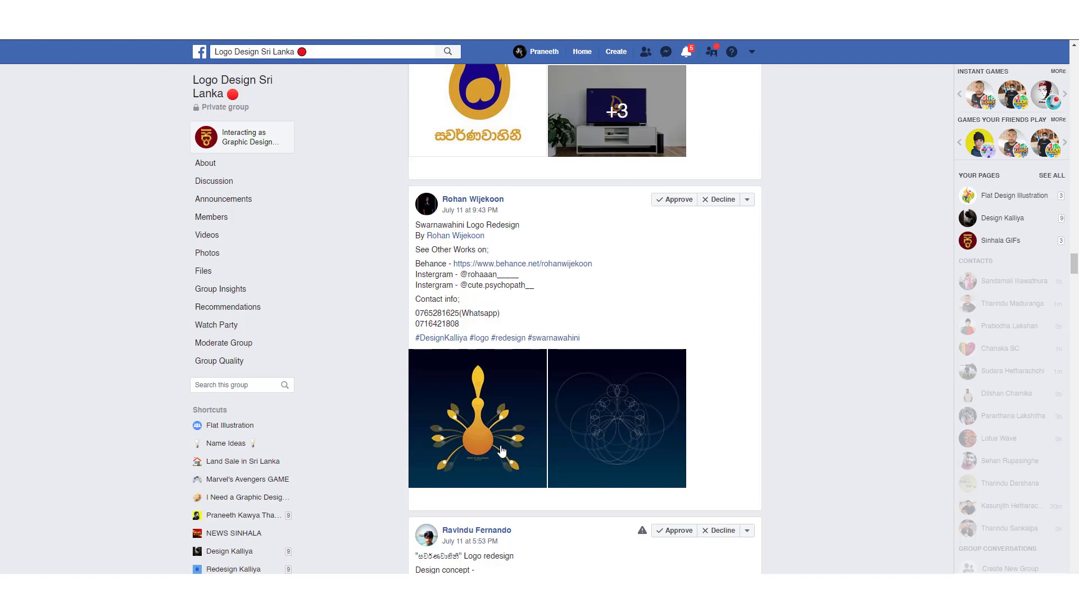
Enlarge the orange peacock concept, compare it with its circle construction drawing, then close the viewer
left_click(502, 452)
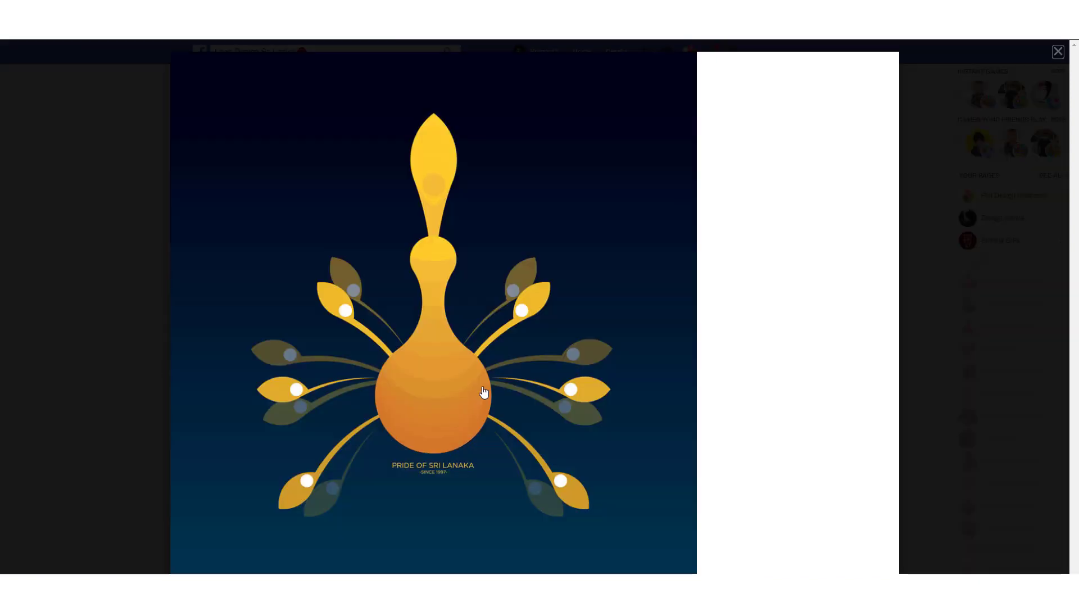
left_click(689, 318)
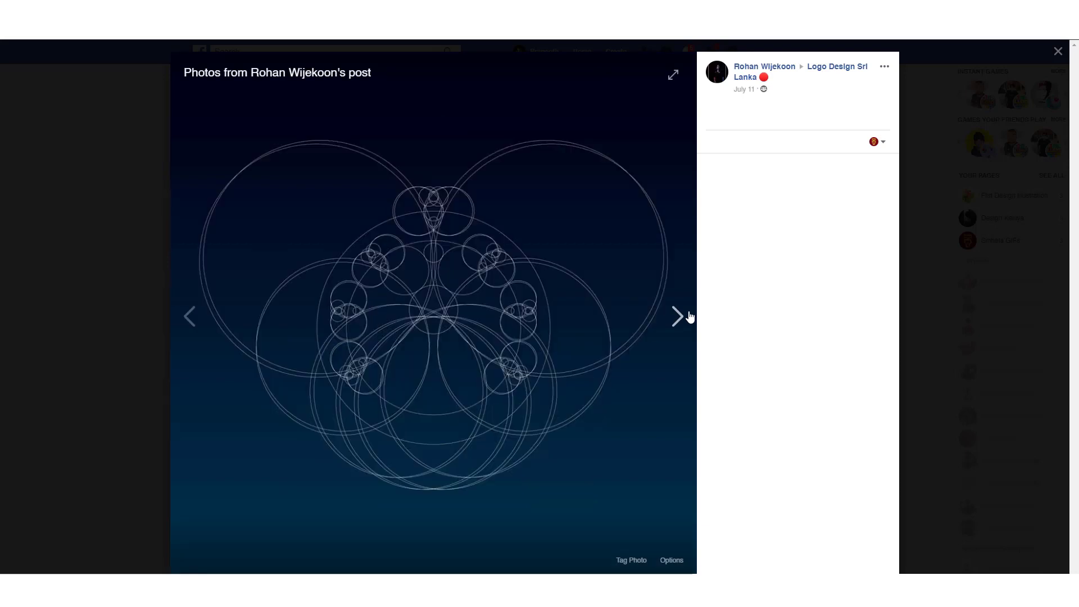
left_click(186, 329)
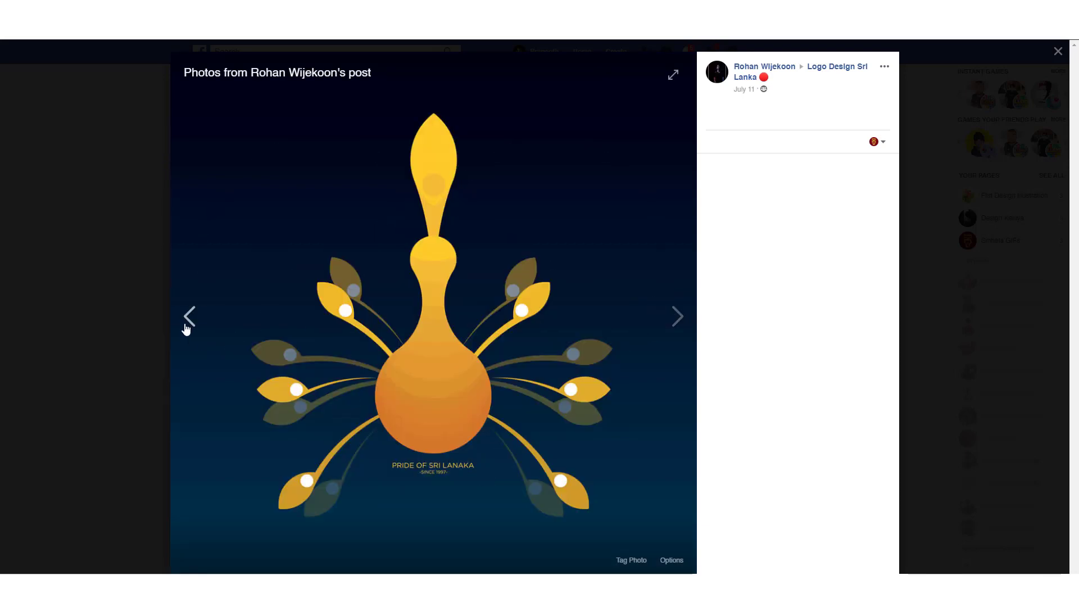
left_click(683, 317)
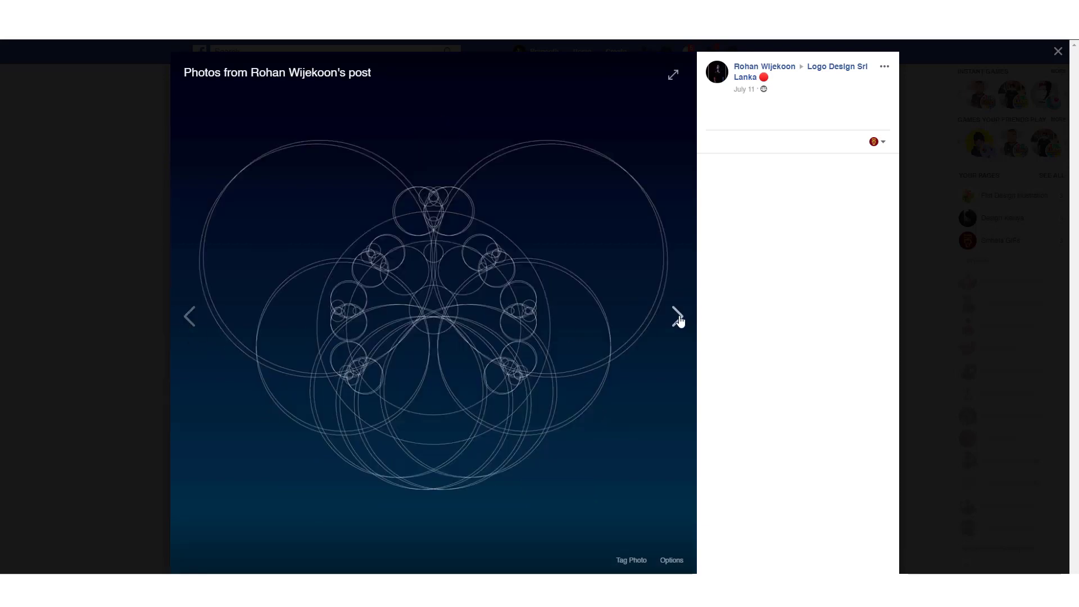
left_click(182, 322)
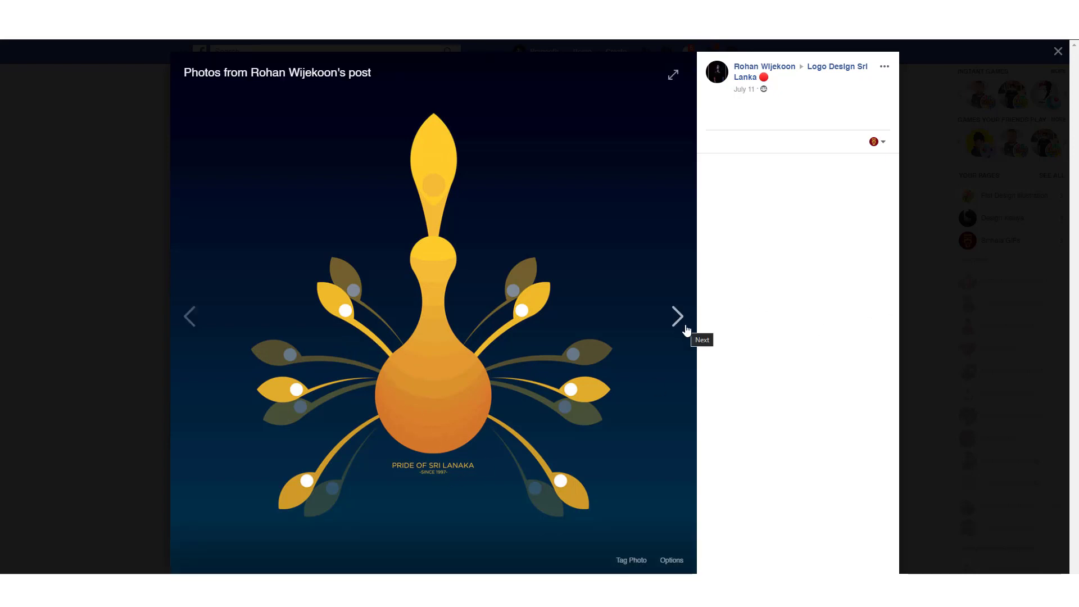
left_click(949, 259)
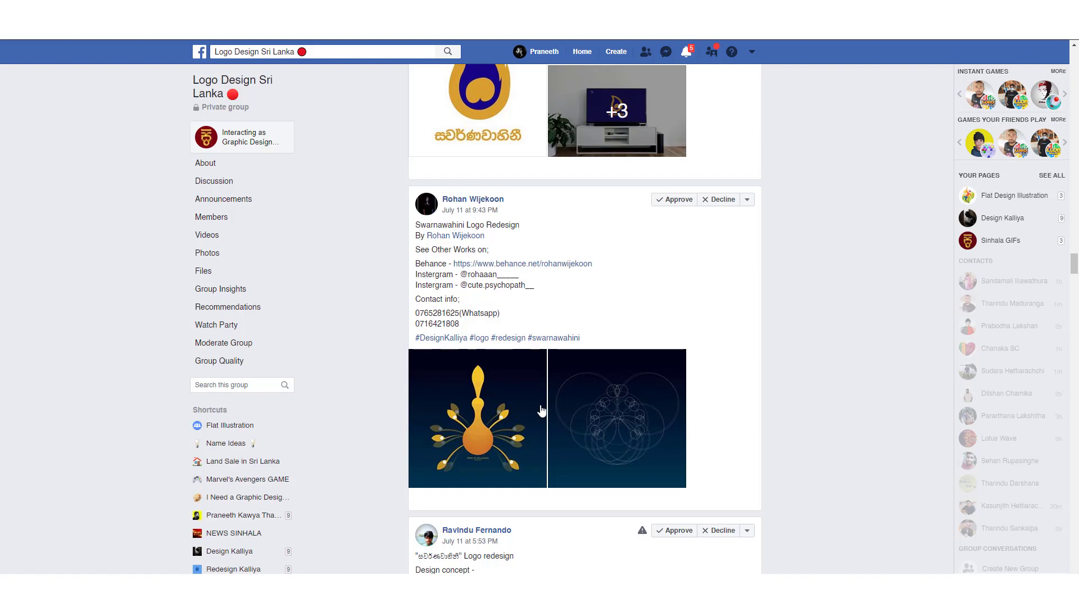
Scroll up to the 'Redesigning Swarnavahini Logo ----- Project - 06' post with gold flame logos
scroll(541, 411, "up", 1)
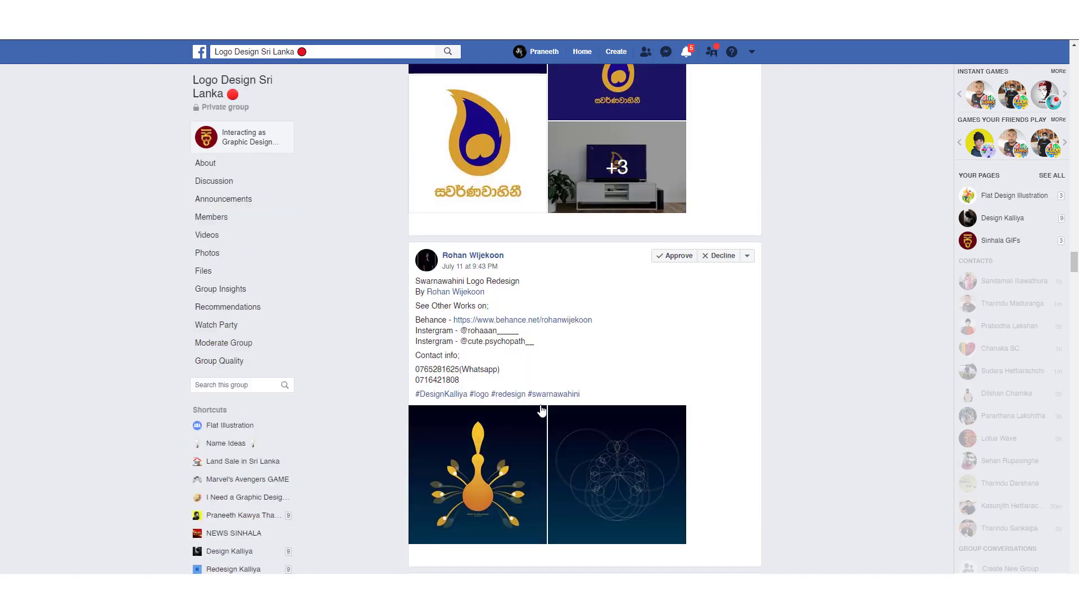
scroll(541, 411, "up", 1)
scroll(542, 411, "up", 2)
scroll(541, 411, "up", 2)
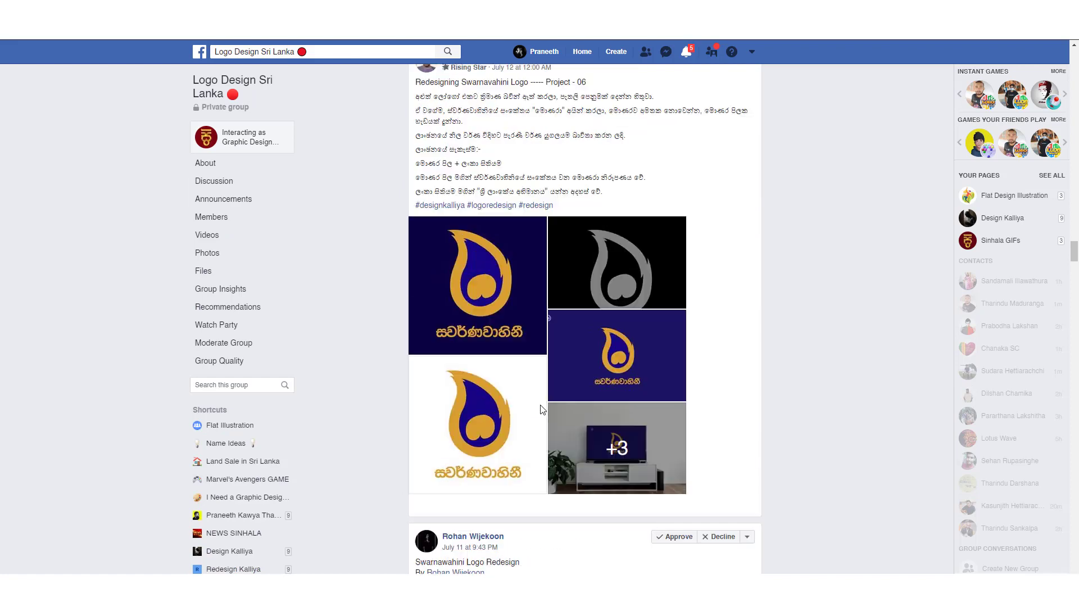
scroll(541, 411, "up", 2)
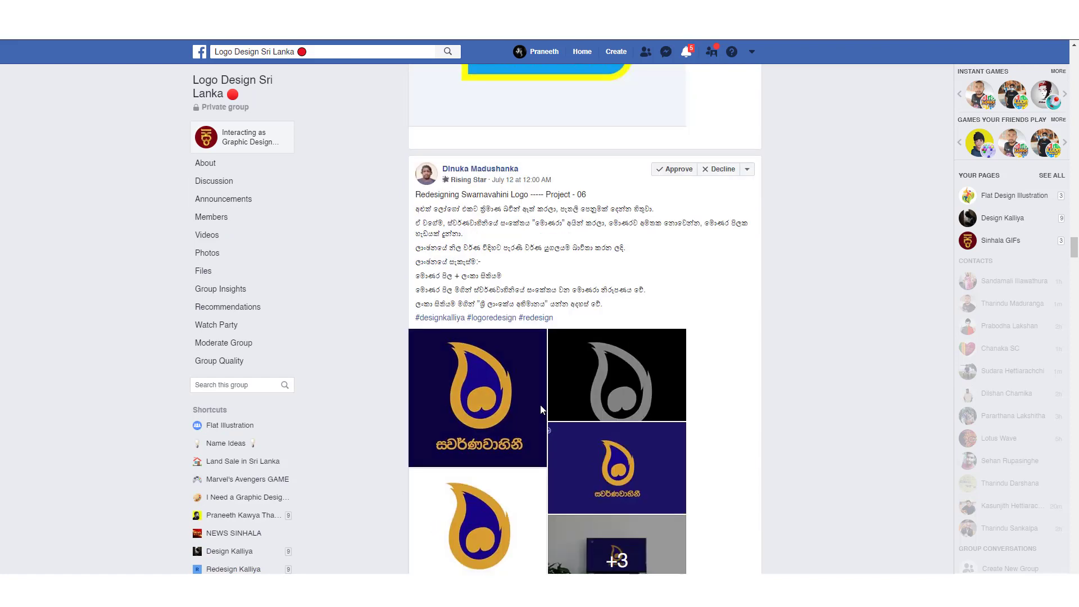
scroll(540, 404, "down", 1)
scroll(541, 404, "down", 1)
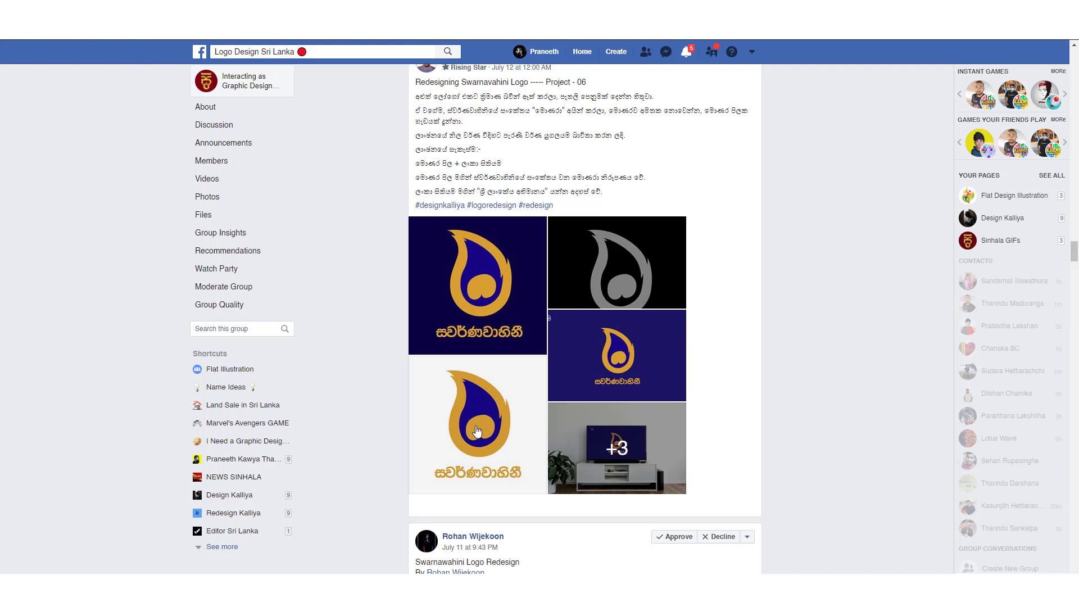
left_click(621, 449)
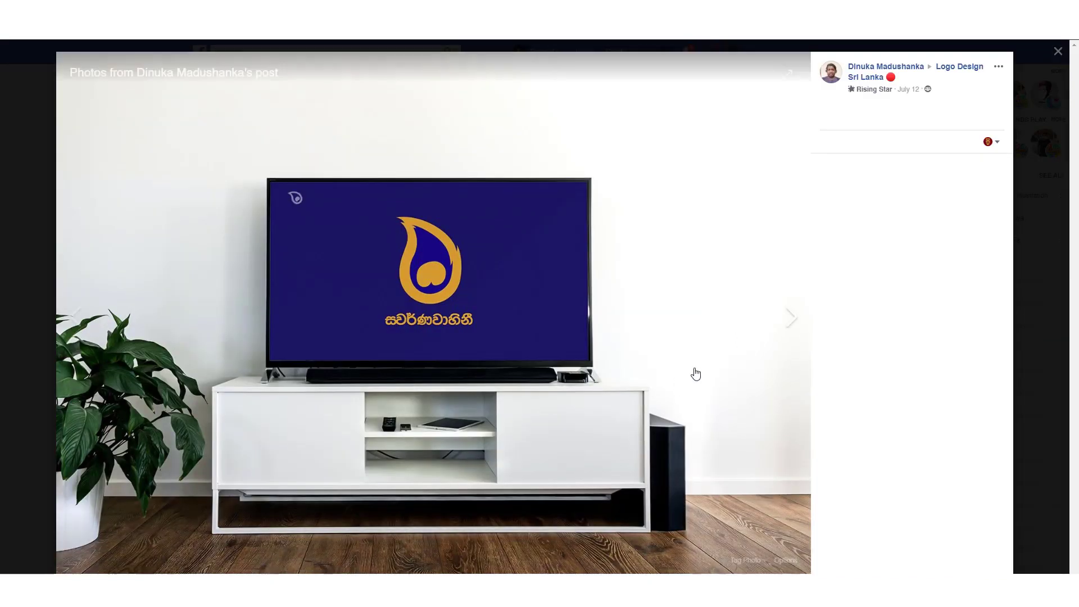
left_click(784, 332)
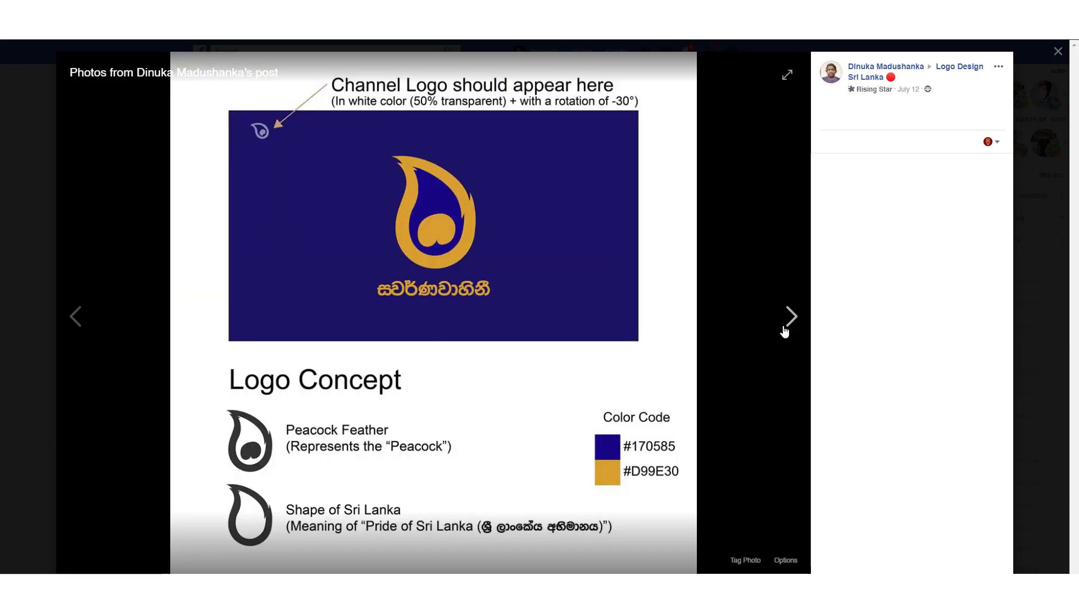
left_click(785, 332)
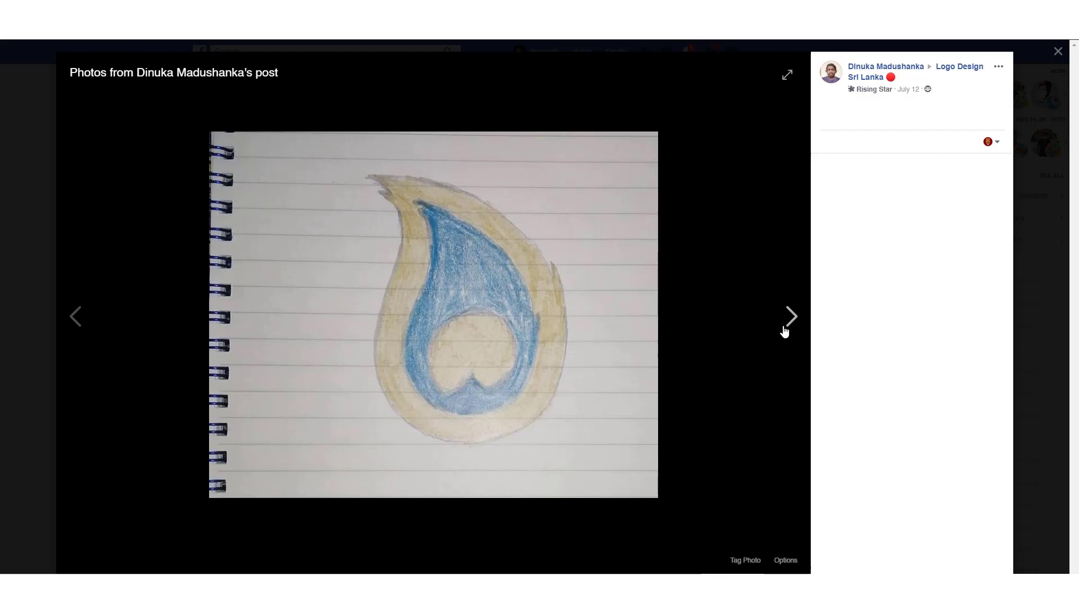
left_click(785, 332)
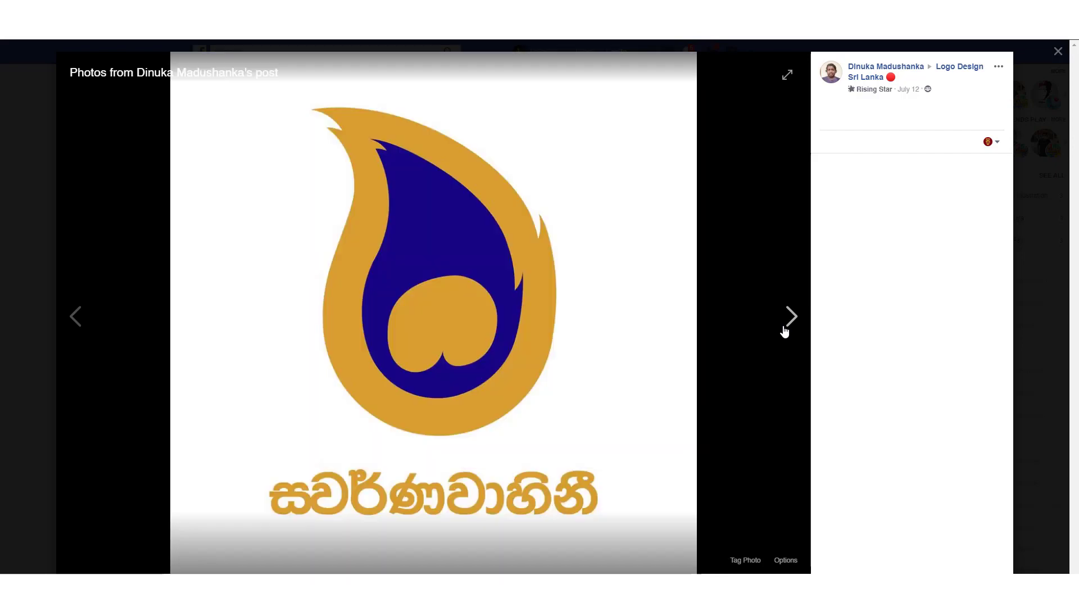
left_click(785, 332)
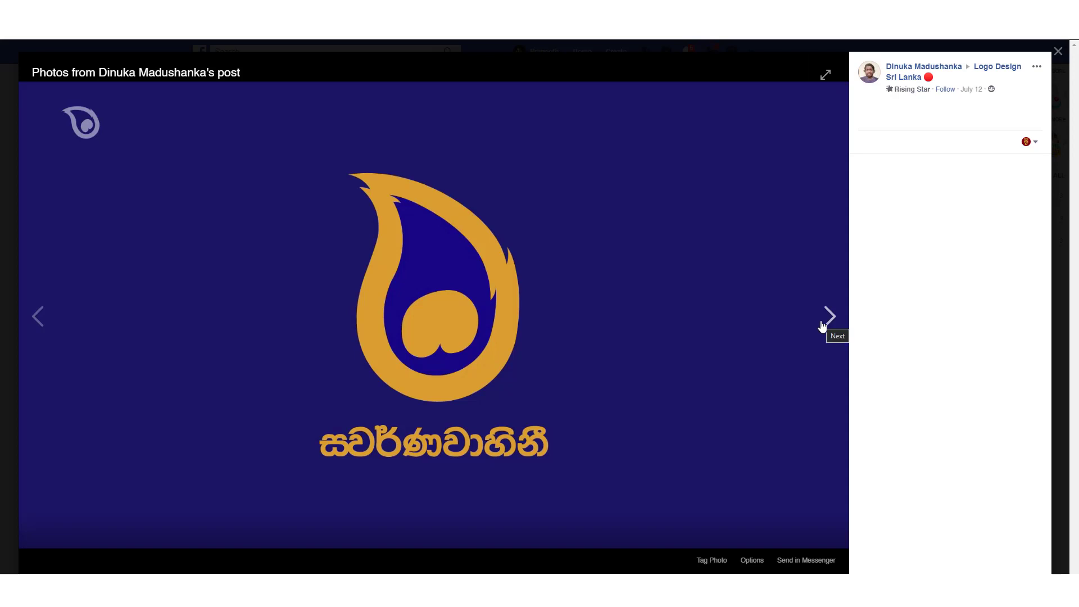
left_click(822, 326)
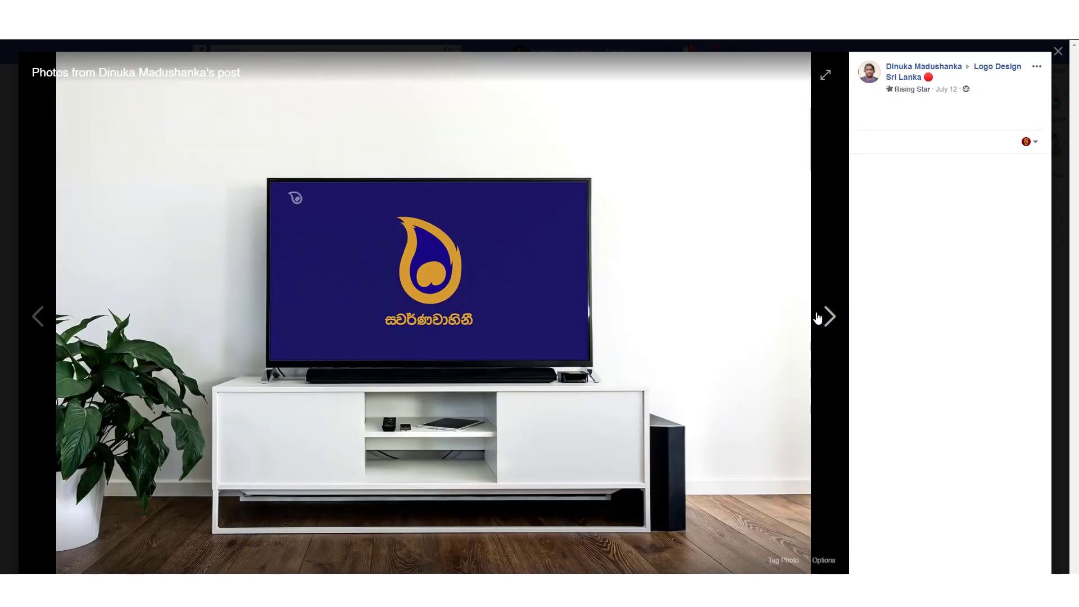
left_click(818, 318)
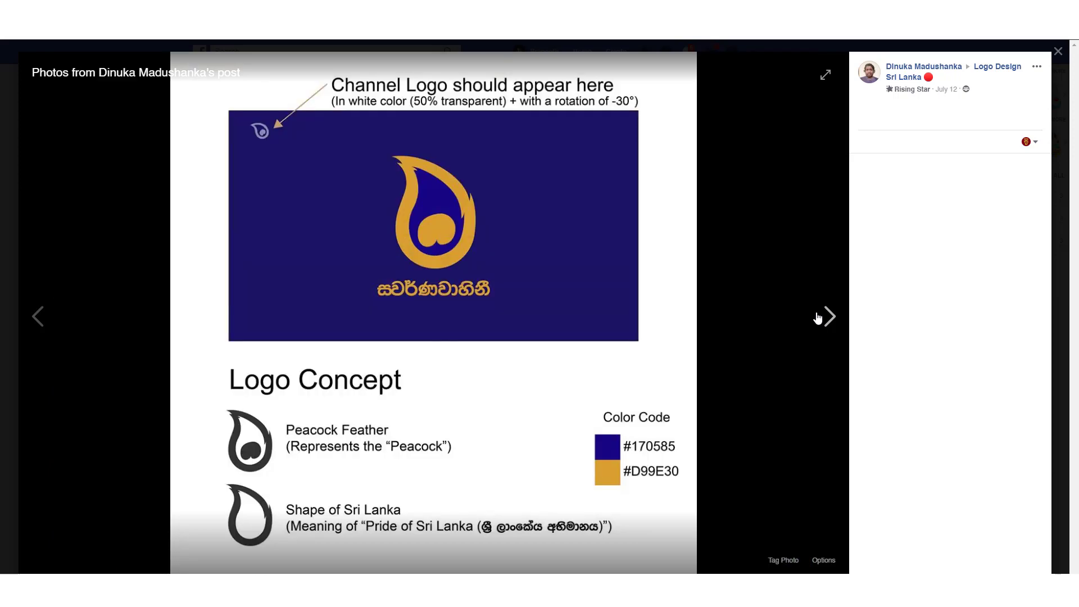
left_click(818, 318)
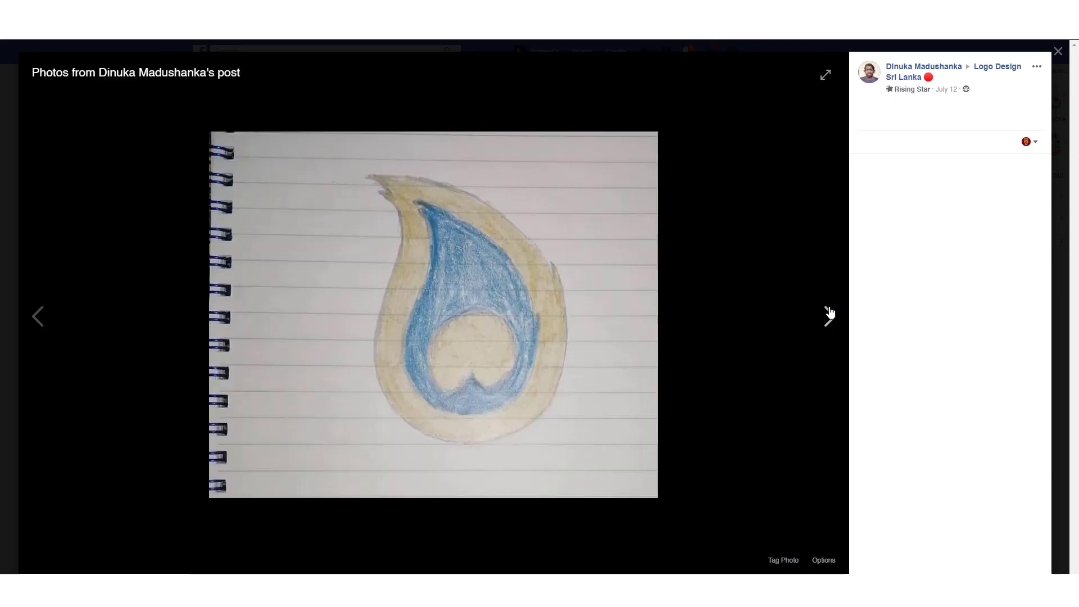
left_click(1056, 53)
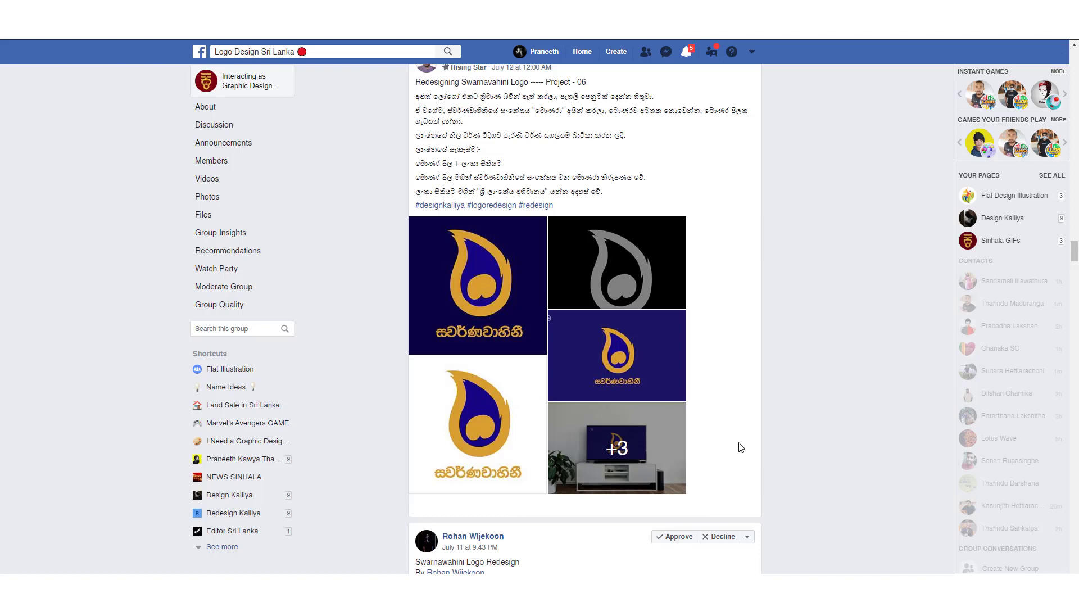
Scroll up past Project 06 to the 'Logo redesign...' post with the red-and-yellow octagon peacock
scroll(791, 454, "up", 2)
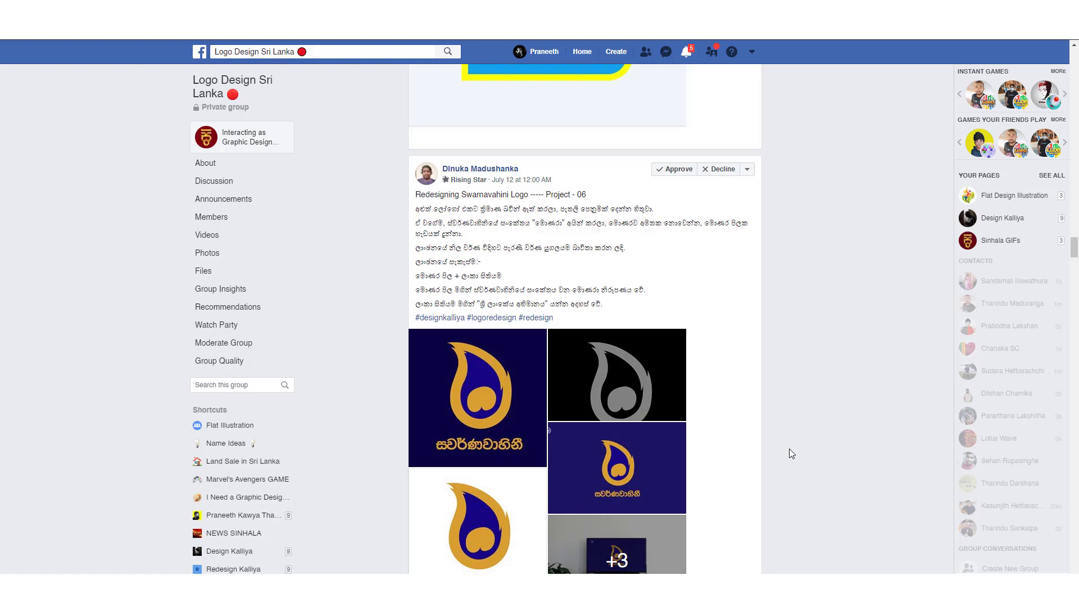
scroll(790, 453, "down", 2)
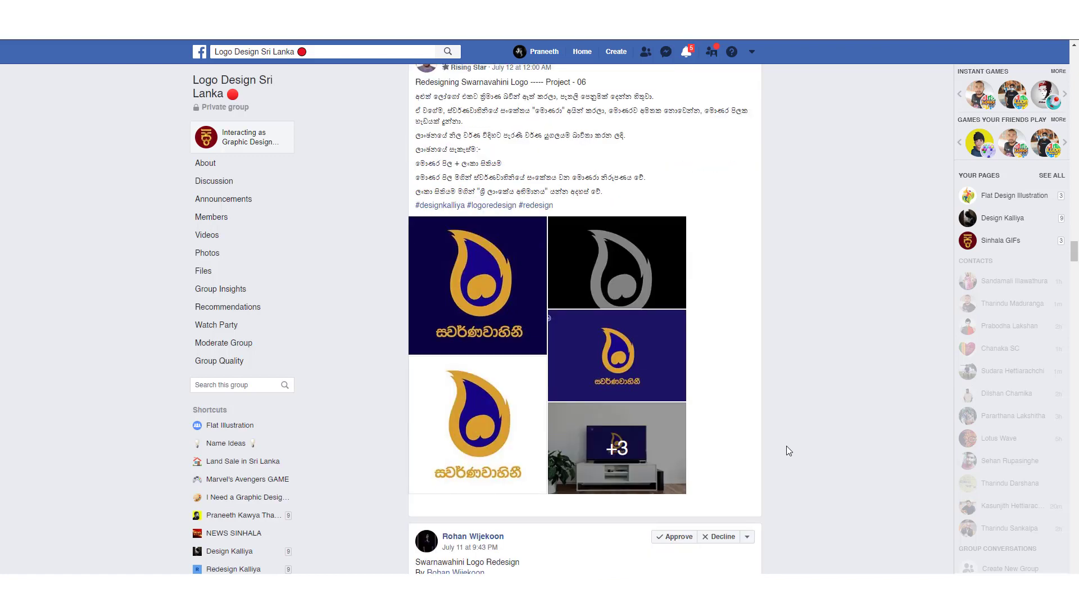
scroll(785, 437, "up", 2)
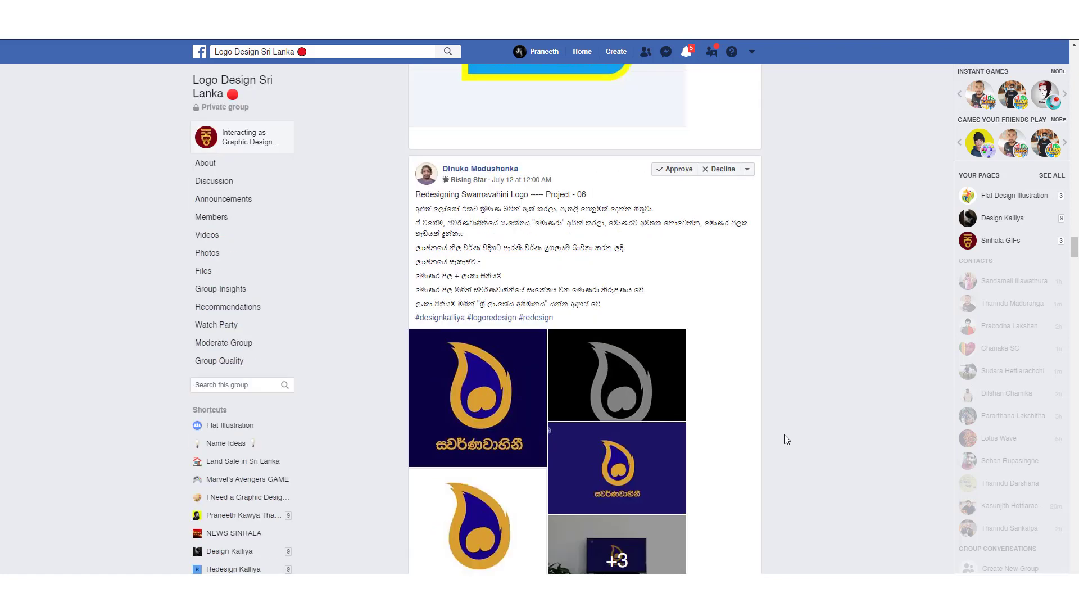
scroll(784, 434, "up", 5)
scroll(784, 434, "up", 2)
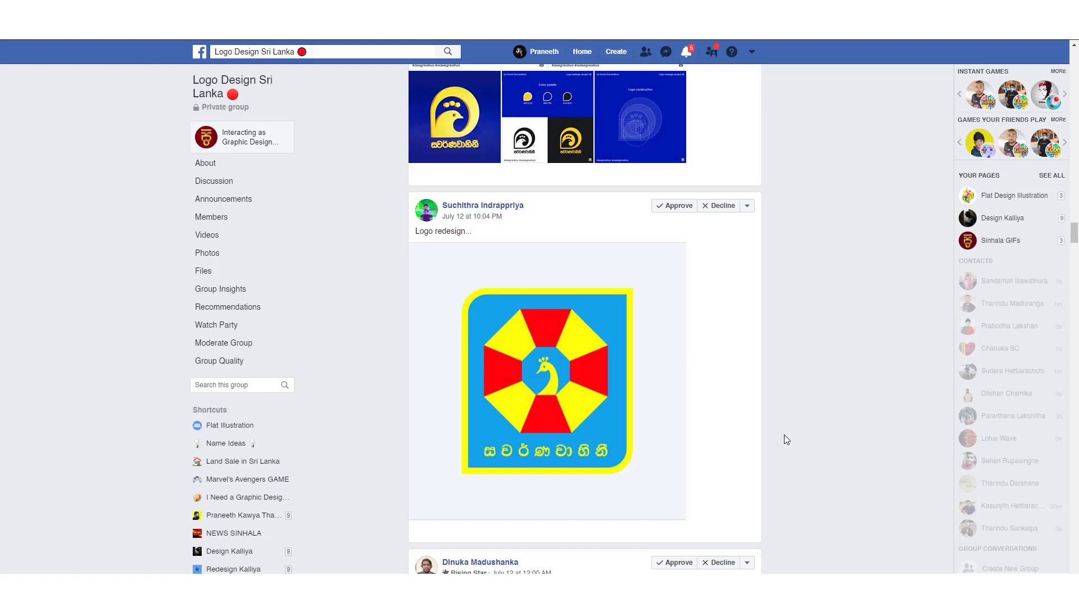
left_click(589, 406)
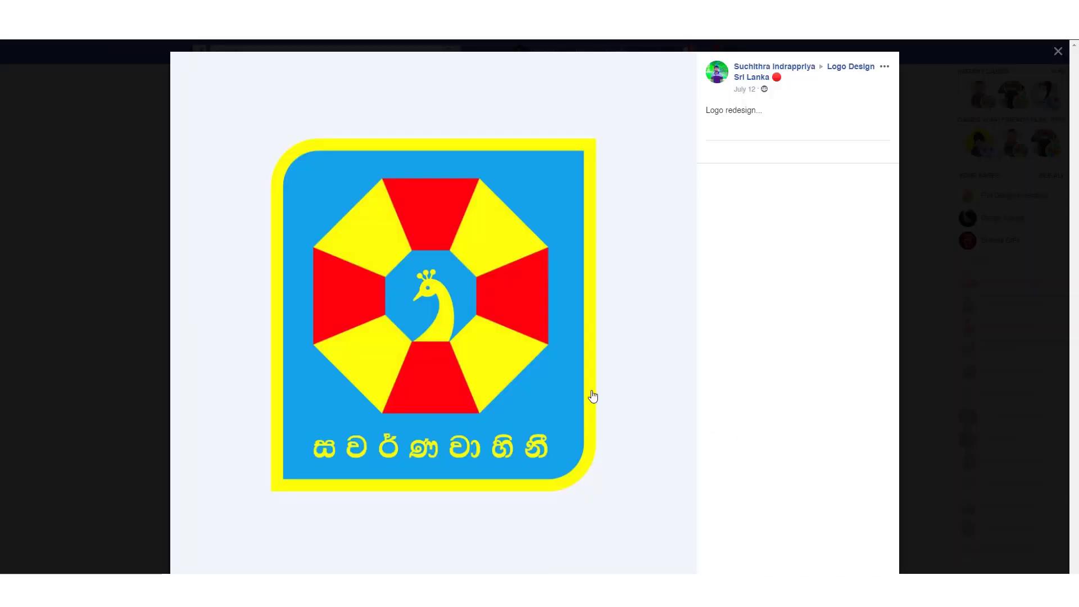
left_click(929, 265)
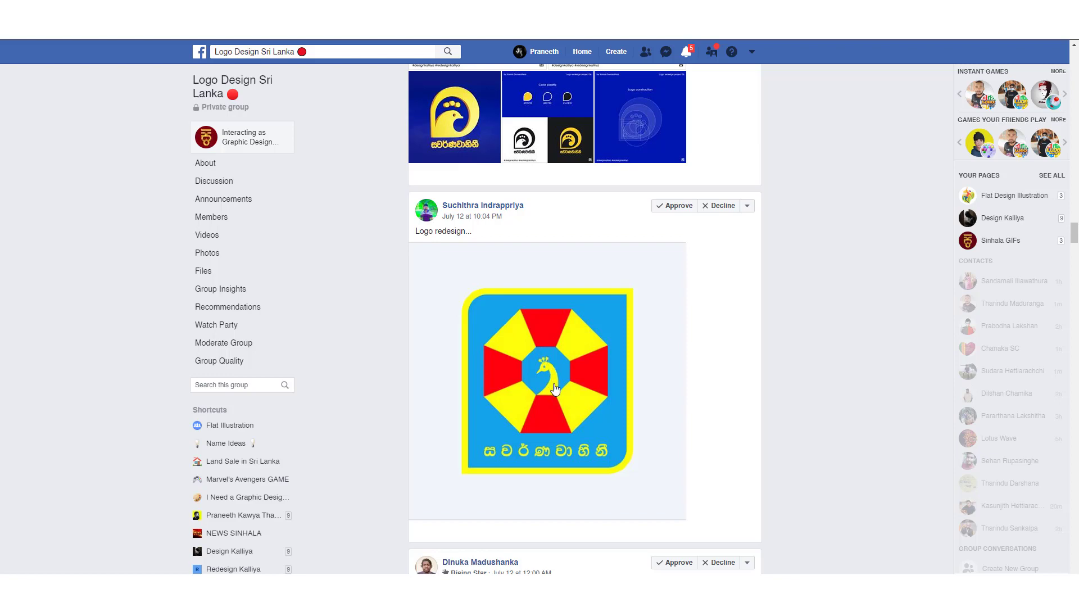
Scroll up the feed and close the enlarged photo to return to the feed
scroll(555, 388, "up", 2)
scroll(555, 388, "up", 2)
scroll(555, 388, "up", 2)
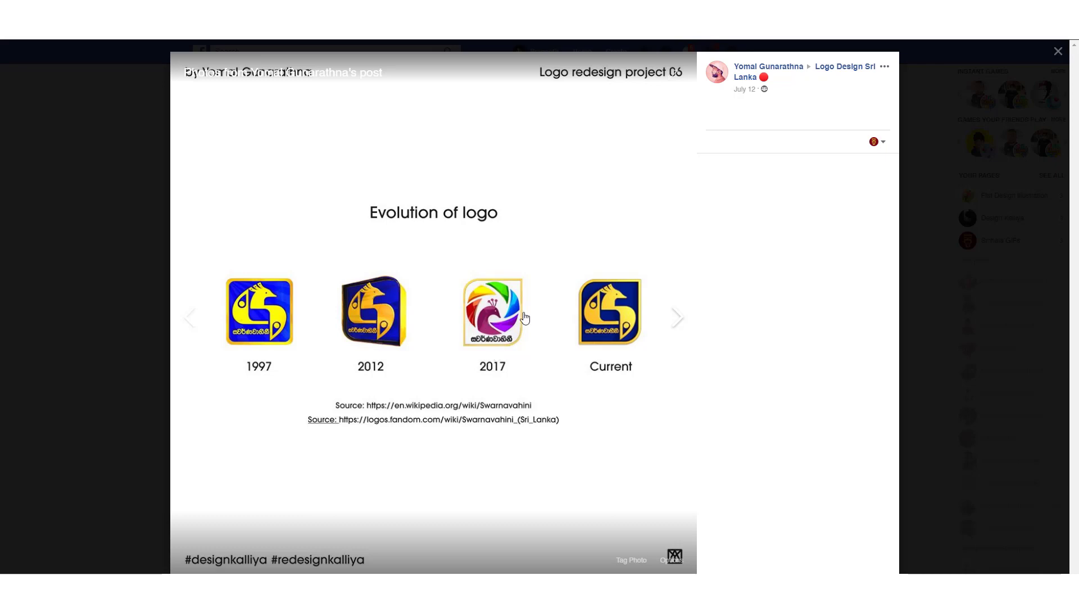
left_click(922, 248)
Scroll to the project 06 post with yellow peacock-in-blue-drop logos and its Evolution of logo sheet
scroll(583, 318, "down", 5)
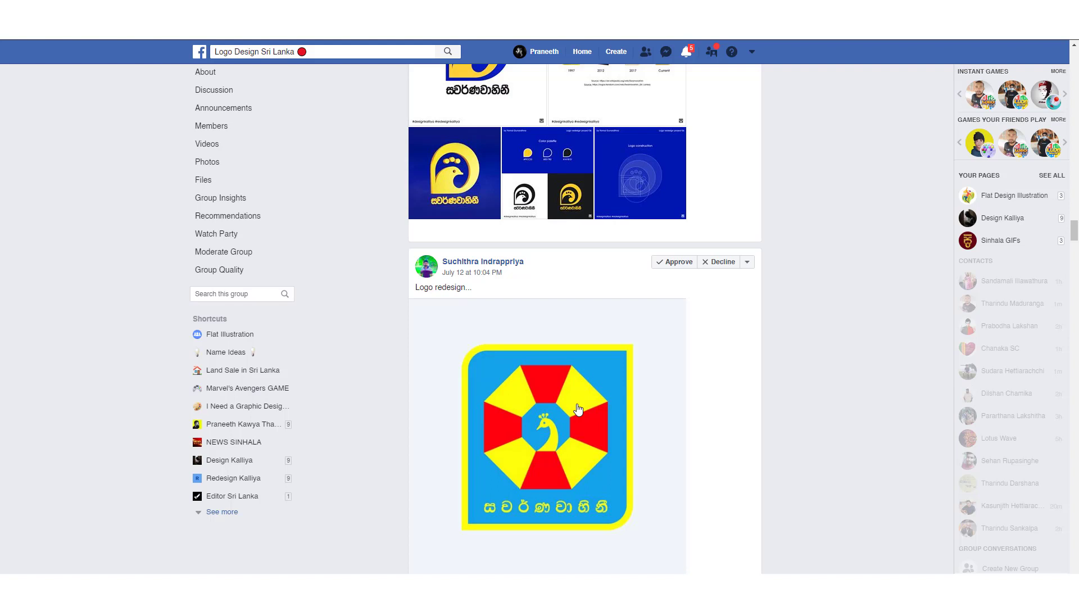
scroll(579, 409, "down", 1)
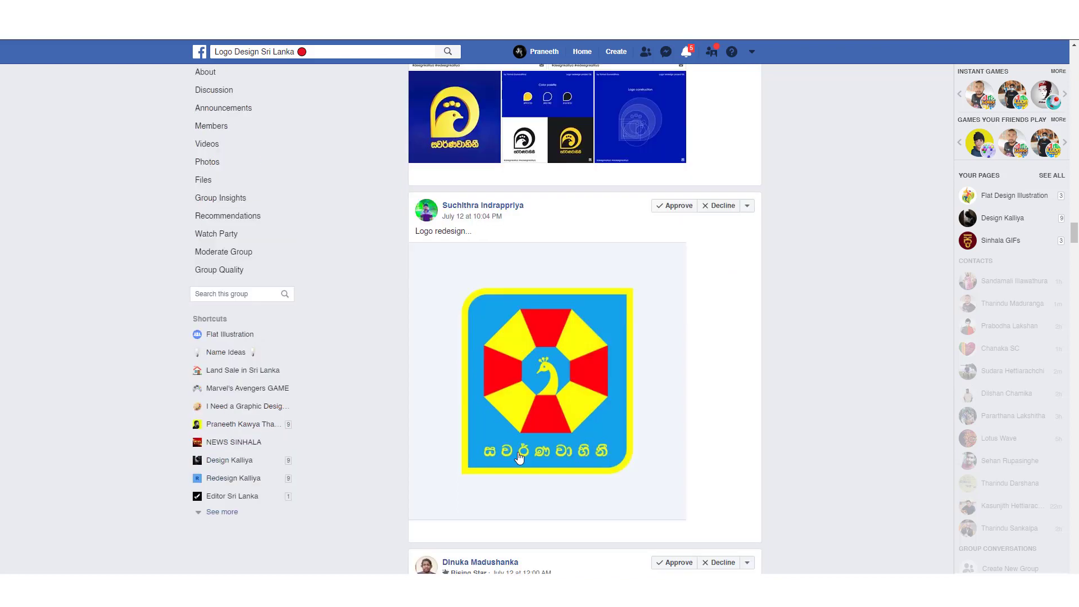
scroll(520, 458, "up", 1)
scroll(520, 458, "up", 1)
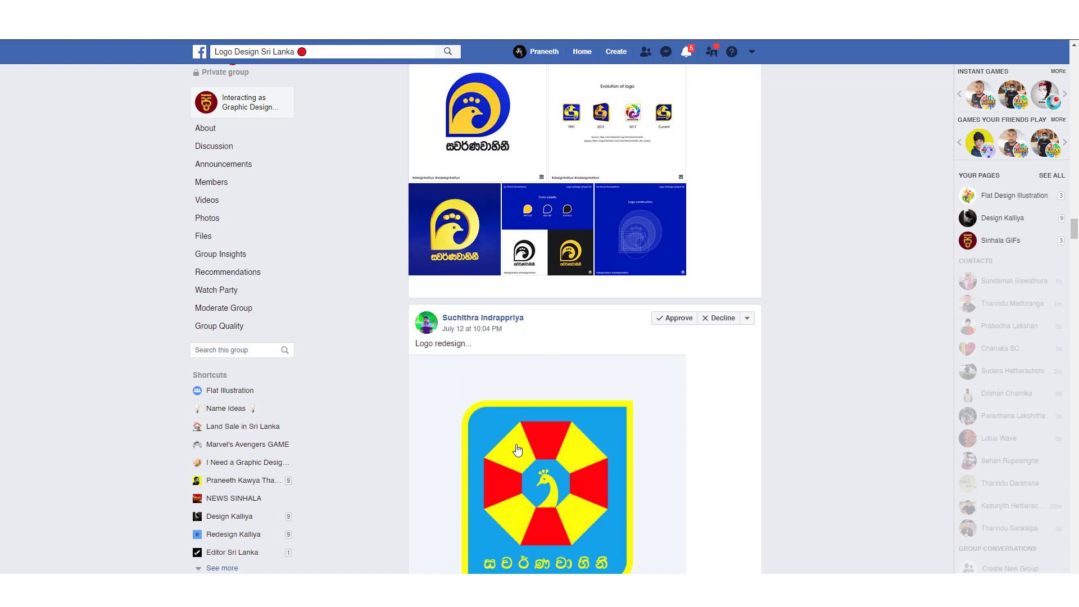
scroll(517, 450, "up", 1)
scroll(517, 450, "up", 2)
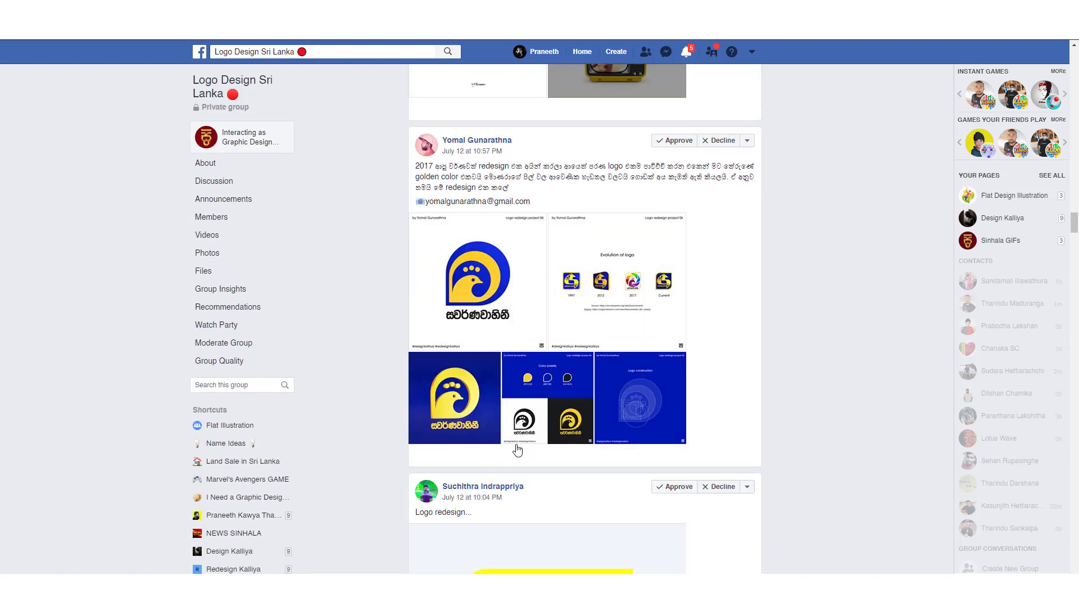
scroll(518, 450, "up", 1)
scroll(518, 450, "up", 1)
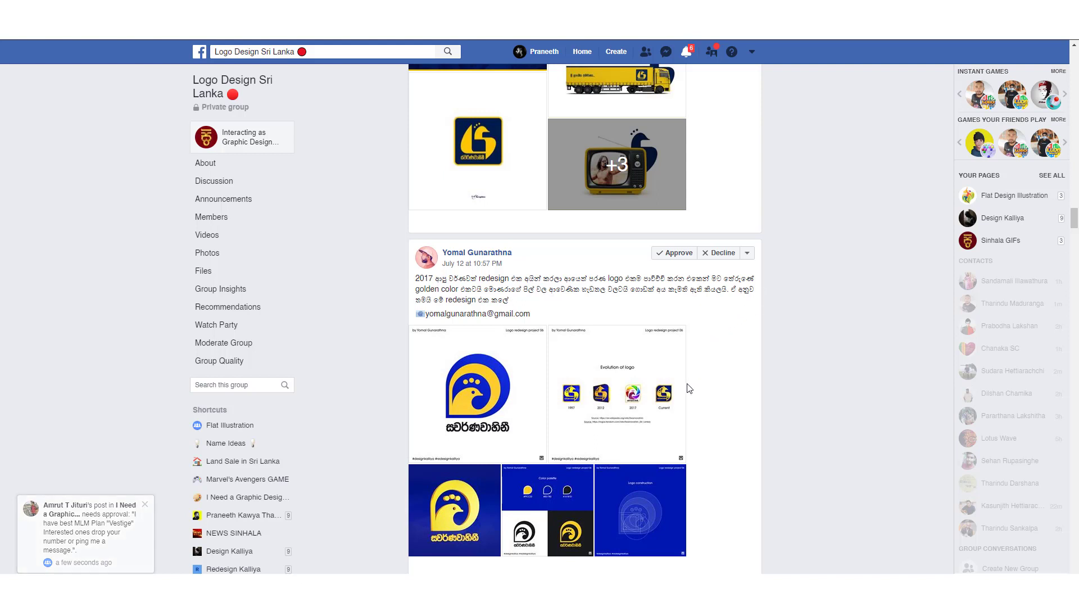
Open the post's first Swarnavahini logo and flip between the Evolution of logo and yellow-on-blue photos
left_click(506, 416)
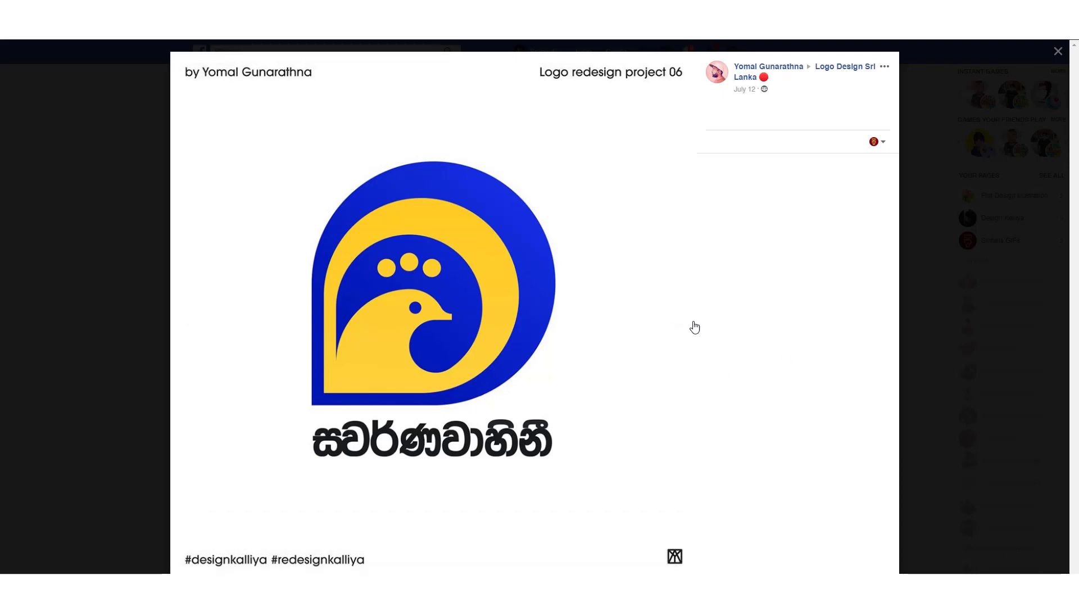
mouse_move(679, 327)
left_click(678, 318)
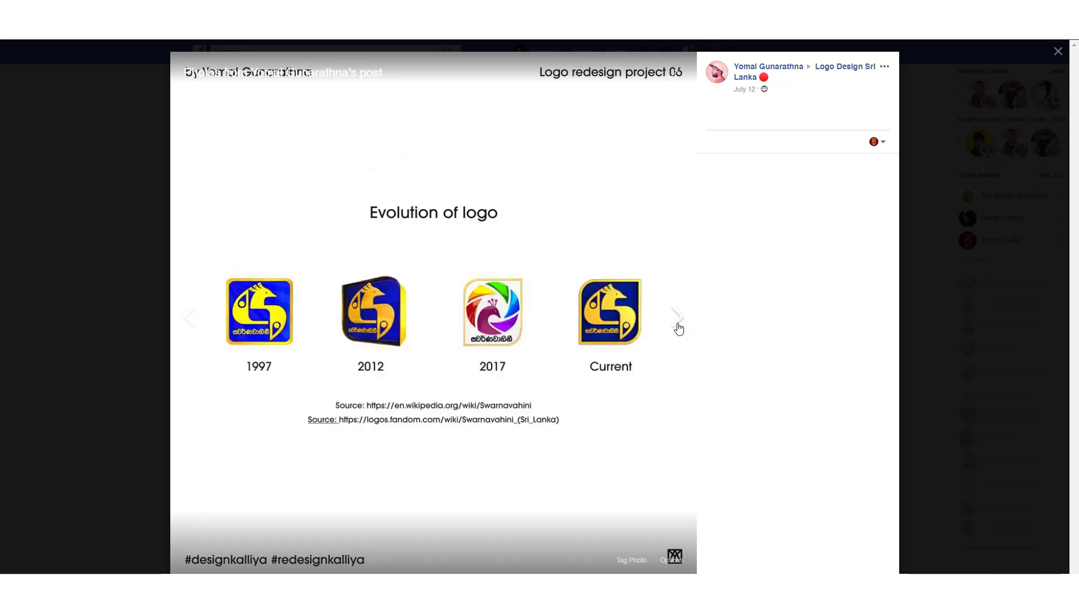
left_click(678, 318)
left_click(189, 315)
left_click(669, 321)
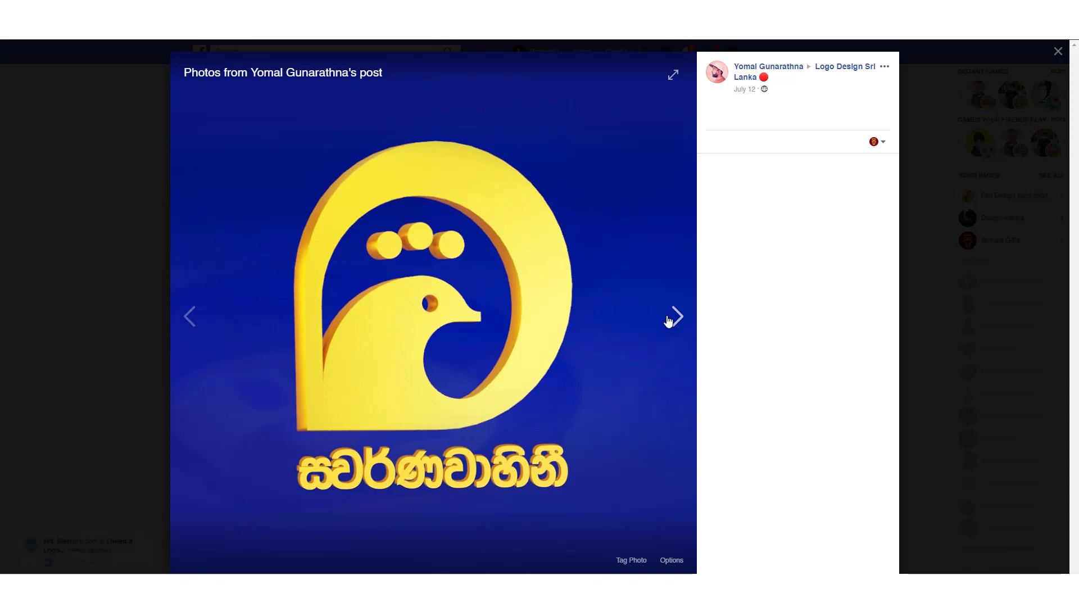
View the Color palette, Logo construction and final blue-and-yellow logo photos, then close the viewer
left_click(668, 321)
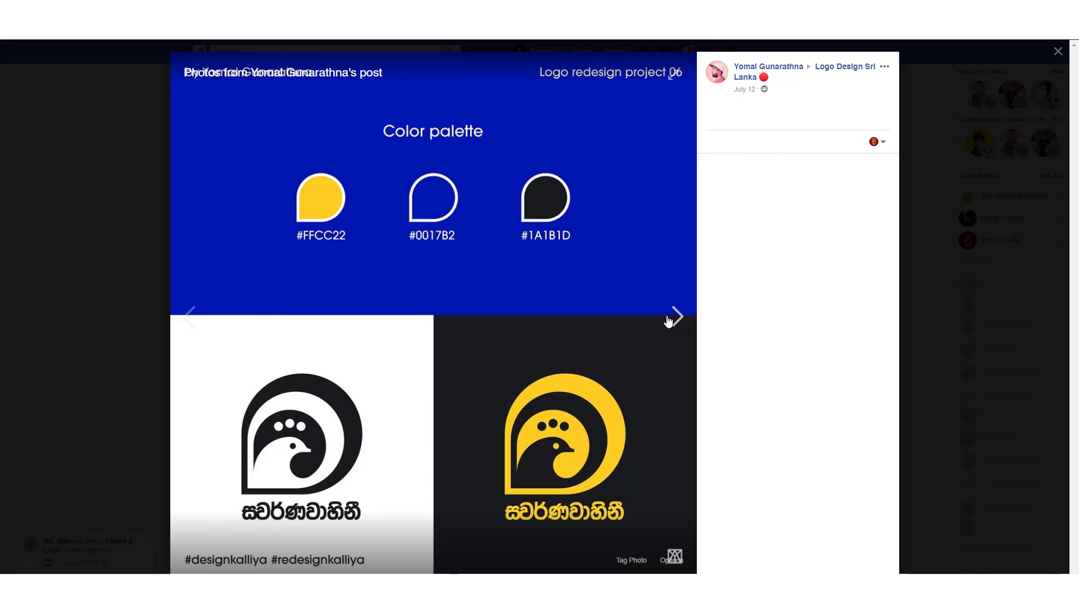
left_click(668, 321)
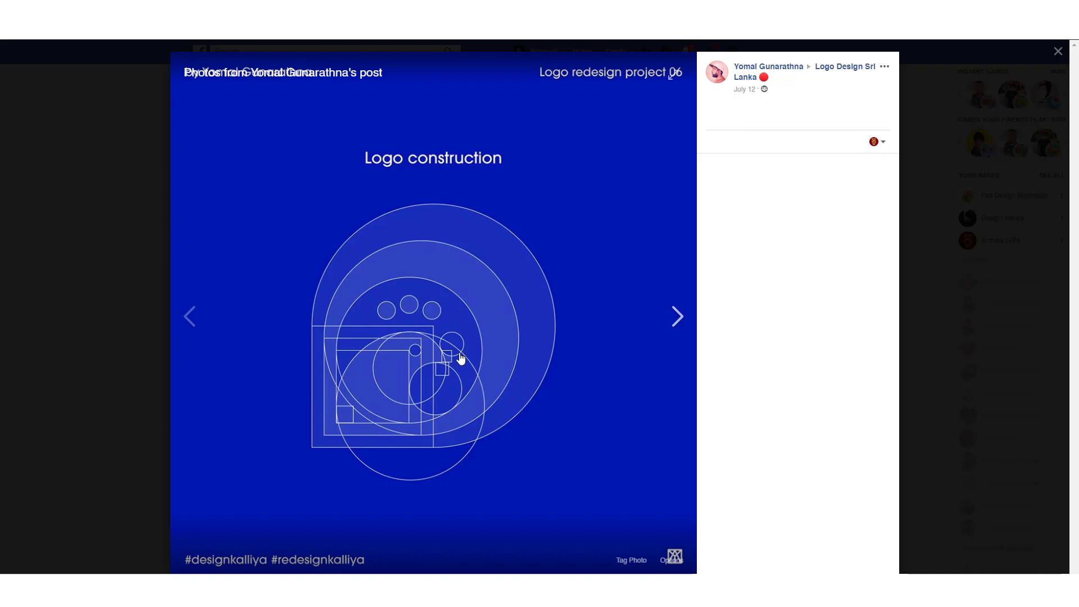
left_click(678, 318)
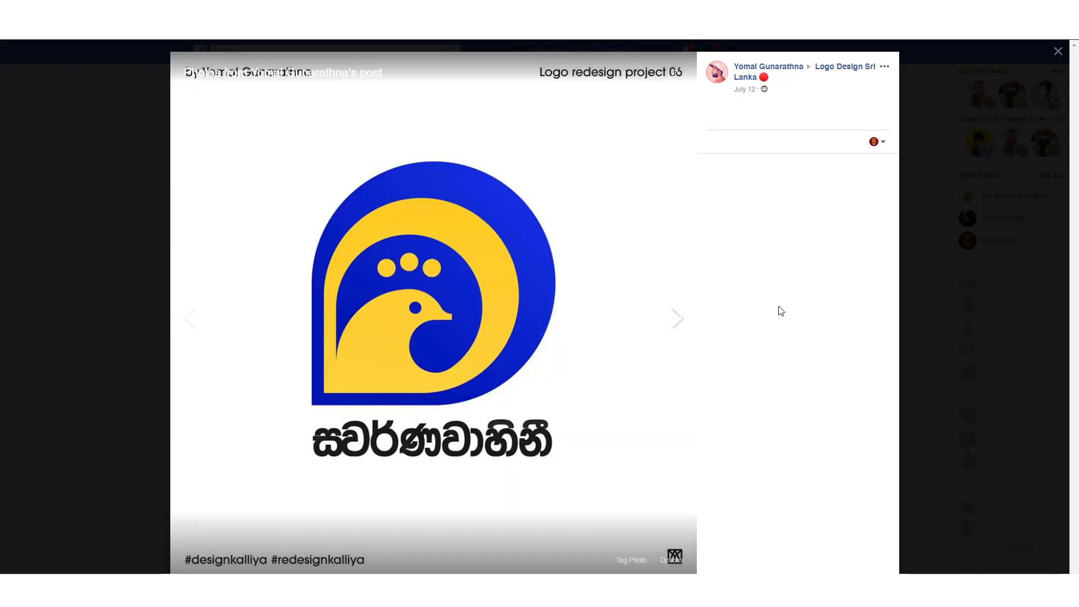
left_click(993, 260)
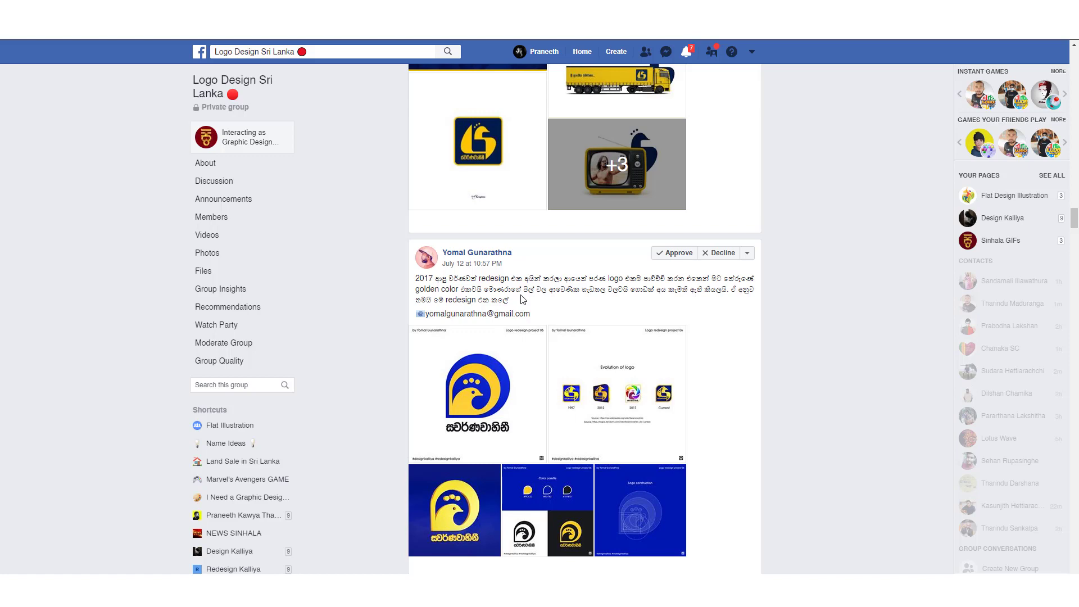
Briefly enlarge the first blue-and-yellow redesign logo image, then close it
scroll(522, 299, "down", 1)
scroll(540, 303, "down", 1)
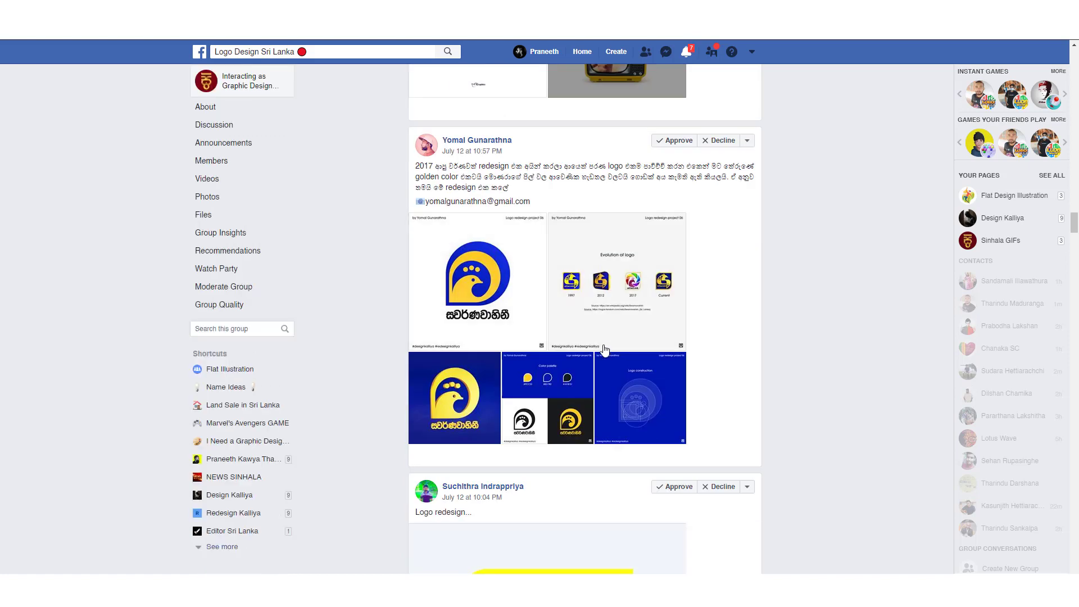
left_click(484, 296)
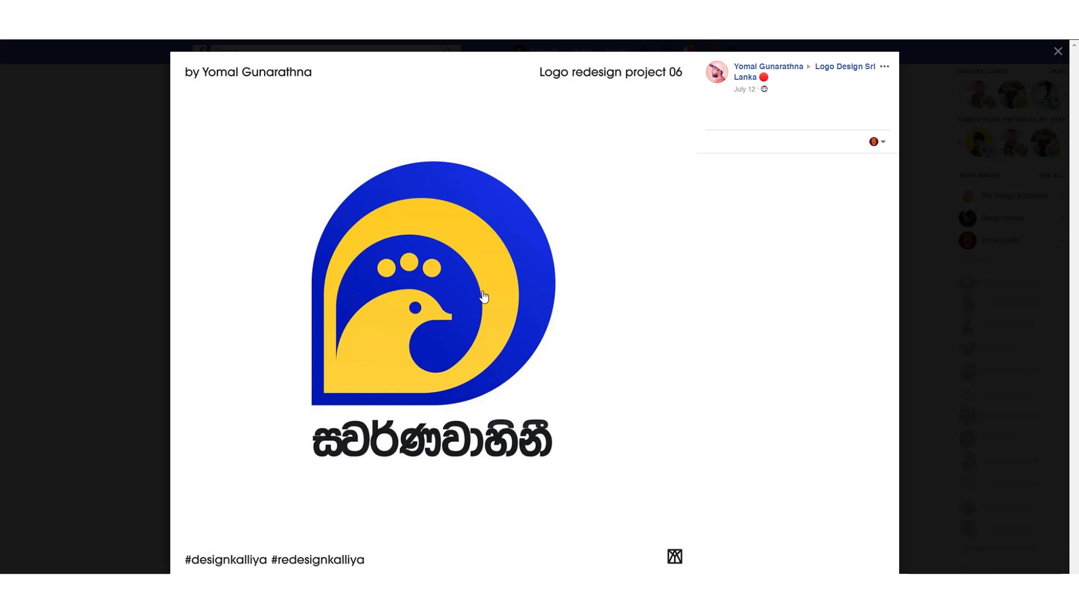
left_click(997, 298)
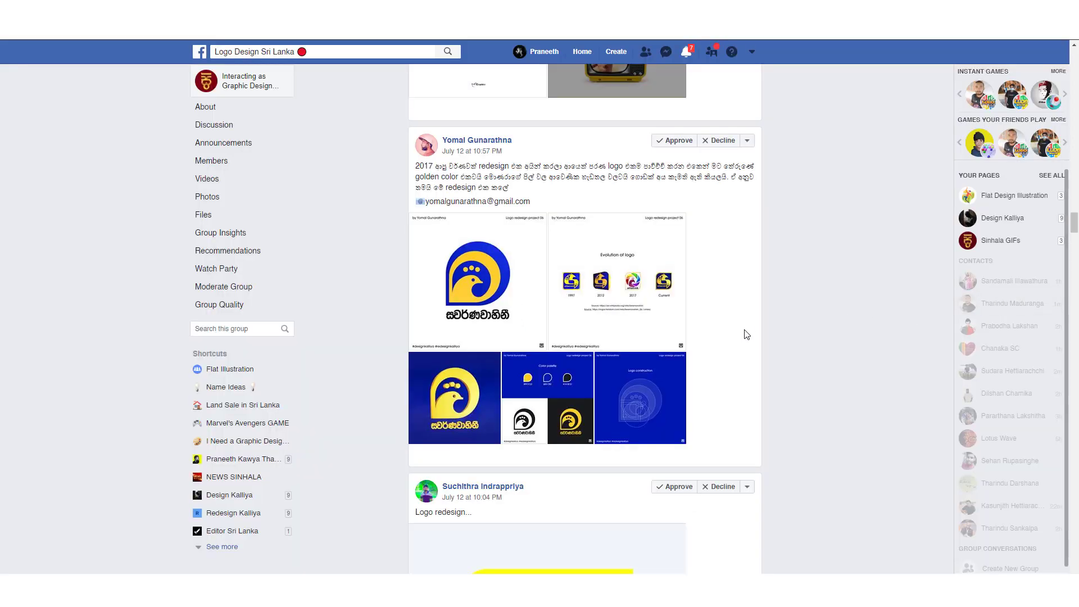
Scroll up to the REBRAND I SRI LANKA post listing Blue 061c49 and Yellow fcc601
scroll(746, 335, "up", 2)
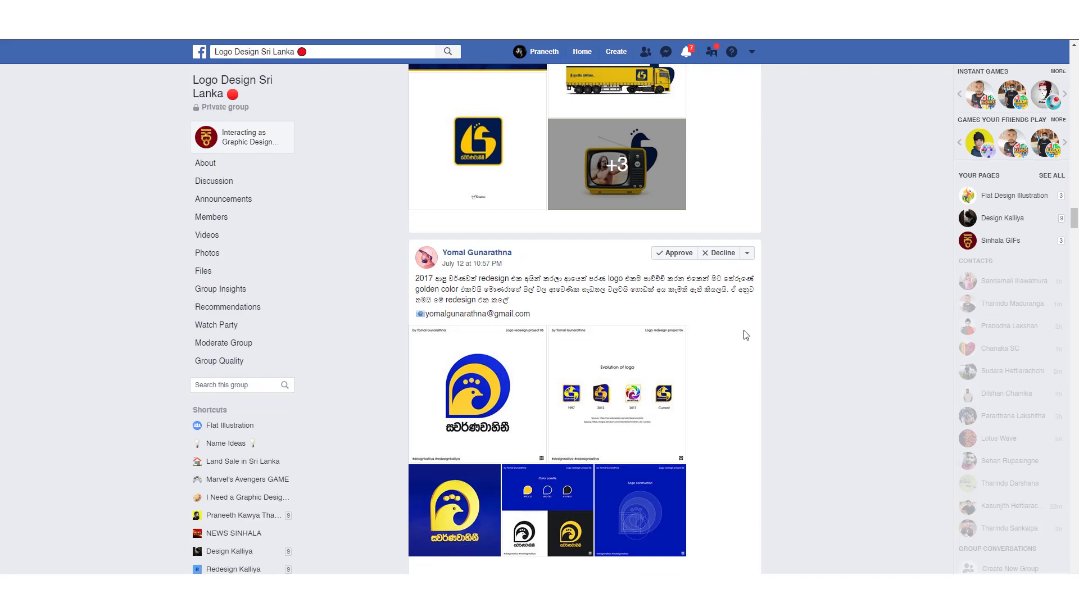
scroll(747, 335, "down", 1)
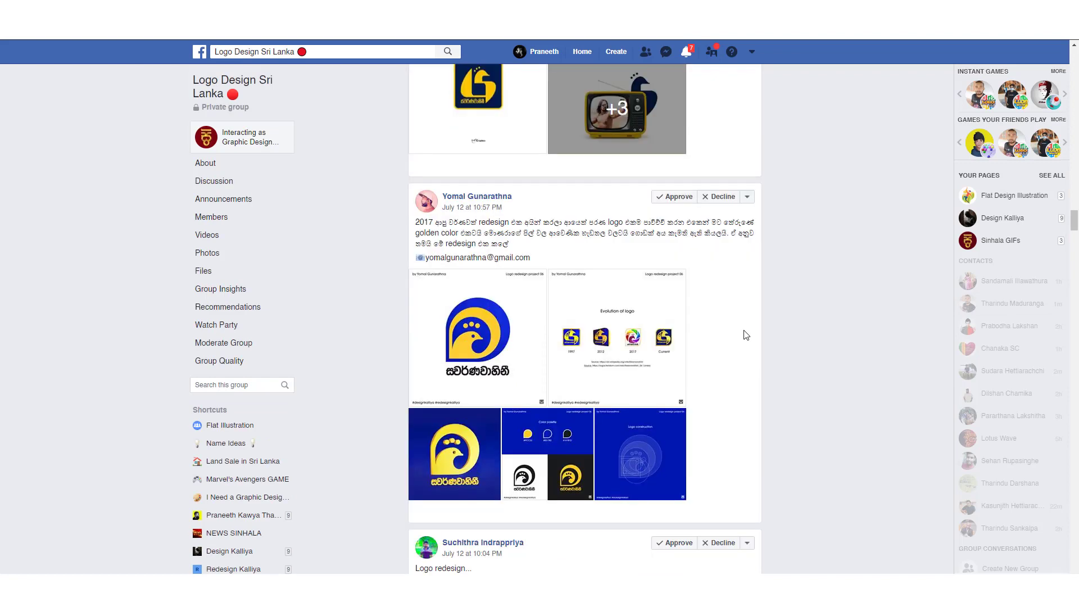
scroll(747, 335, "up", 2)
scroll(747, 335, "up", 1)
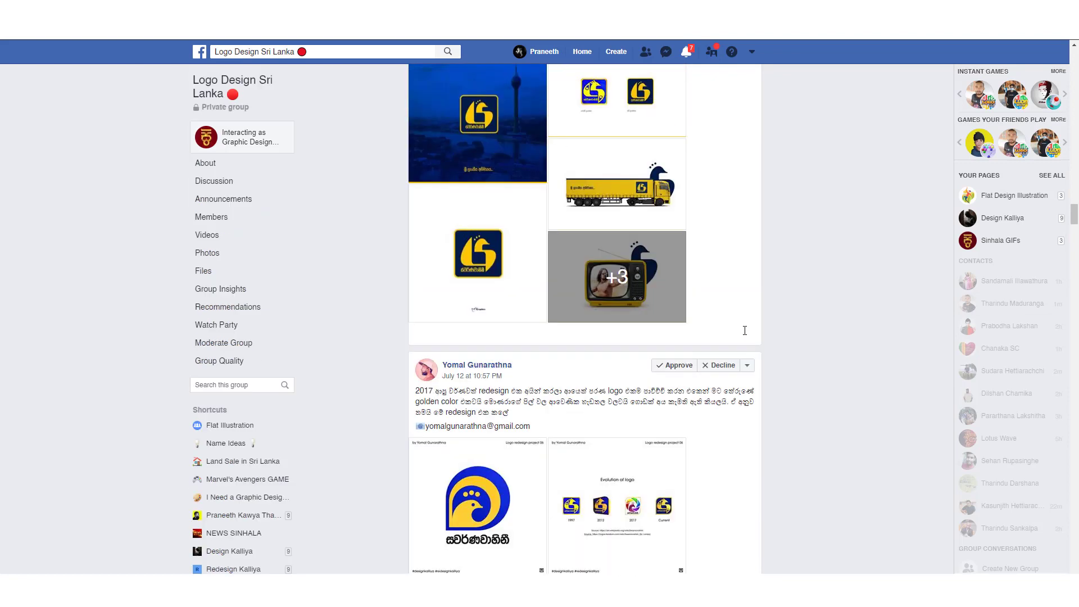
scroll(746, 335, "up", 2)
scroll(747, 335, "up", 4)
scroll(747, 335, "down", 1)
scroll(747, 335, "down", 2)
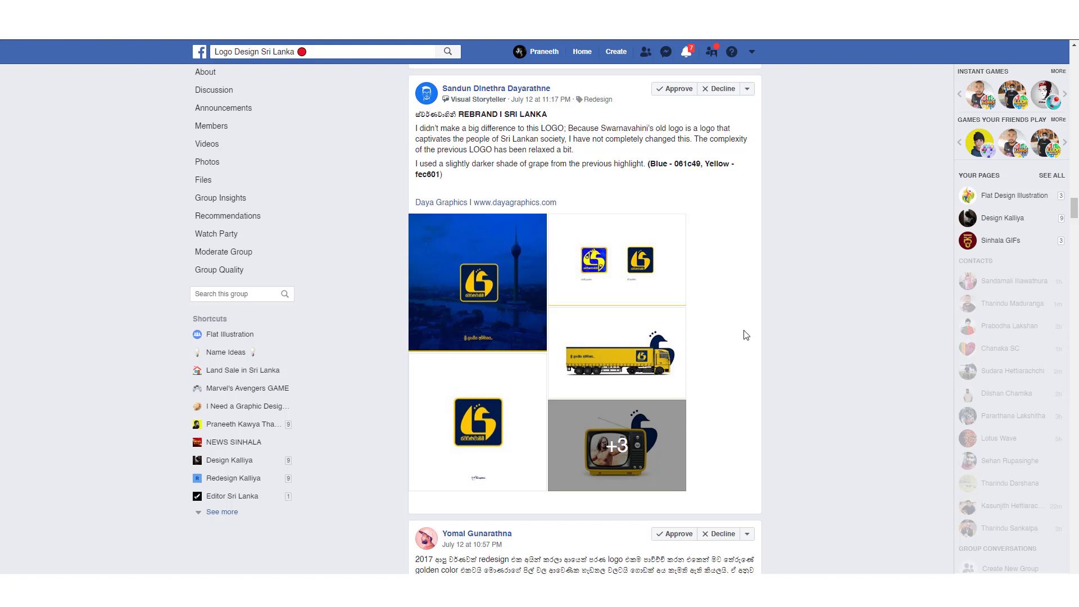
left_click(633, 446)
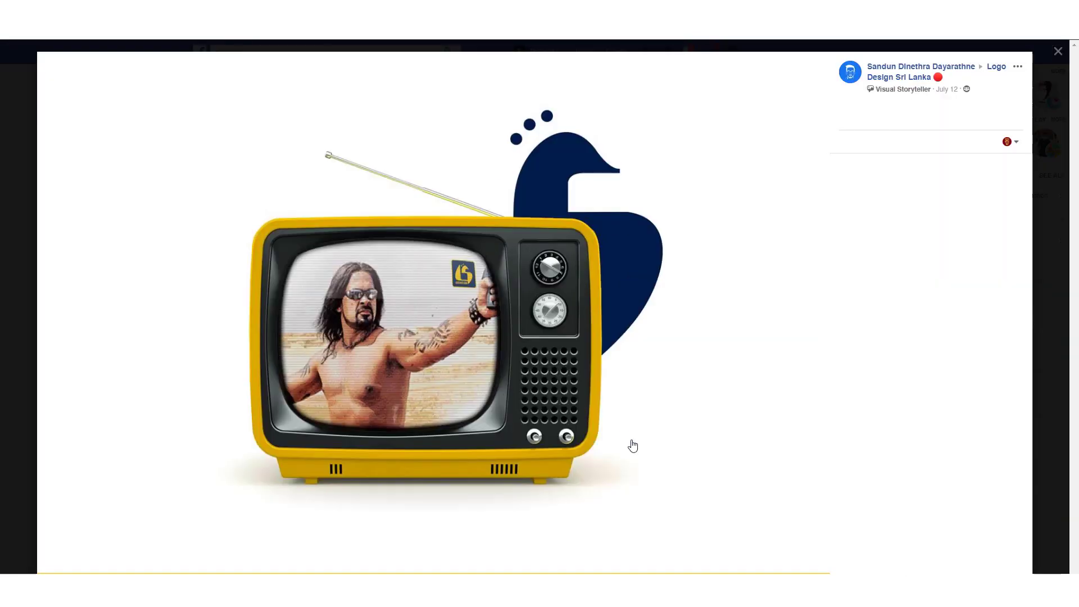
mouse_move(434, 312)
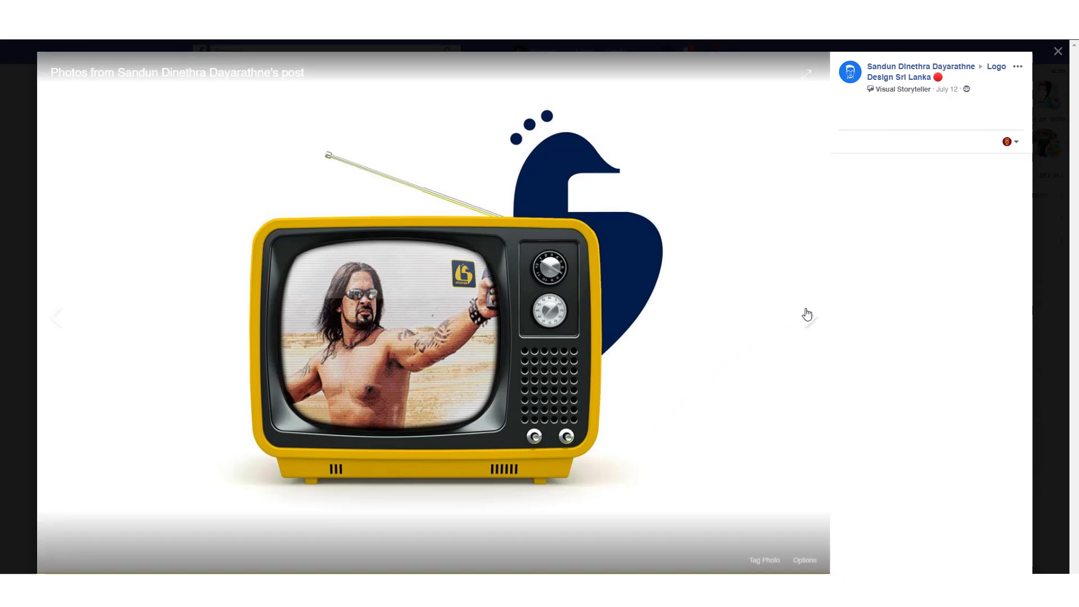
left_click(808, 313)
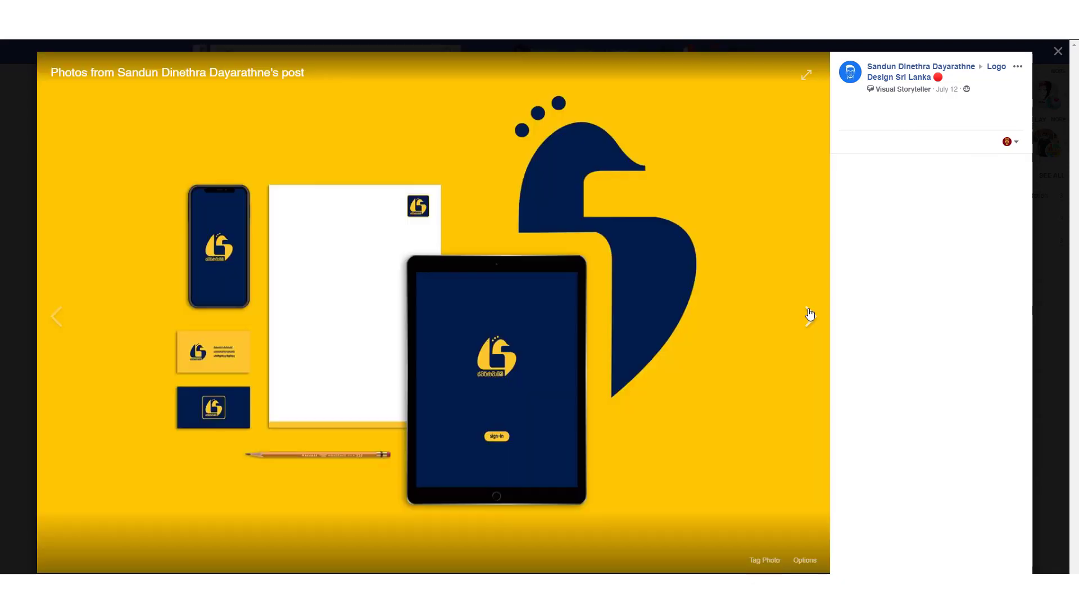
left_click(809, 314)
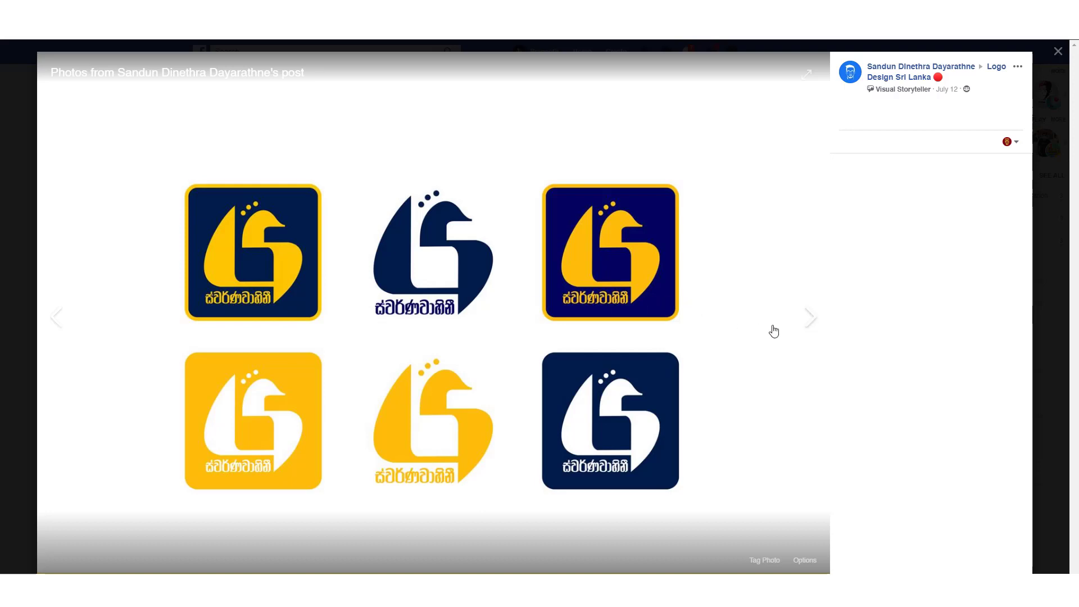
left_click(813, 330)
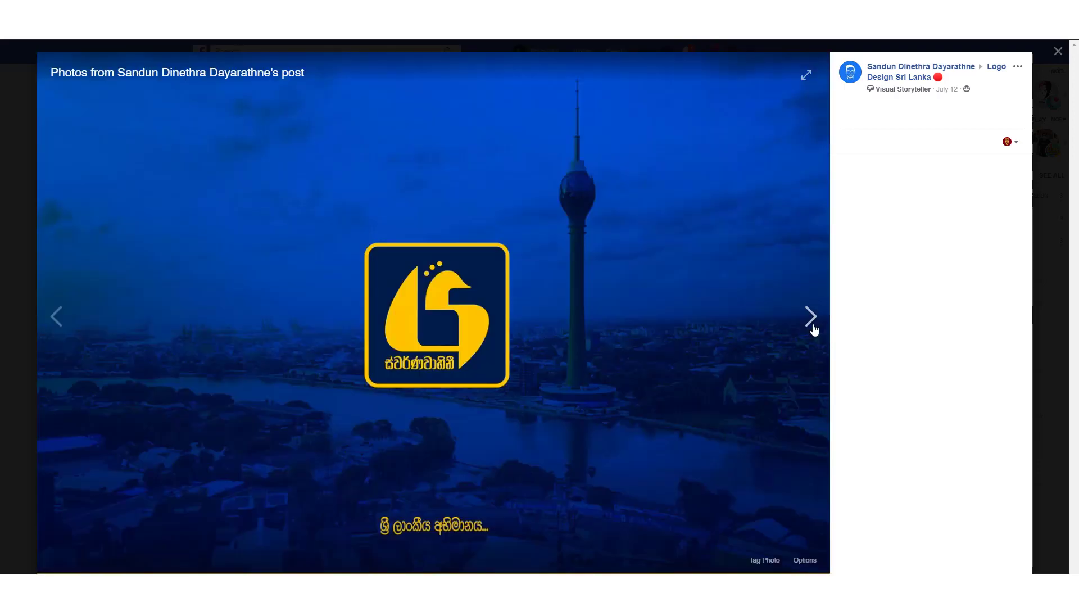
left_click(814, 330)
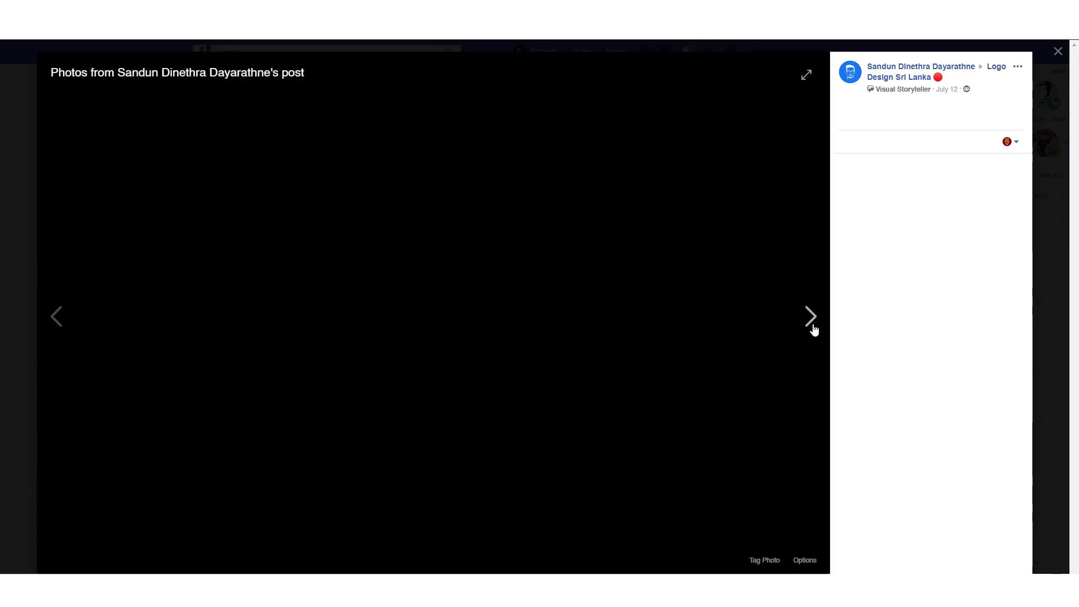
left_click(813, 331)
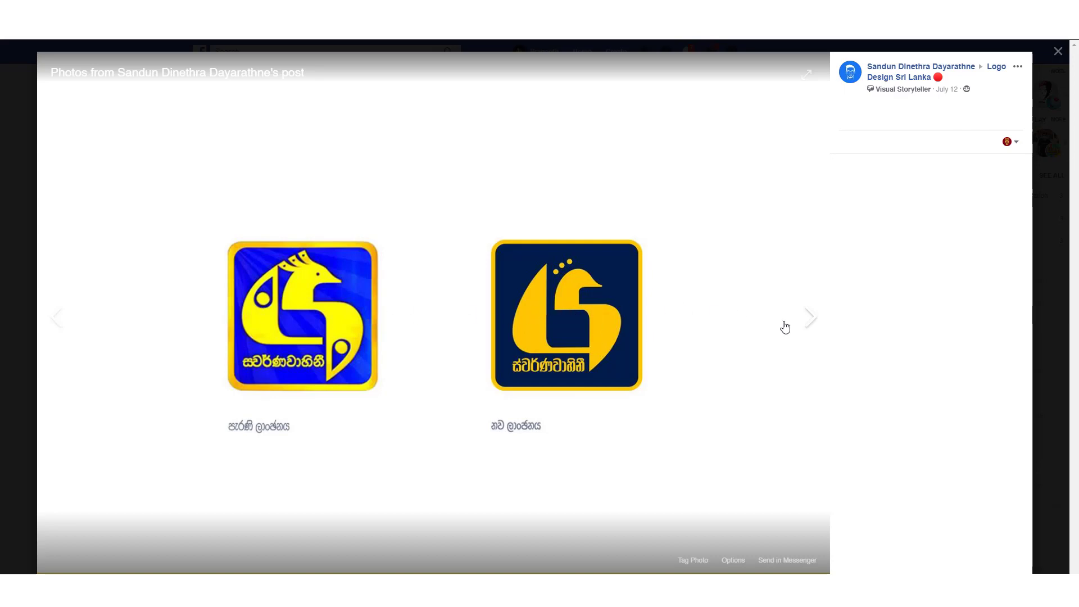
left_click(817, 327)
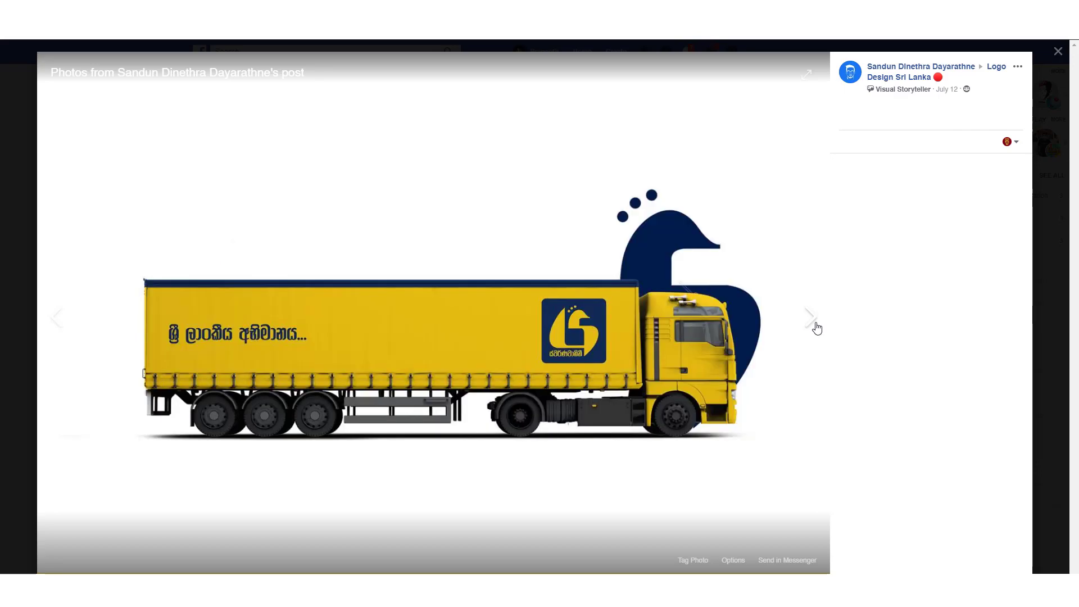
left_click(817, 328)
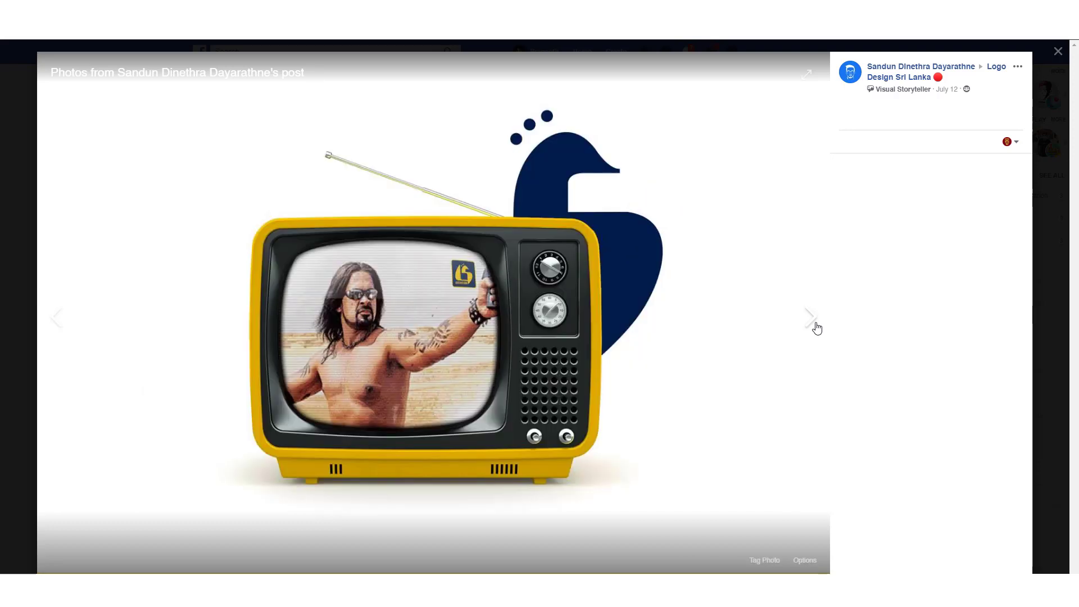
left_click(817, 328)
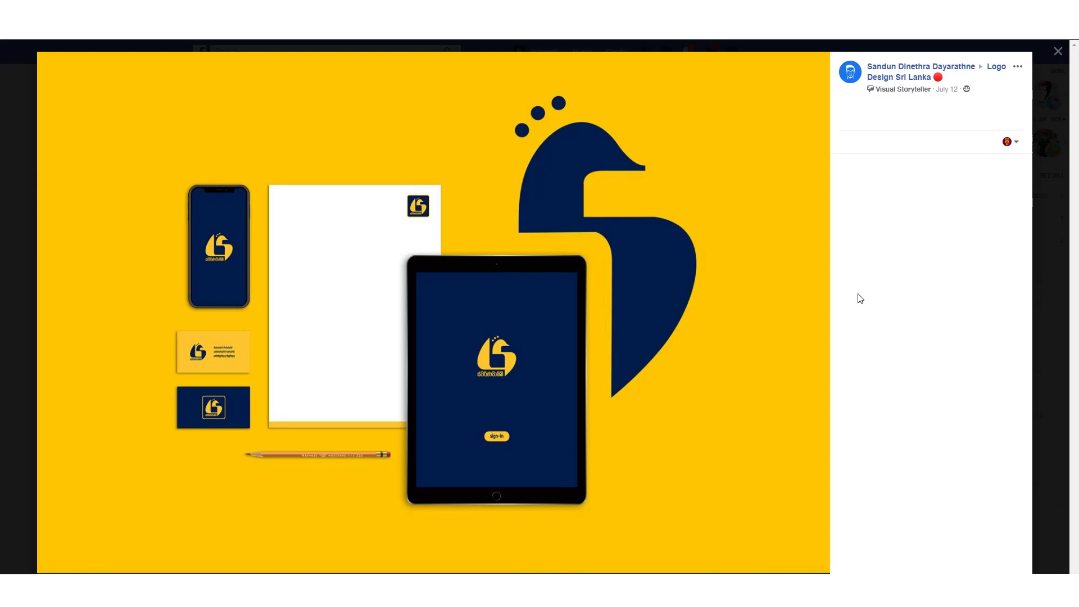
left_click(812, 326)
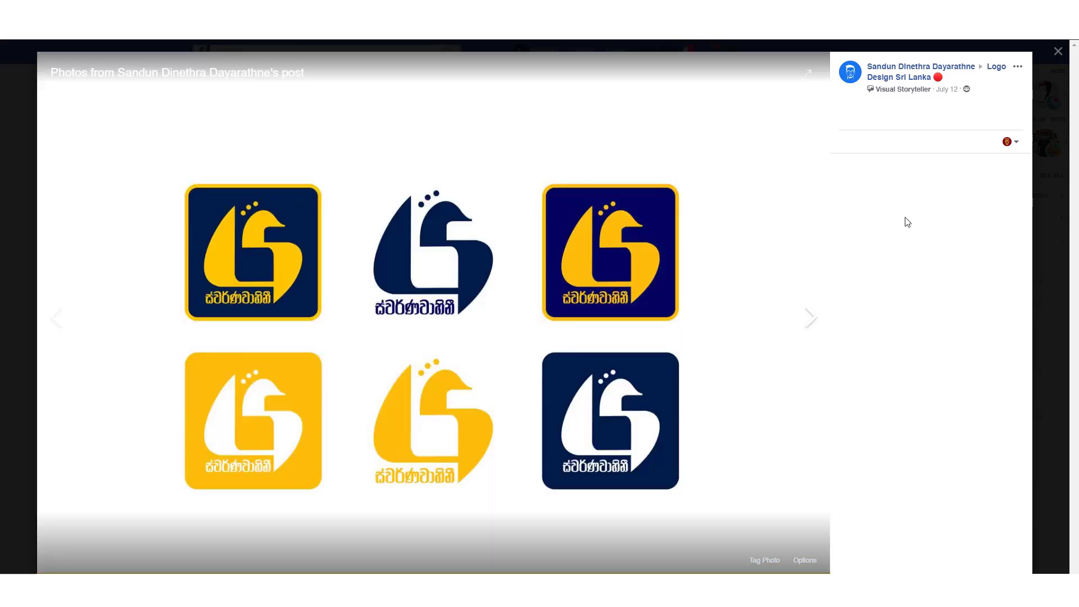
key("Escape")
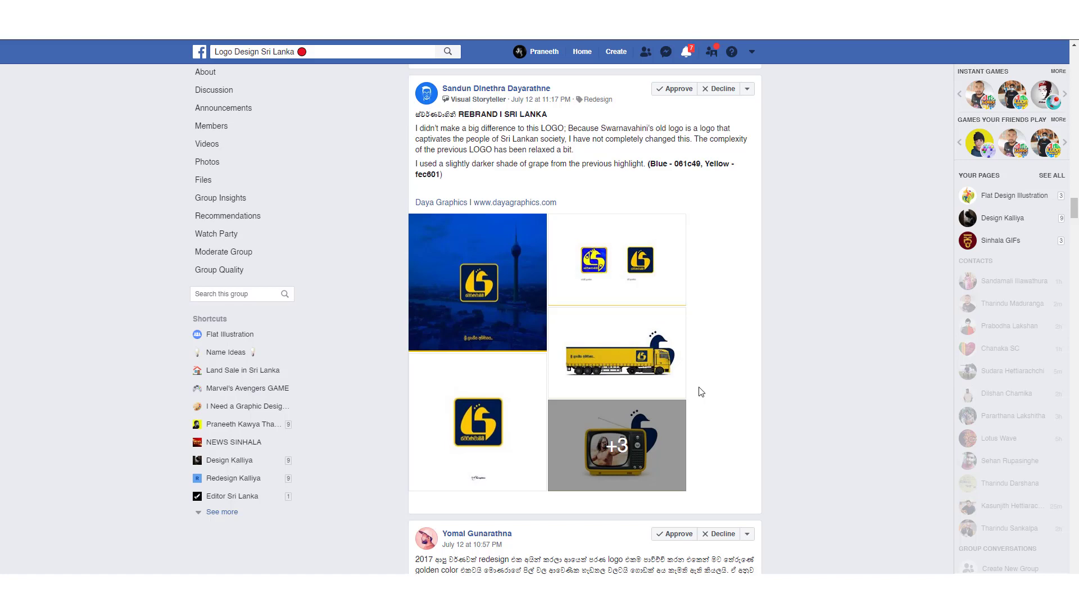
Scroll up to the #swarnawahi #redesign post with the blue-and-gold peacock logo
scroll(702, 392, "up", 1)
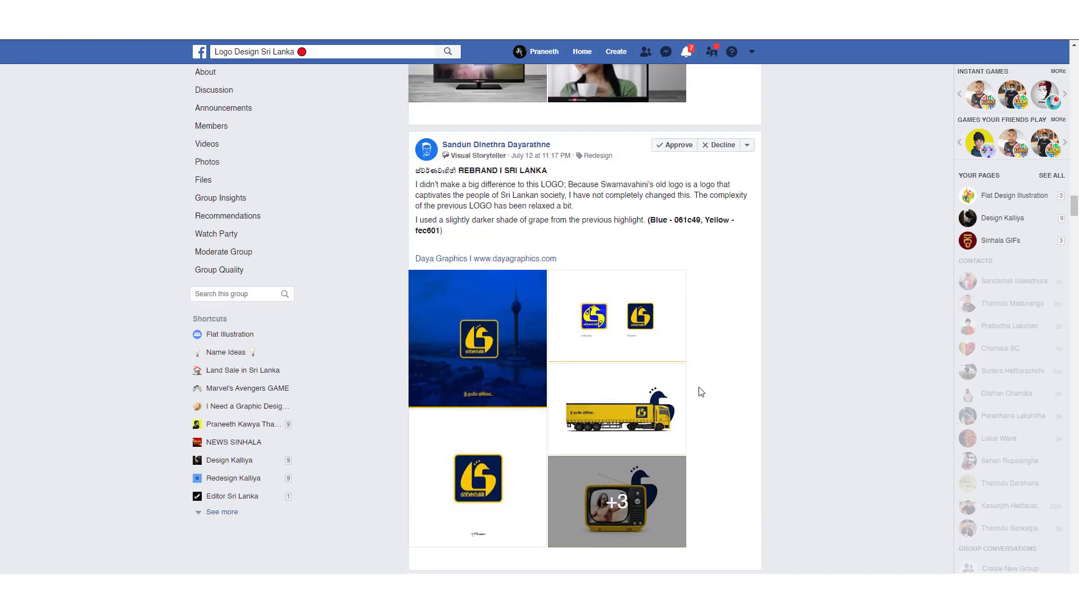
scroll(701, 392, "up", 3)
scroll(702, 392, "up", 1)
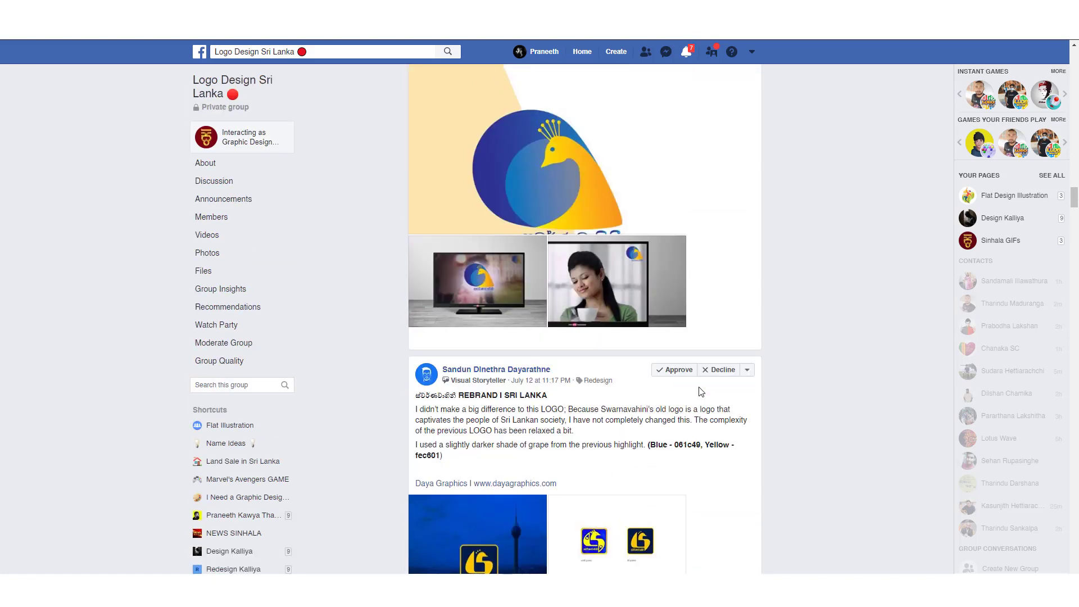
scroll(702, 391, "up", 1)
scroll(701, 392, "up", 3)
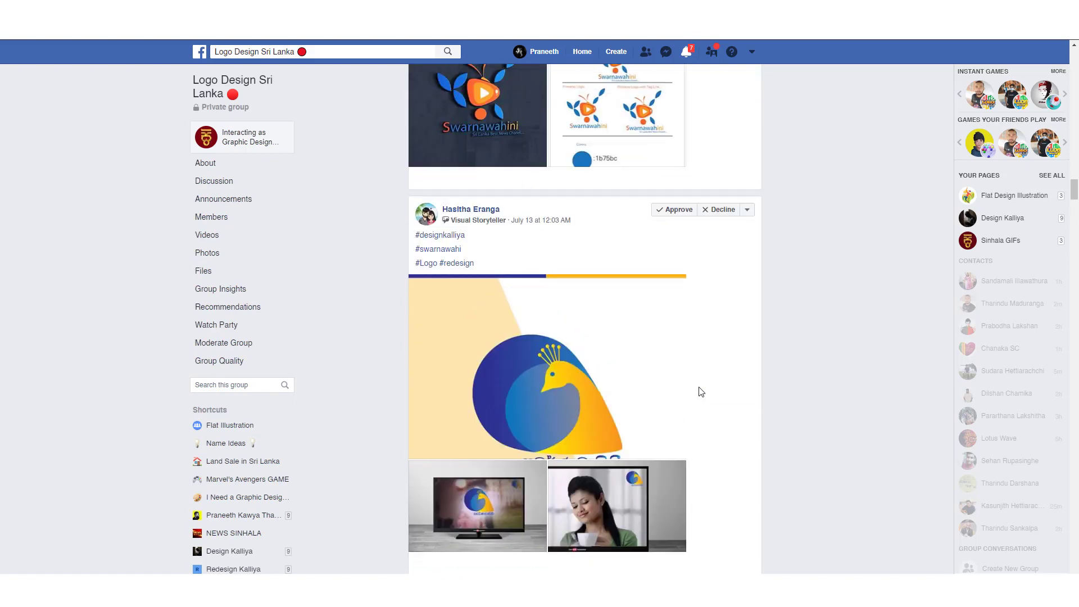
scroll(701, 392, "down", 1)
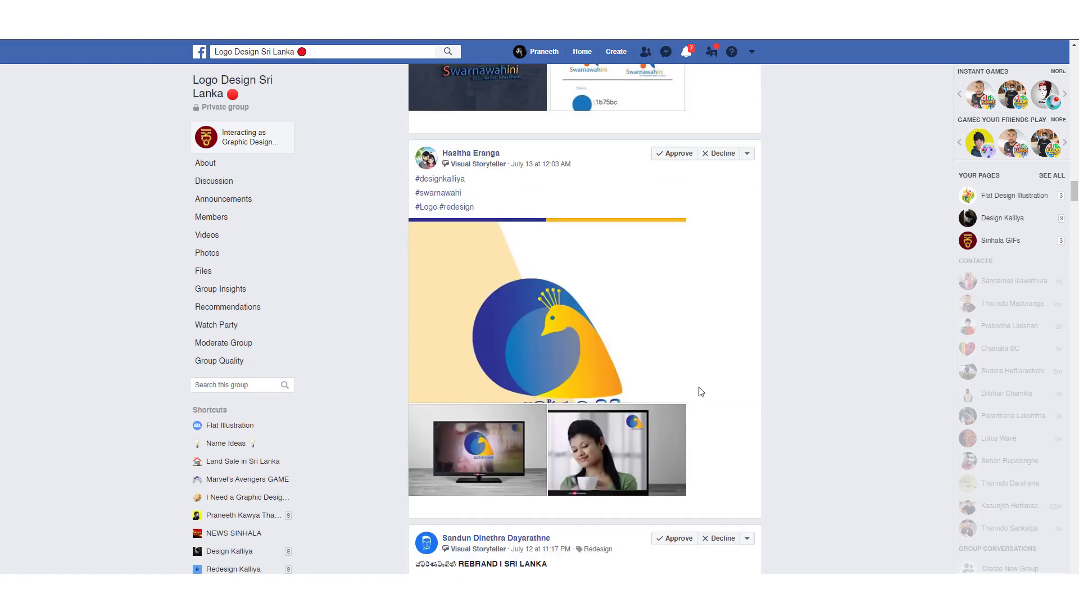
Enlarge the peacock logo photo, view the post's next photo, and close the viewer
left_click(543, 360)
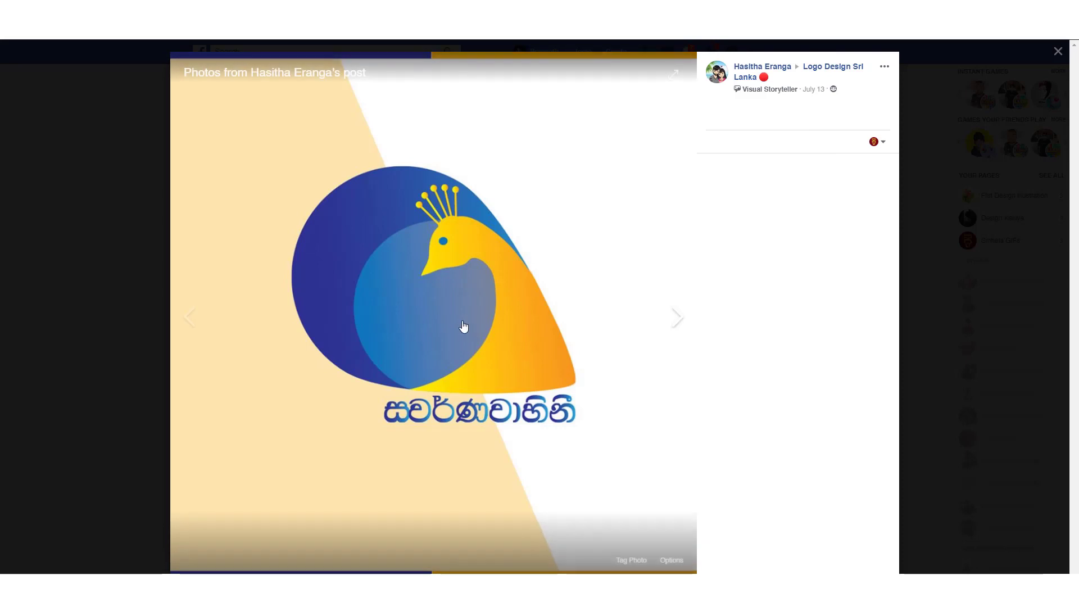
mouse_move(475, 293)
left_click(685, 315)
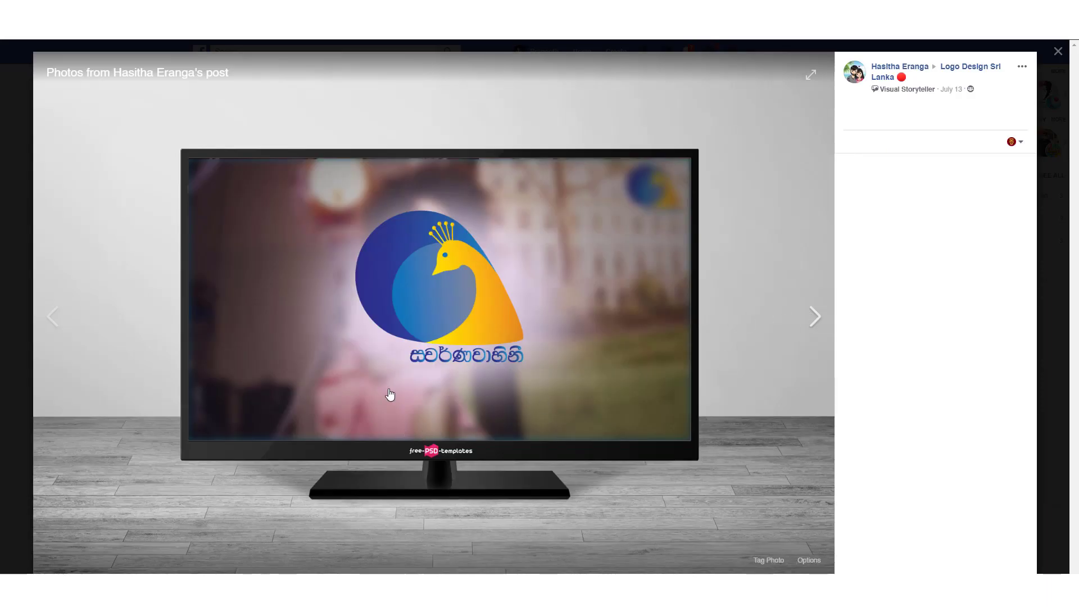
left_click(1059, 51)
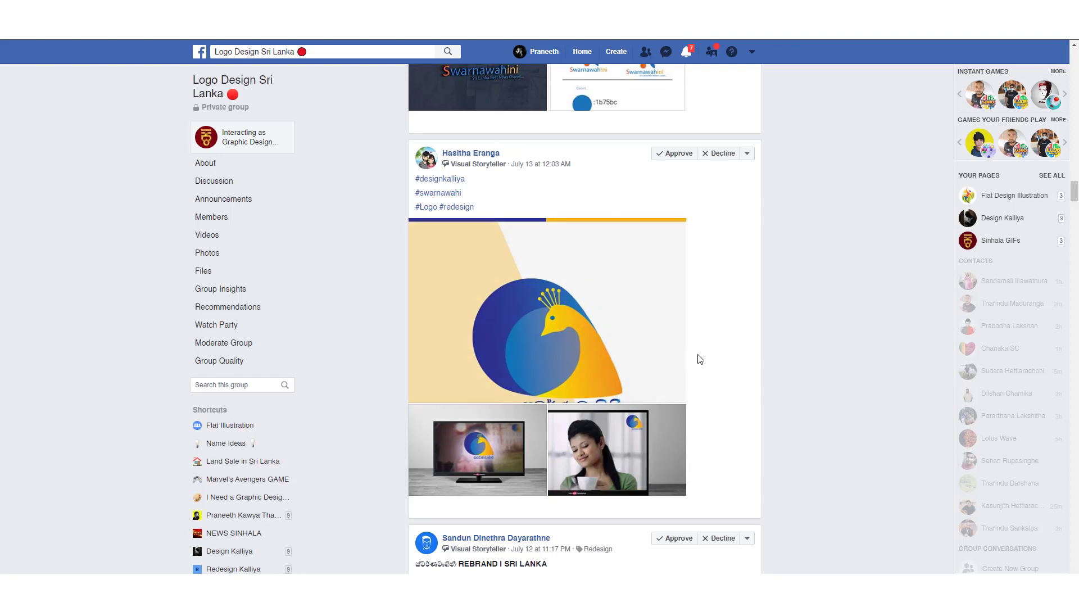
Scroll up to the earlier redesign post and open its dark 3D Swarnawahini logo full-size
scroll(701, 348, "down", 4)
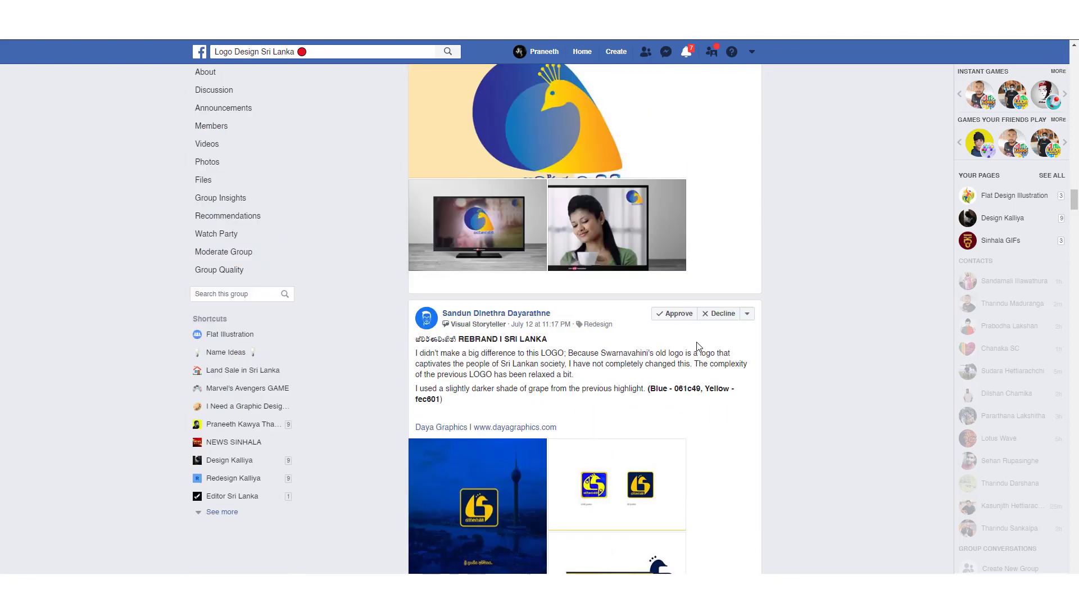
scroll(700, 348, "down", 6)
scroll(699, 347, "down", 4)
scroll(699, 347, "up", 3)
scroll(699, 347, "up", 5)
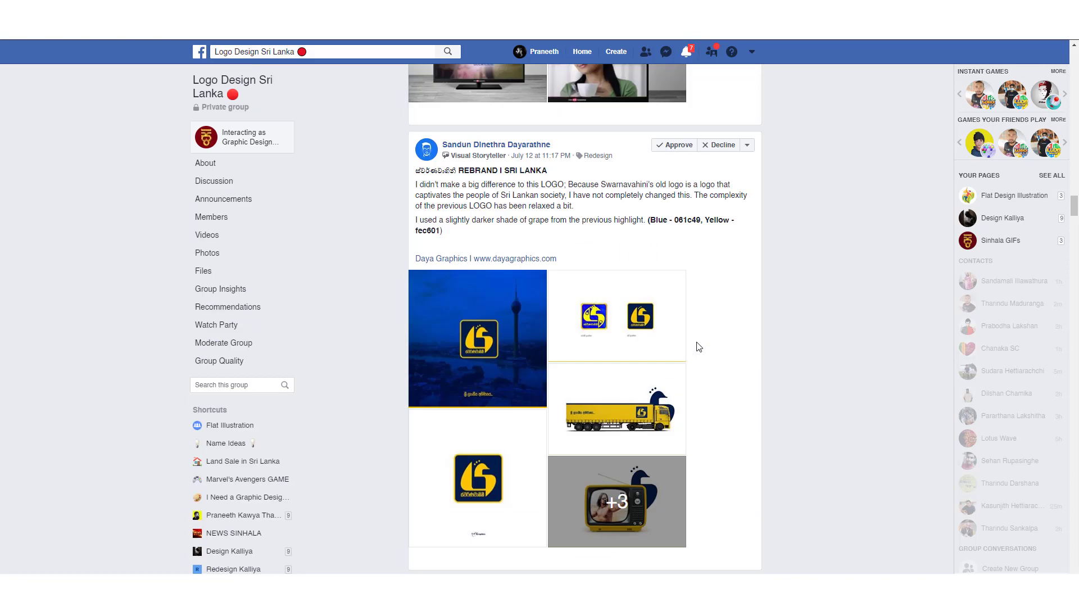
scroll(699, 347, "up", 5)
scroll(699, 347, "down", 7)
scroll(699, 347, "down", 3)
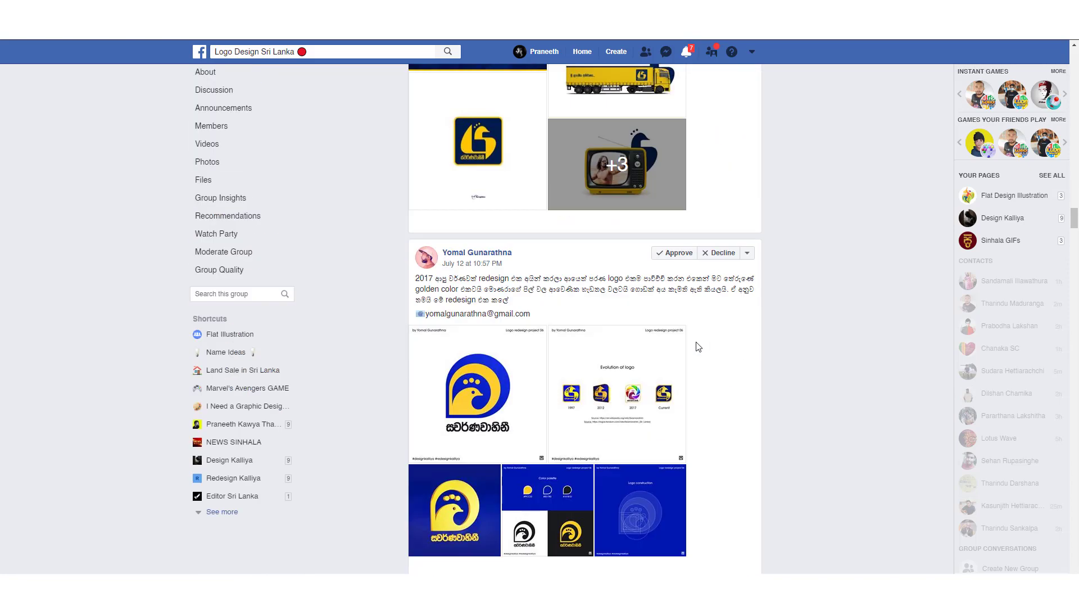
scroll(699, 346, "up", 4)
scroll(699, 347, "up", 8)
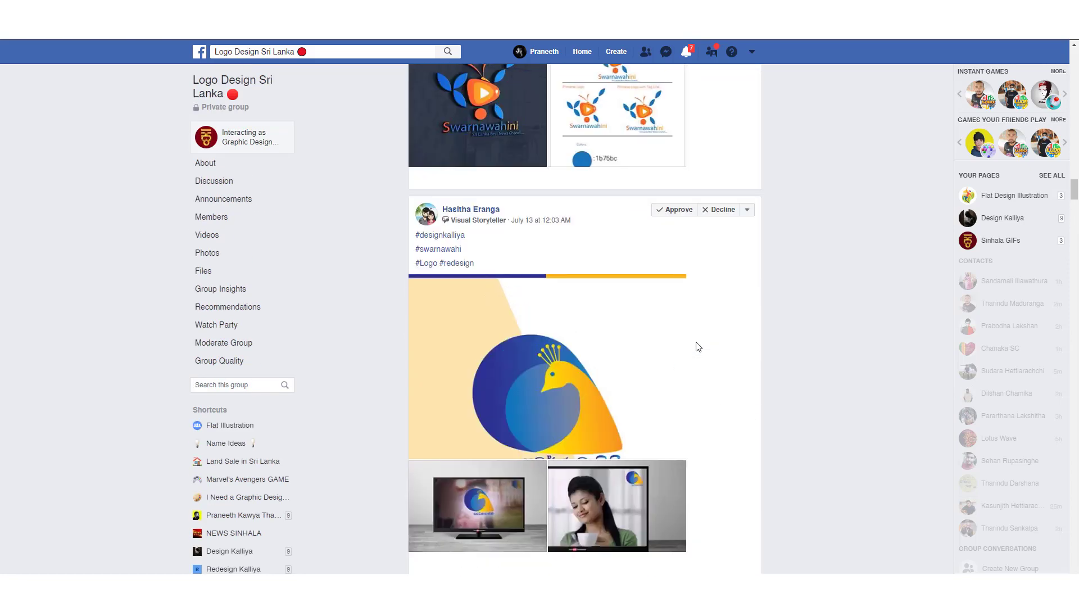
scroll(699, 346, "down", 3)
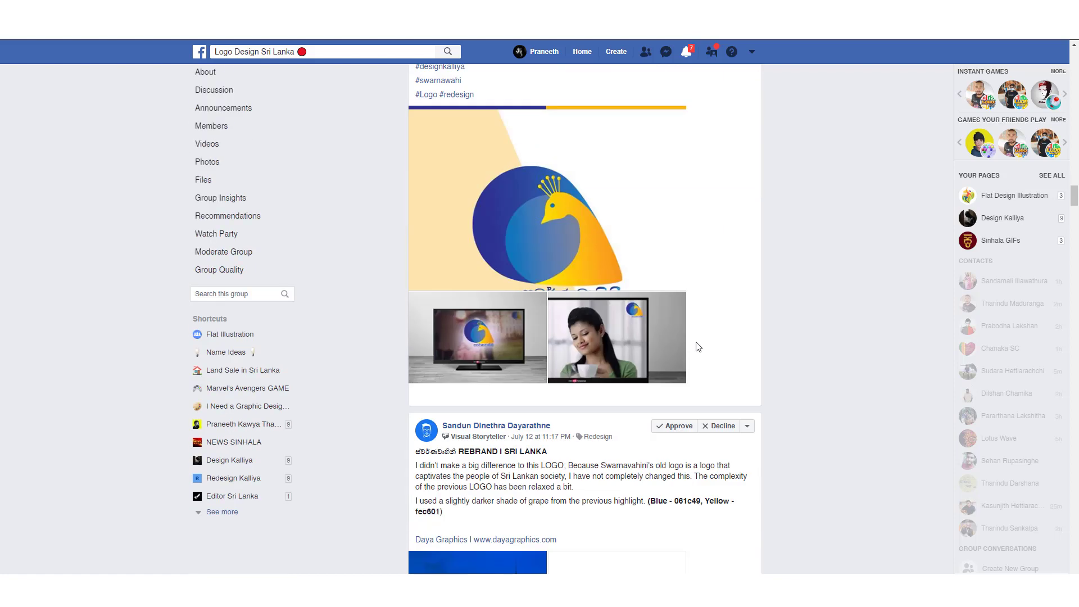
scroll(699, 347, "up", 2)
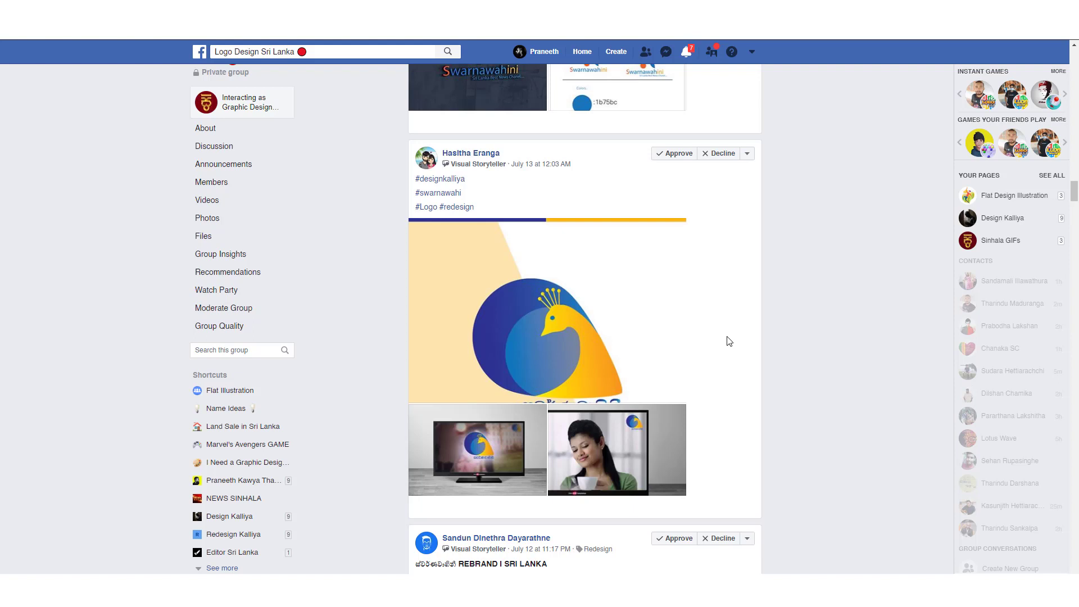
scroll(729, 341, "up", 3)
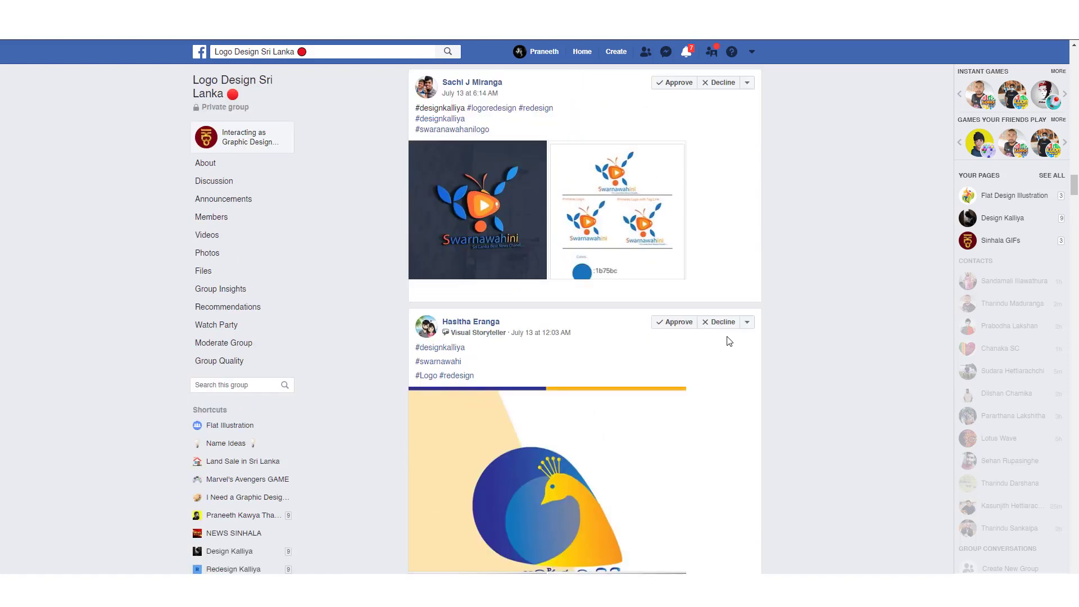
scroll(729, 341, "up", 1)
scroll(730, 341, "up", 1)
scroll(729, 341, "up", 2)
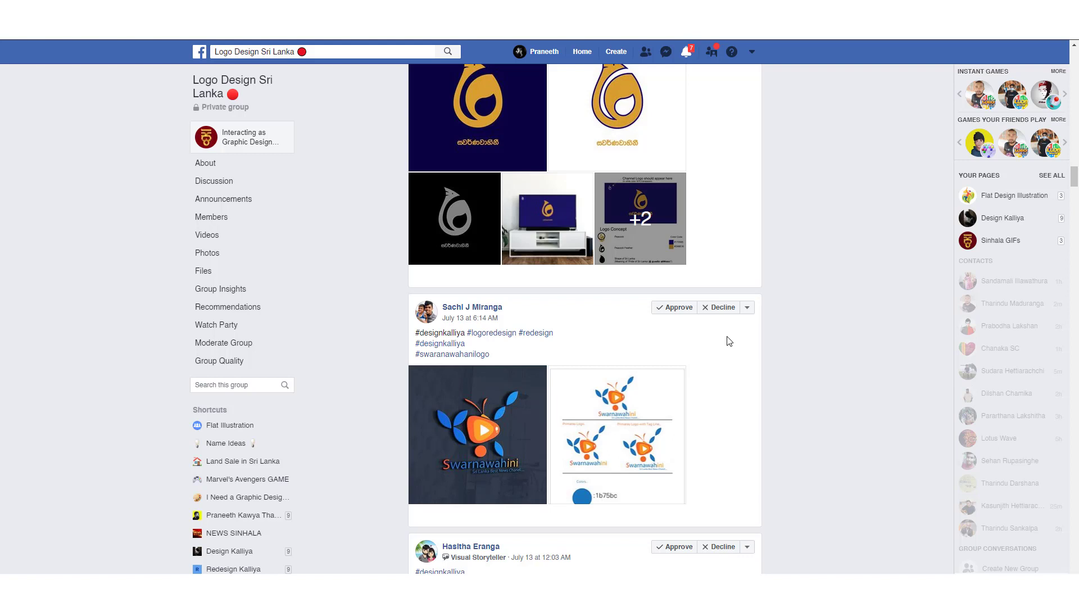
scroll(729, 341, "down", 1)
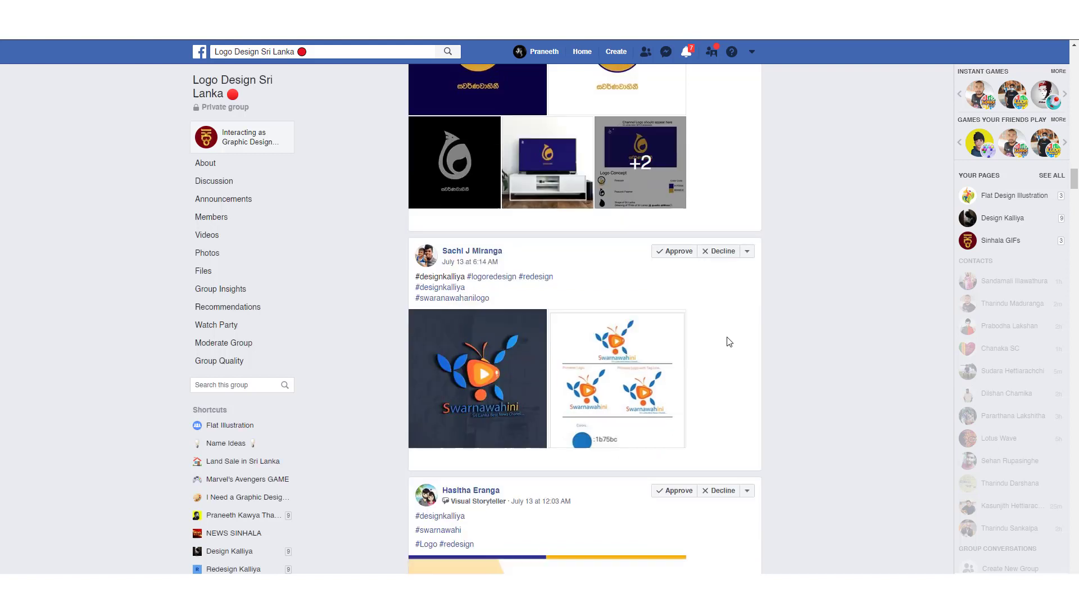
left_click(481, 362)
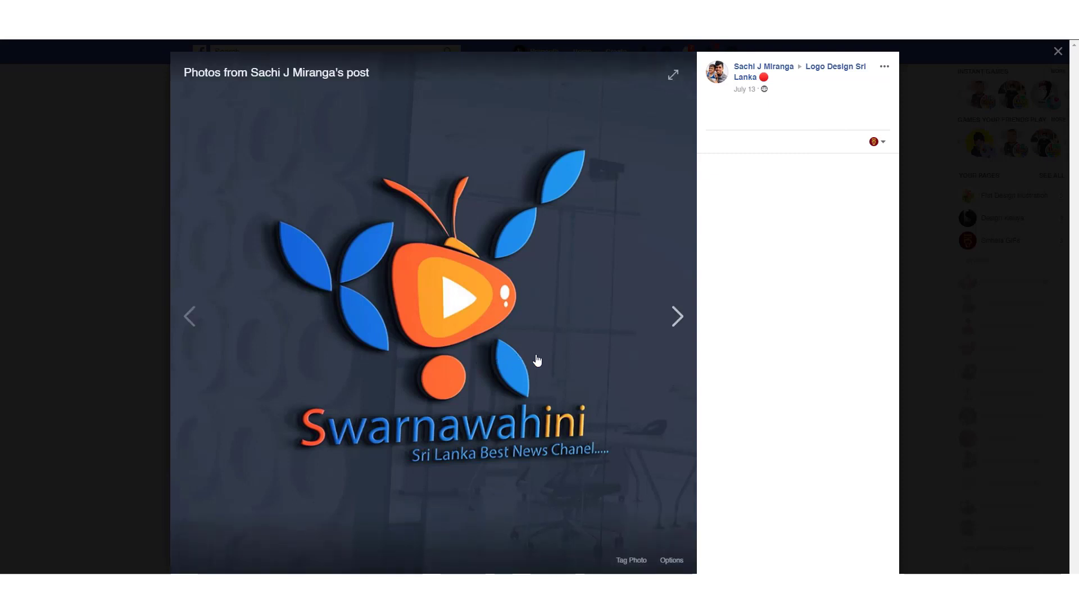
mouse_move(589, 355)
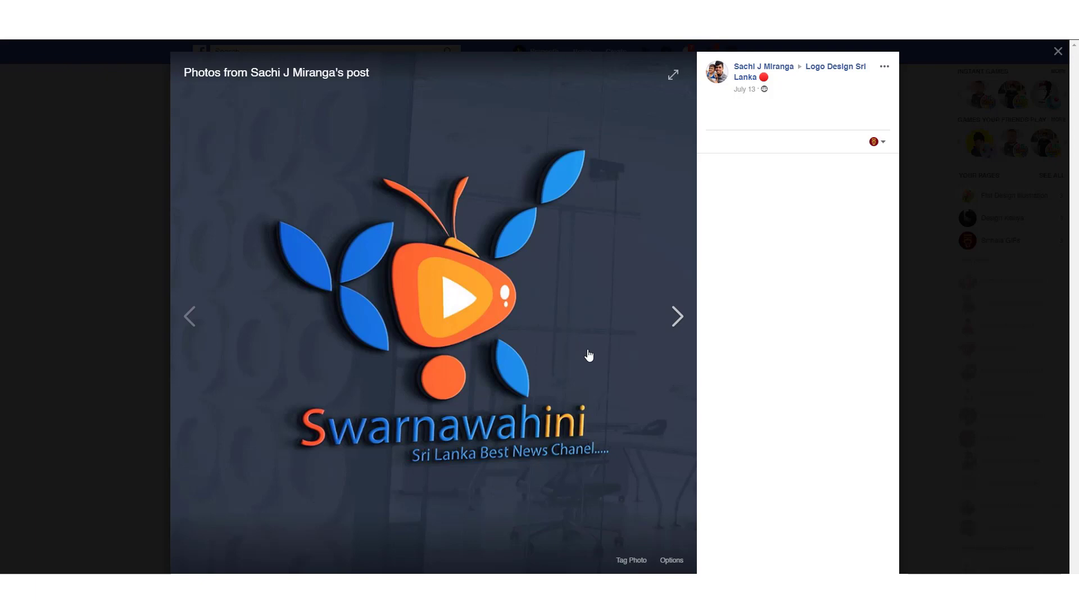
Page through the colour-code sheet (1b75bc, f8941e, f26622) and 3D logo photos, then close the viewer
left_click(675, 330)
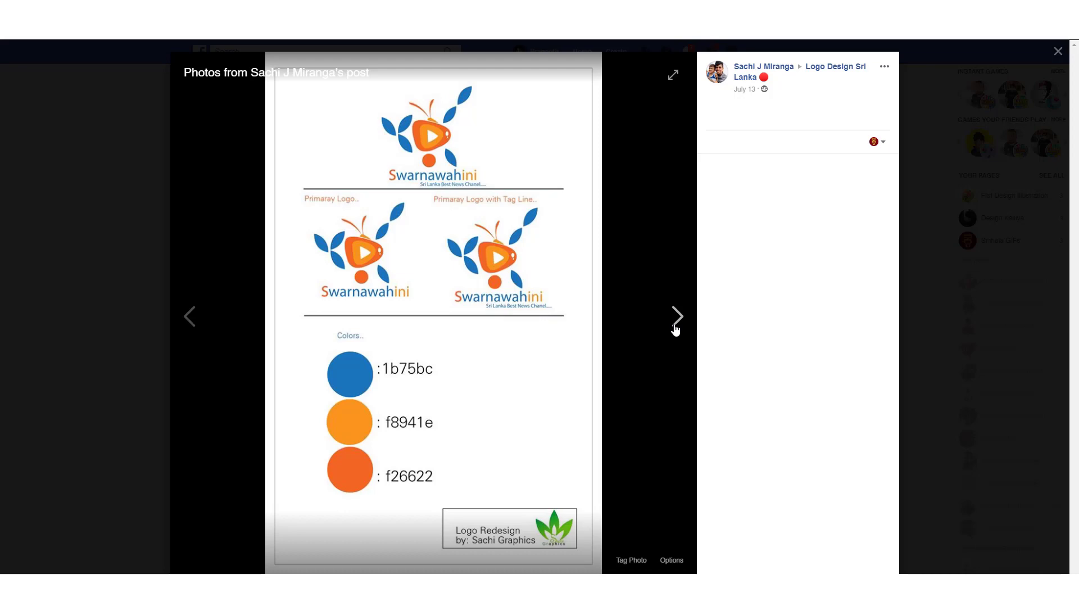
left_click(677, 329)
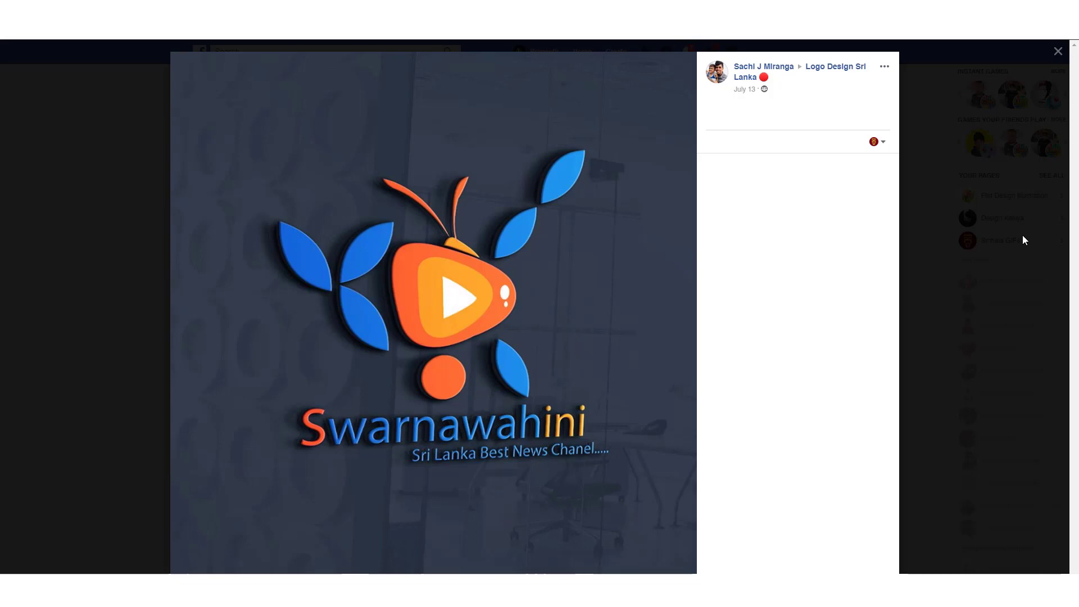
left_click(1023, 236)
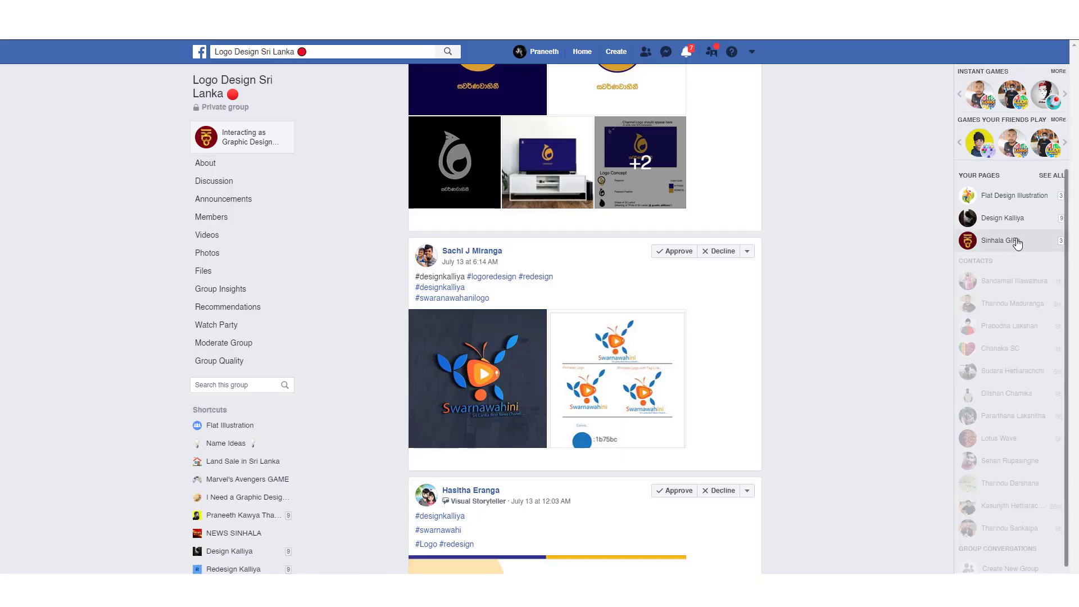
Reopen the colour-code sheet and the 3D Swarnawahini logo images one at a time for a closer look
left_click(611, 392)
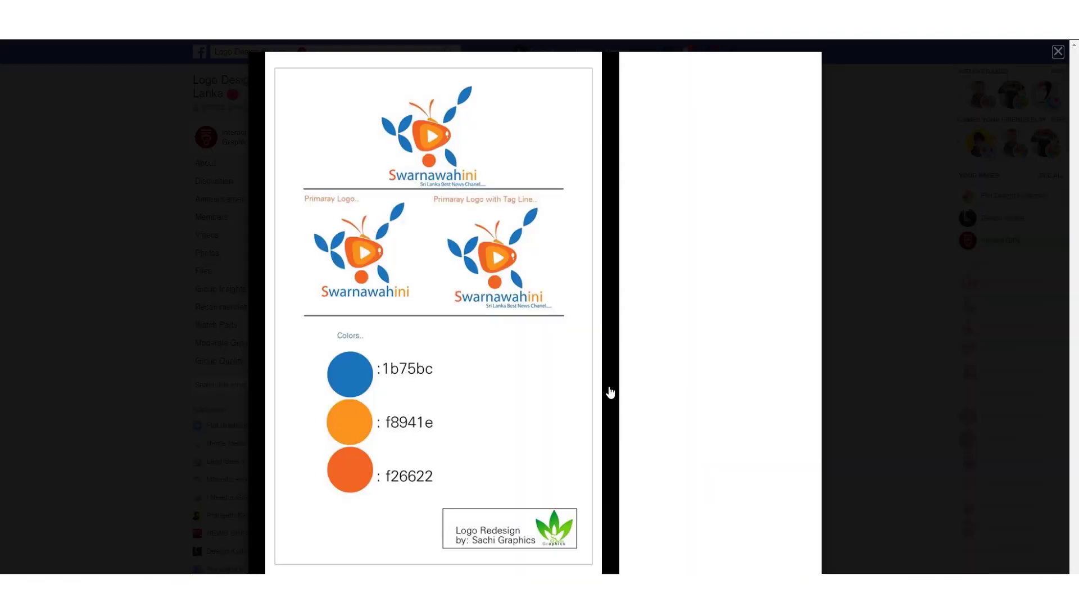
left_click(832, 366)
left_click(413, 361)
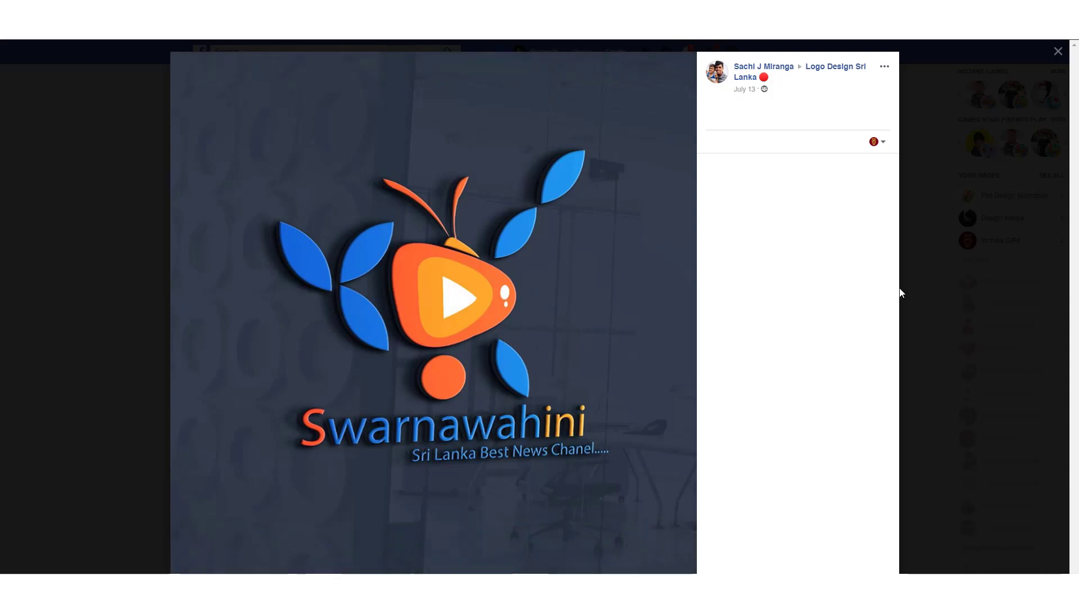
left_click(919, 279)
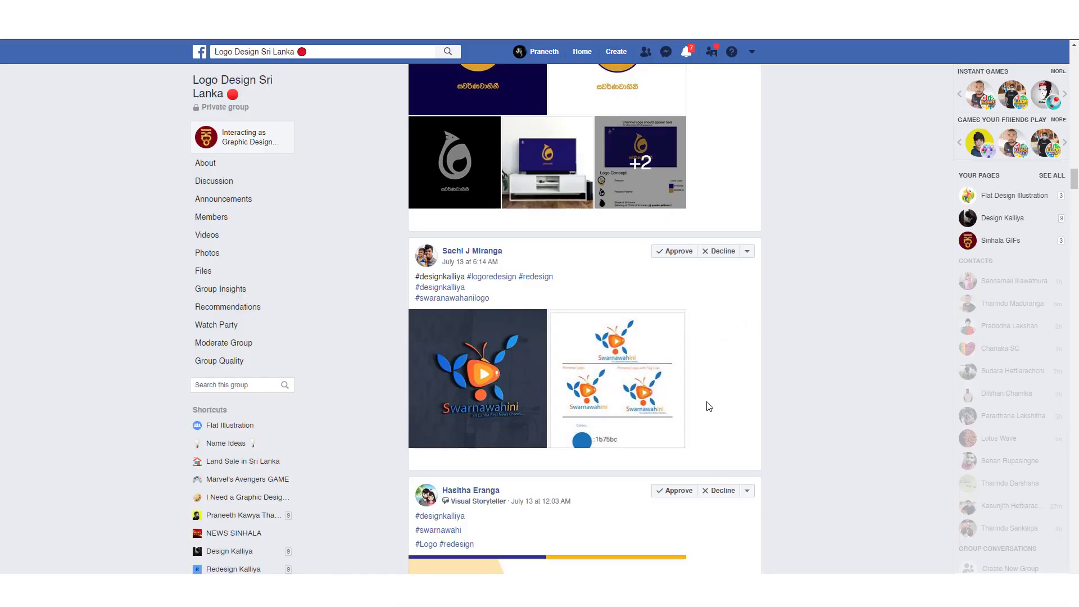
View the gold peacock post from its Logo Concept image through the navy variant to the TV mockup
scroll(709, 406, "up", 2)
scroll(709, 406, "up", 1)
scroll(707, 405, "up", 1)
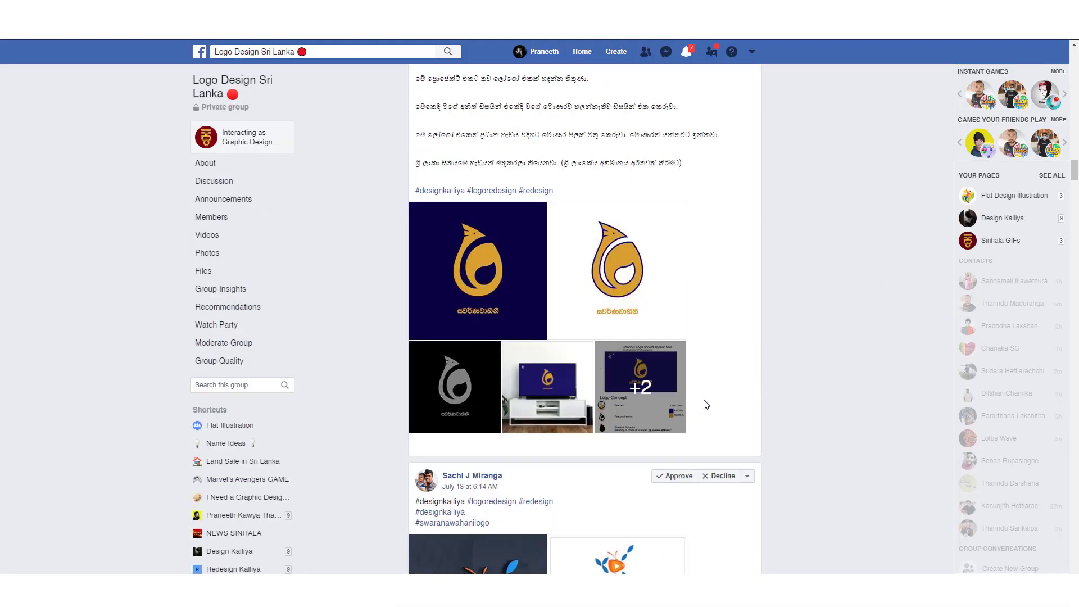
scroll(707, 405, "up", 1)
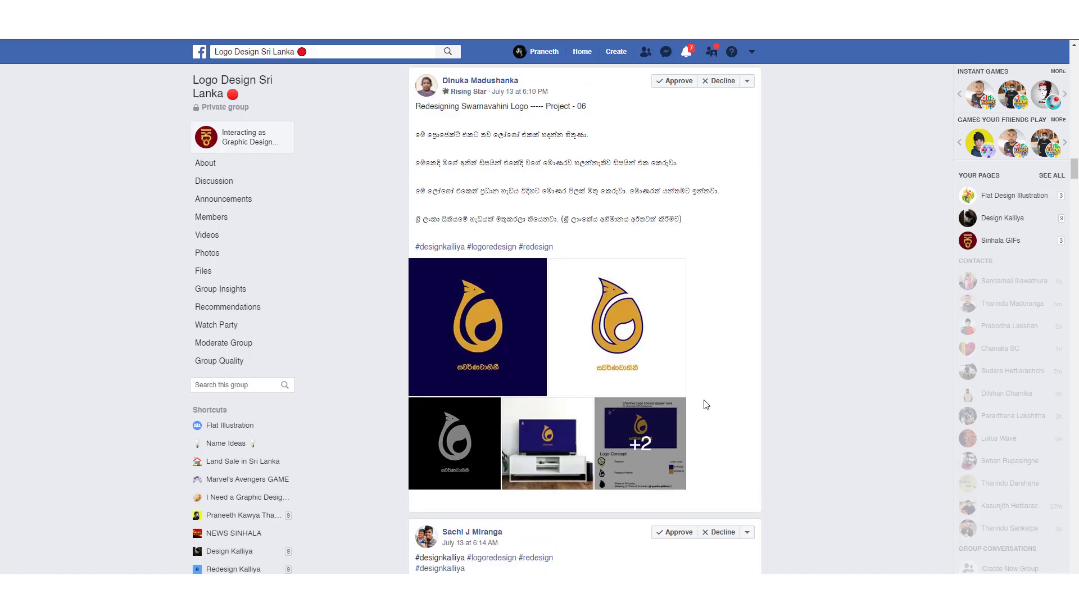
scroll(707, 404, "up", 1)
scroll(707, 405, "down", 1)
scroll(707, 404, "up", 1)
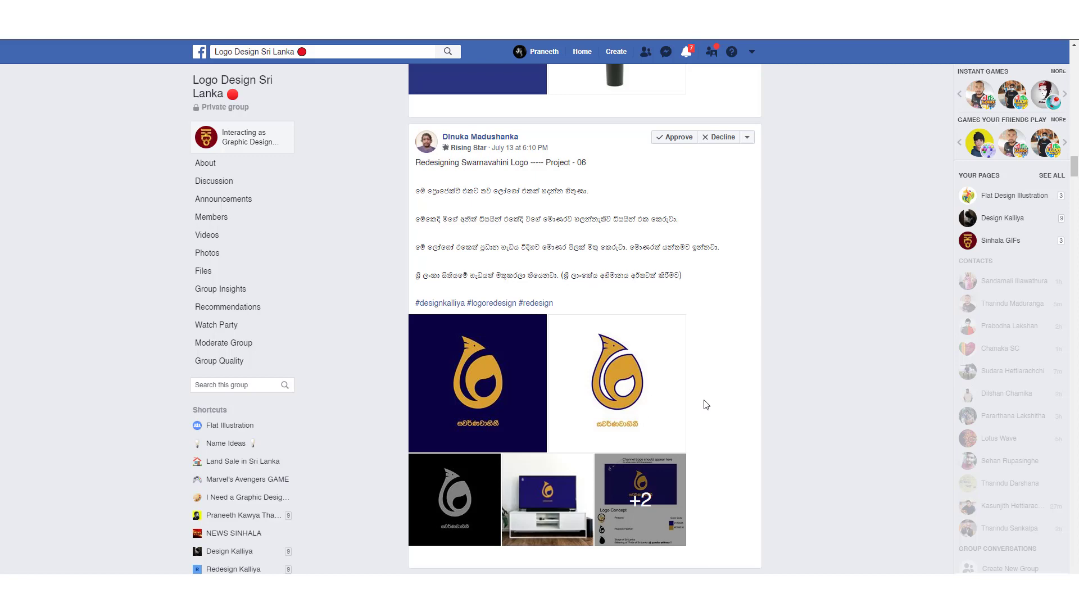
scroll(706, 405, "down", 2)
left_click(648, 398)
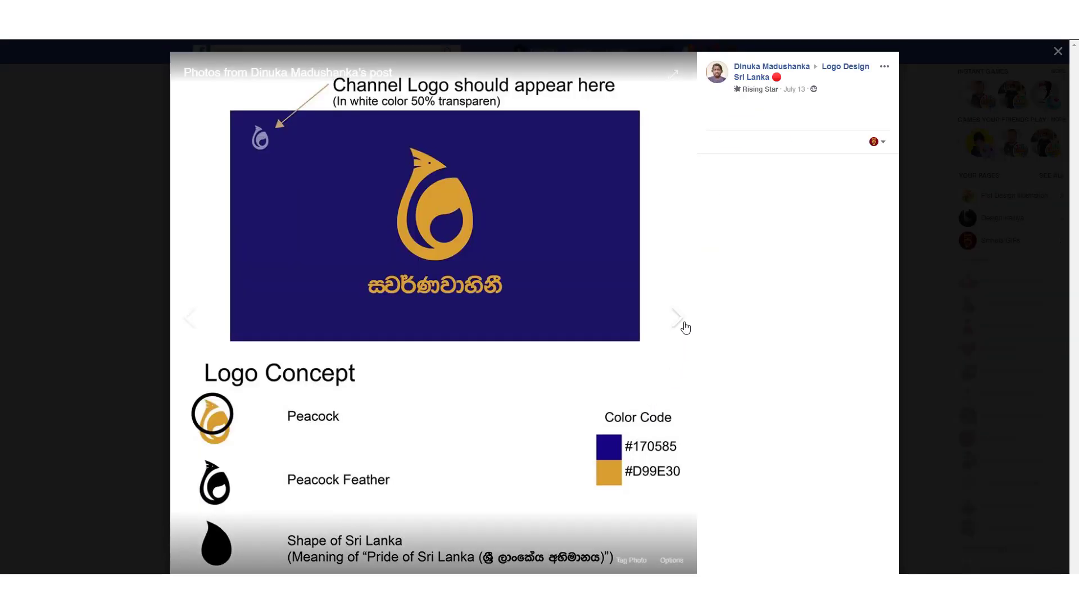
left_click(677, 317)
left_click(677, 318)
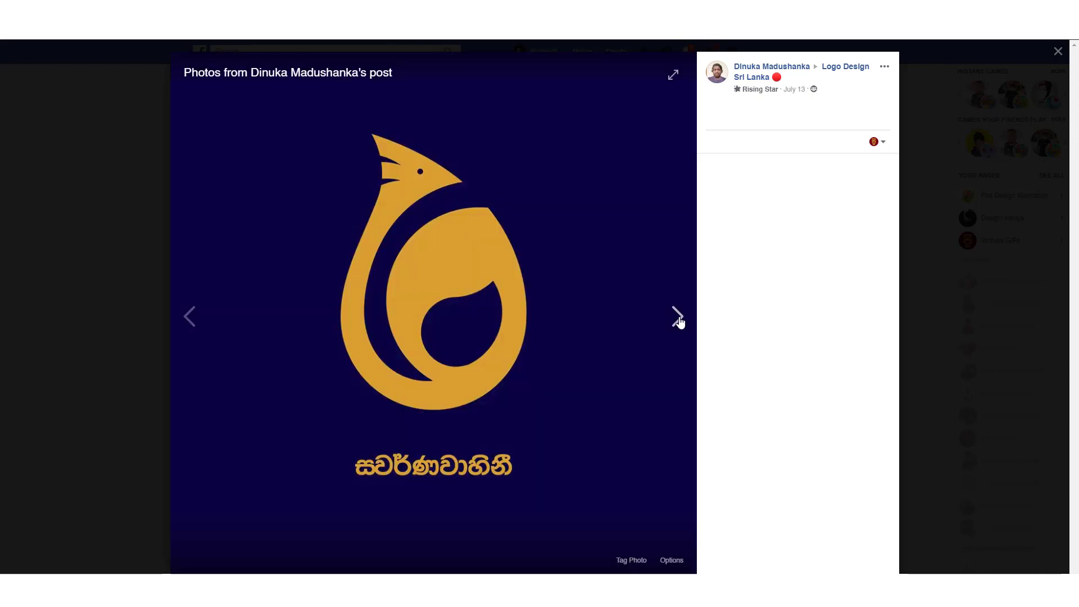
left_click(678, 318)
left_click(678, 318)
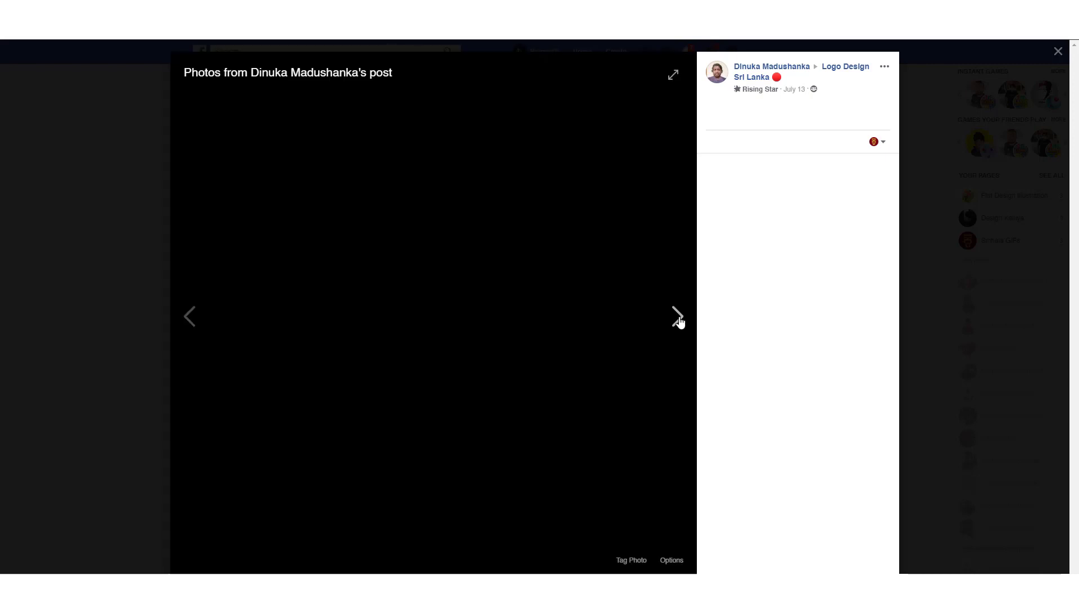
left_click(678, 318)
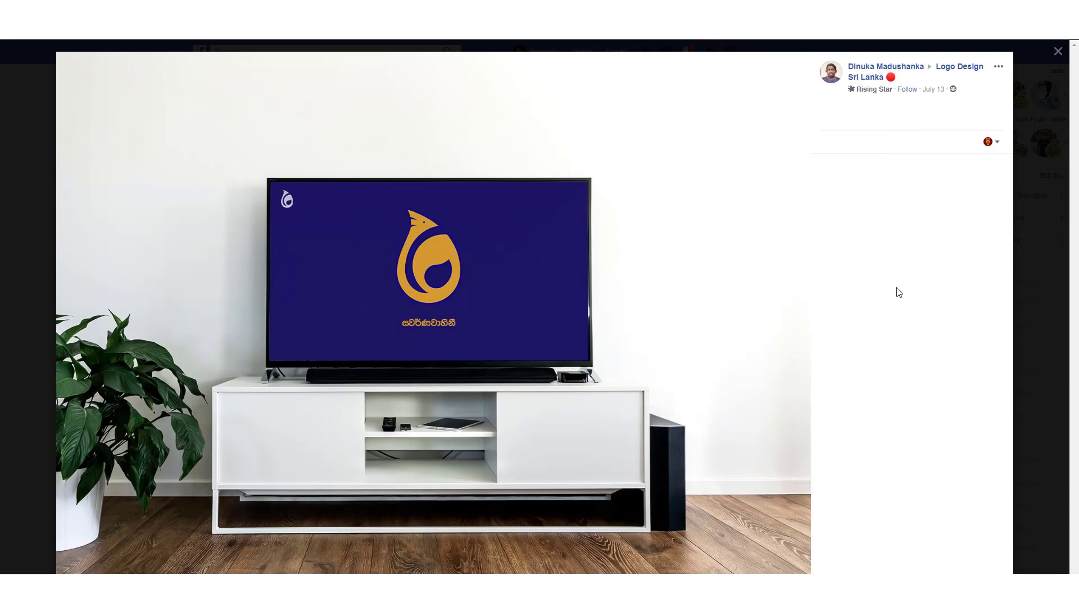
left_click(1015, 279)
View the gold flame-shaped logo photo full-size, then close it
scroll(510, 392, "down", 5)
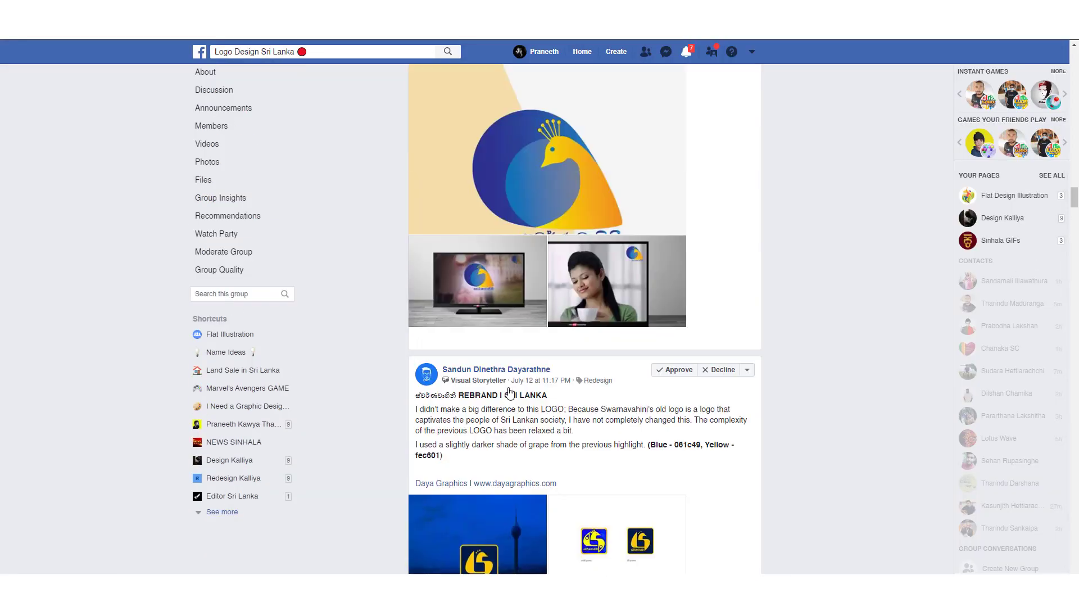
scroll(510, 392, "down", 5)
scroll(510, 392, "down", 8)
scroll(507, 397, "down", 6)
scroll(508, 397, "up", 2)
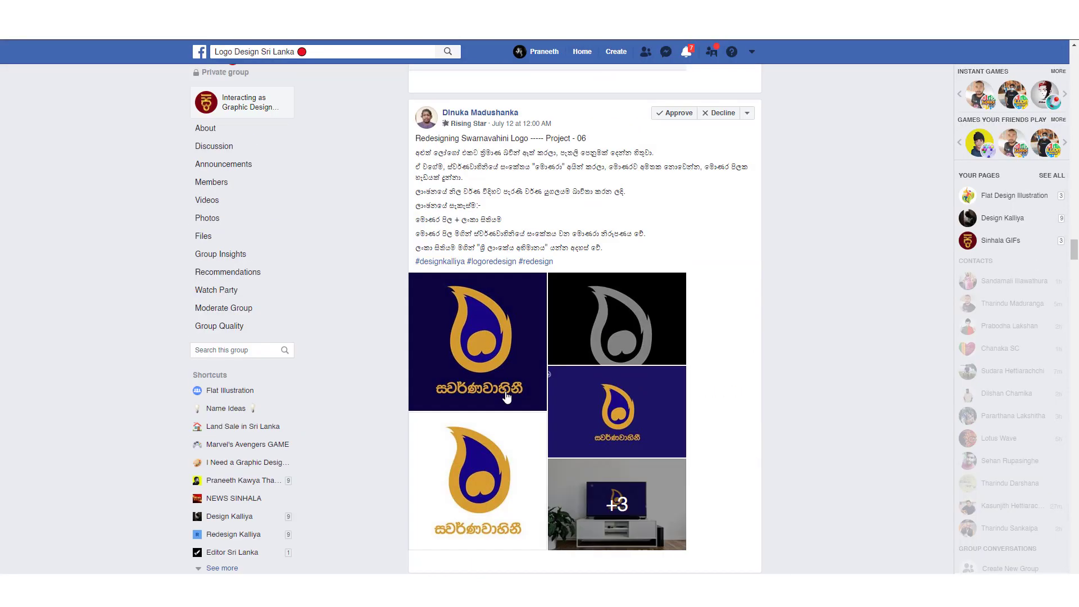
left_click(486, 313)
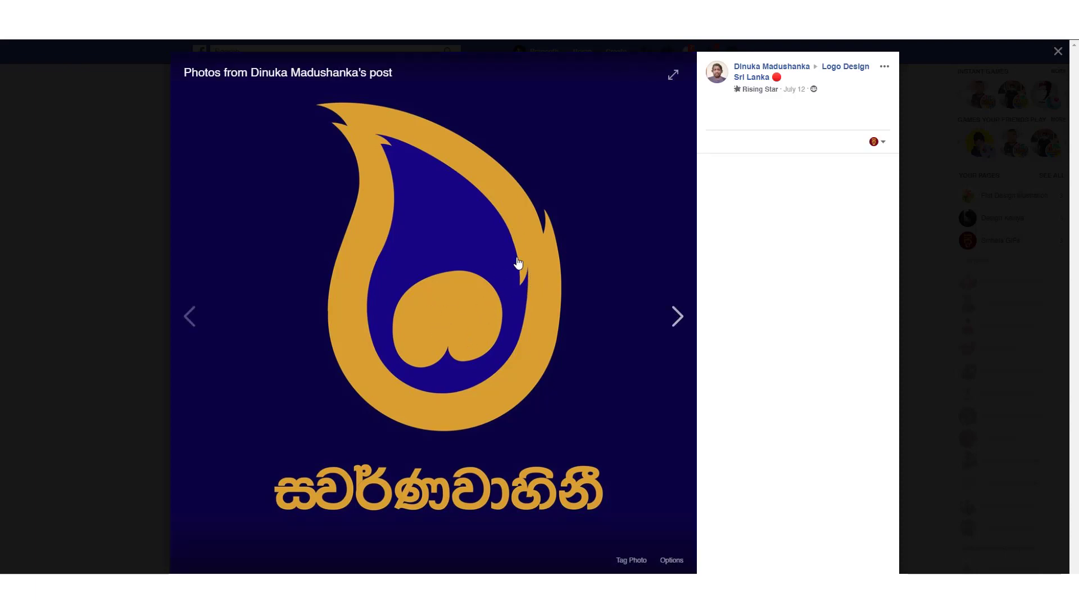
left_click(991, 193)
Browse the white, black, TV mockup, concept sheet, pencil sketch, navy and dark grey logo versions
scroll(615, 330, "down", 10)
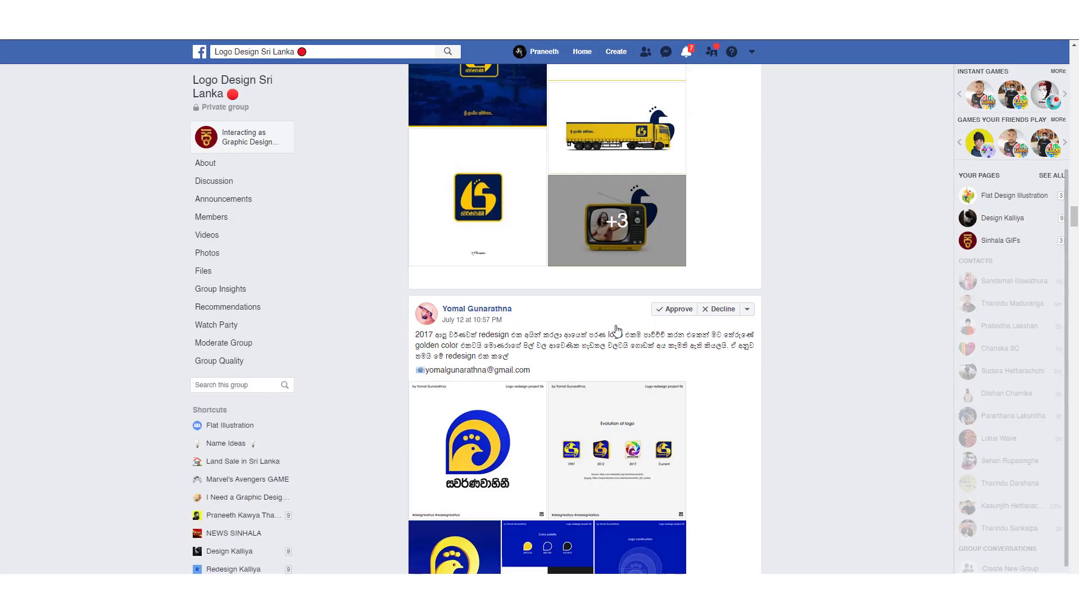
scroll(617, 330, "down", 6)
scroll(617, 330, "down", 15)
scroll(617, 330, "up", 5)
scroll(616, 324, "down", 3)
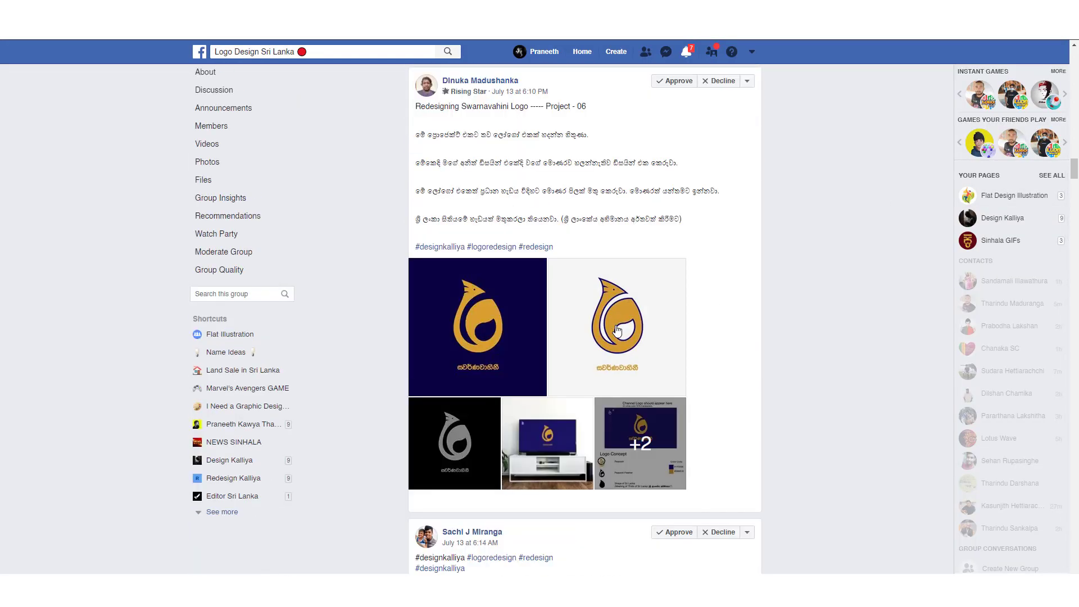
left_click(616, 323)
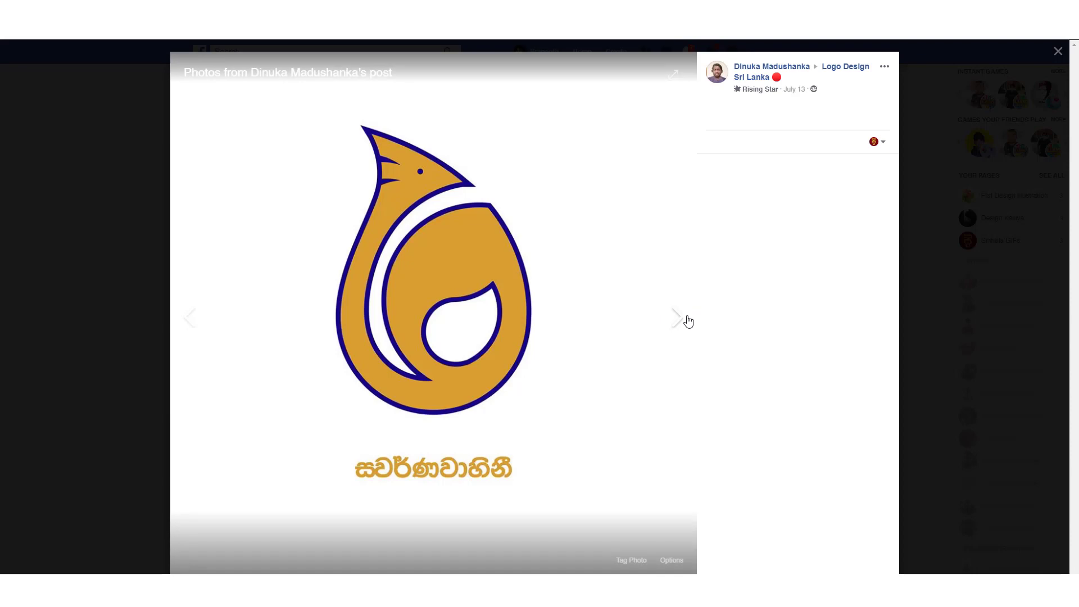
left_click(687, 319)
left_click(688, 320)
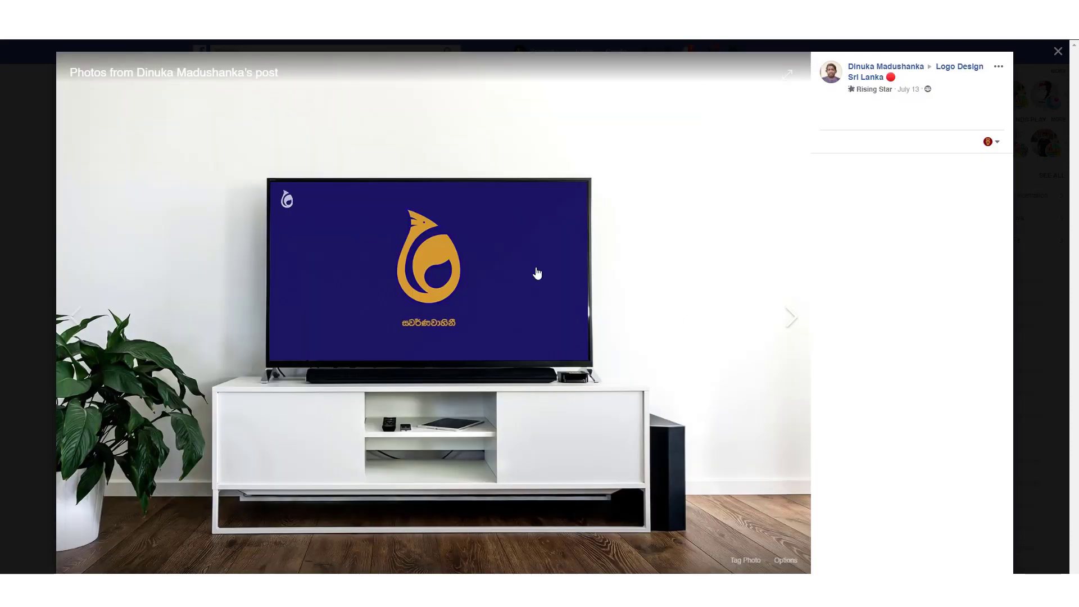
left_click(802, 331)
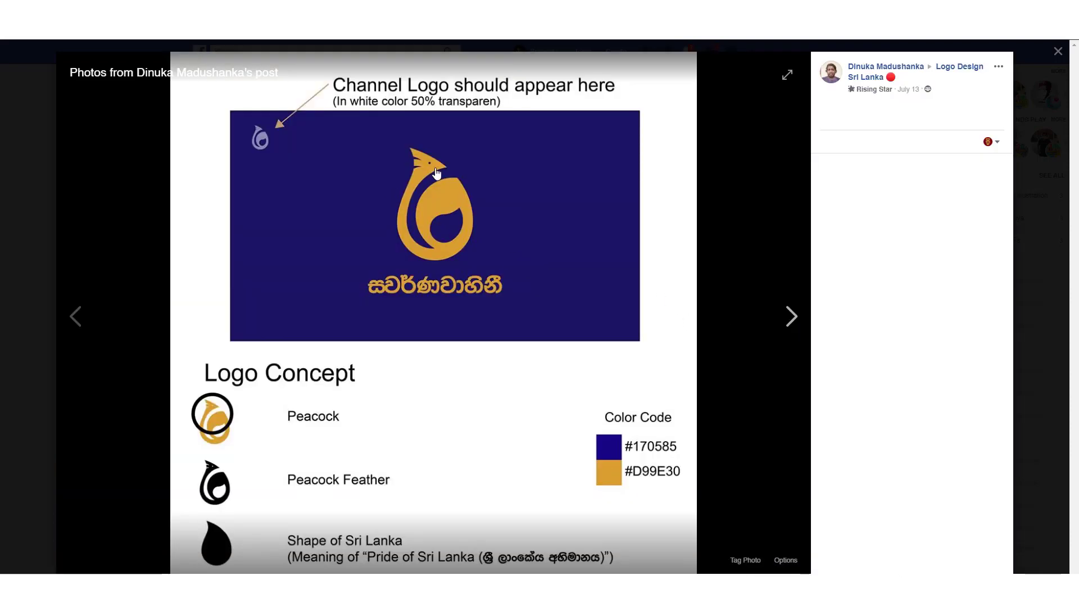
left_click(793, 326)
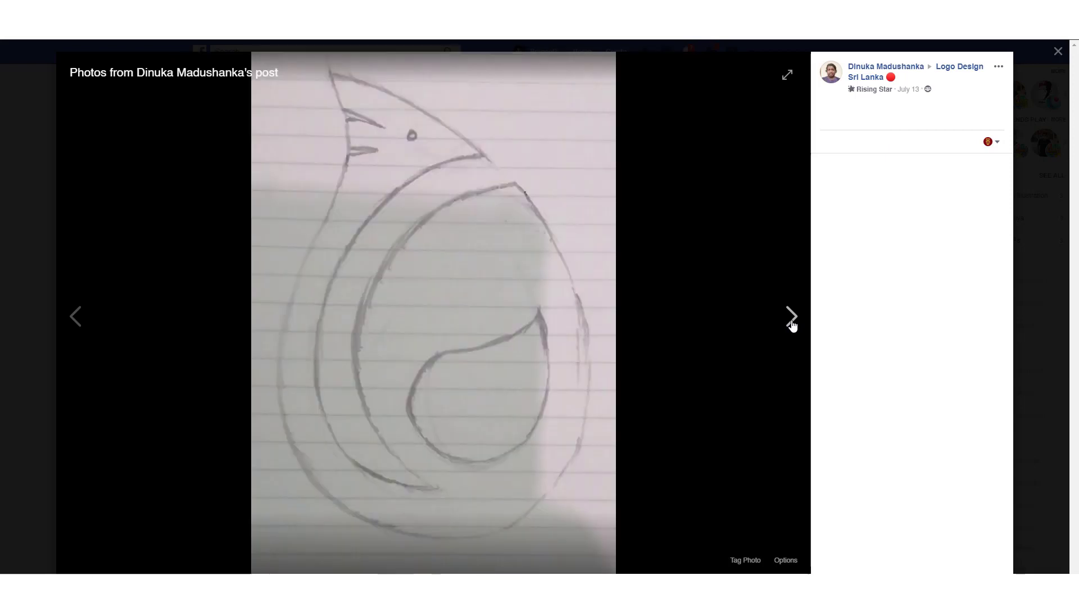
left_click(792, 326)
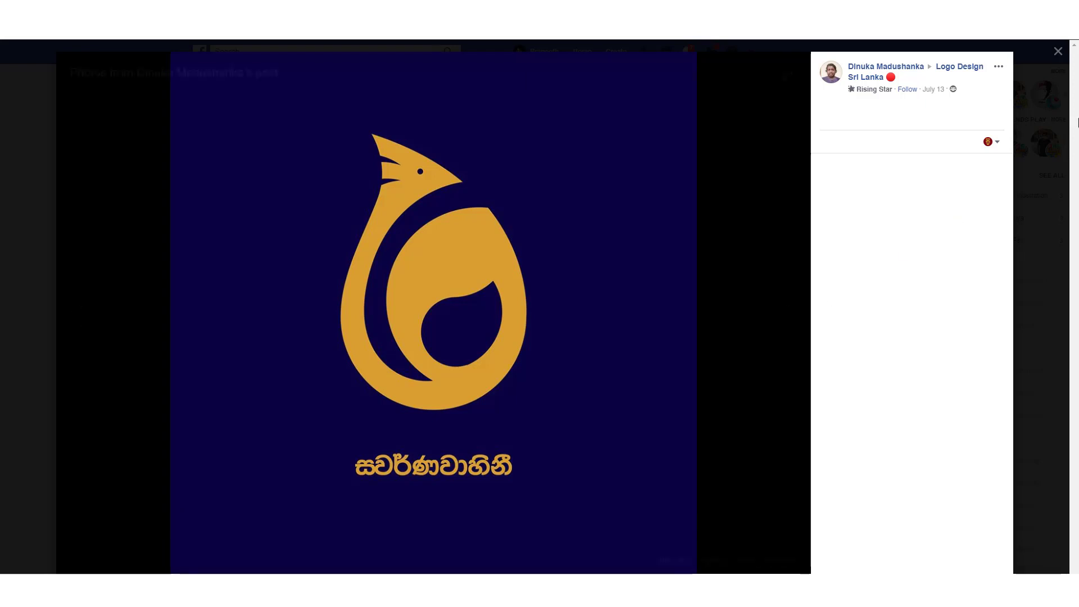
left_click(783, 316)
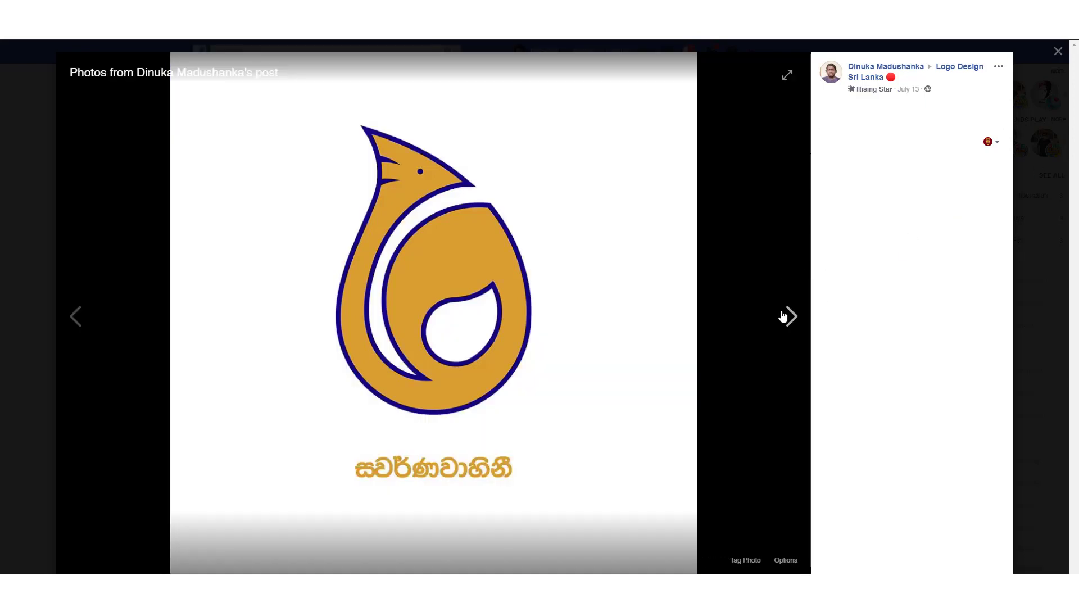
left_click(783, 316)
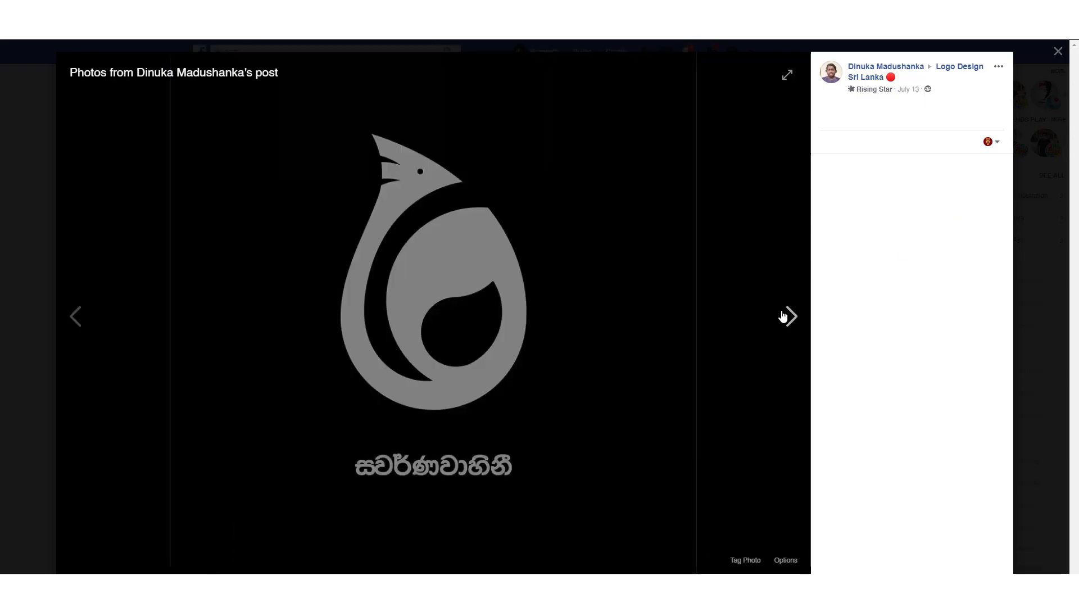
left_click(1058, 51)
View the gold peacock post's remaining photos, the concept sheet and the gold logo on navy
scroll(712, 331, "down", 4)
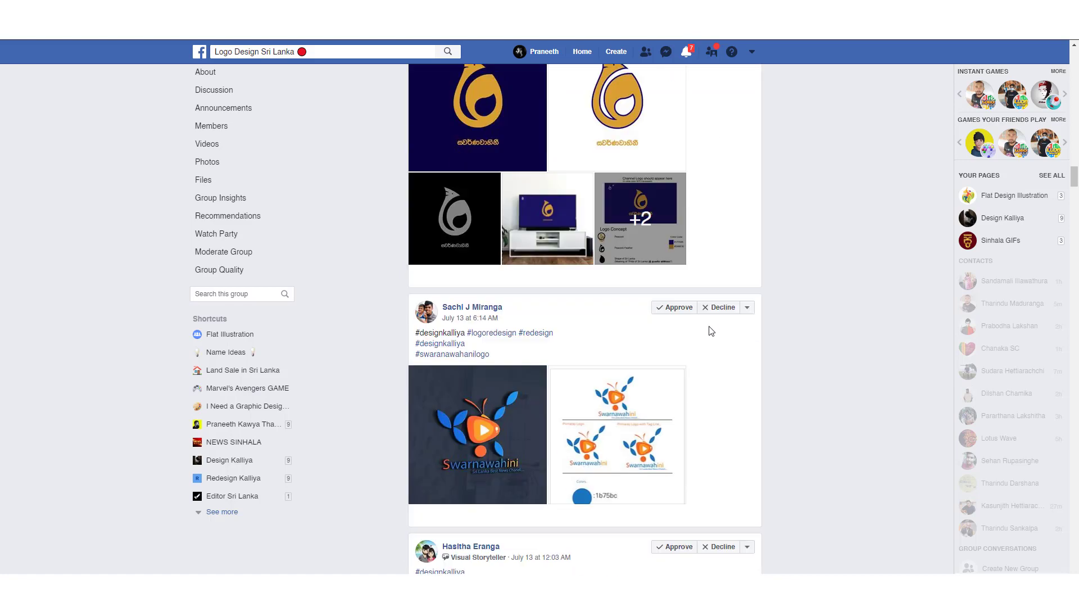
scroll(712, 331, "up", 4)
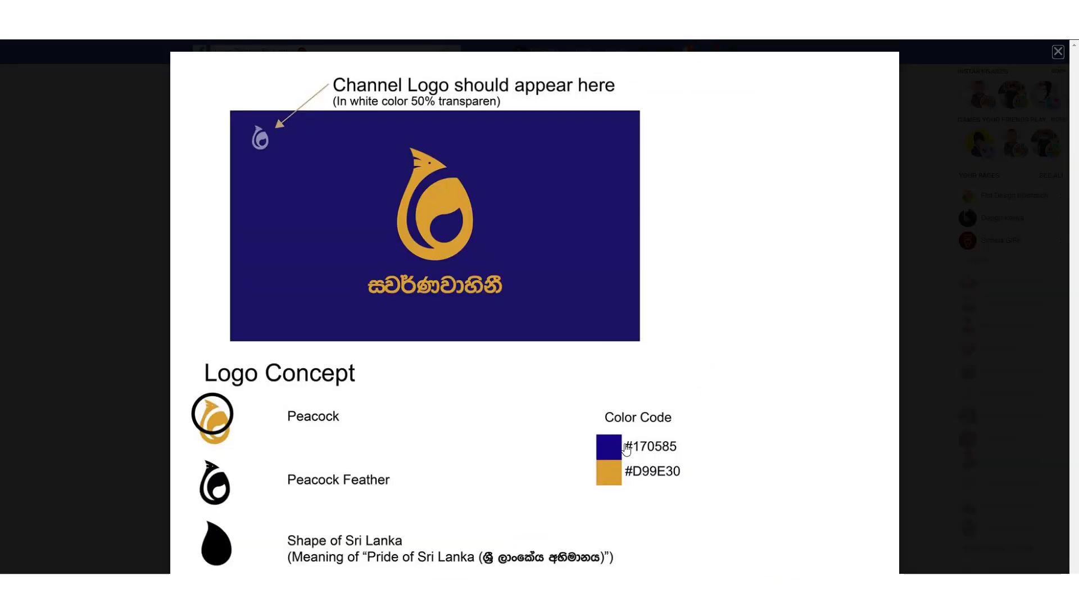
left_click(626, 449)
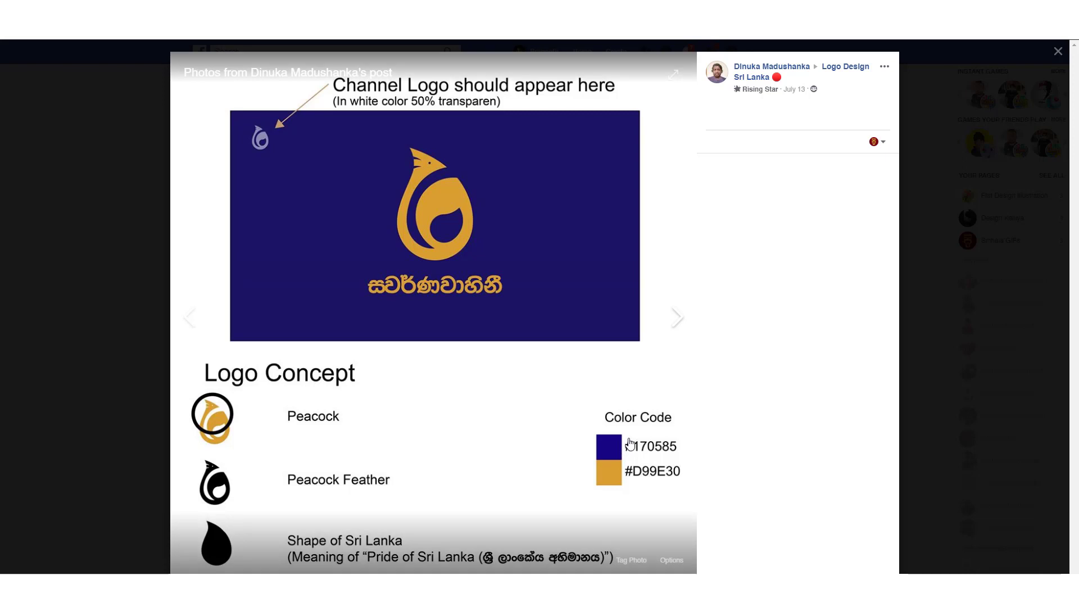
left_click(675, 342)
left_click(695, 317)
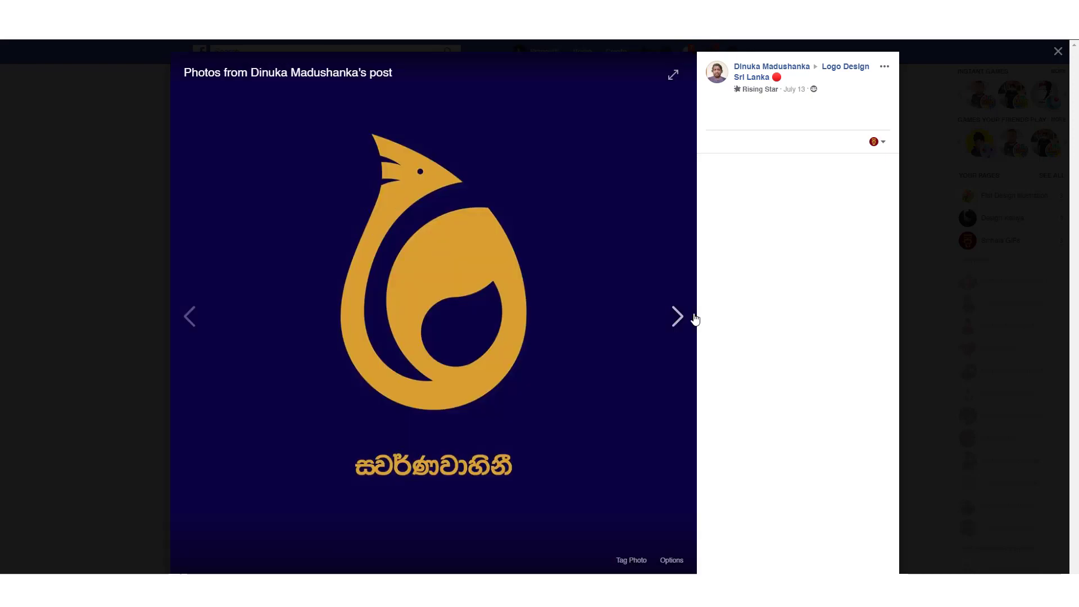
left_click(969, 247)
Scroll up to the '~ Redesigning Swarnavahini Logo ~' post with the yellow-on-blue logo
scroll(732, 358, "up", 1)
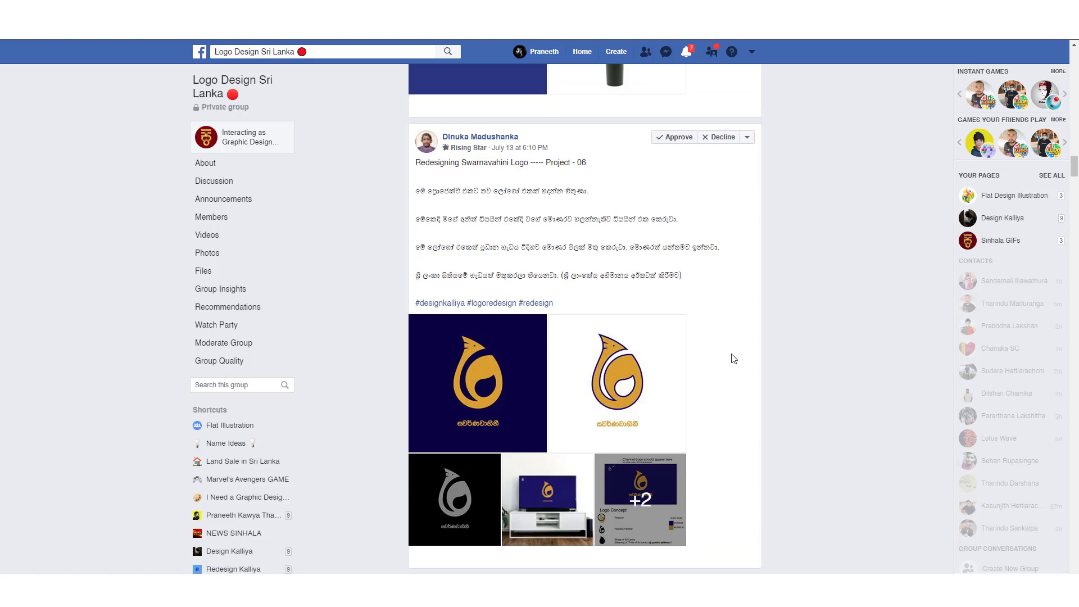
scroll(733, 358, "up", 1)
scroll(733, 357, "up", 1)
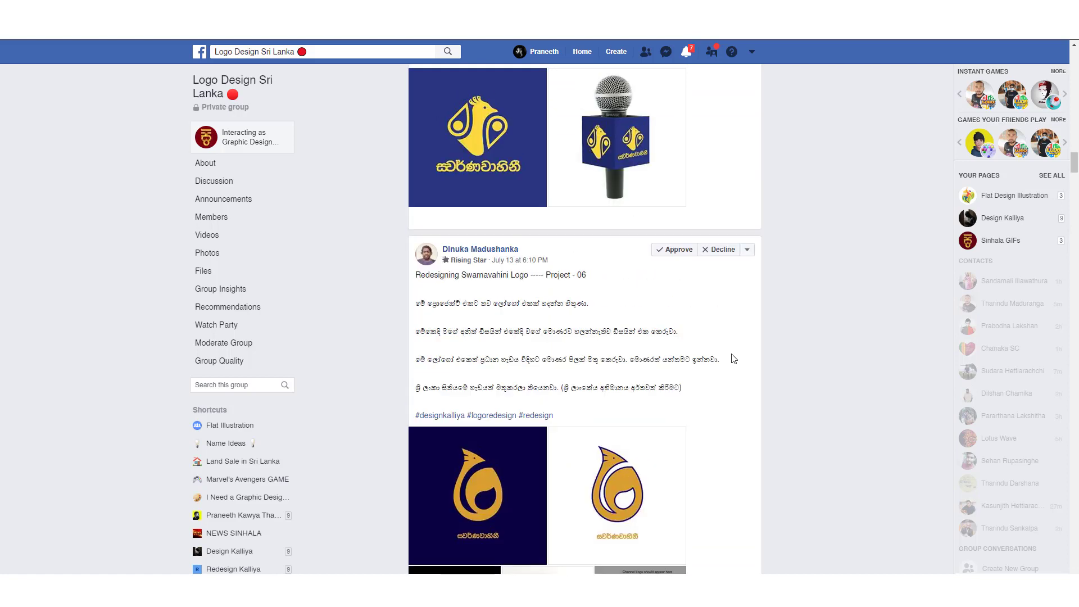
scroll(733, 359, "up", 1)
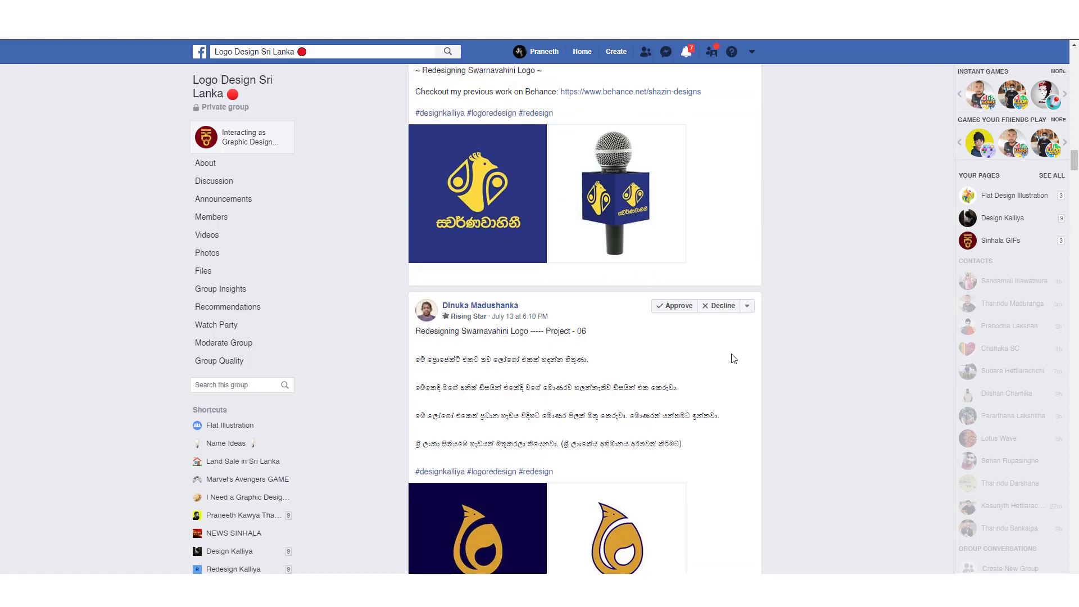
scroll(734, 358, "up", 1)
scroll(734, 358, "up", 1)
scroll(734, 358, "up", 1)
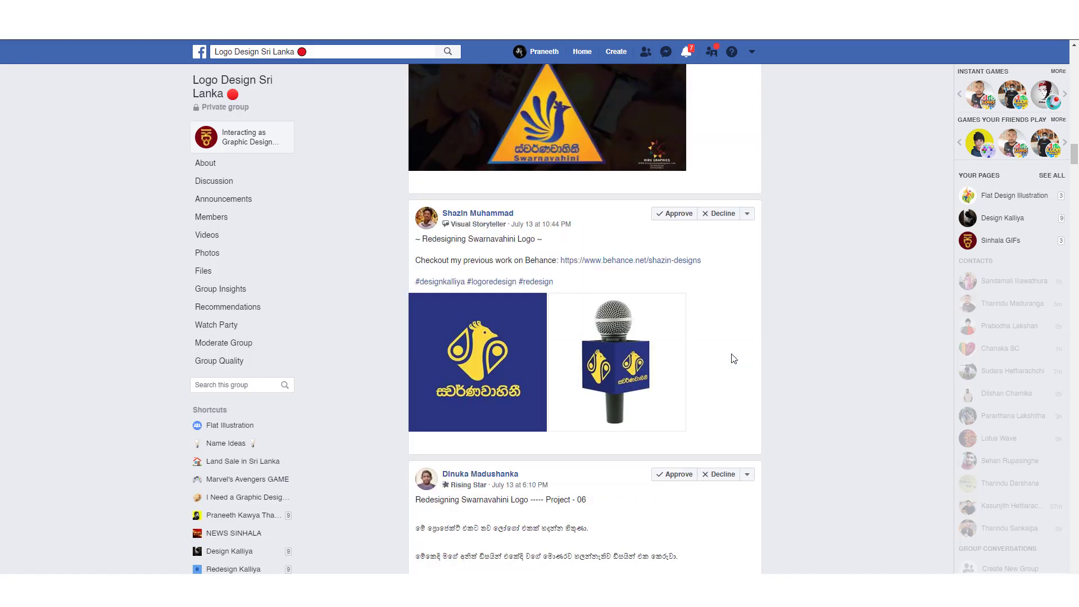
left_click(438, 345)
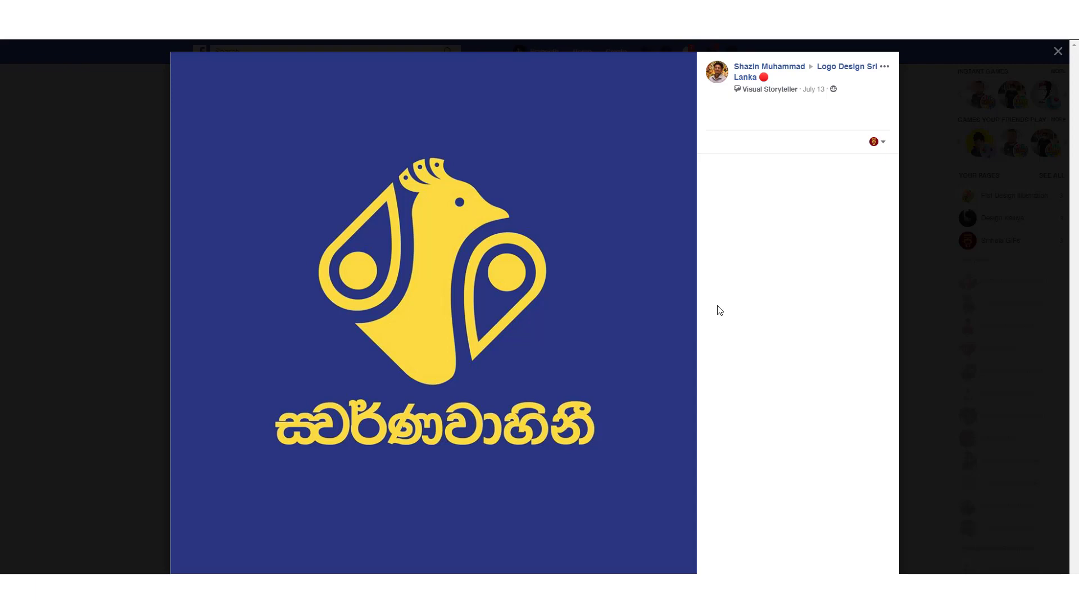
left_click(683, 319)
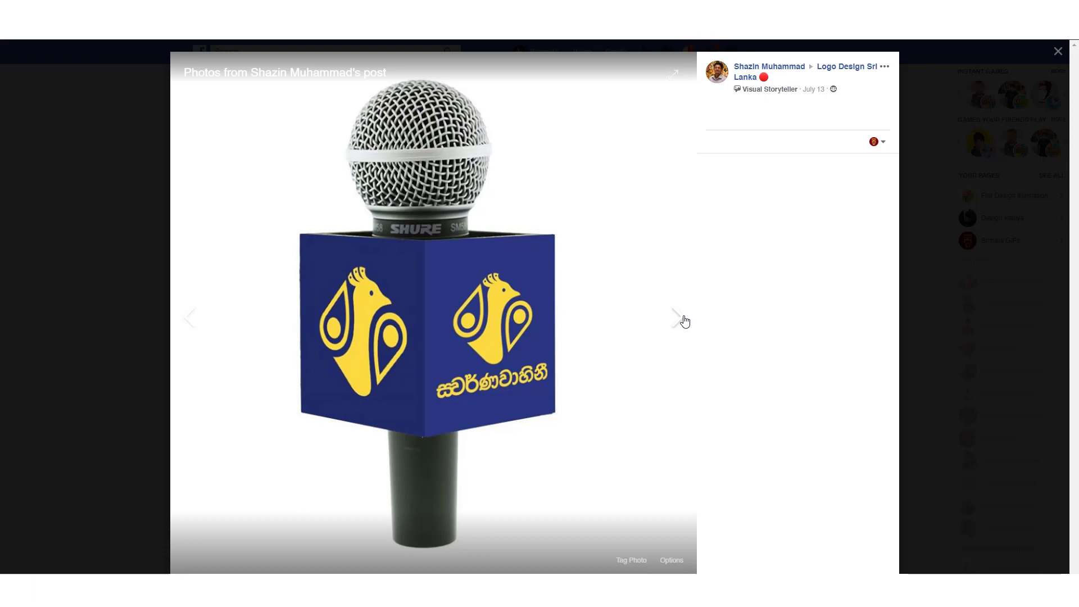
left_click(930, 294)
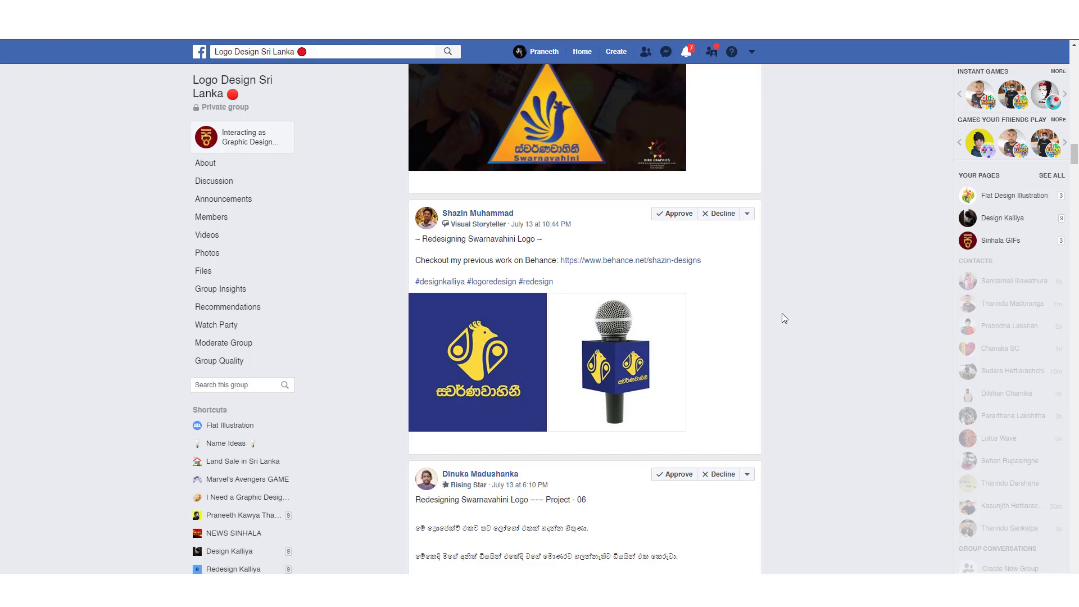
Scroll to the 'swarnawahini logo redesign' post and view its blue peacock in yellow triangle enlarged
scroll(758, 375, "up", 1)
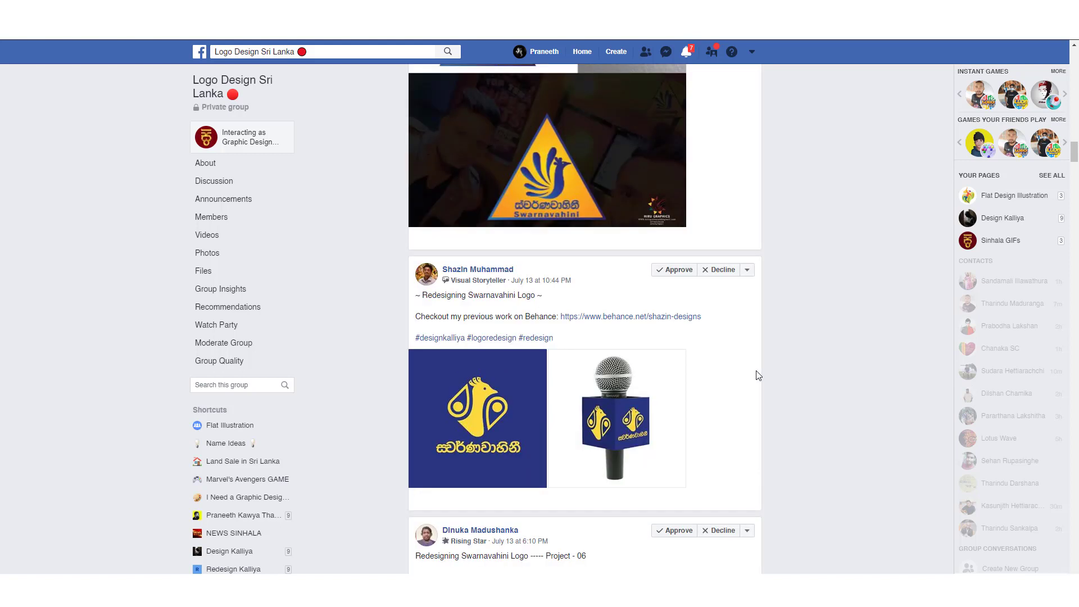
scroll(758, 375, "up", 2)
scroll(758, 375, "up", 3)
scroll(759, 376, "up", 1)
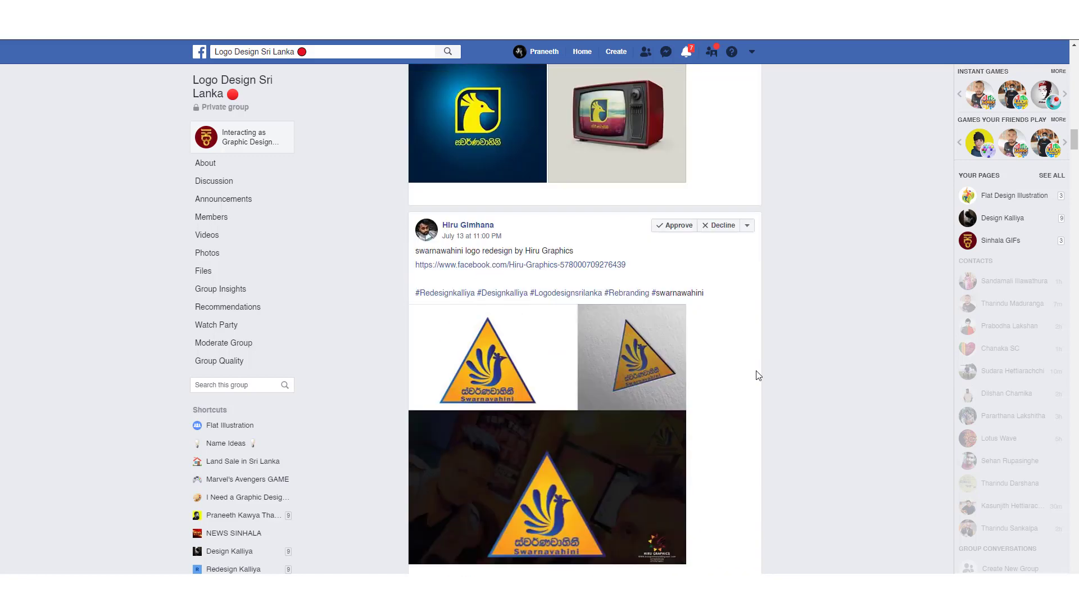
scroll(758, 376, "down", 1)
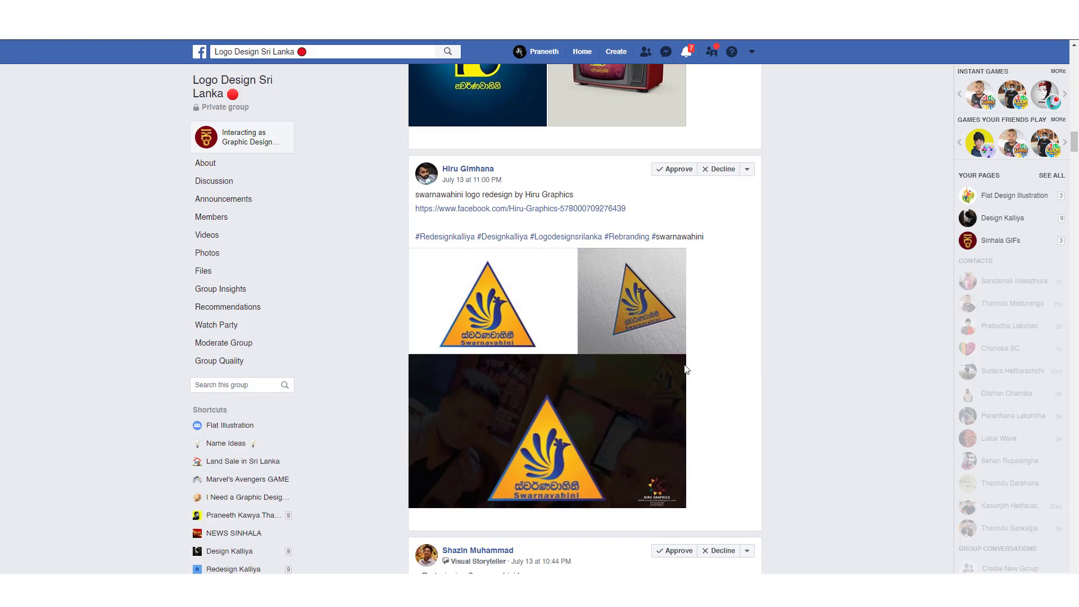
left_click(506, 392)
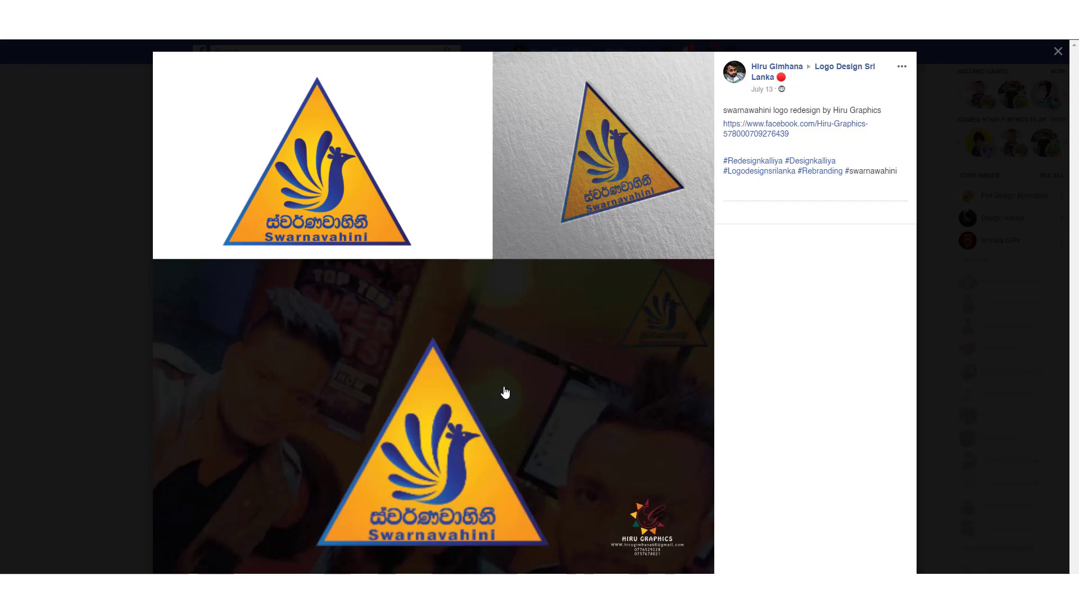
mouse_move(373, 224)
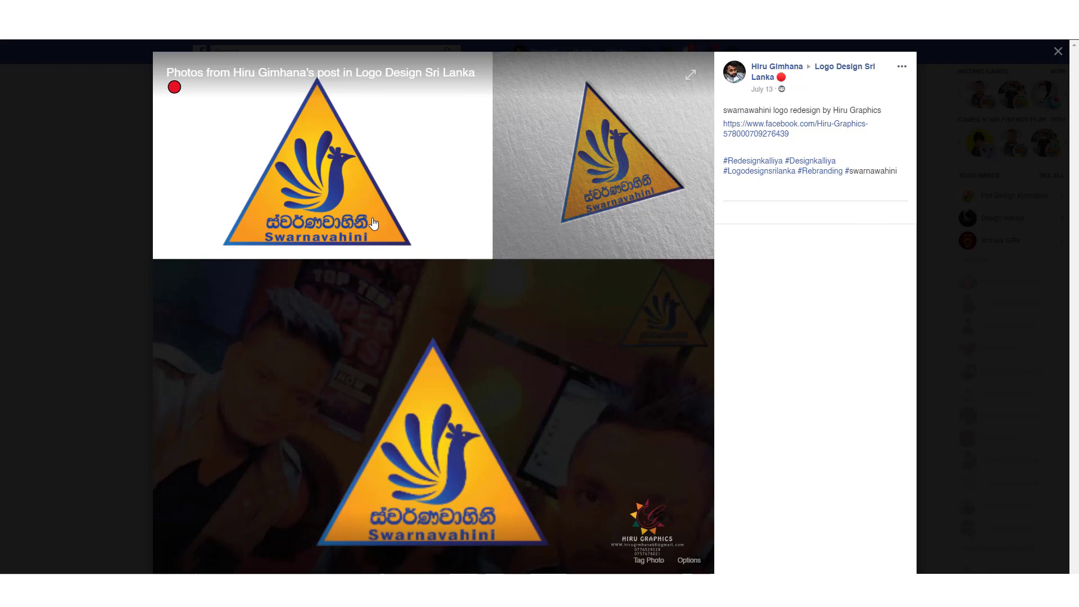
left_click(990, 174)
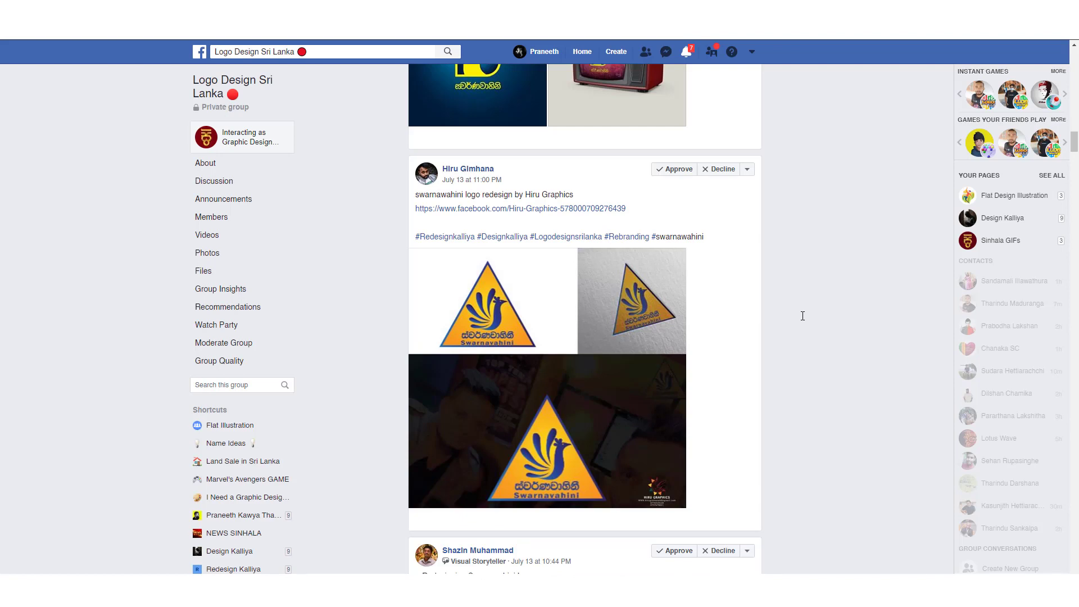
View the white peacock head logo and the yellow peacock logo enlarged
scroll(803, 316, "up", 1)
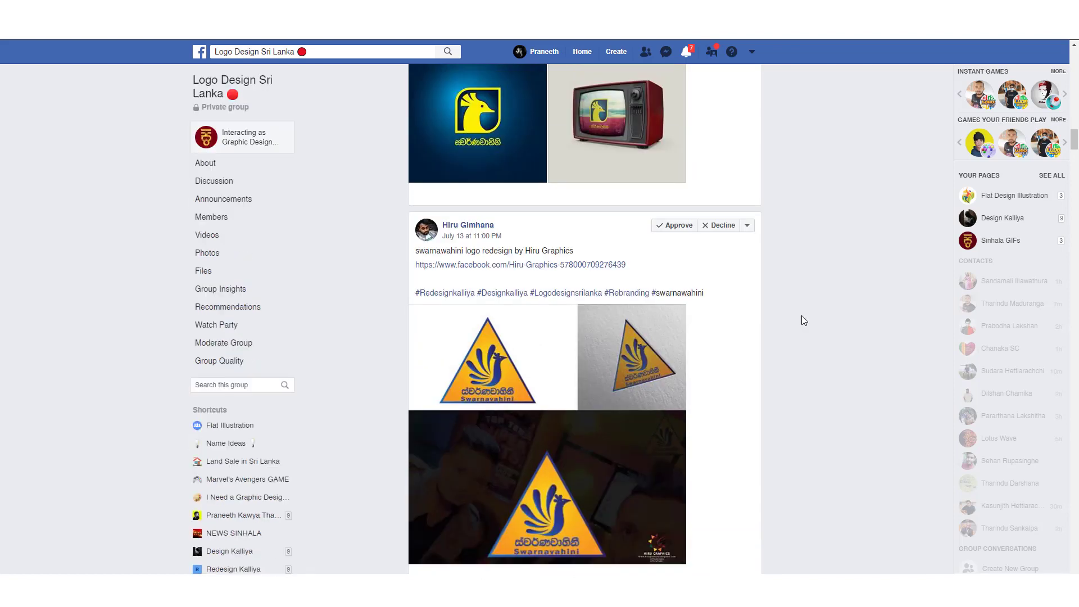
scroll(802, 317, "up", 1)
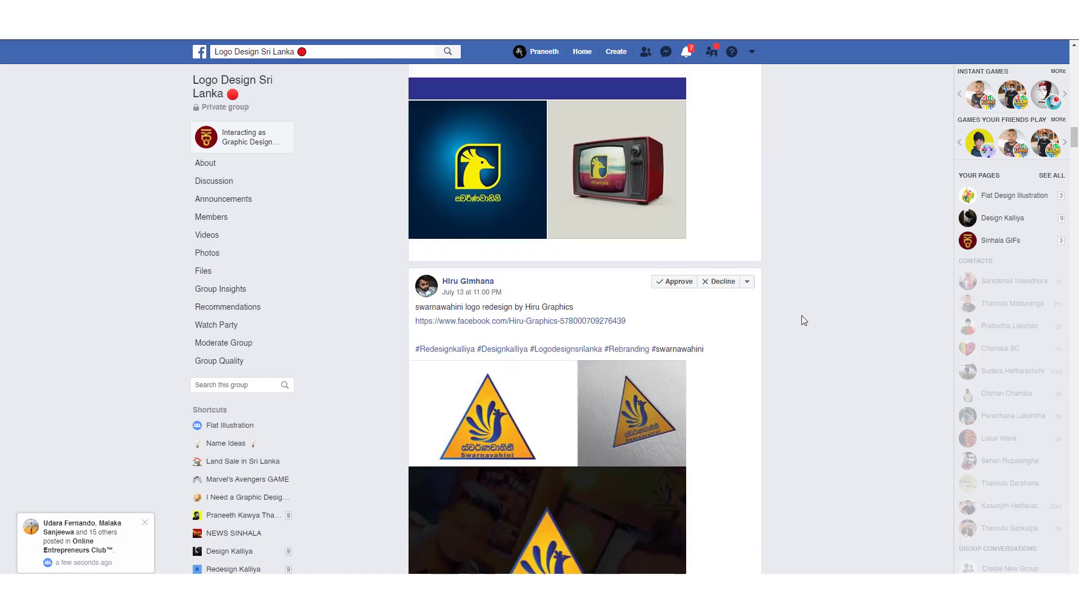
scroll(802, 318, "up", 1)
scroll(802, 317, "down", 1)
scroll(802, 317, "up", 1)
scroll(802, 317, "up", 1)
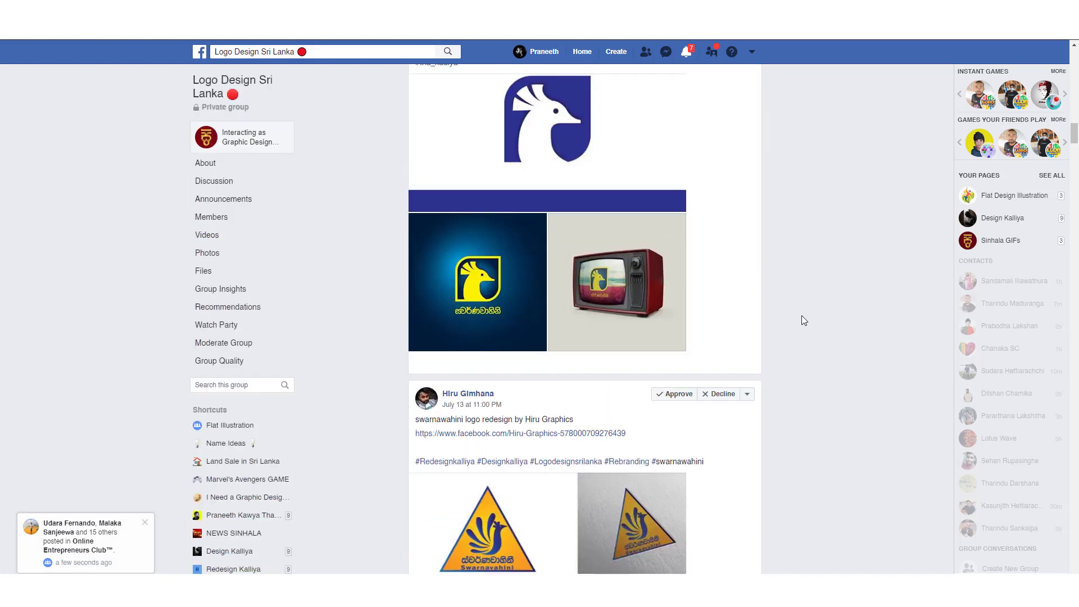
scroll(802, 317, "up", 3)
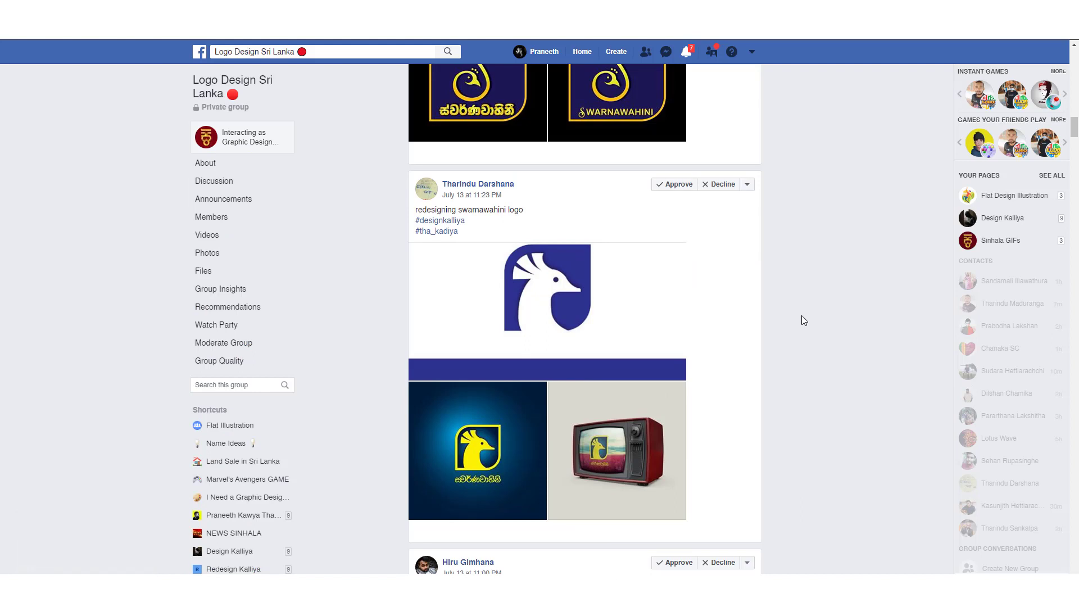
left_click(568, 302)
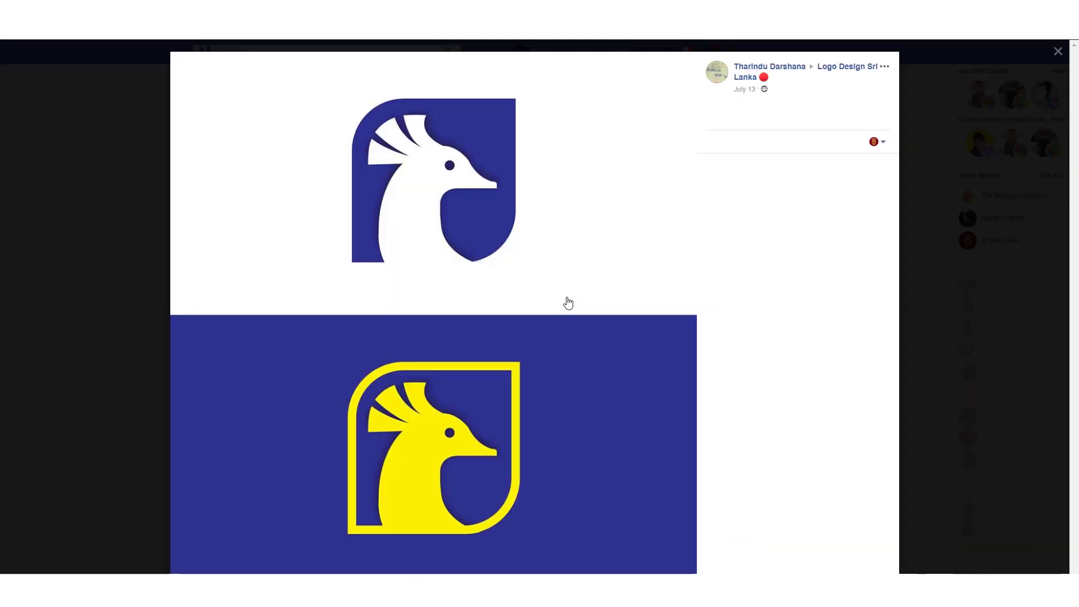
left_click(691, 331)
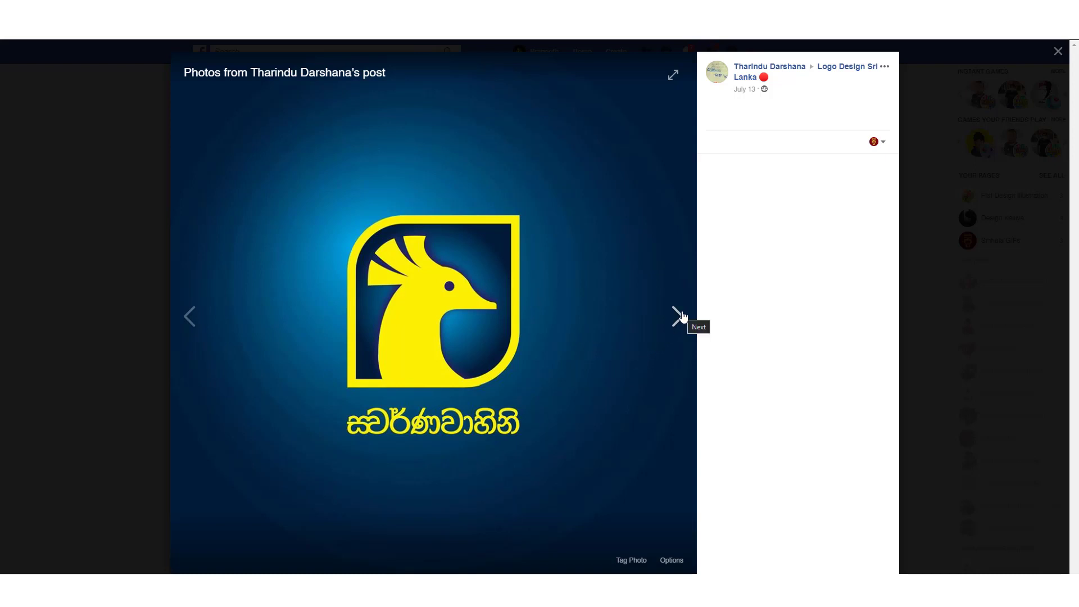
left_click(950, 265)
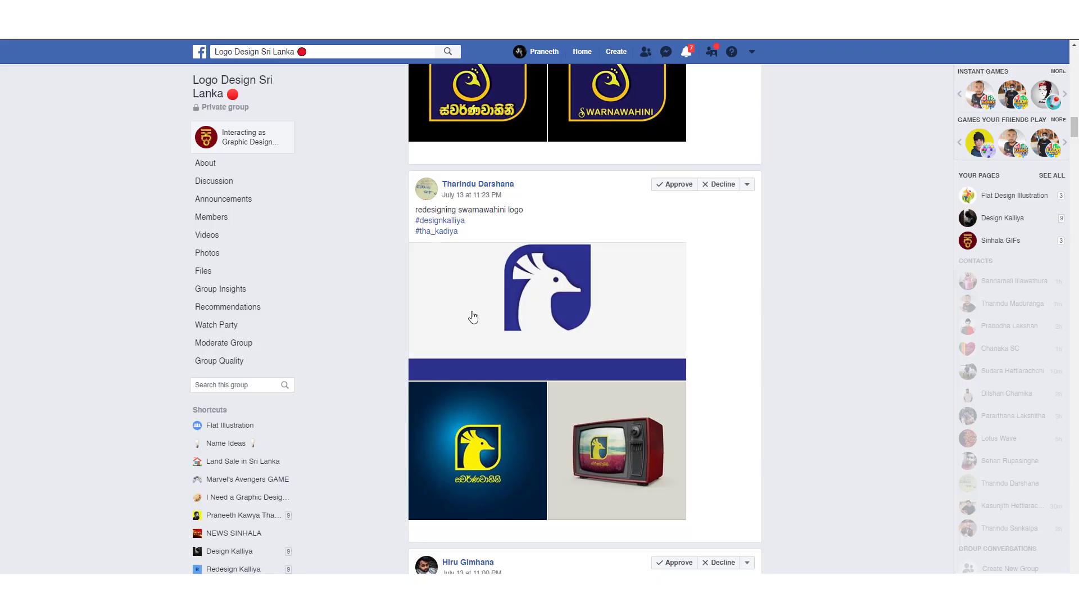
Enlarge the yellow peacock logo on blue, then close it
scroll(477, 326, "down", 5)
scroll(477, 326, "down", 7)
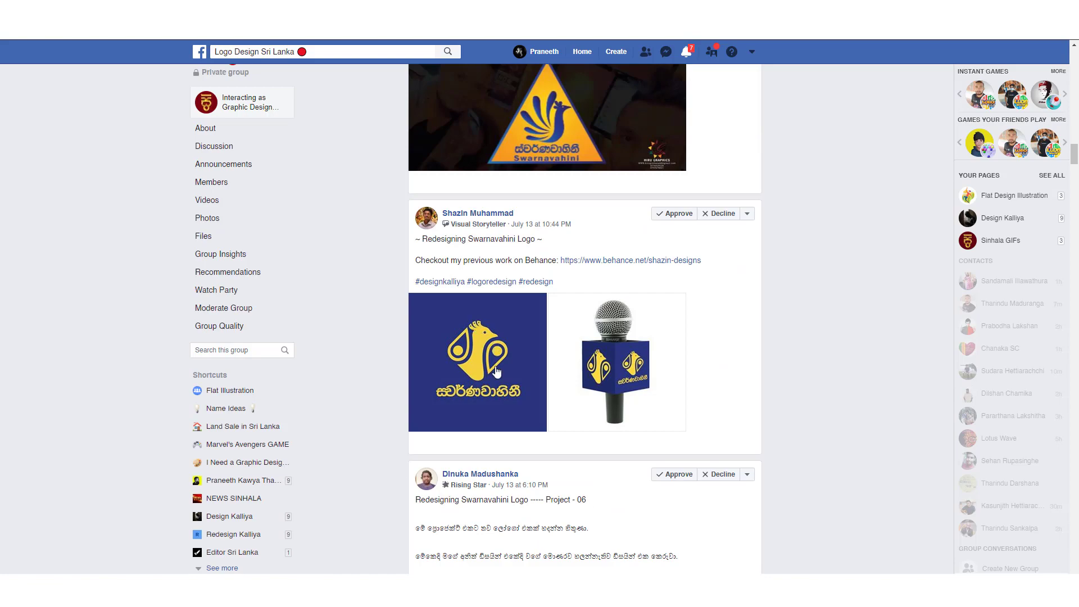
left_click(497, 371)
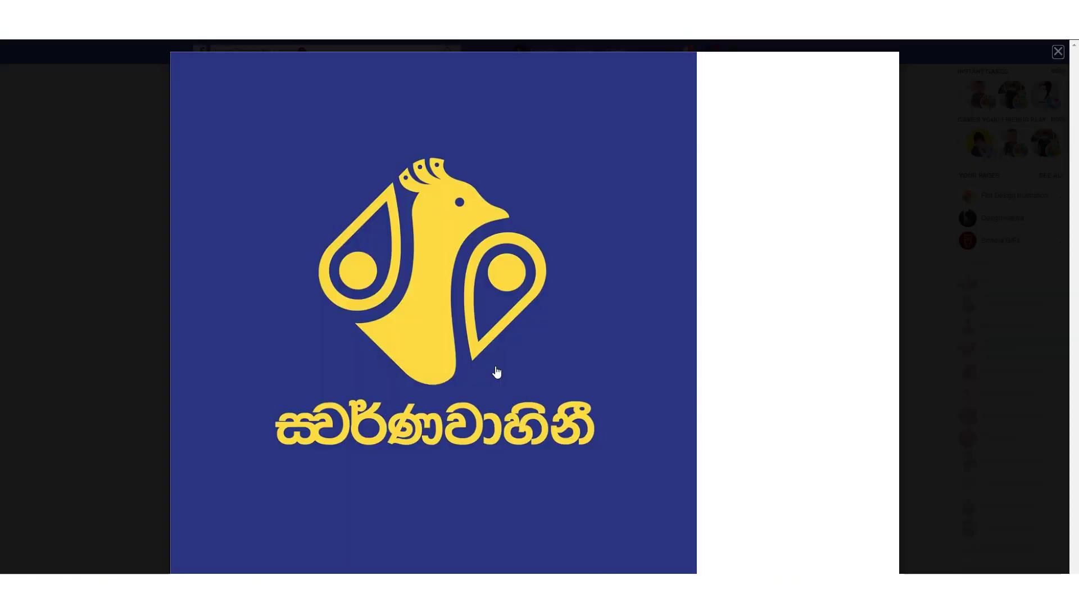
left_click(936, 252)
Step through the yellow peacock on dark blue and the blue-and-yellow logo photos
scroll(494, 396, "down", 5)
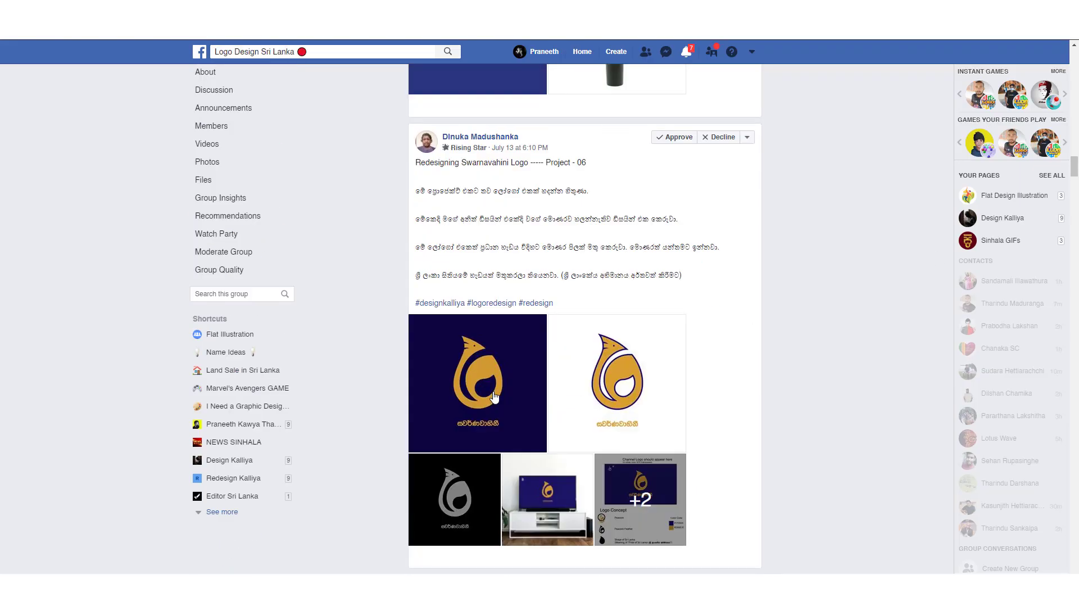
scroll(494, 395, "up", 5)
scroll(494, 395, "up", 3)
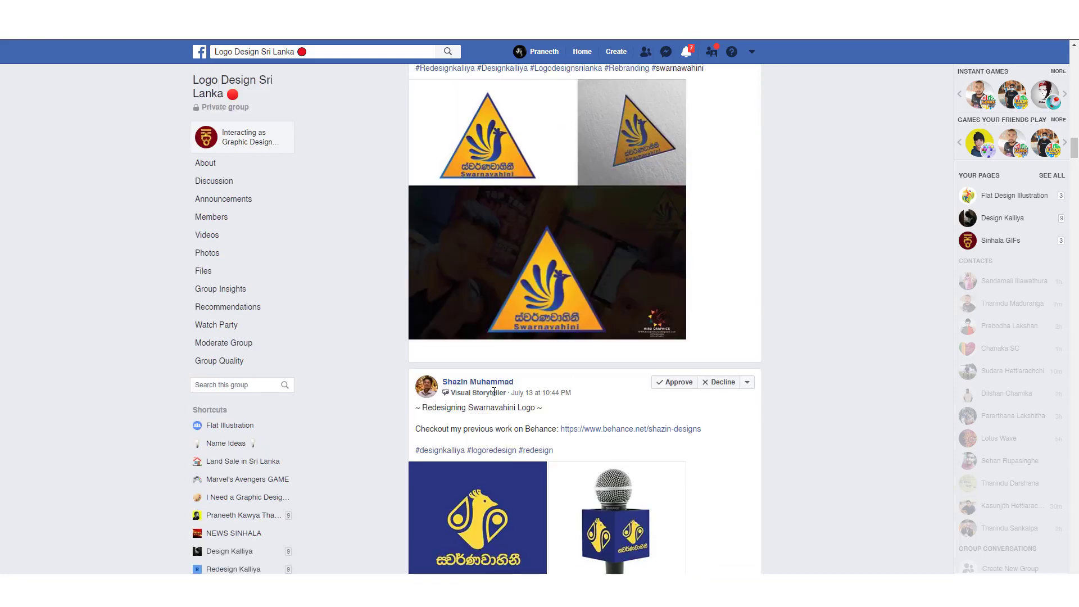
scroll(494, 393, "up", 4)
scroll(494, 392, "up", 6)
scroll(494, 393, "down", 2)
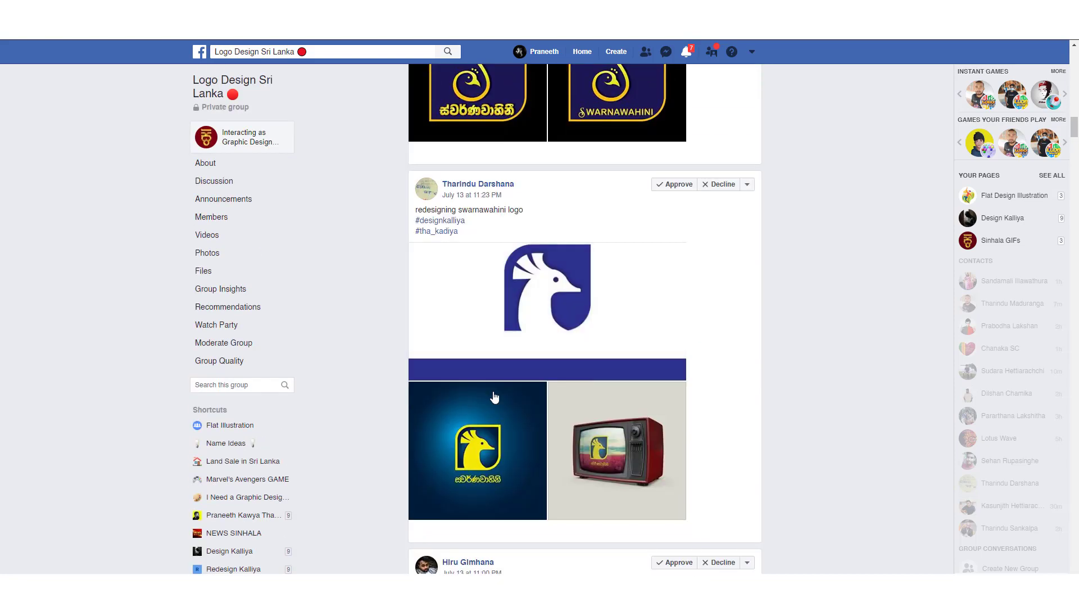
scroll(495, 397, "down", 1)
left_click(517, 349)
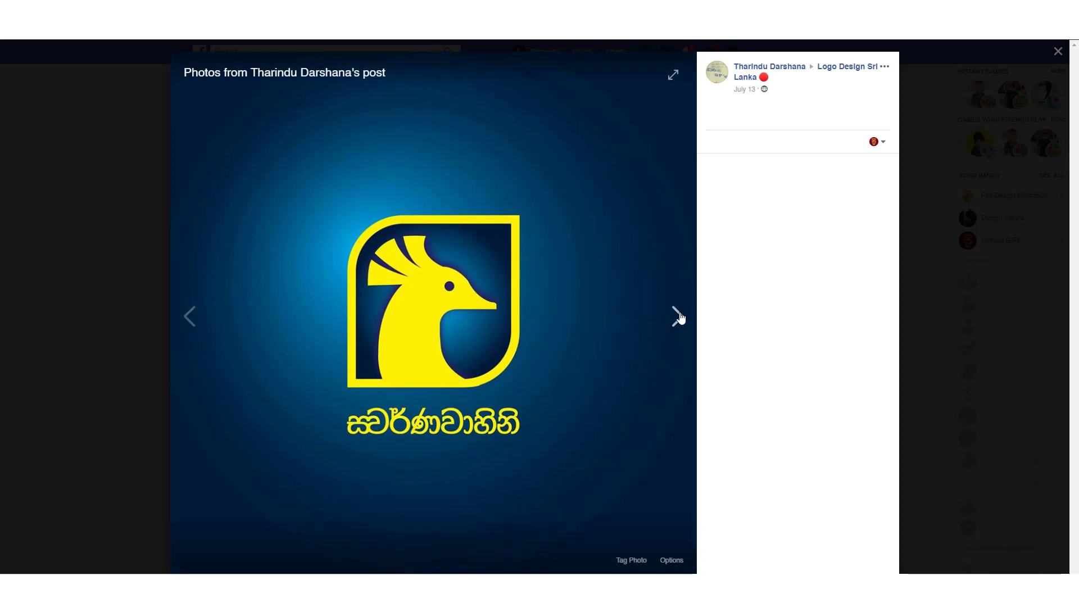
left_click(677, 316)
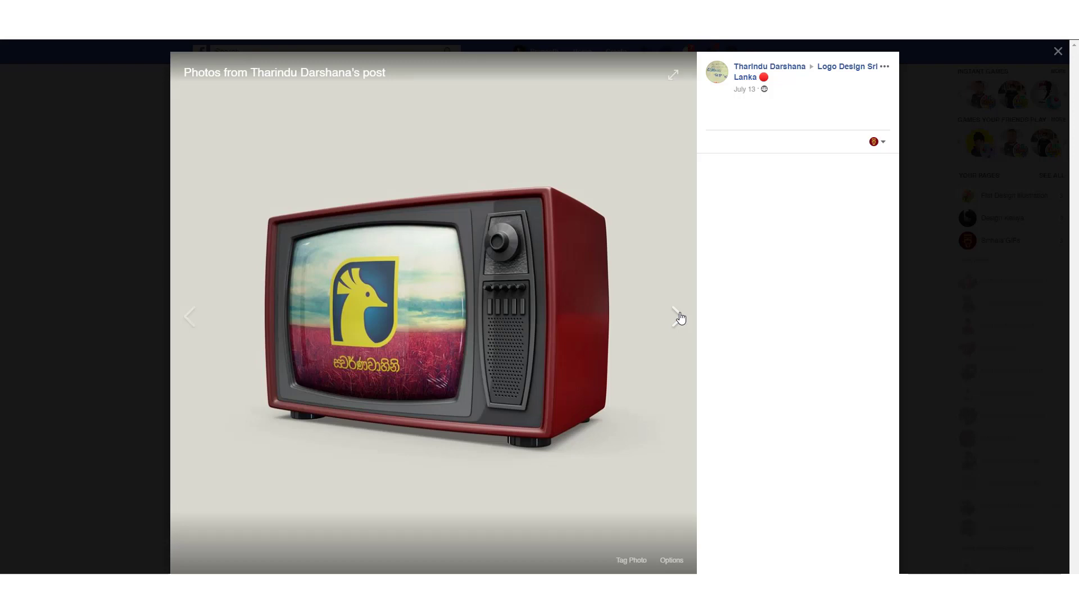
left_click(680, 316)
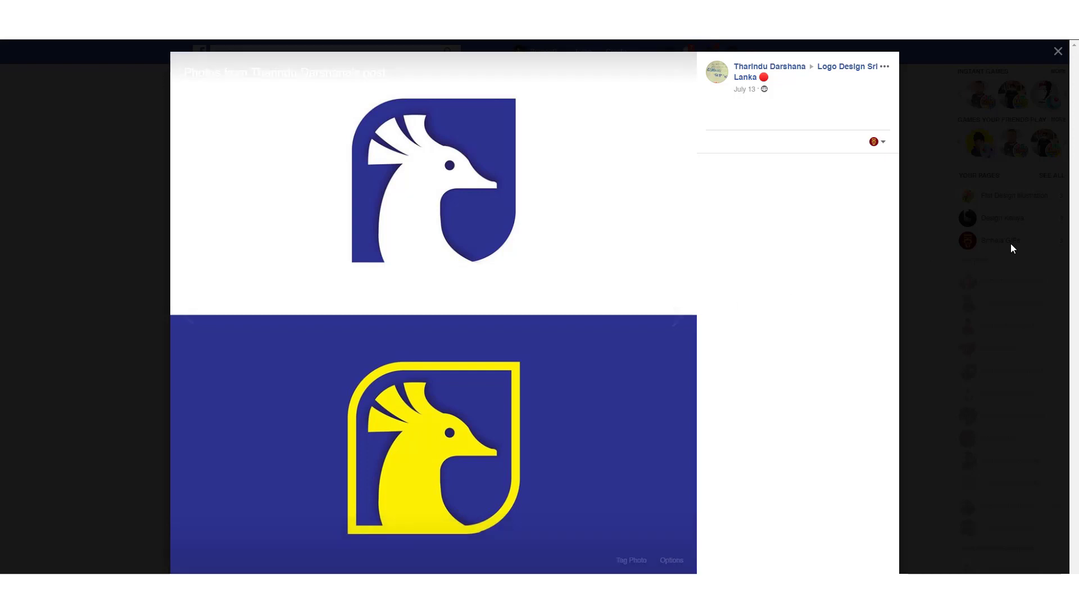
left_click(940, 244)
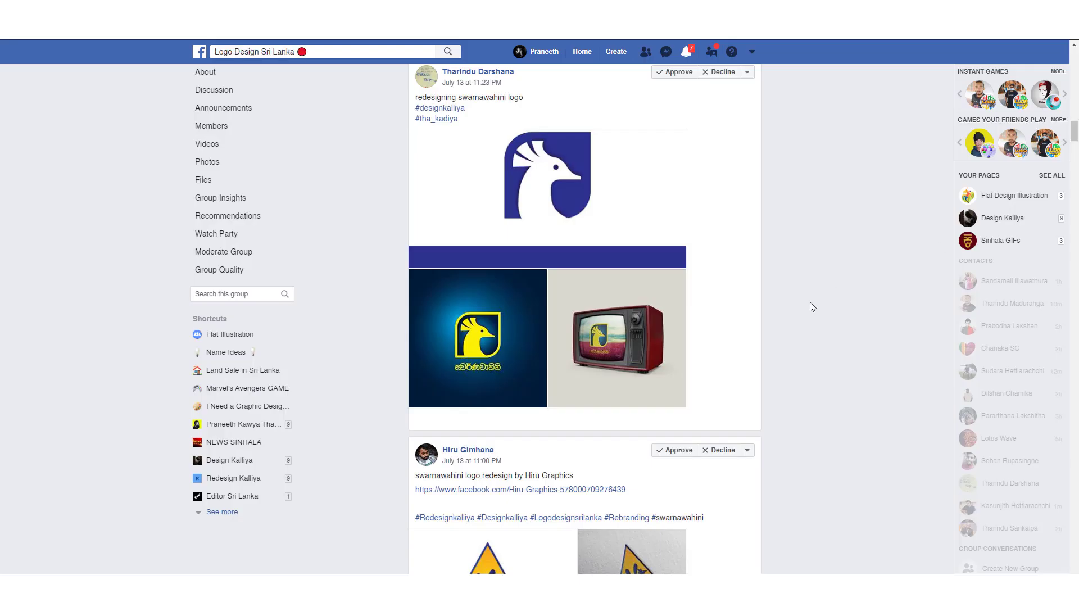
Scroll up to the gold swirl-peacock post and step through its English and Sinhala logo images
scroll(790, 324, "up", 2)
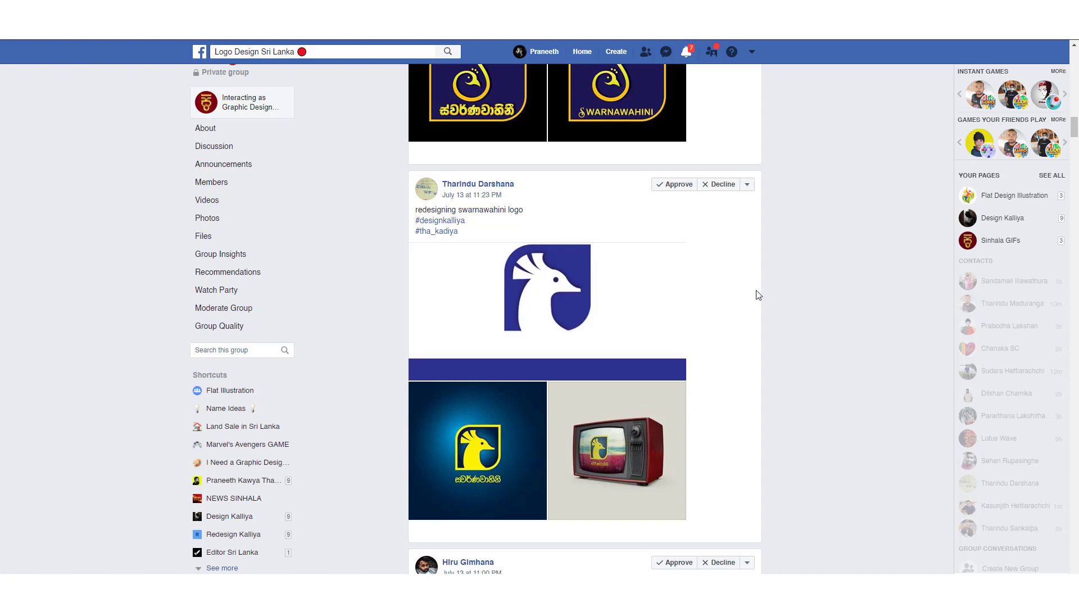
scroll(758, 295, "up", 1)
scroll(758, 295, "up", 2)
scroll(758, 295, "up", 1)
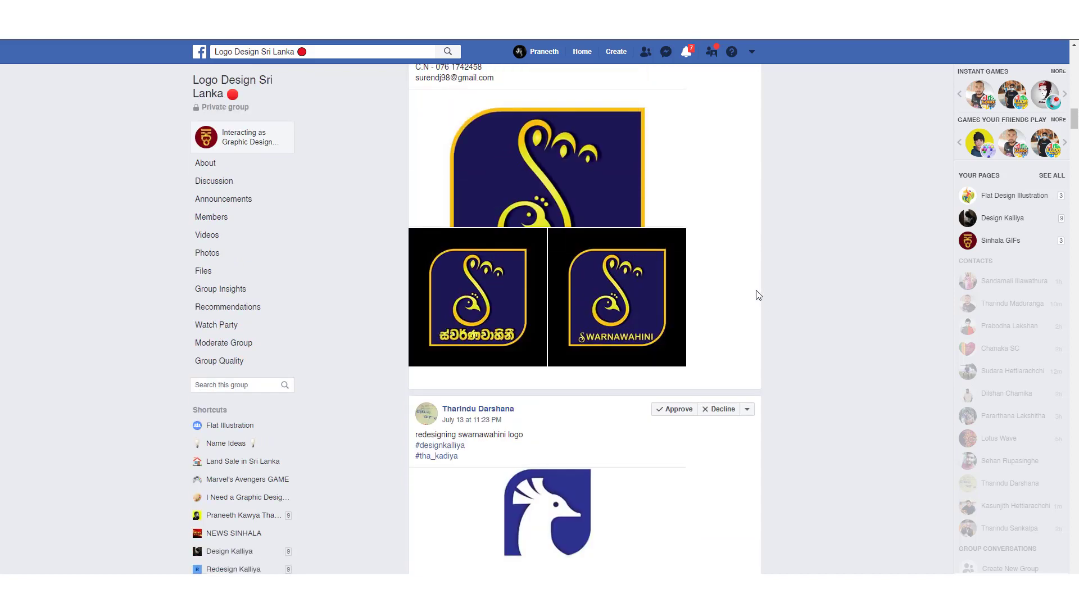
scroll(758, 295, "up", 3)
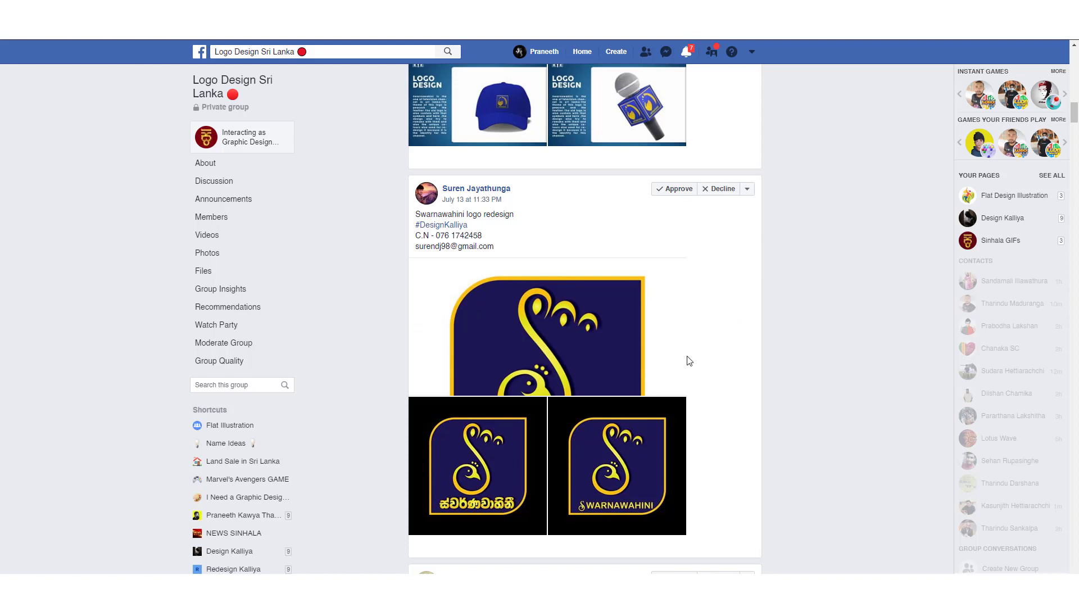
left_click(538, 352)
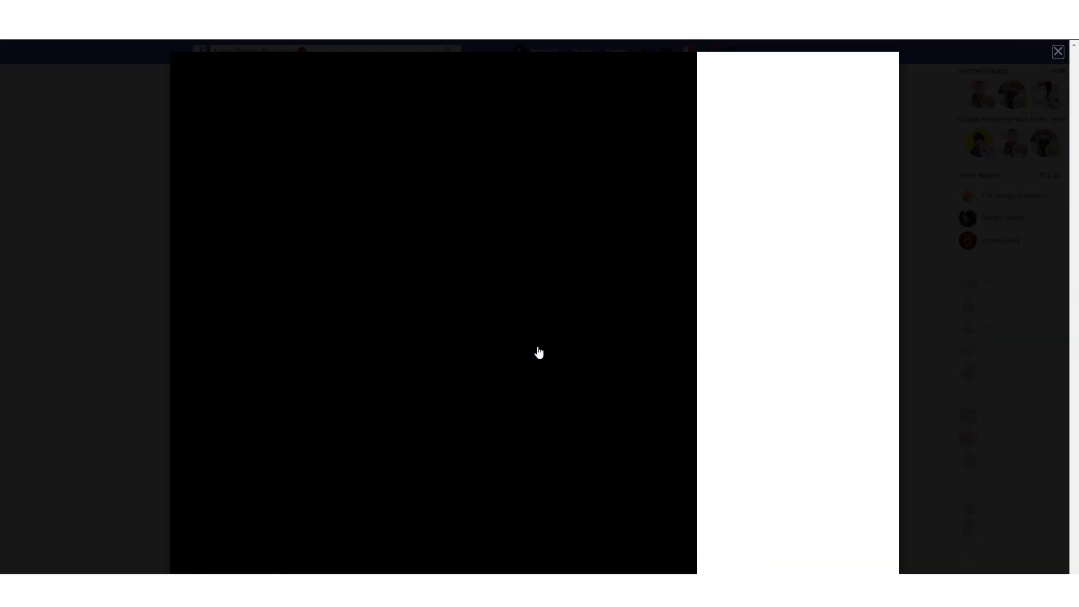
mouse_move(588, 343)
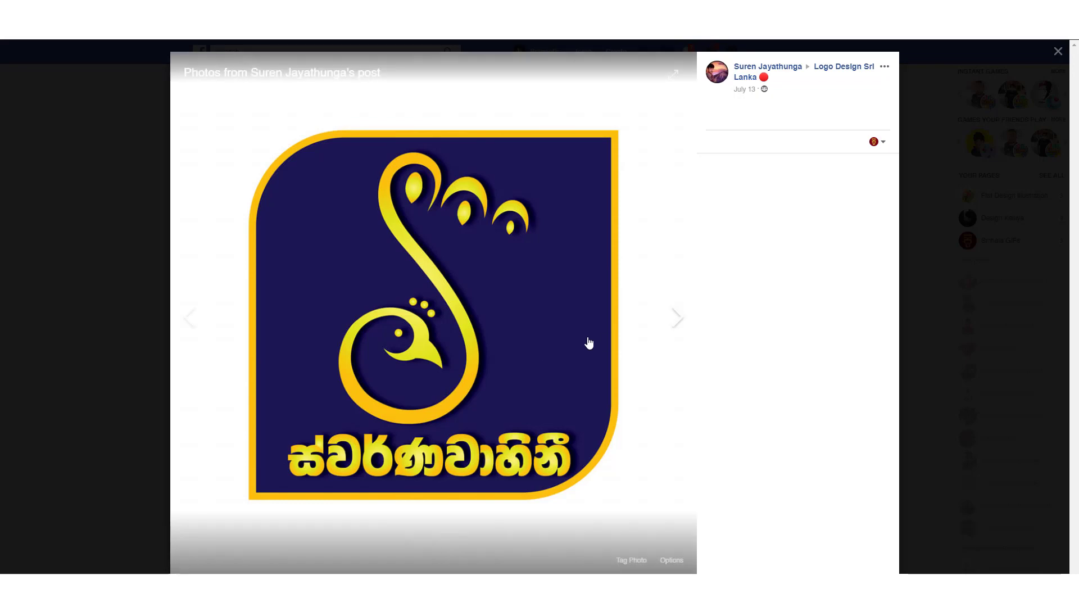
left_click(674, 325)
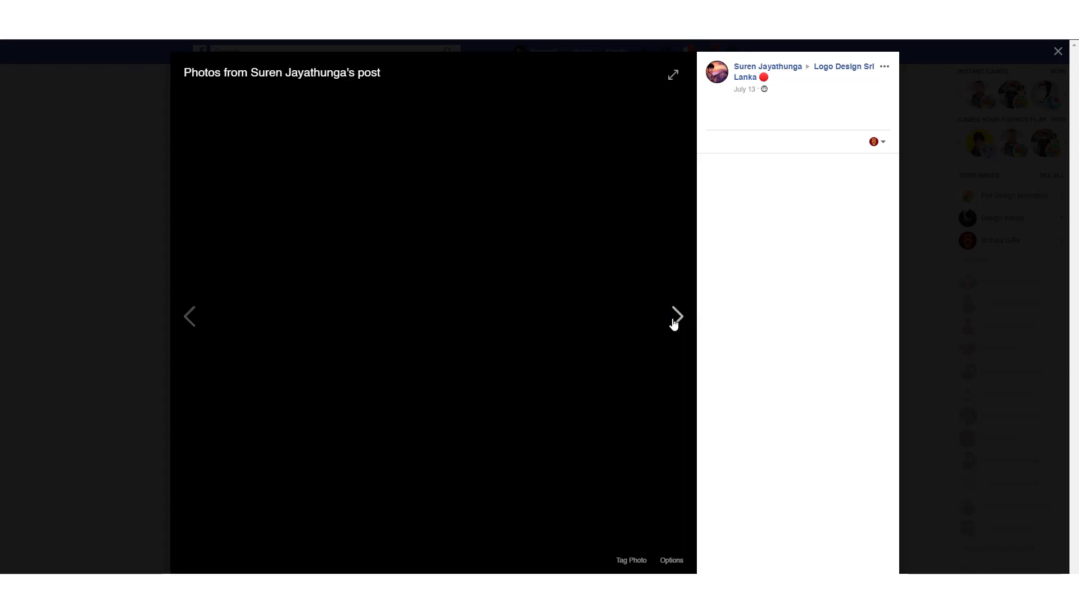
left_click(675, 325)
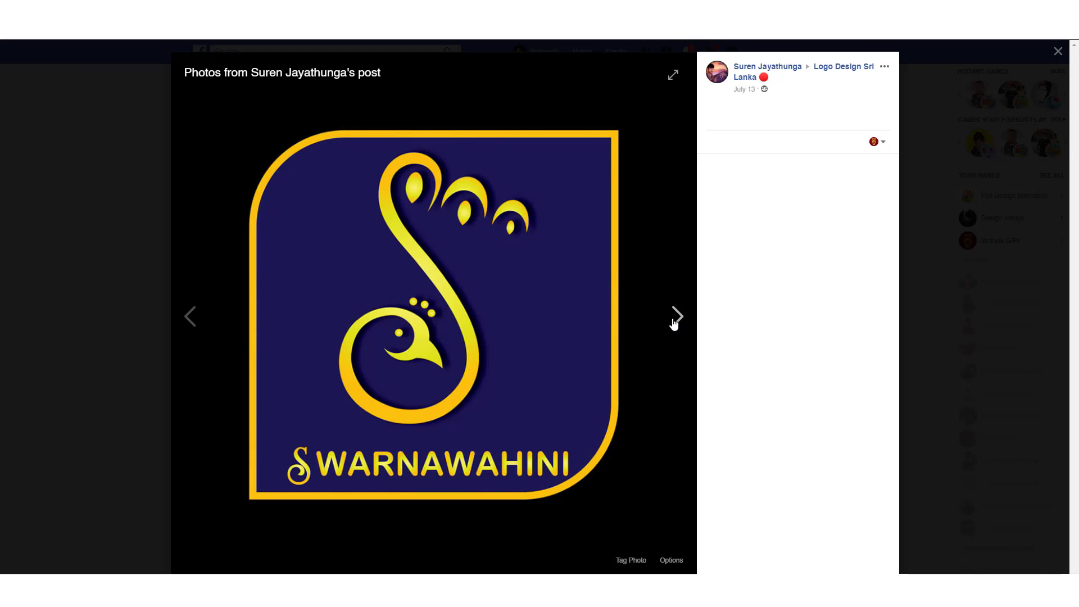
left_click(675, 324)
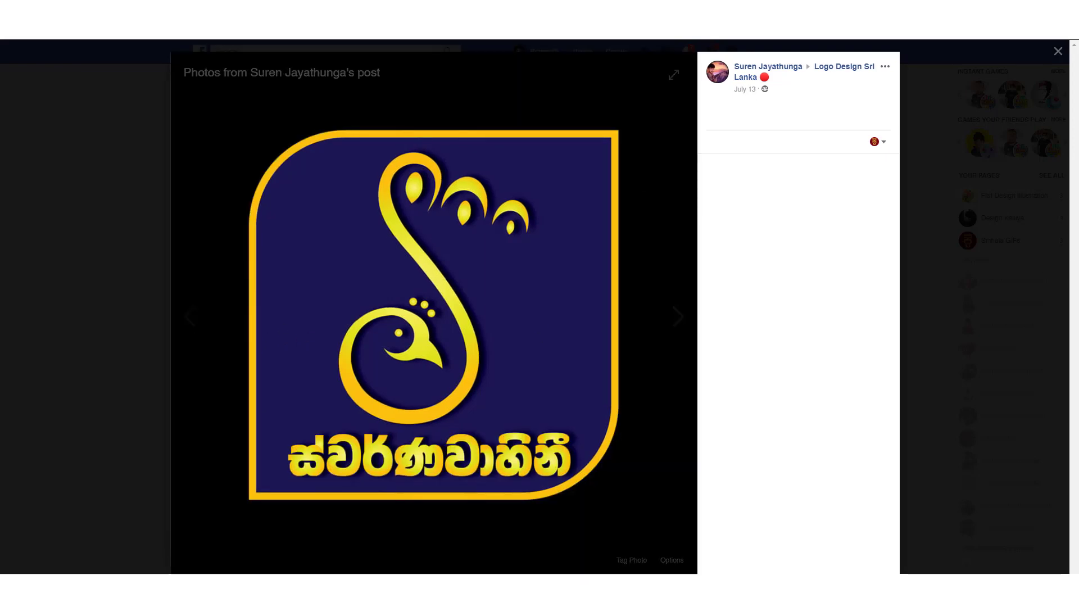
left_click(967, 279)
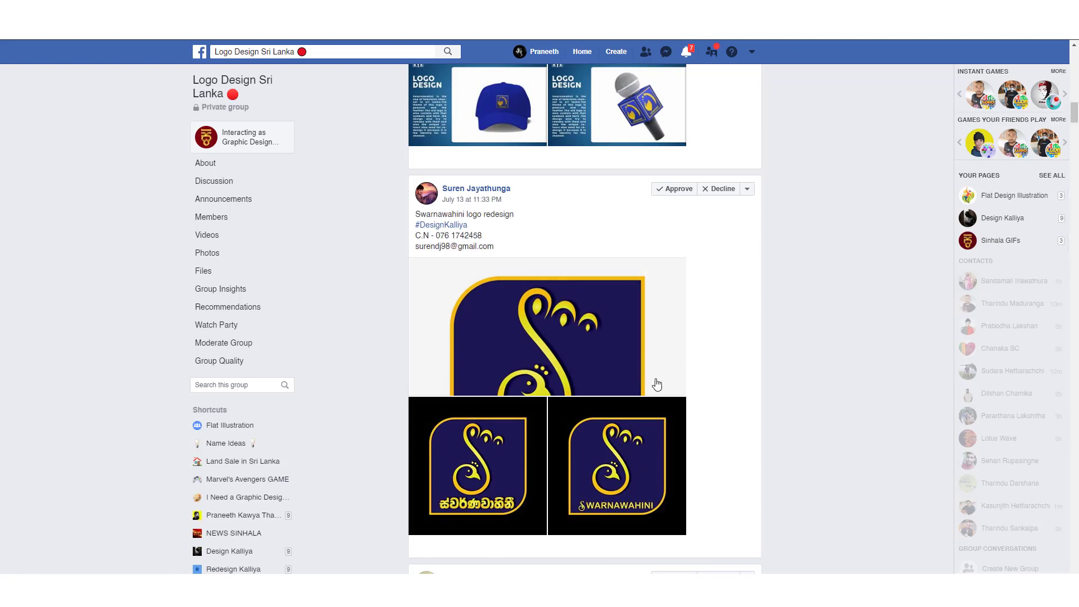
Compare the English SWARNAWAHINI logo against the Sinhala-text version side by side, then close
scroll(656, 384, "down", 2)
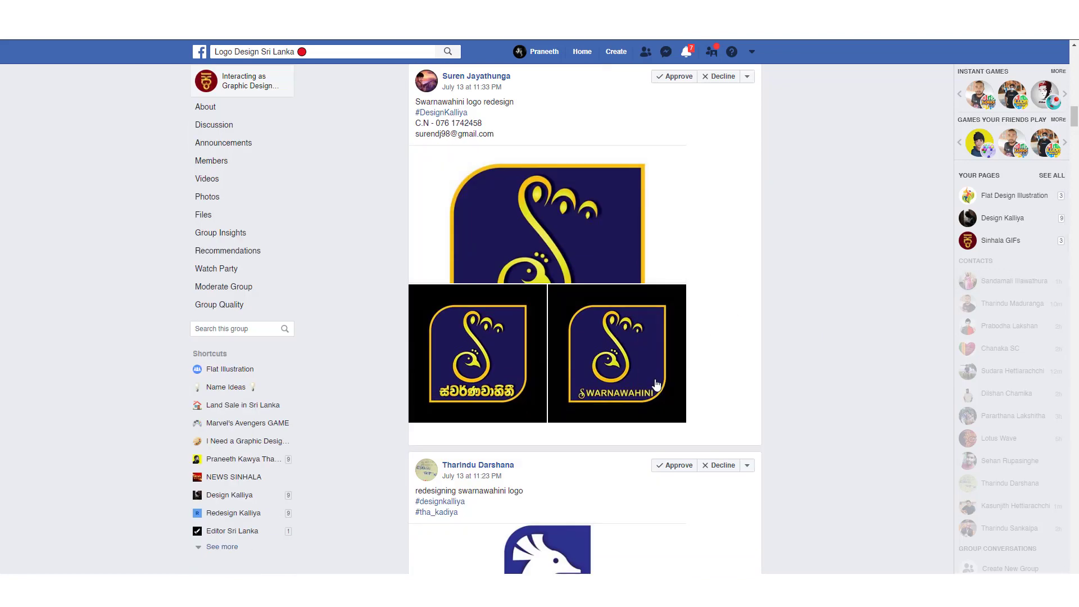
scroll(656, 385, "up", 2)
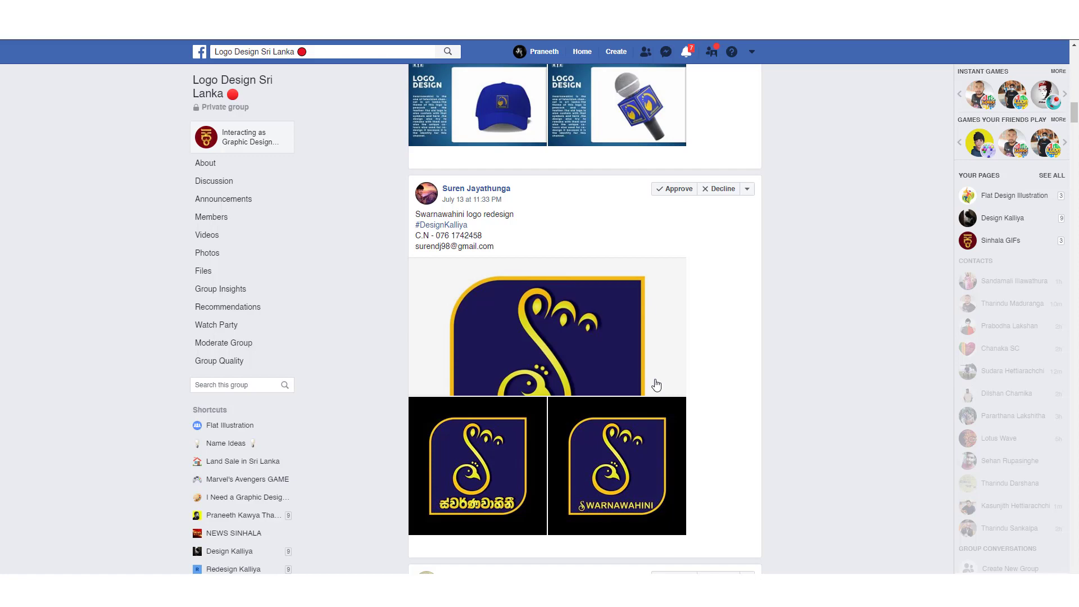
scroll(657, 384, "down", 1)
left_click(608, 408)
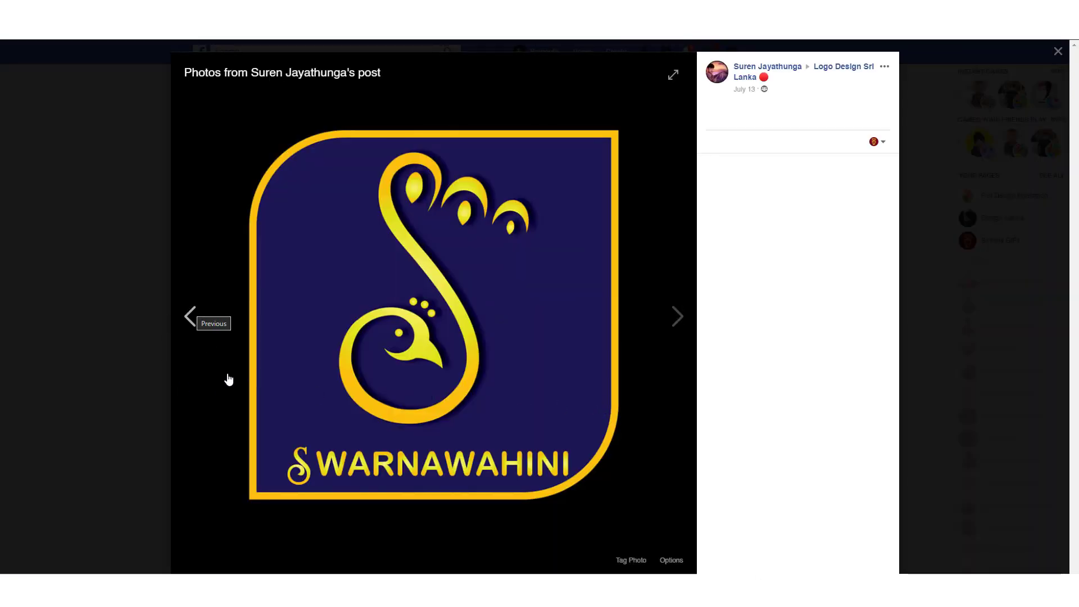
left_click(197, 316)
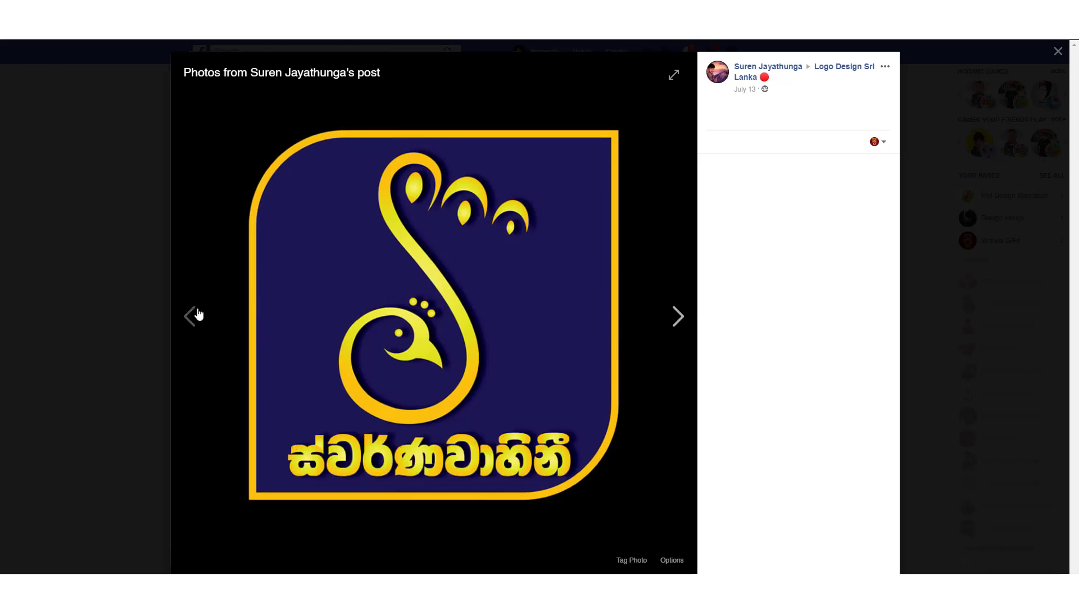
left_click(677, 317)
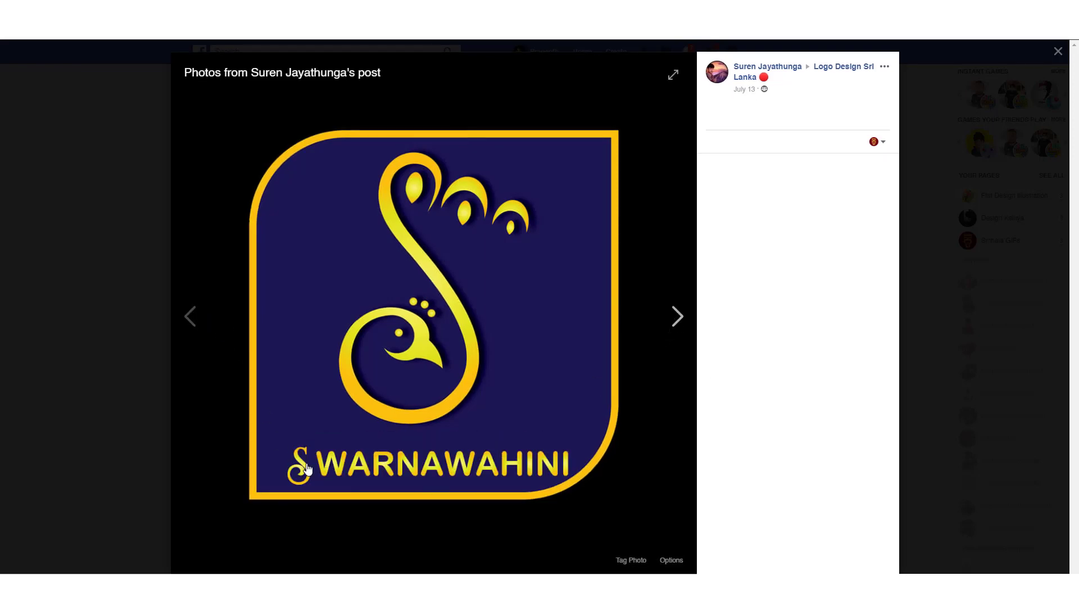
left_click(192, 324)
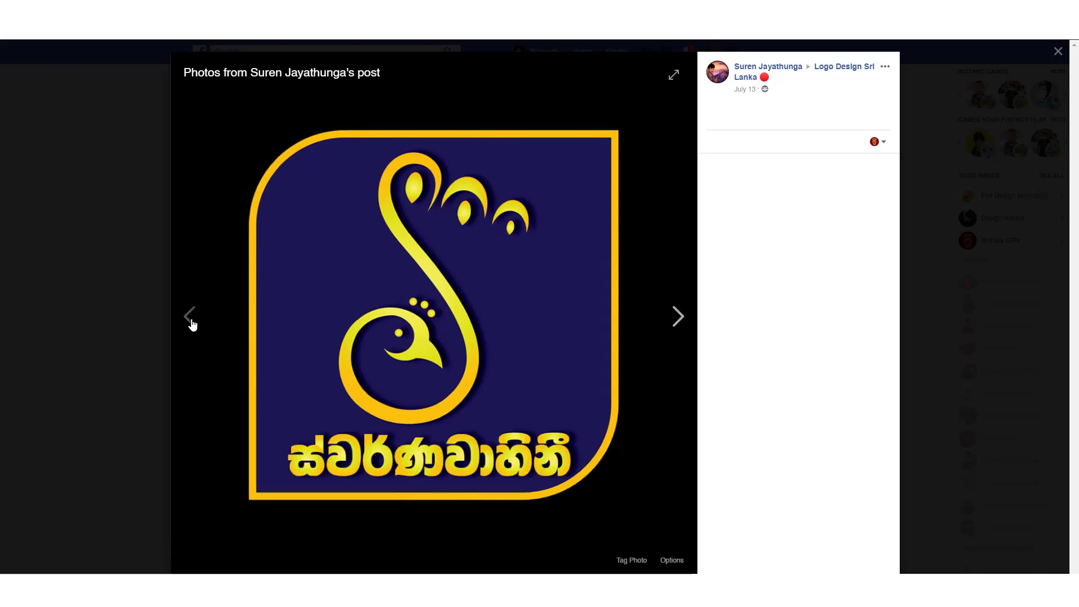
left_click(675, 317)
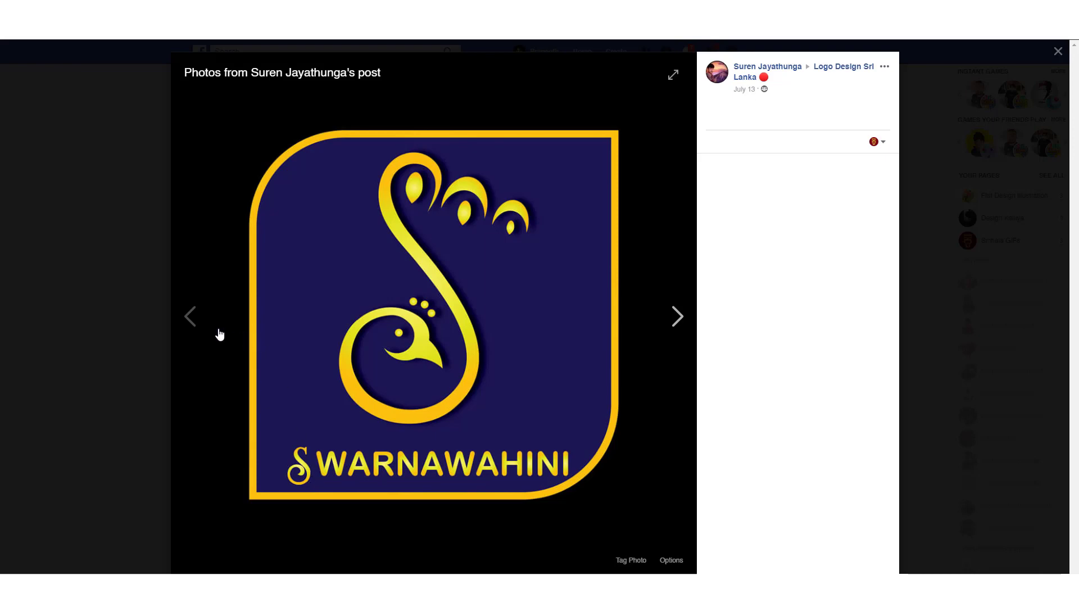
left_click(189, 316)
left_click(682, 333)
left_click(944, 257)
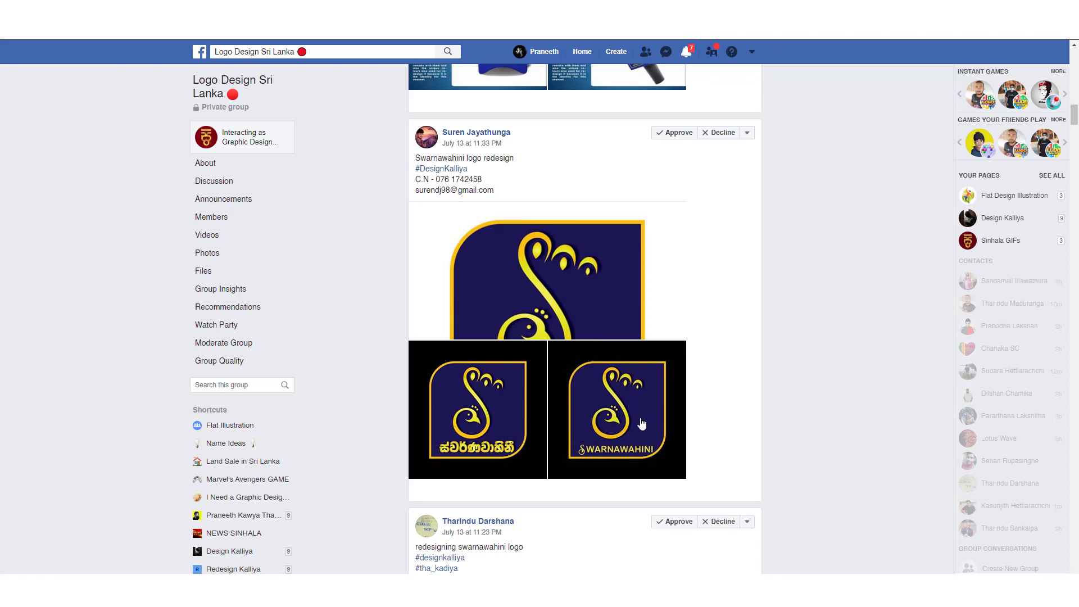
View the MCEYE yellow-feather logo, its blue cap mockup and branded microphone mockup enlarged
scroll(642, 424, "up", 1)
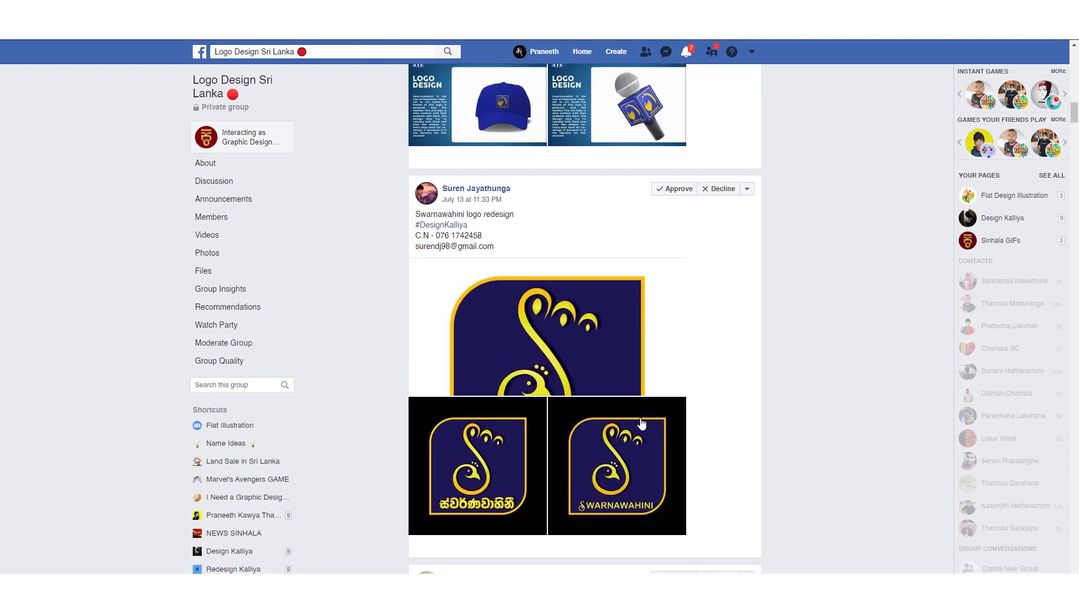
scroll(642, 424, "up", 1)
scroll(642, 423, "up", 1)
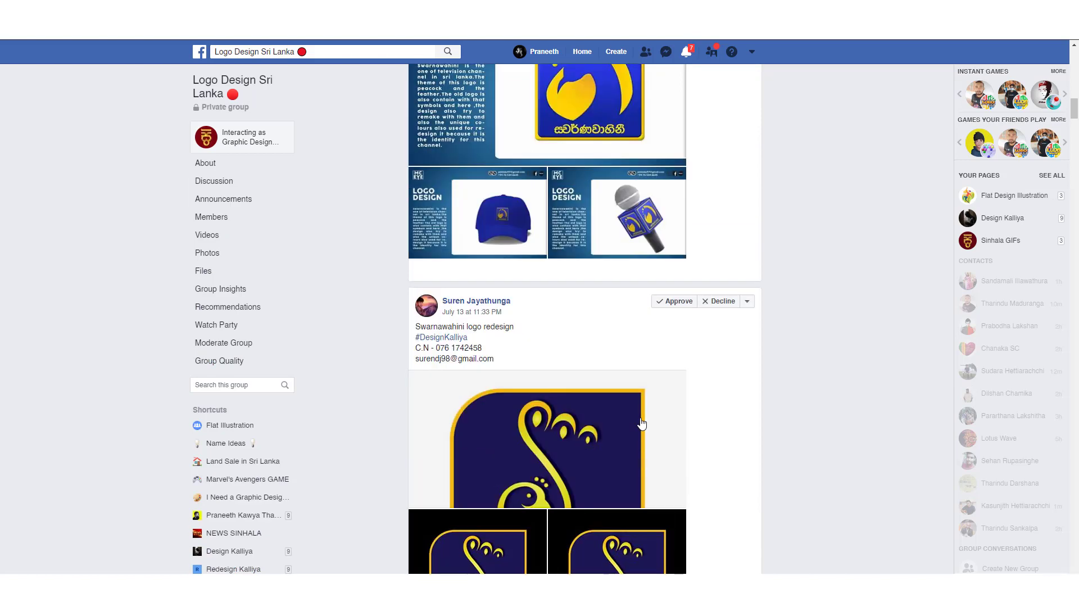
scroll(642, 424, "up", 1)
scroll(642, 424, "up", 5)
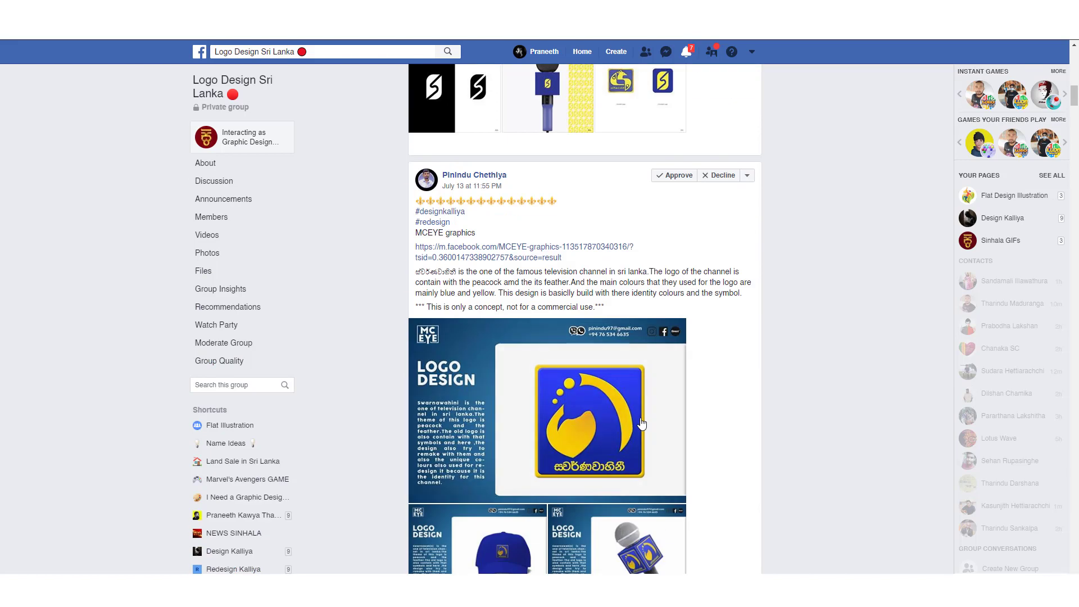
scroll(642, 424, "down", 1)
scroll(641, 424, "down", 1)
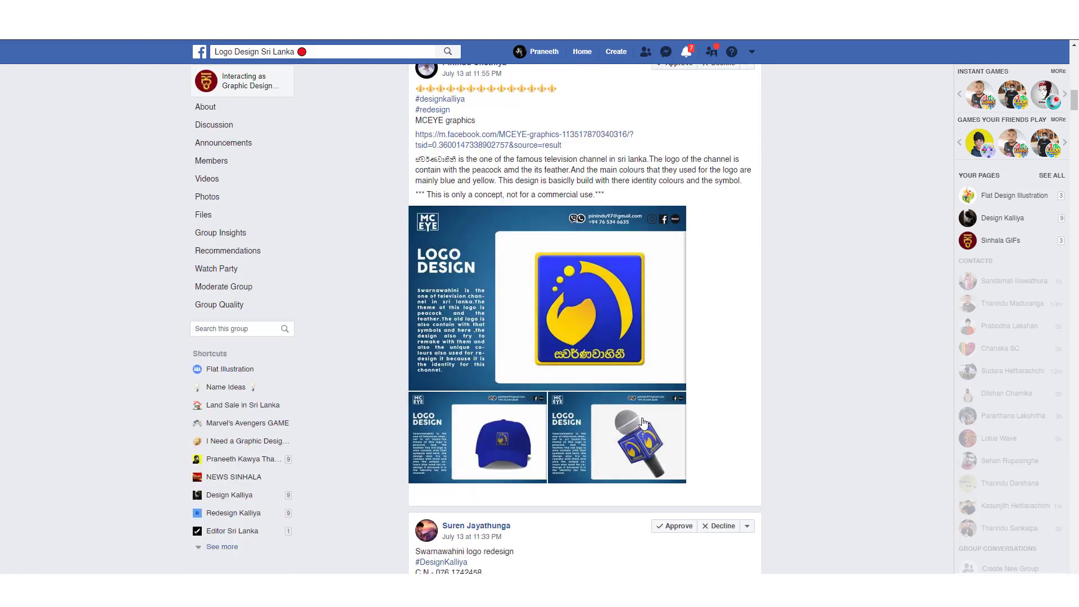
left_click(585, 309)
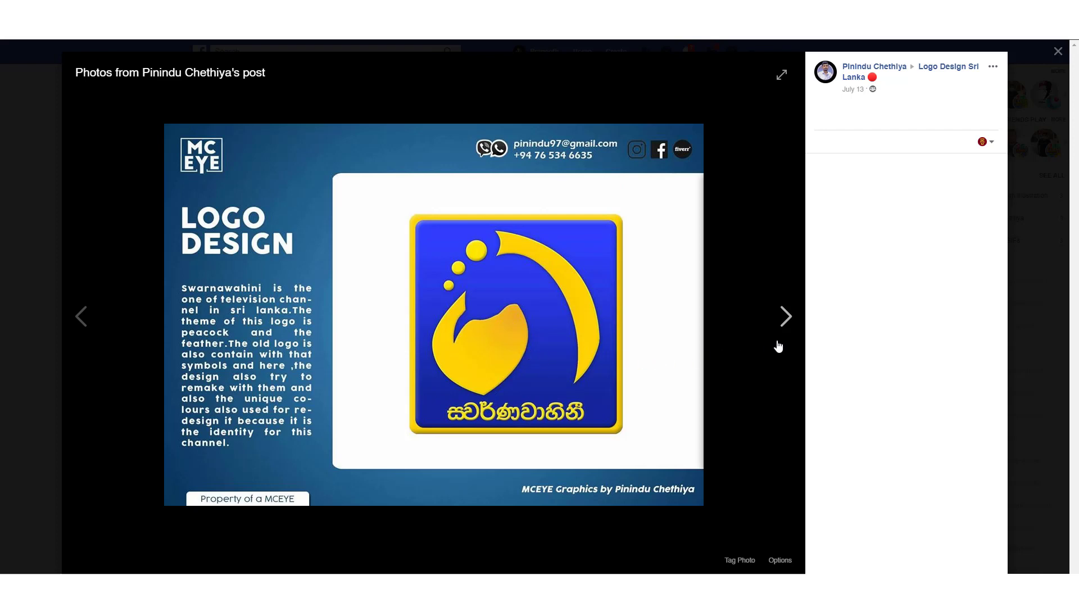
left_click(785, 318)
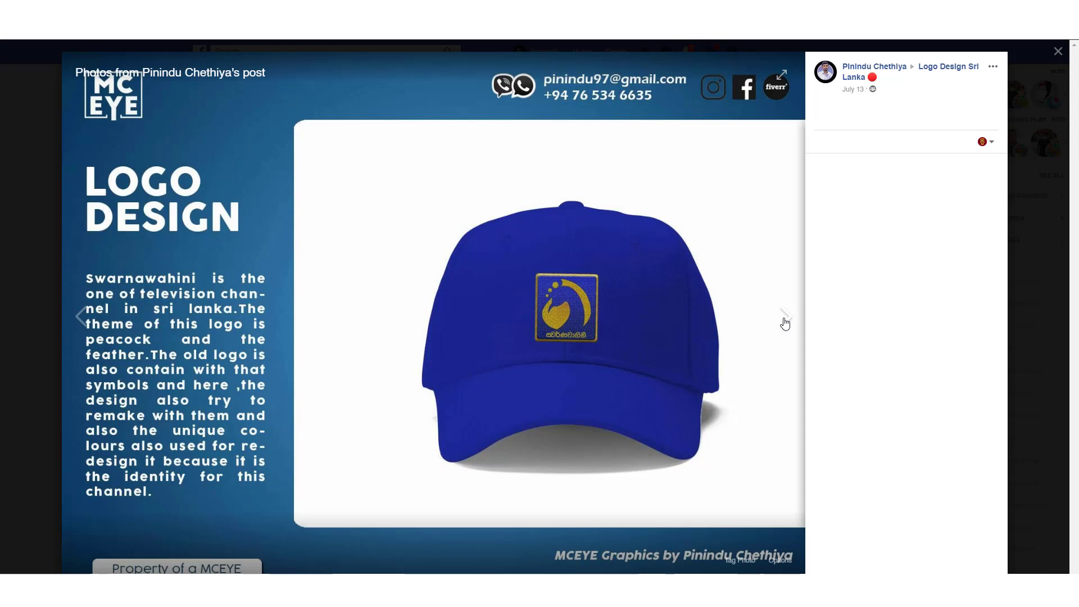
left_click(785, 318)
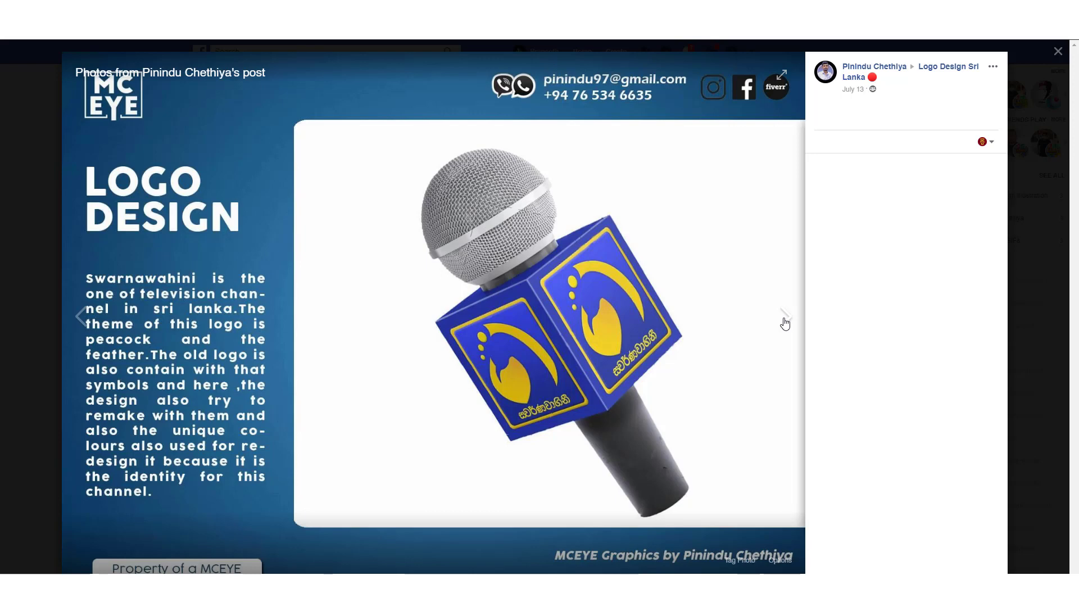
left_click(777, 316)
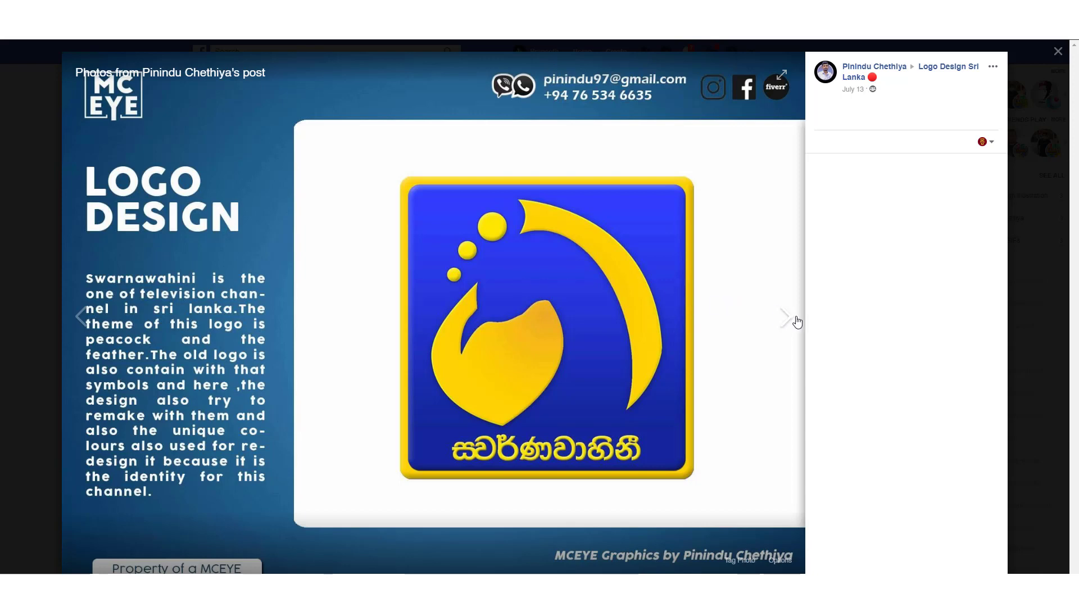
left_click(1067, 73)
scroll(698, 387, "up", 1)
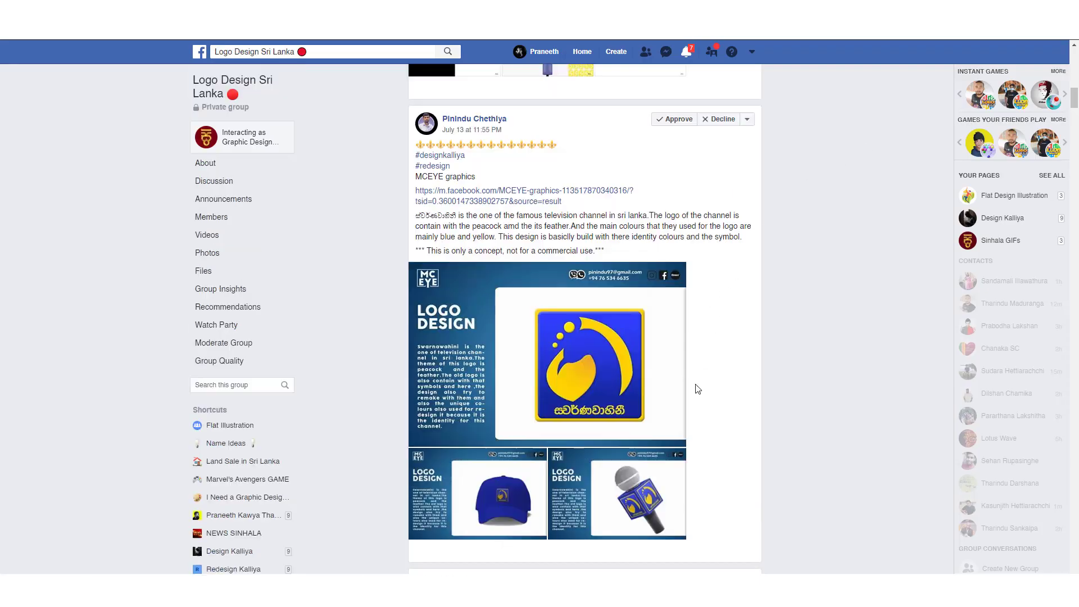
scroll(697, 387, "up", 2)
scroll(698, 388, "up", 2)
scroll(698, 388, "up", 1)
scroll(697, 387, "up", 2)
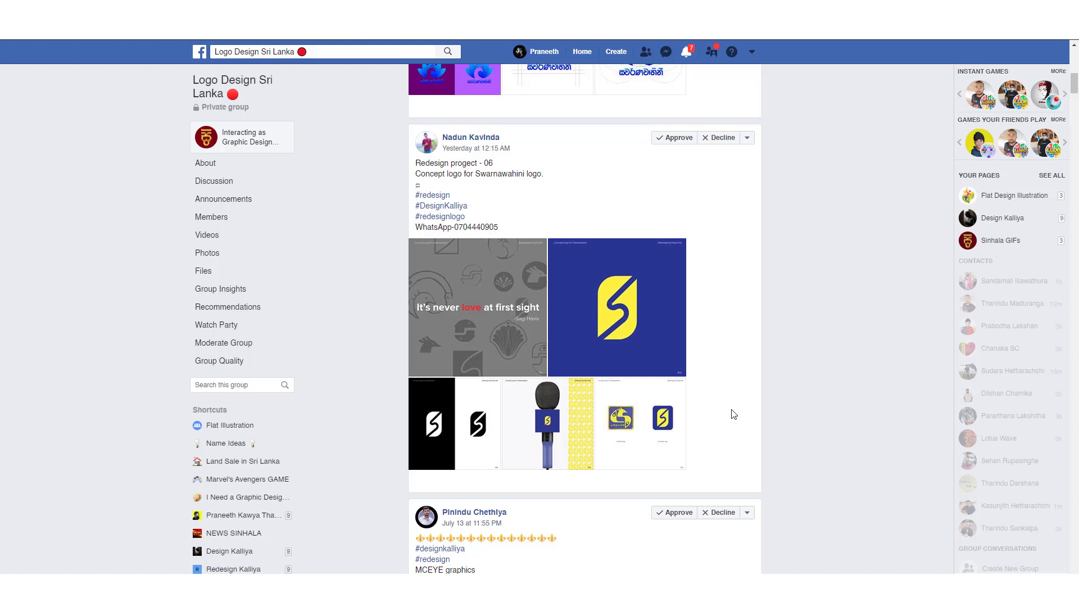
scroll(733, 415, "up", 1)
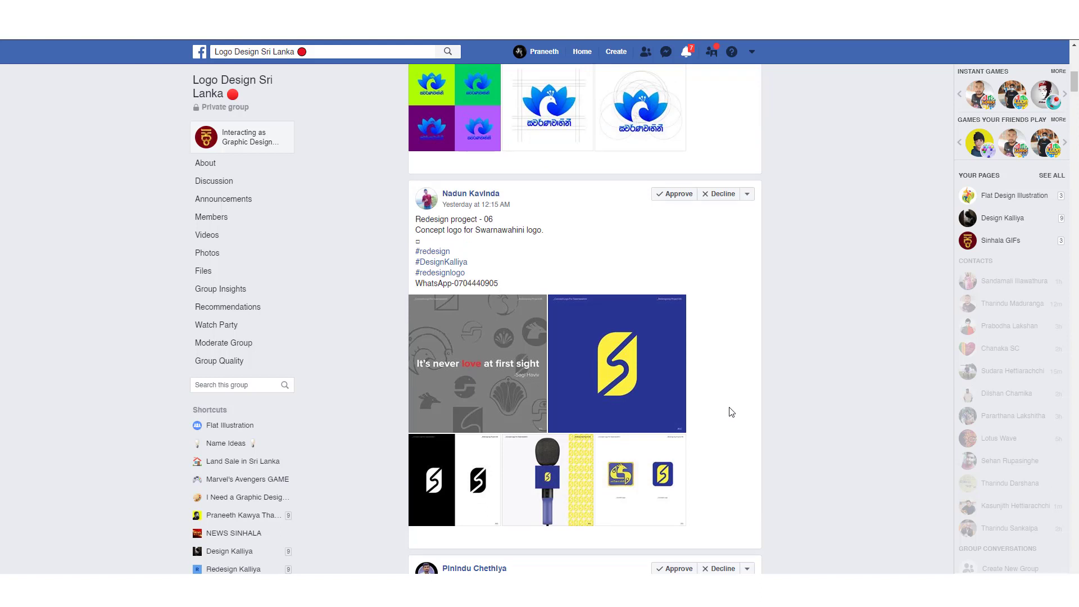
scroll(731, 412, "down", 1)
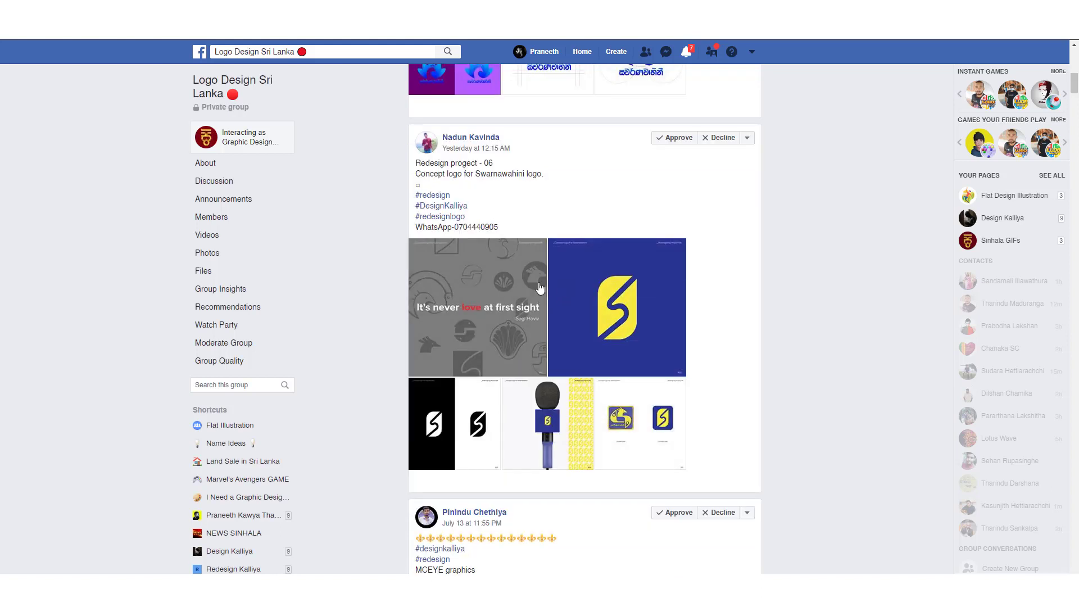
left_click(495, 290)
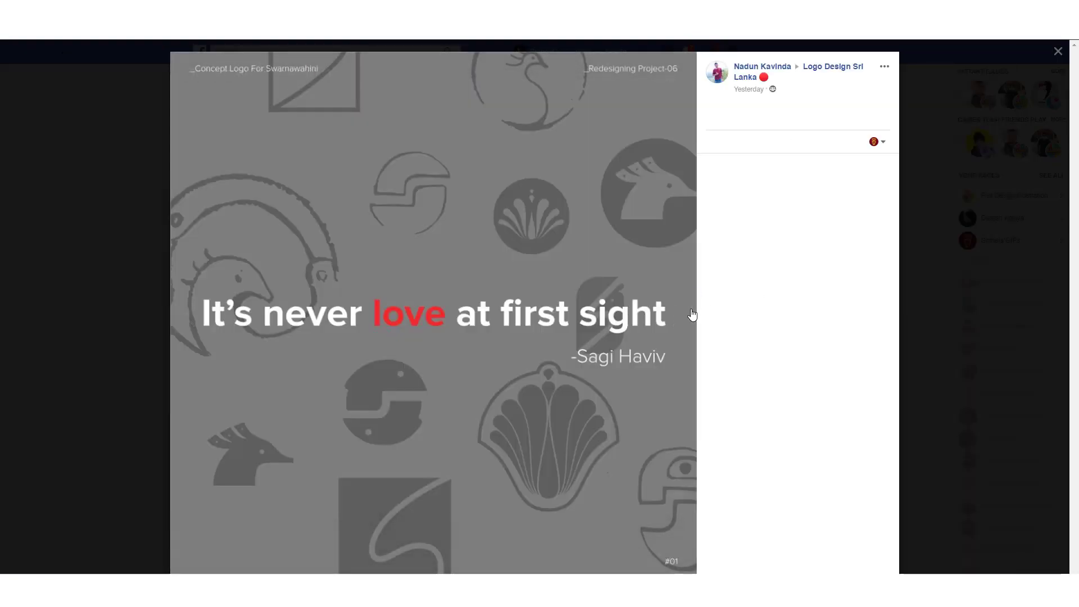
left_click(679, 319)
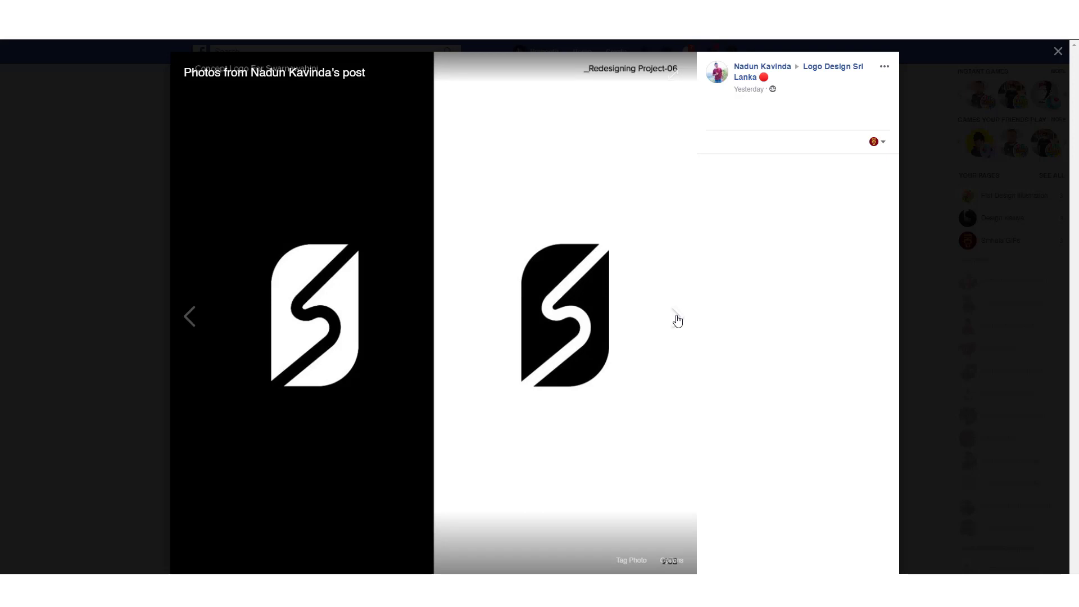
left_click(678, 320)
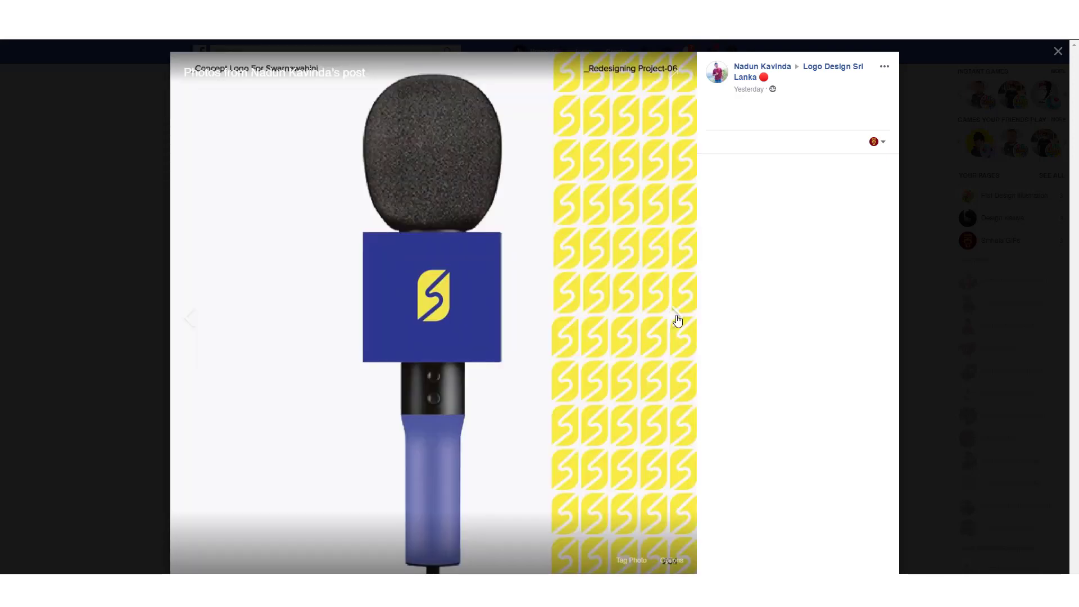
left_click(678, 320)
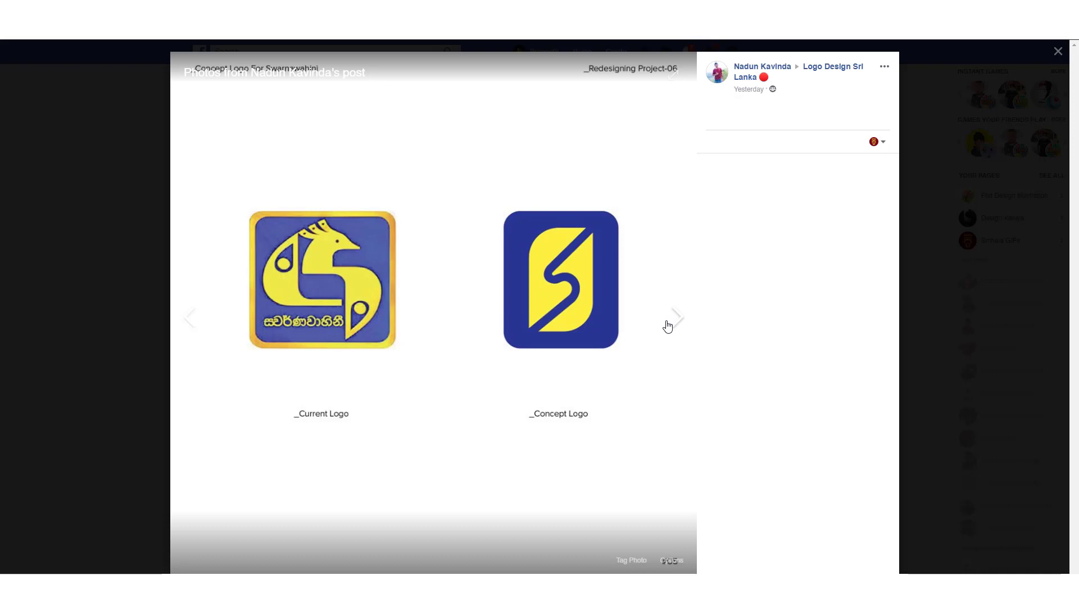
left_click(677, 316)
left_click(678, 316)
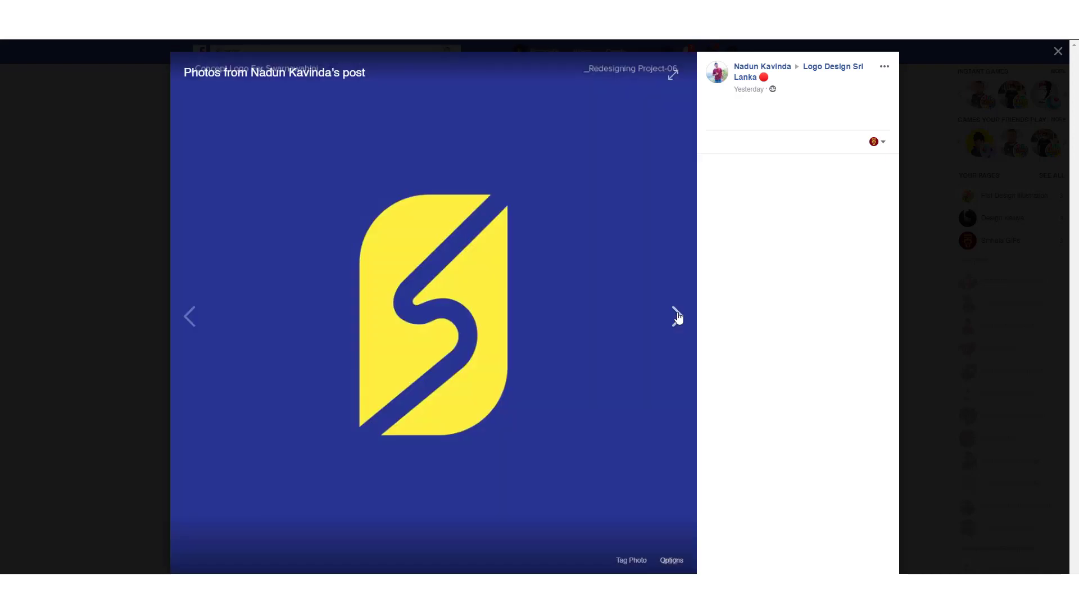
left_click(935, 294)
scroll(567, 444, "down", 1)
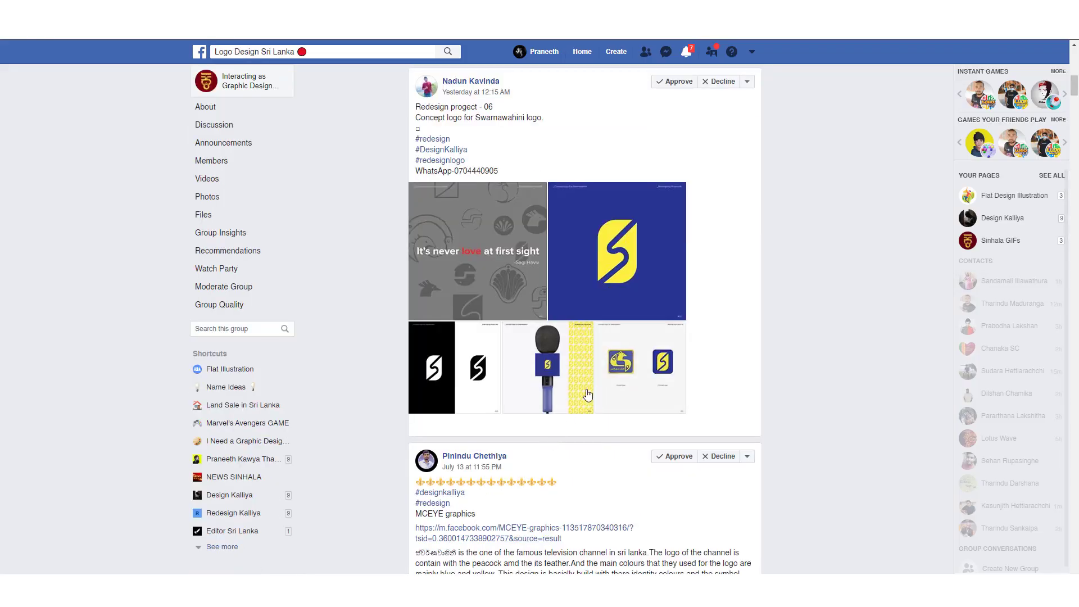
left_click(466, 371)
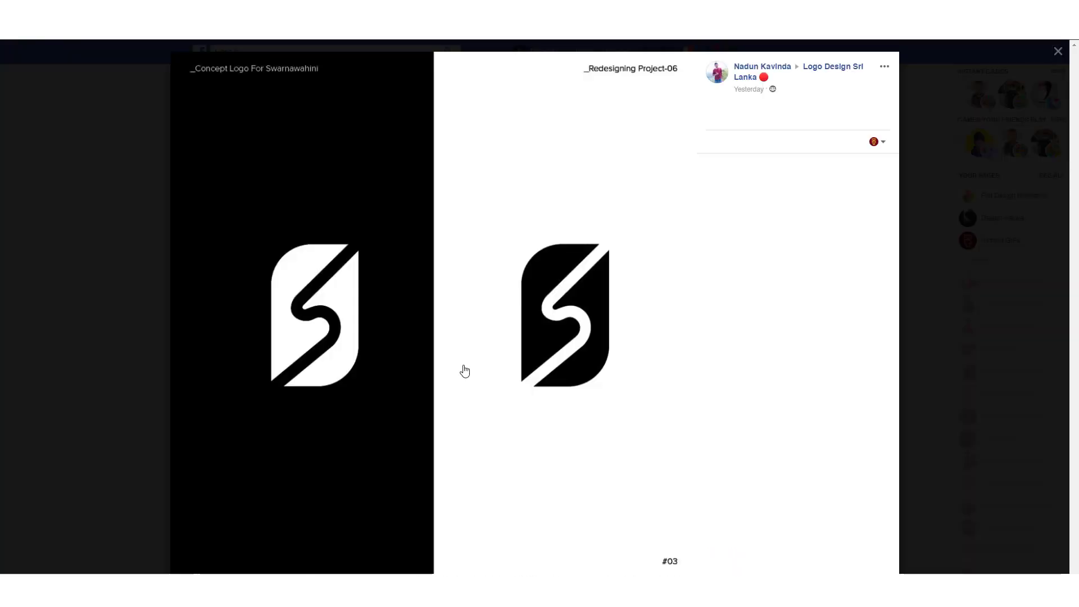
left_click(695, 324)
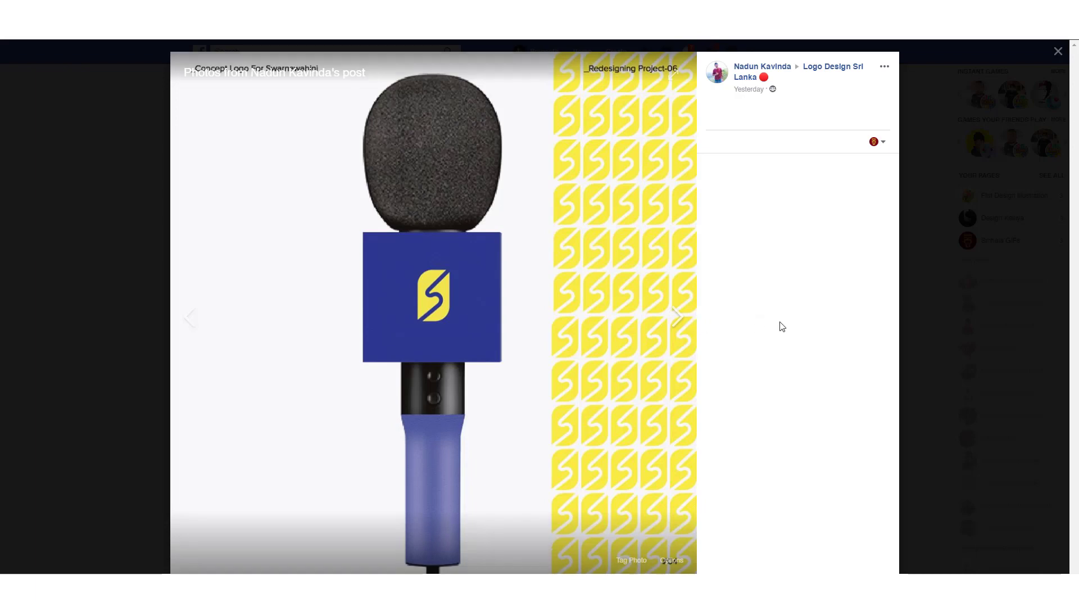
left_click(950, 289)
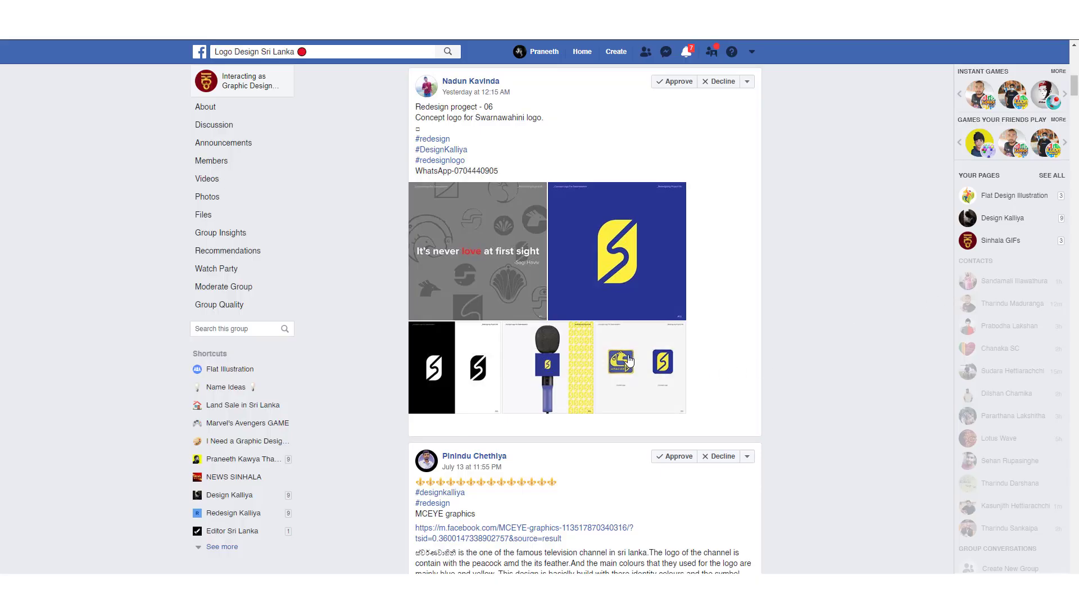
left_click(562, 365)
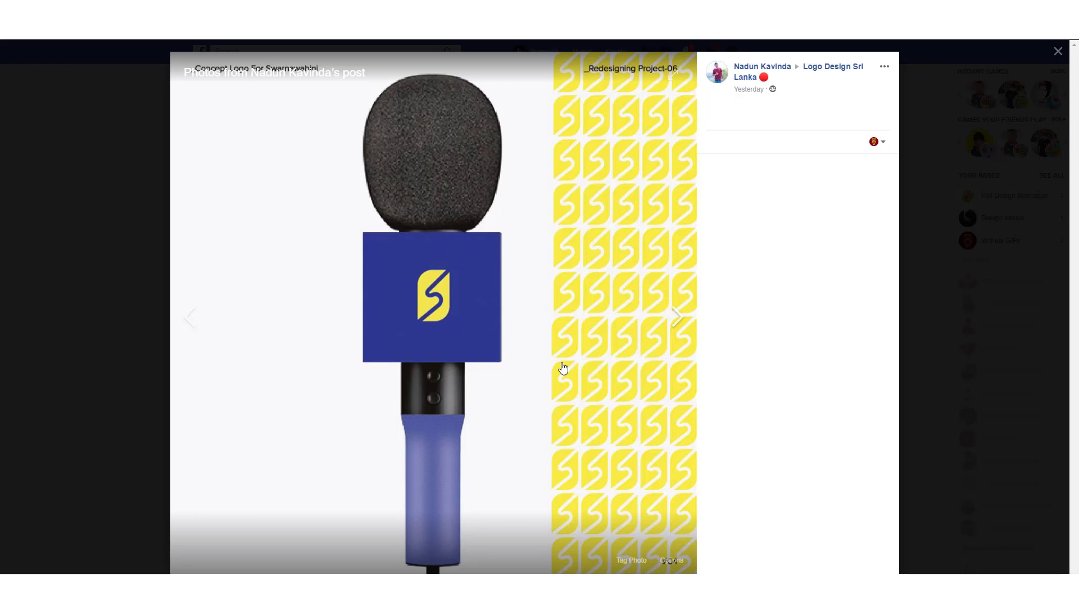
left_click(958, 275)
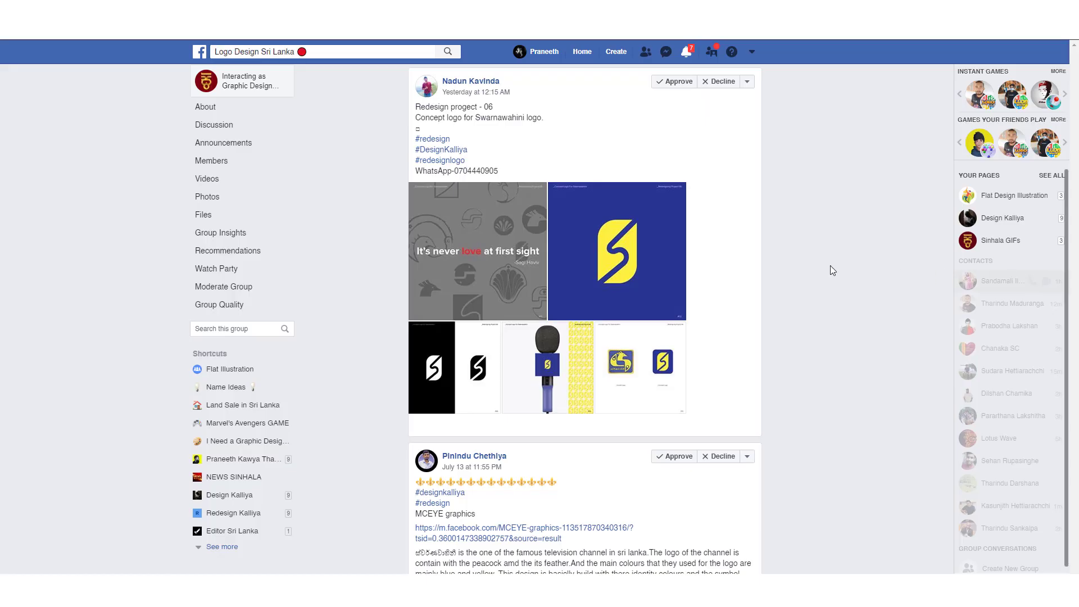
left_click(570, 369)
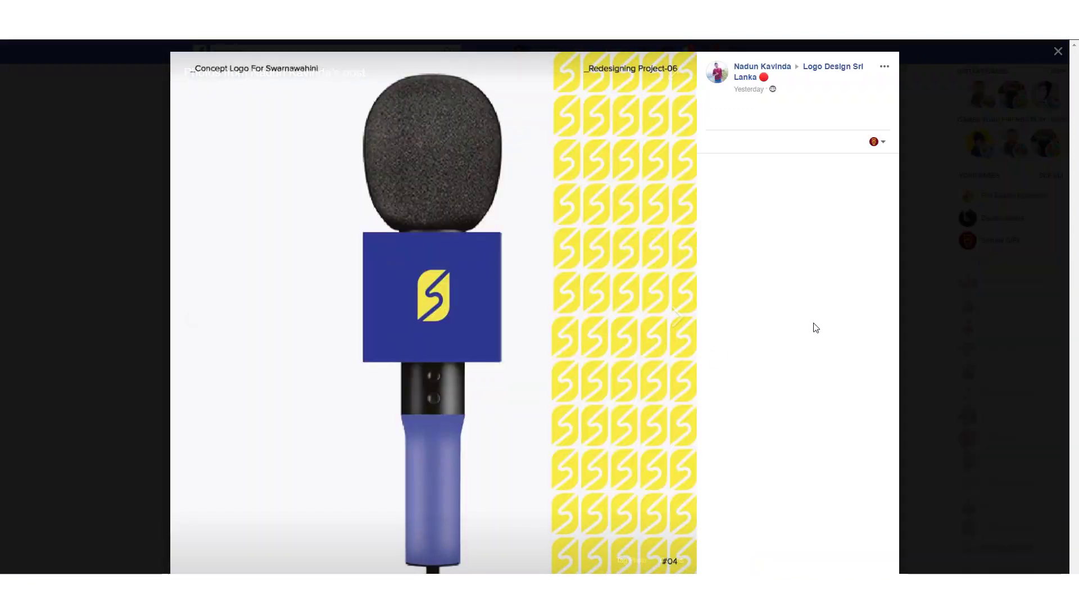
left_click(953, 260)
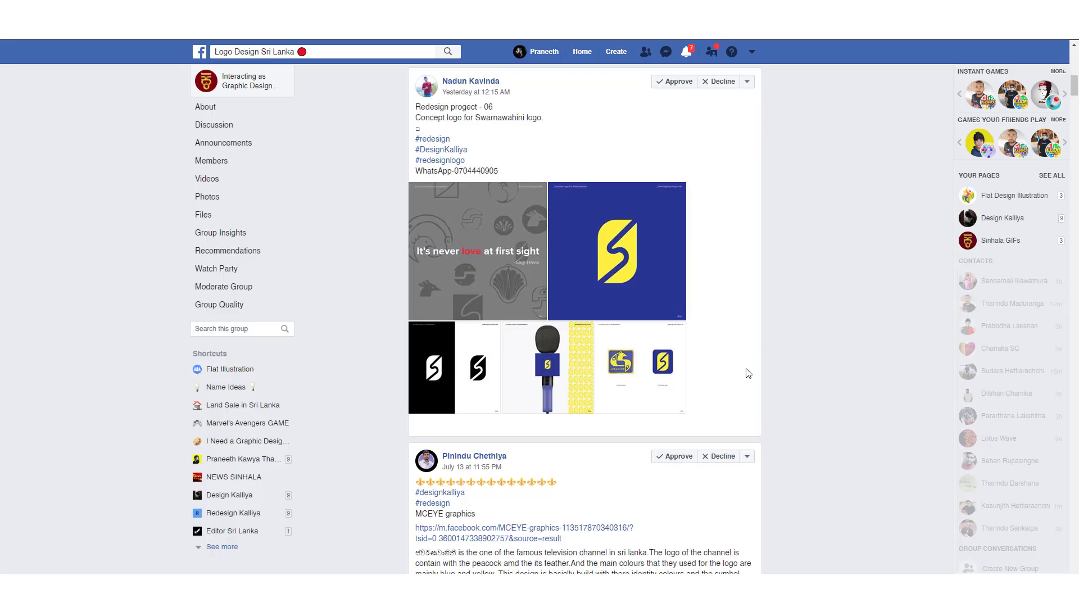
Scroll Pending Posts to the 'Swarnawahini Logo Redesign' post with blue peacock, TV mockup and grids
scroll(748, 374, "up", 3)
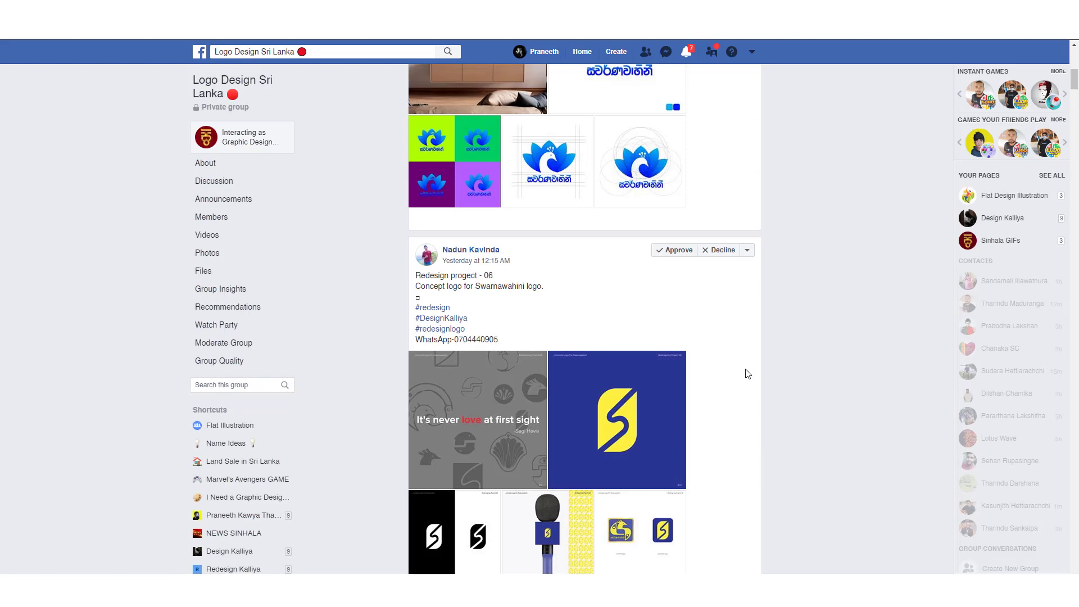
scroll(748, 373, "down", 1)
scroll(749, 374, "down", 2)
scroll(748, 374, "down", 1)
scroll(748, 374, "down", 2)
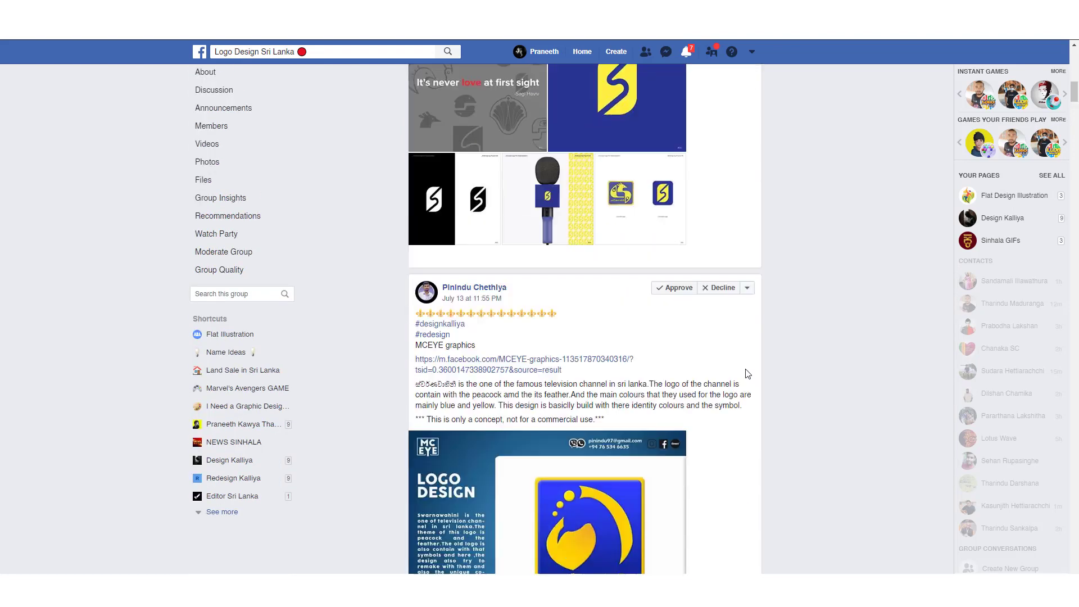
scroll(749, 374, "down", 2)
scroll(748, 374, "down", 2)
scroll(748, 374, "down", 1)
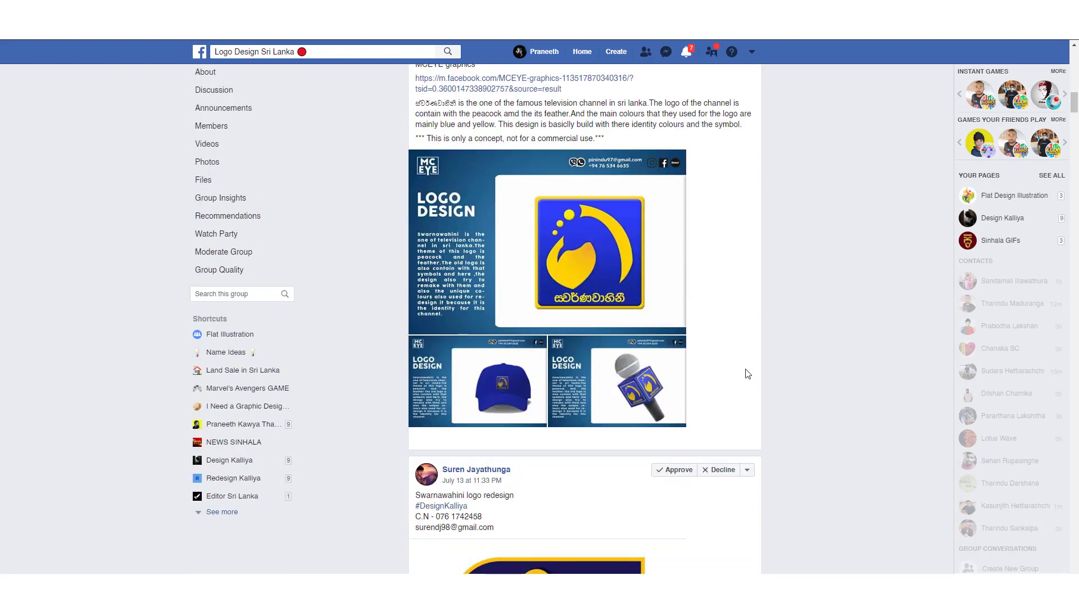
scroll(748, 374, "down", 1)
scroll(748, 374, "up", 2)
scroll(748, 374, "up", 2)
scroll(748, 374, "up", 2)
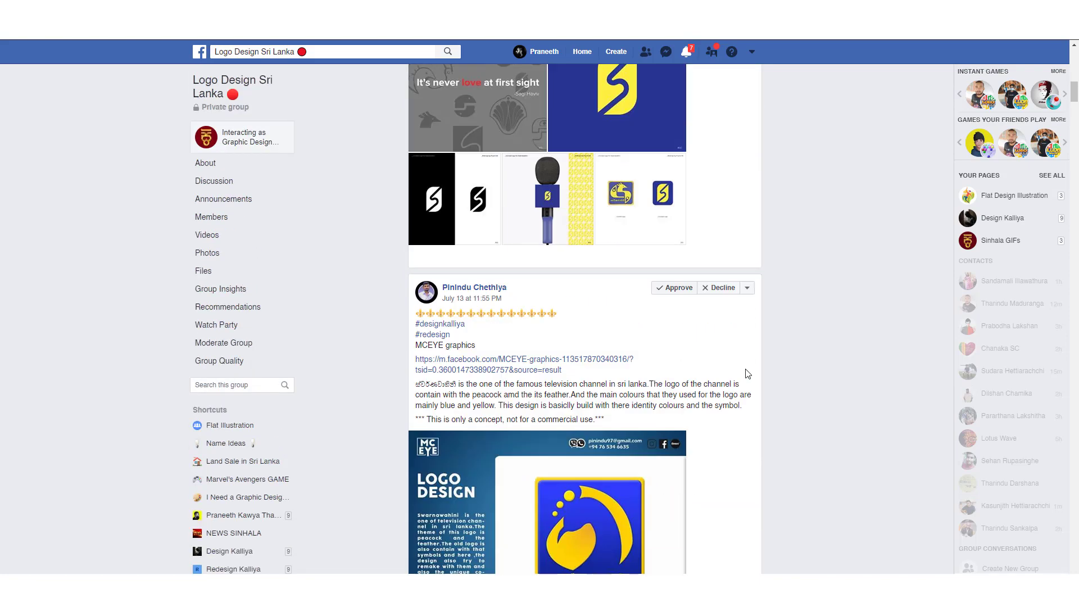
scroll(748, 374, "up", 3)
scroll(748, 374, "up", 3)
scroll(748, 373, "up", 2)
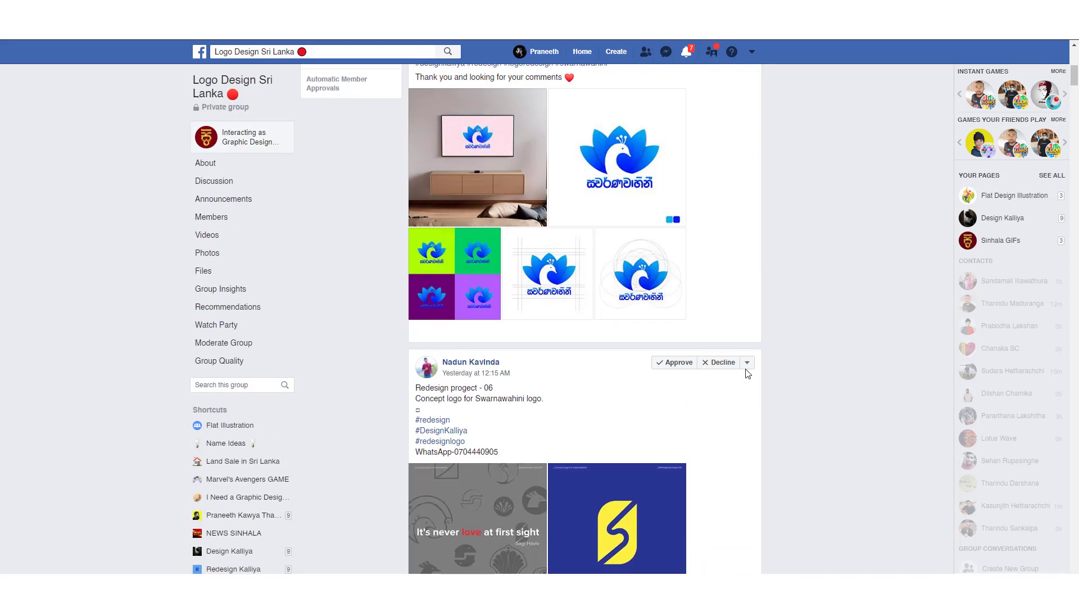
scroll(772, 364, "up", 3)
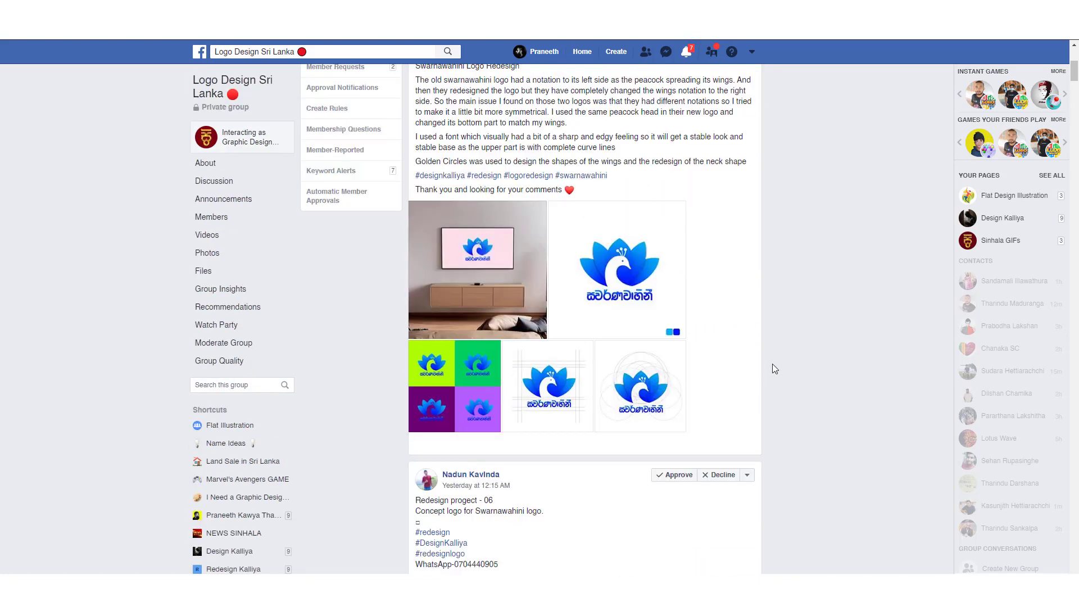
scroll(773, 364, "up", 2)
scroll(772, 369, "down", 1)
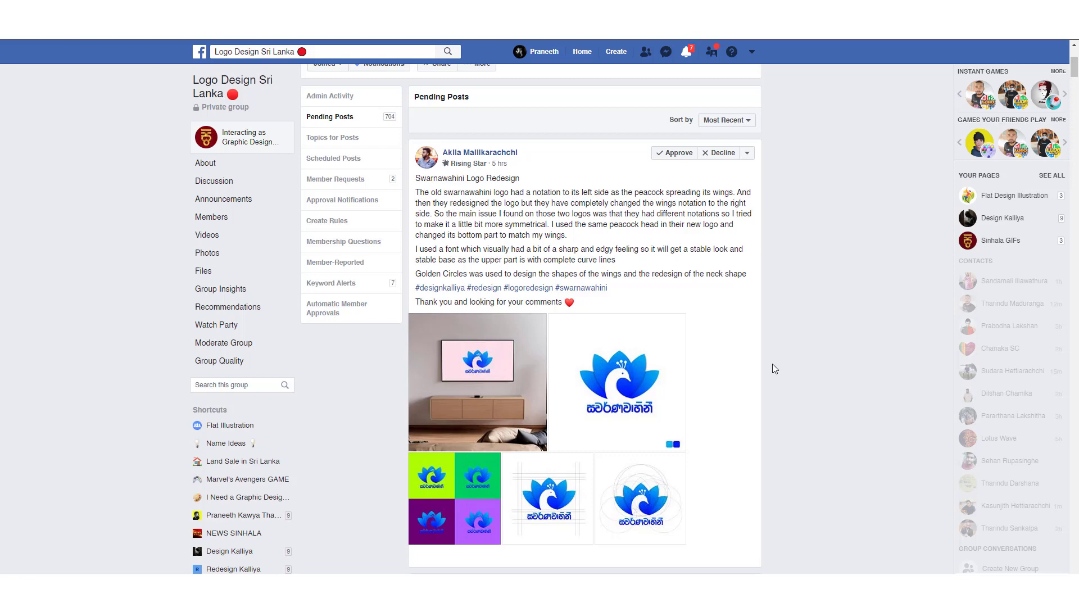
scroll(775, 369, "down", 1)
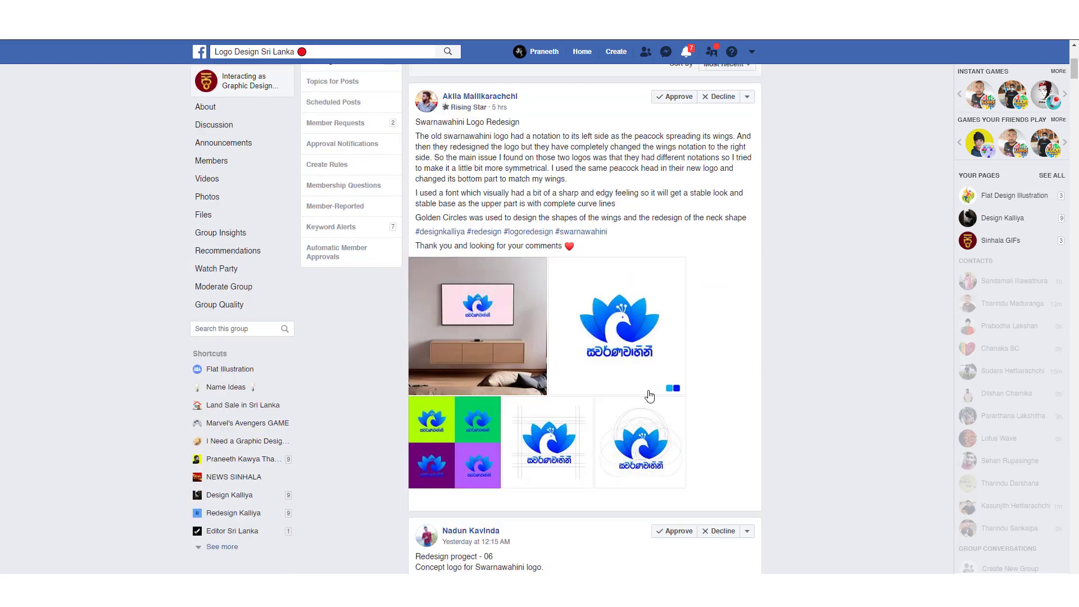
left_click(464, 353)
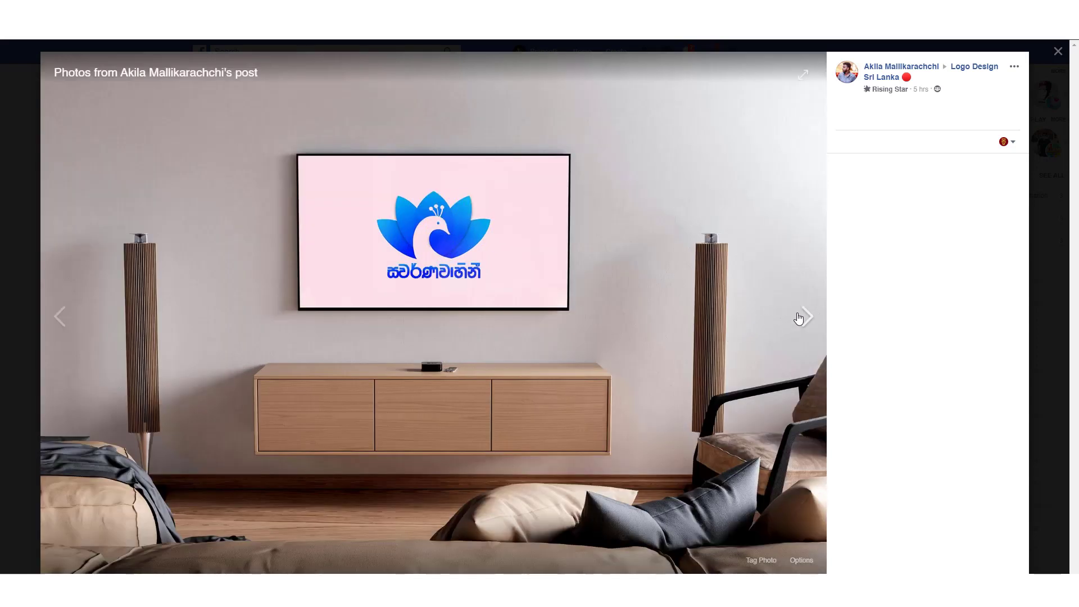
left_click(799, 318)
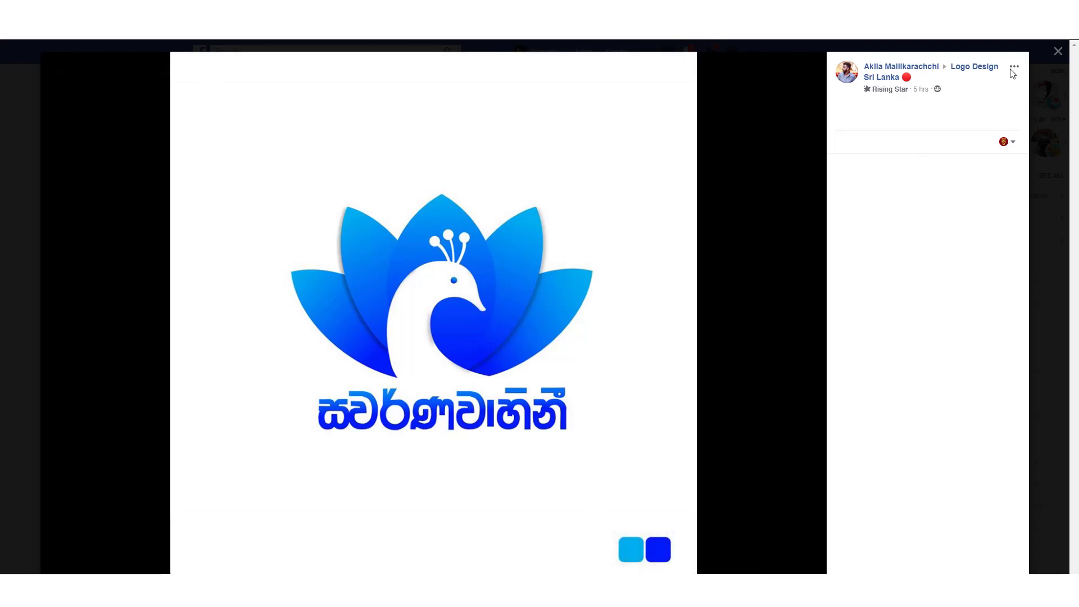
left_click(1057, 54)
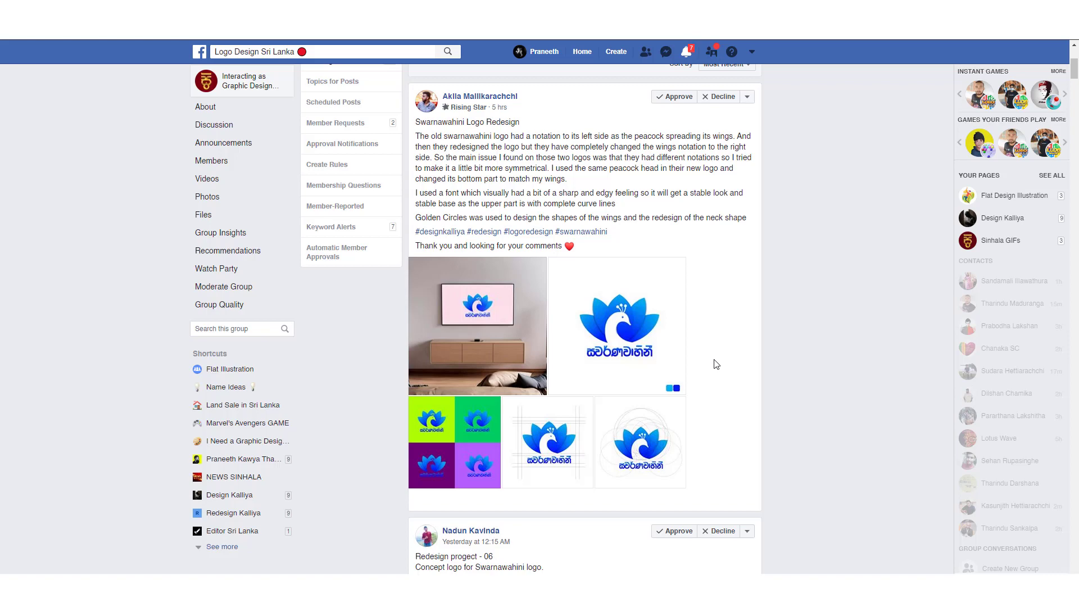
scroll(717, 365, "down", 1)
scroll(716, 364, "down", 2)
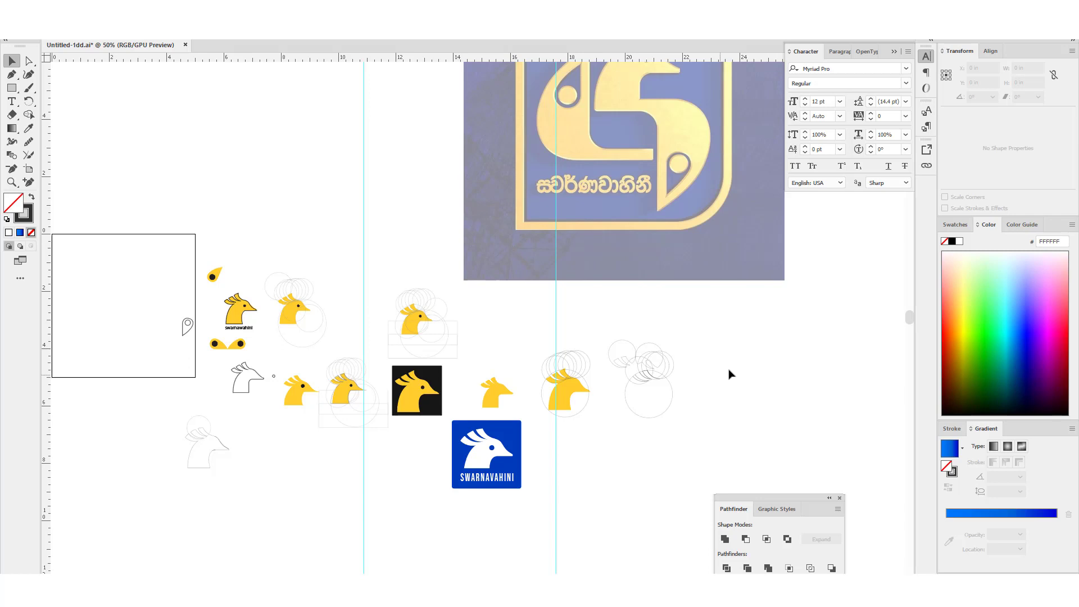
Zoom and pan to centre the gold reference logo with Sinhala lettering in view
scroll(730, 373, "up", 2)
scroll(739, 362, "up", 2)
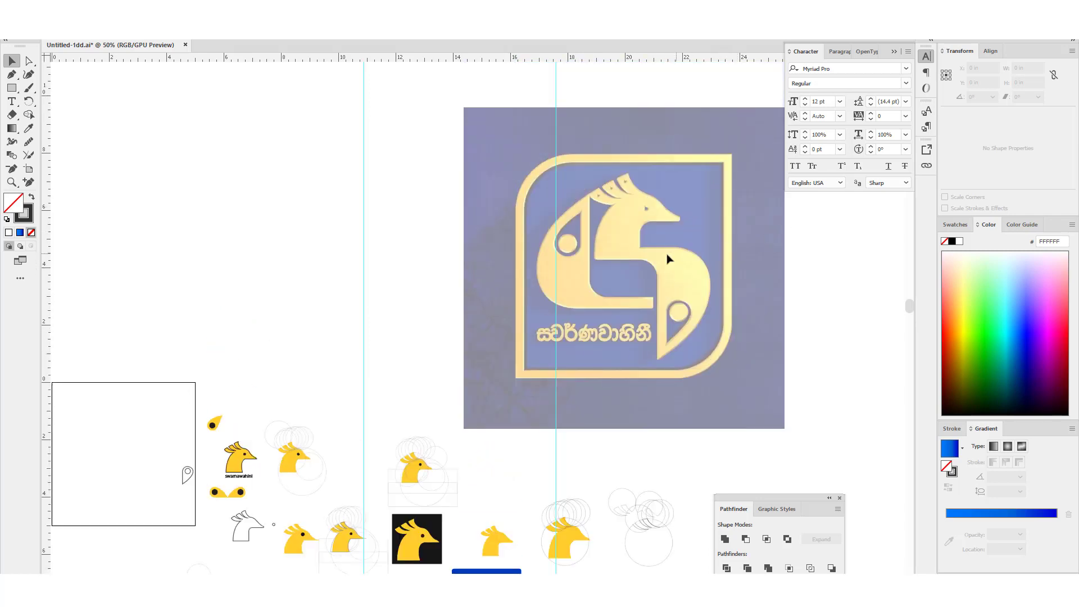
mouse_move(696, 231)
left_mouse_down()
mouse_move(523, 216)
mouse_move(599, 253)
left_mouse_up()
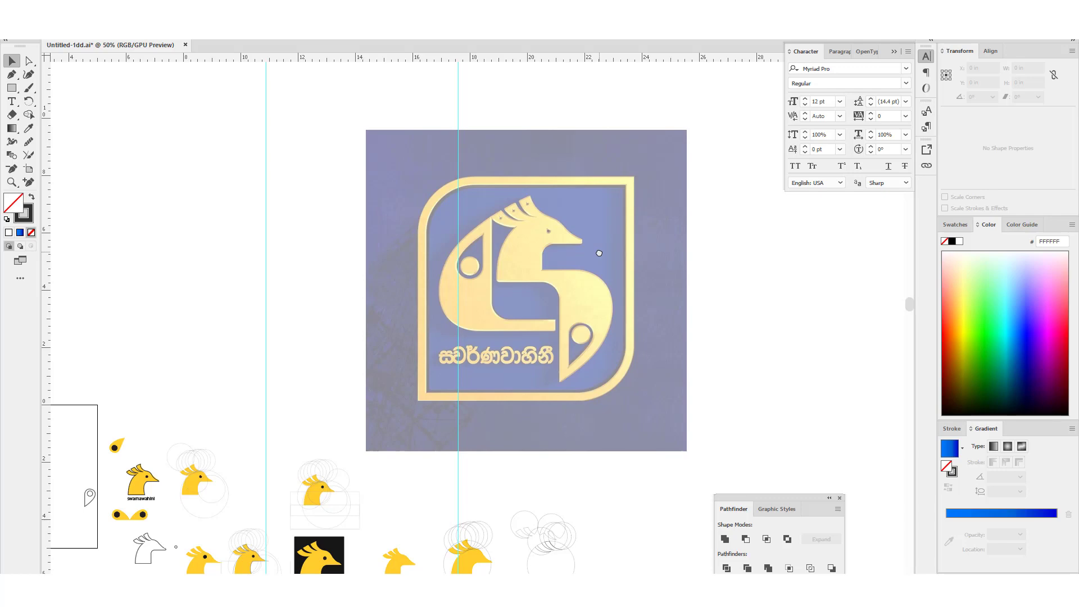
scroll(542, 248, "up", 3)
scroll(542, 248, "down", 2)
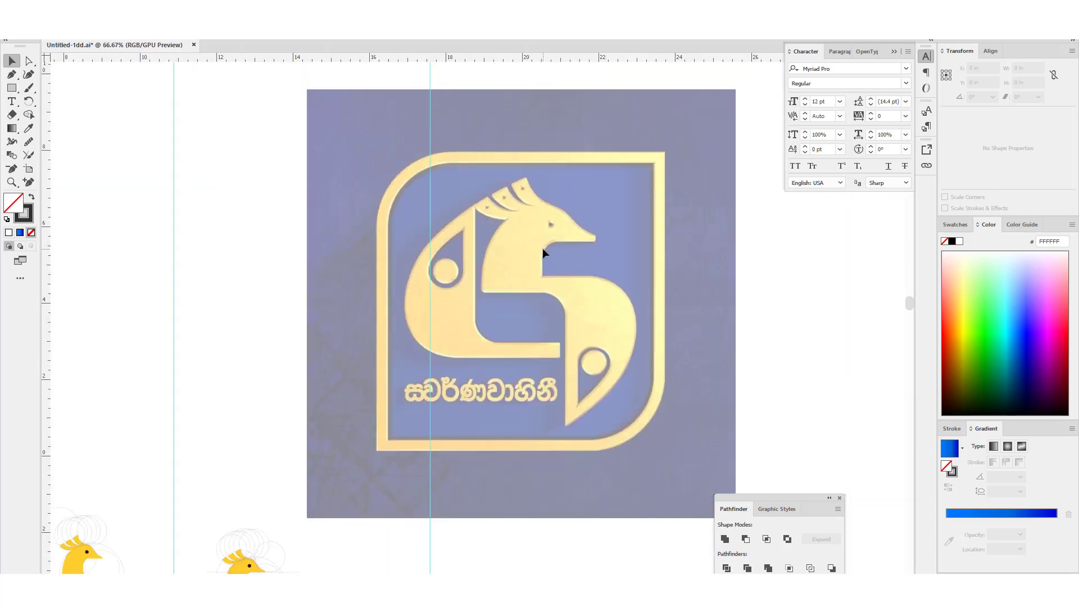
scroll(554, 281, "up", 1)
scroll(554, 281, "down", 1)
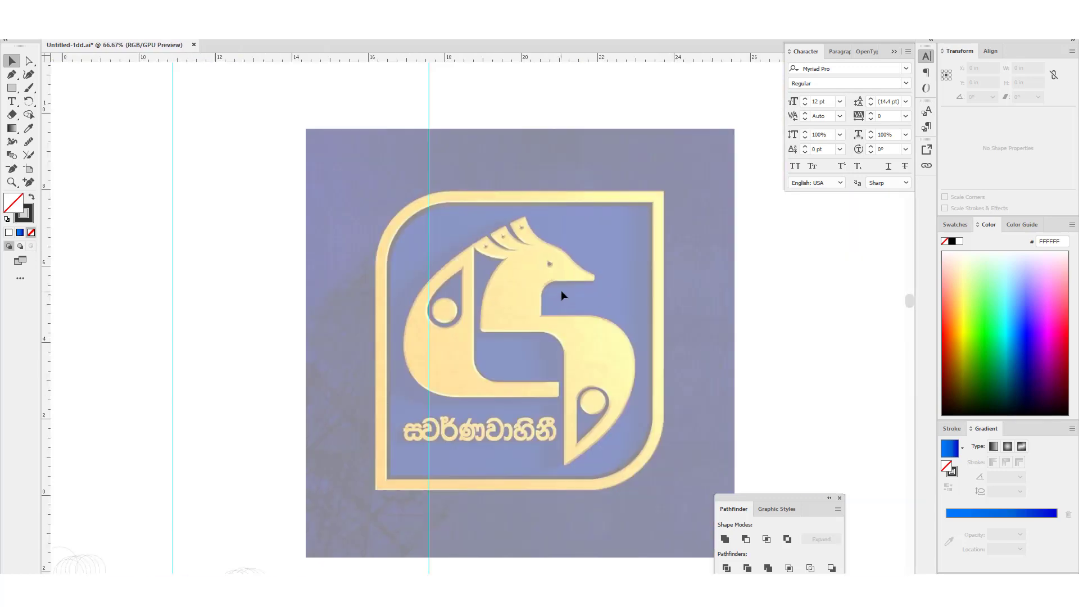
scroll(561, 290, "down", 1)
scroll(576, 295, "up", 1)
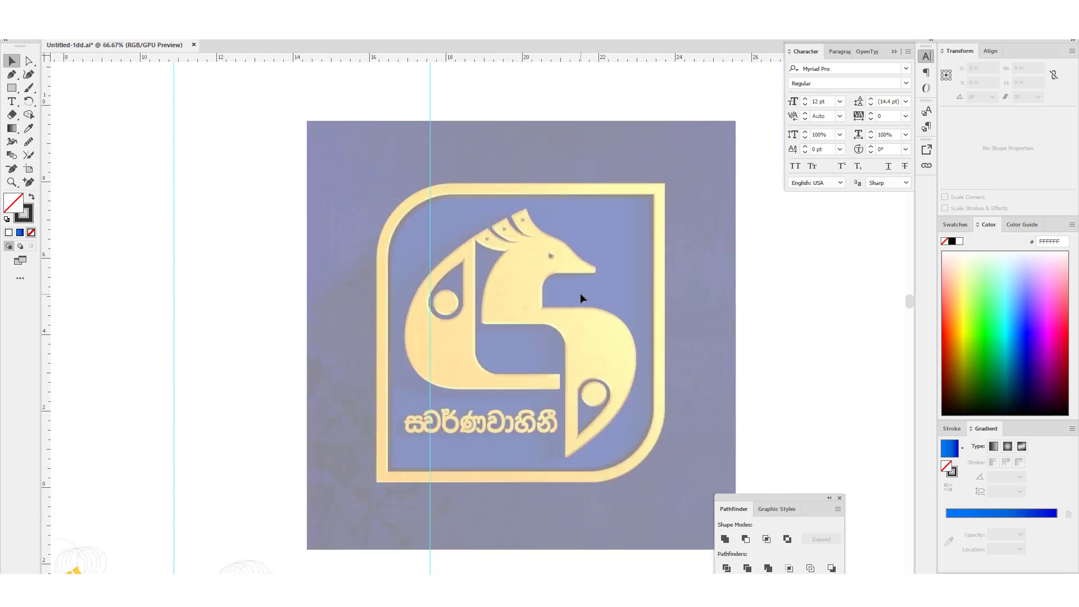
scroll(580, 292, "up", 1)
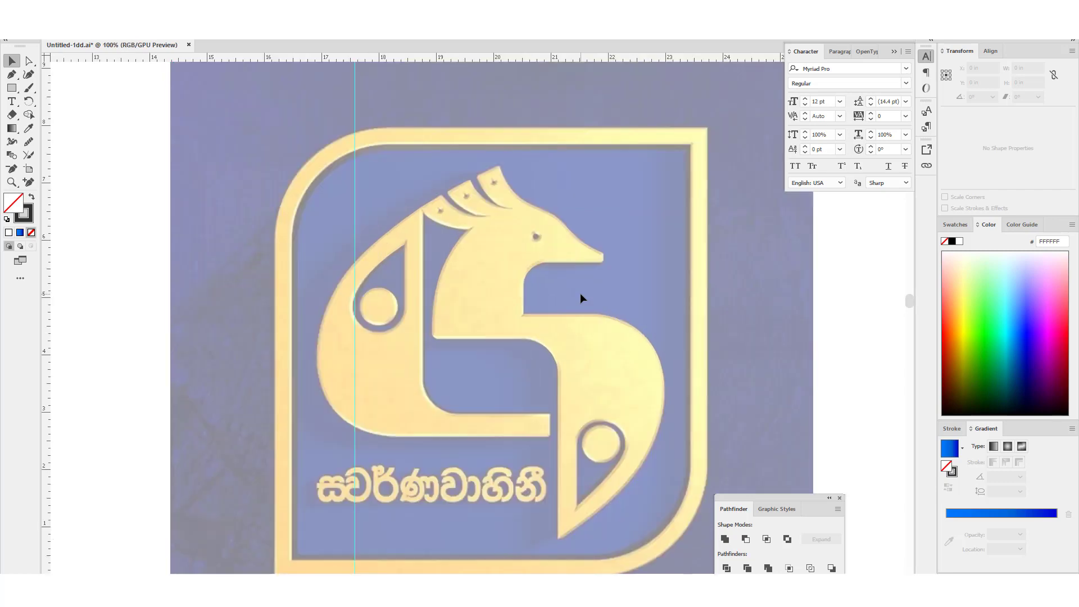
scroll(580, 293, "down", 1)
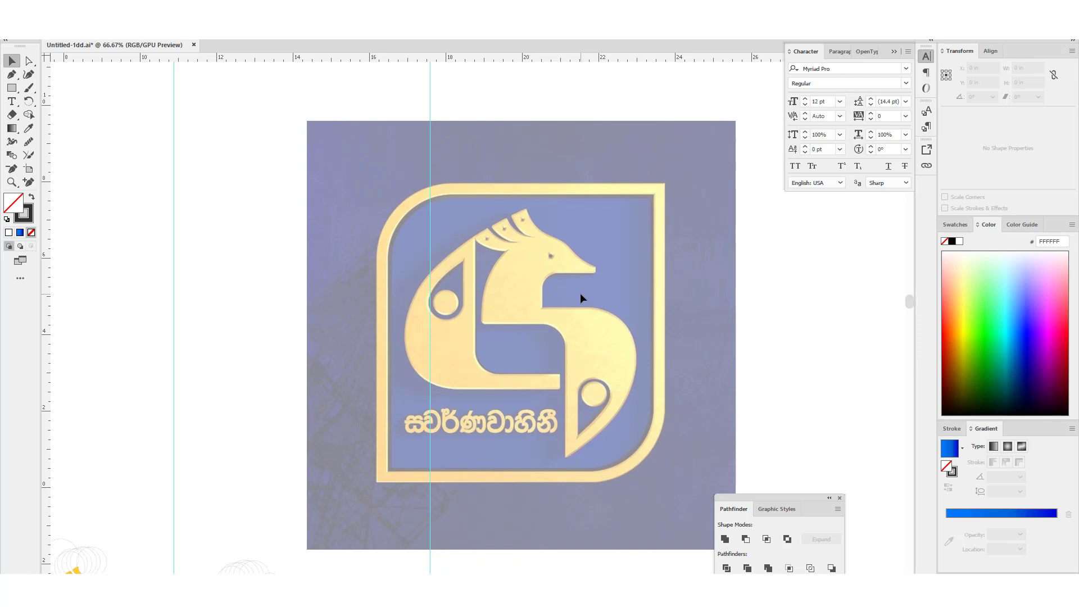
Zoom out, then bring the reference logo's deer head up close at 100%
key("ctrl+minus")
key("ctrl+minus")
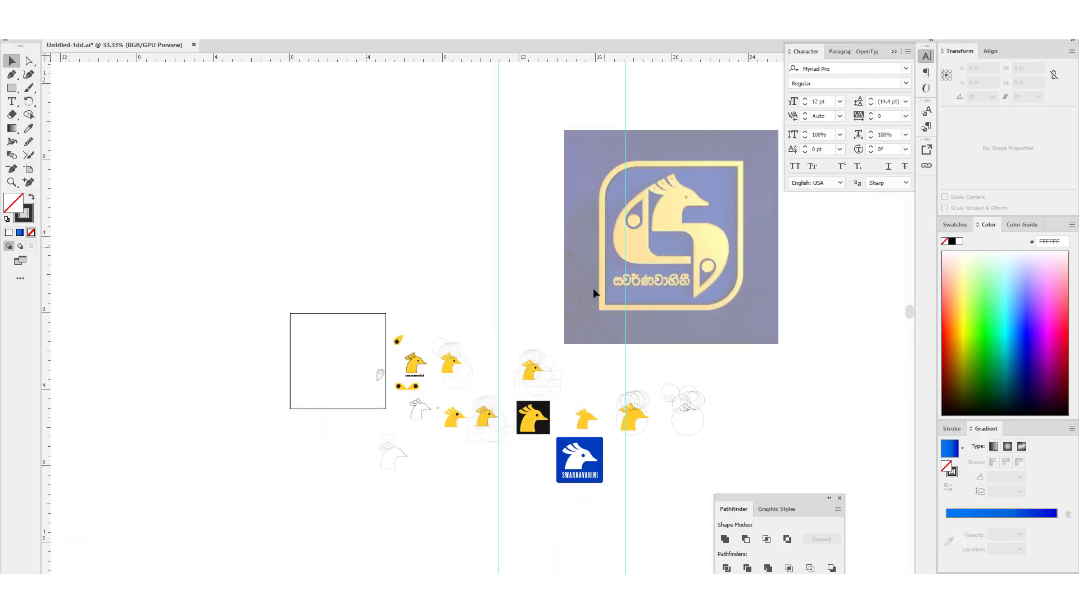
left_click_drag(592, 288, 480, 247)
scroll(544, 205, "up", 3)
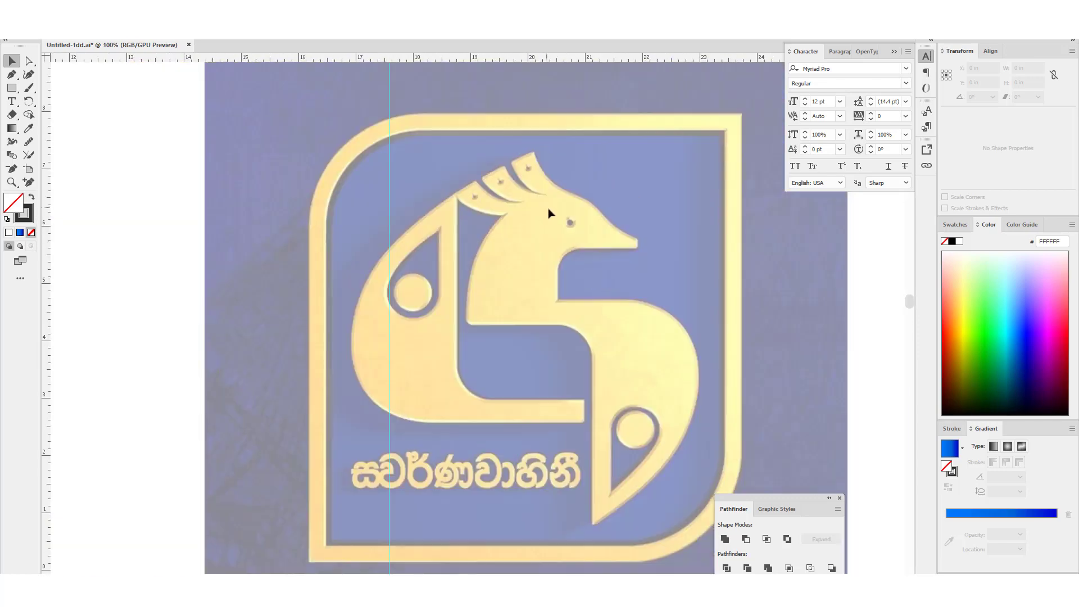
left_click(11, 75)
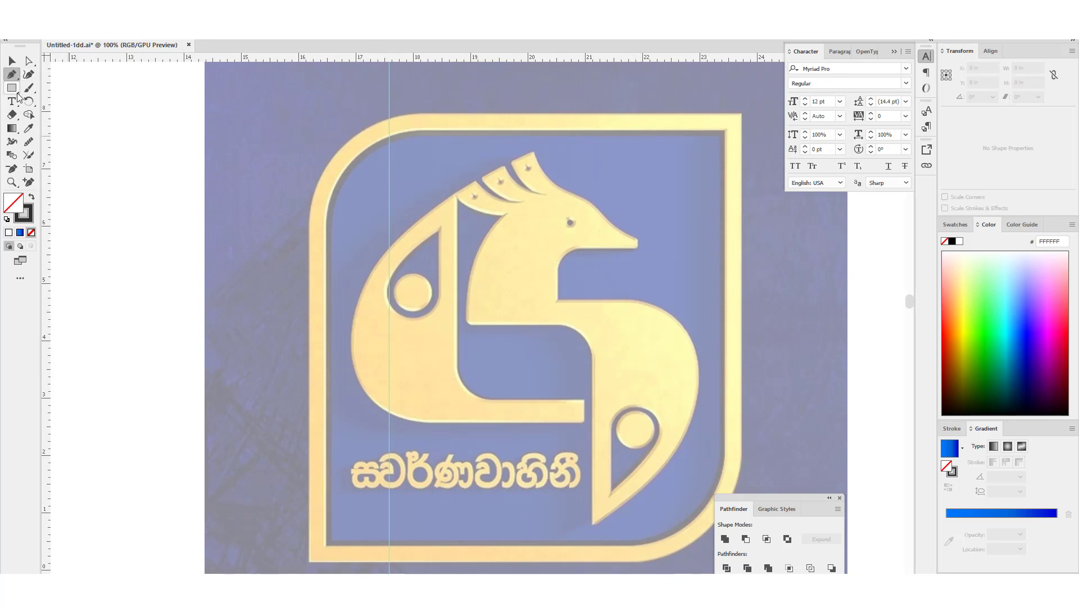
Draw a large outline circle (Shift-drag) around the reference logo's deer head
left_click_drag(12, 88, 51, 109)
left_click_drag(536, 217, 674, 274)
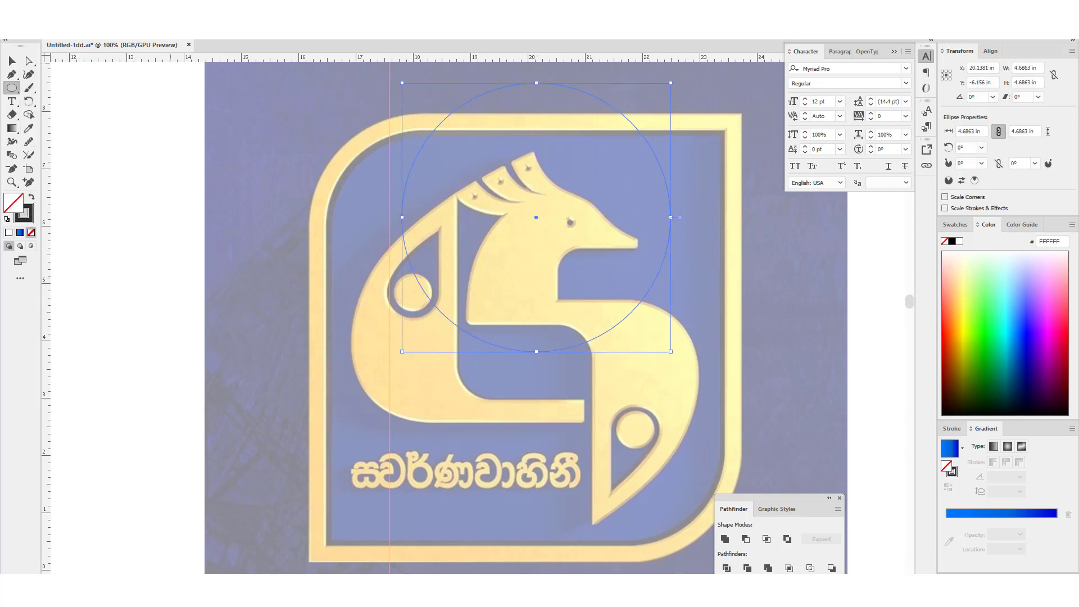
left_click(11, 60)
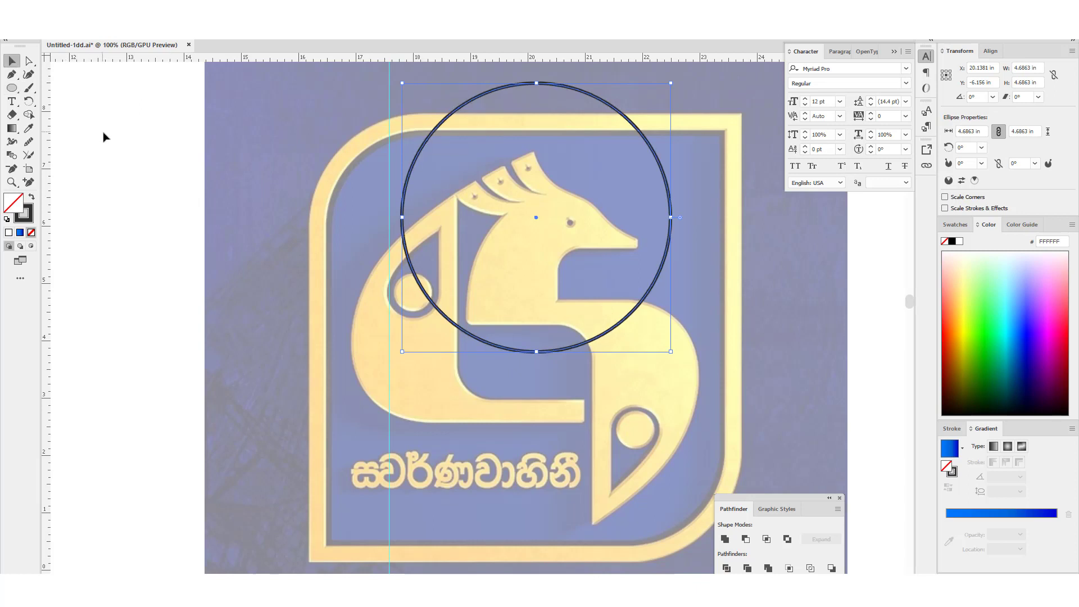
left_click(363, 197)
scroll(363, 198, "down", 2)
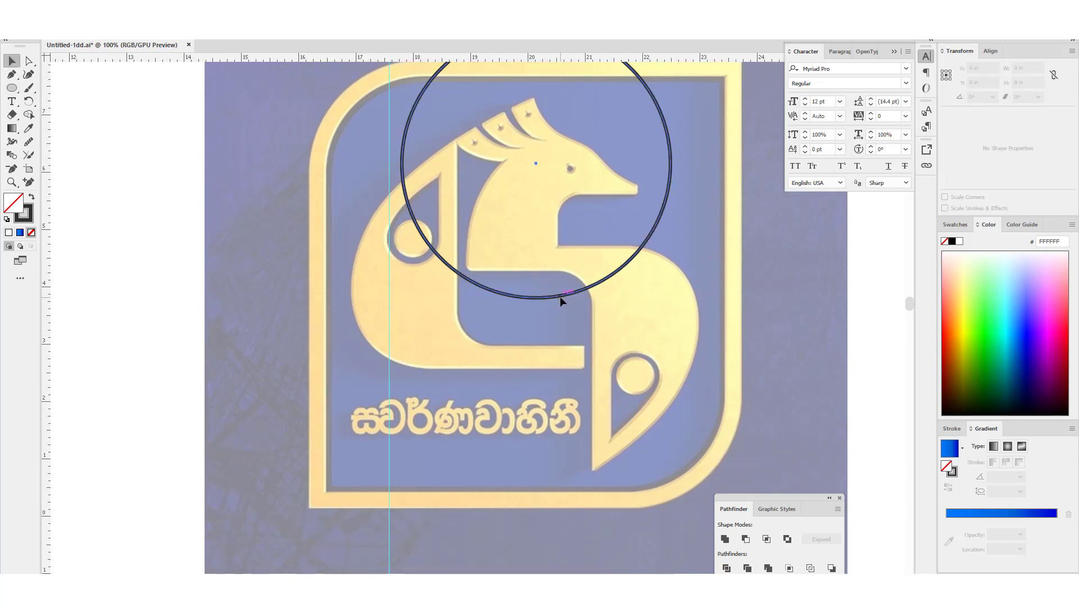
Alt-drag a copy of the circle down-right over the logo's lower curve
left_click_drag(560, 296, 644, 497)
scroll(716, 378, "up", 2)
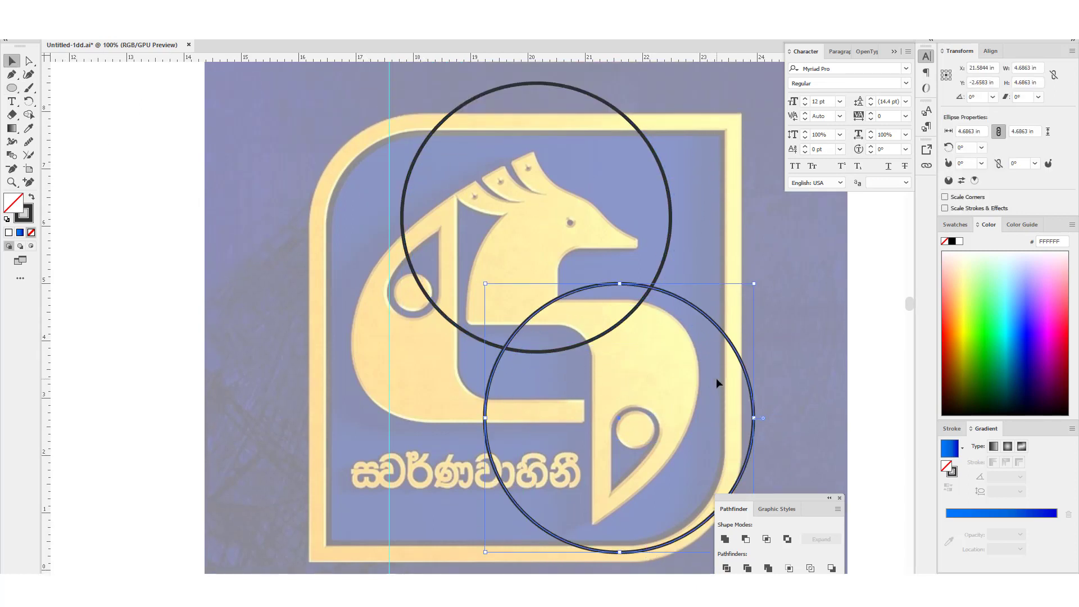
left_click(717, 383)
scroll(716, 383, "right", 5)
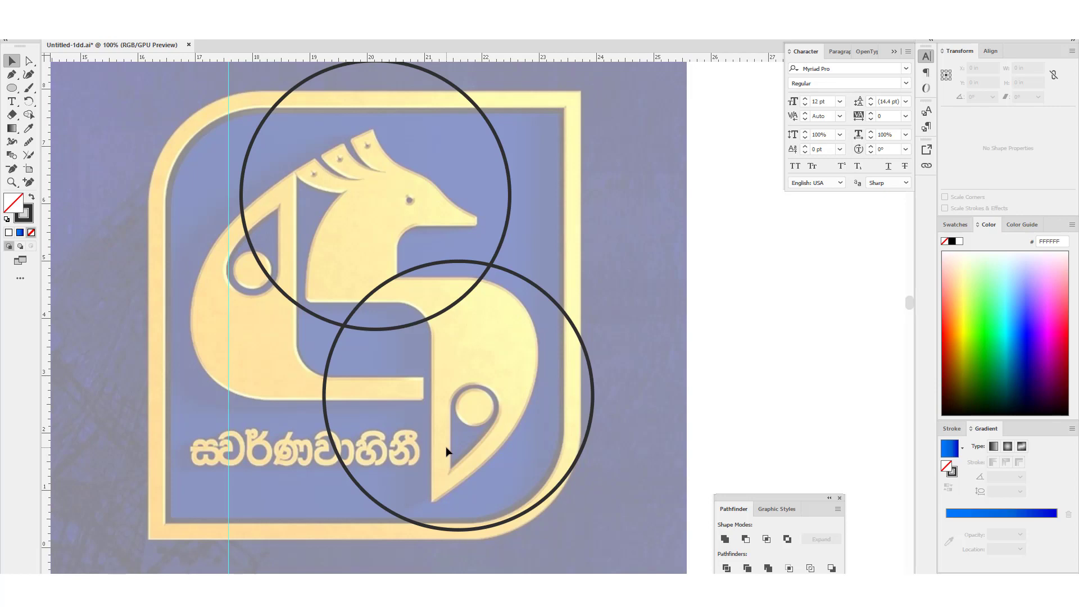
scroll(687, 378, "left", 1)
scroll(687, 379, "left", 4)
scroll(761, 373, "right", 2)
scroll(761, 374, "up", 1)
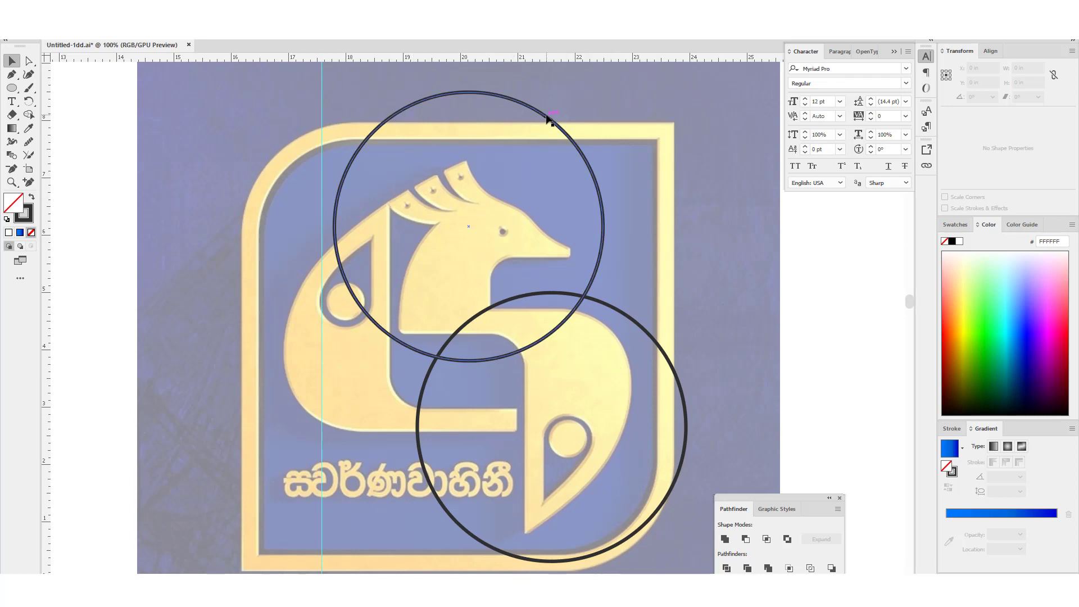
Nudge the upper circle down slightly to fit the head
left_click_drag(547, 117, 547, 124)
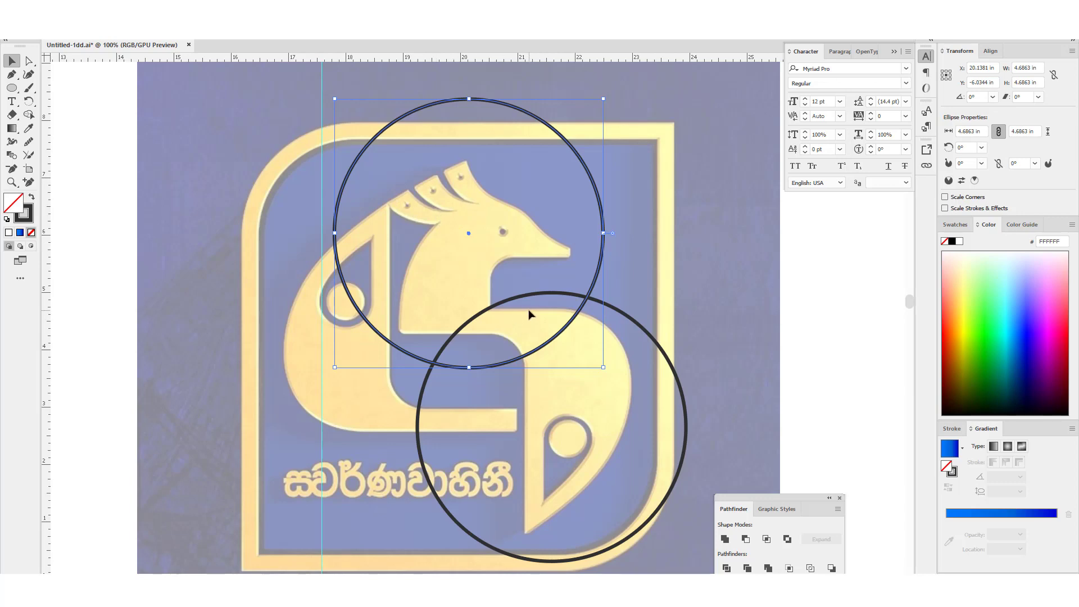
scroll(529, 318, "down", 3)
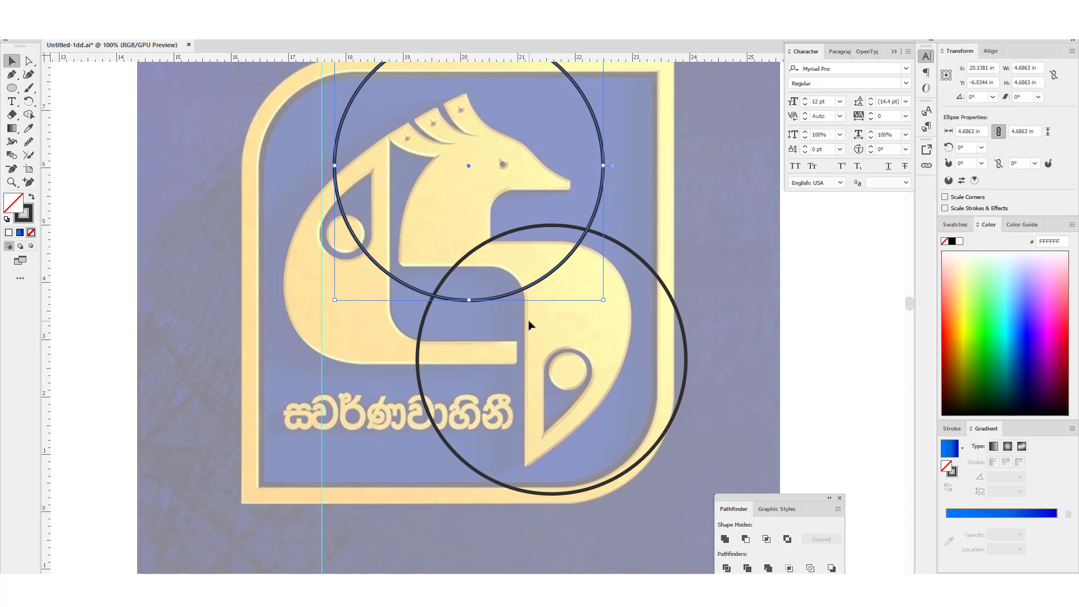
scroll(528, 323, "down", 2)
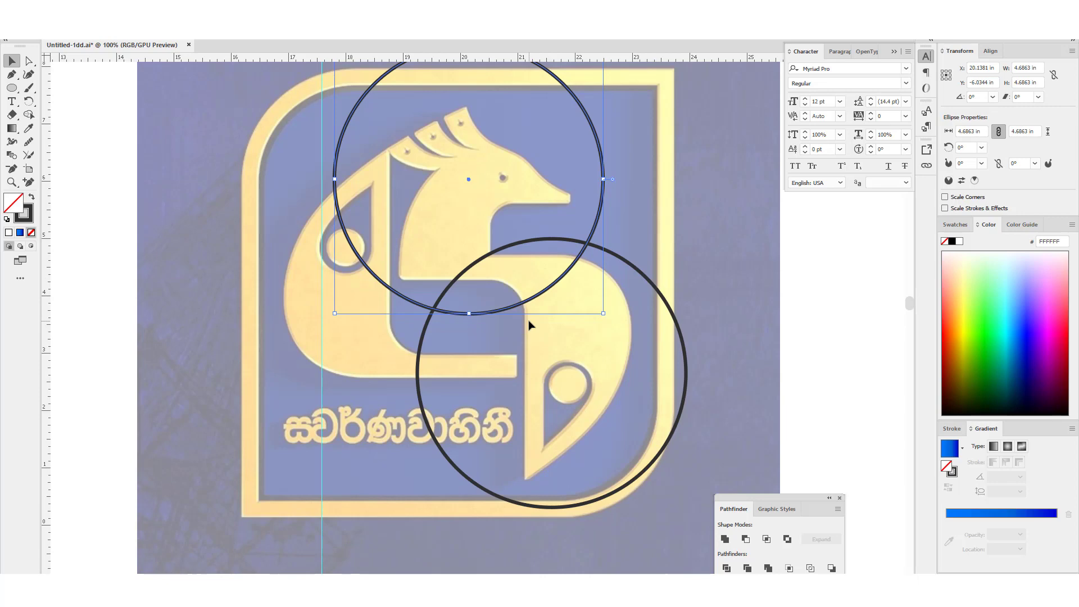
scroll(528, 324, "up", 3)
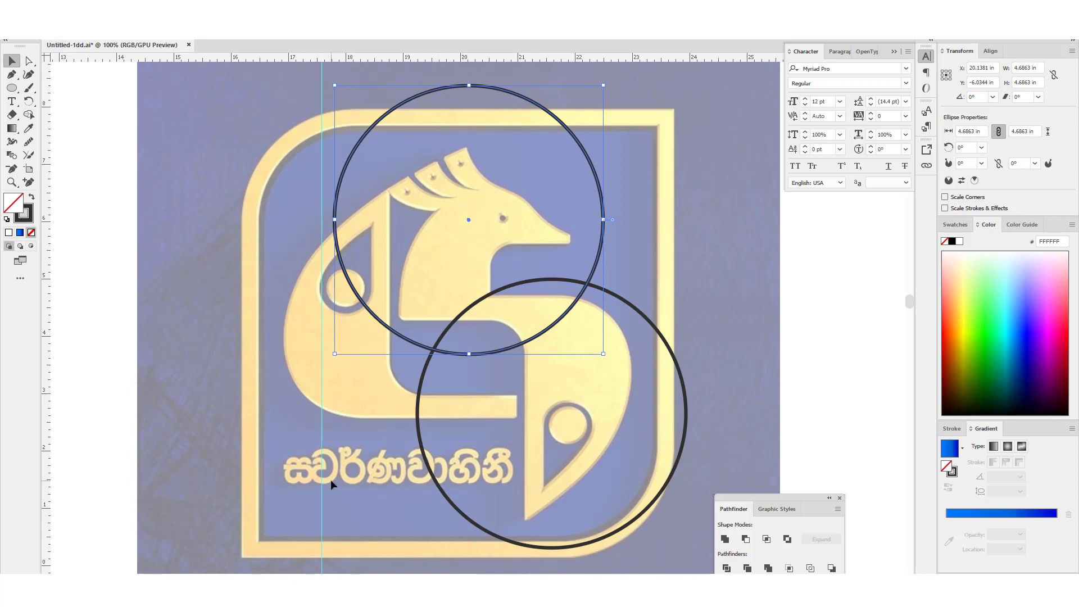
Zoom out and pan across the canvas to the yellow bird sketches
scroll(438, 404, "down", 3, "alt")
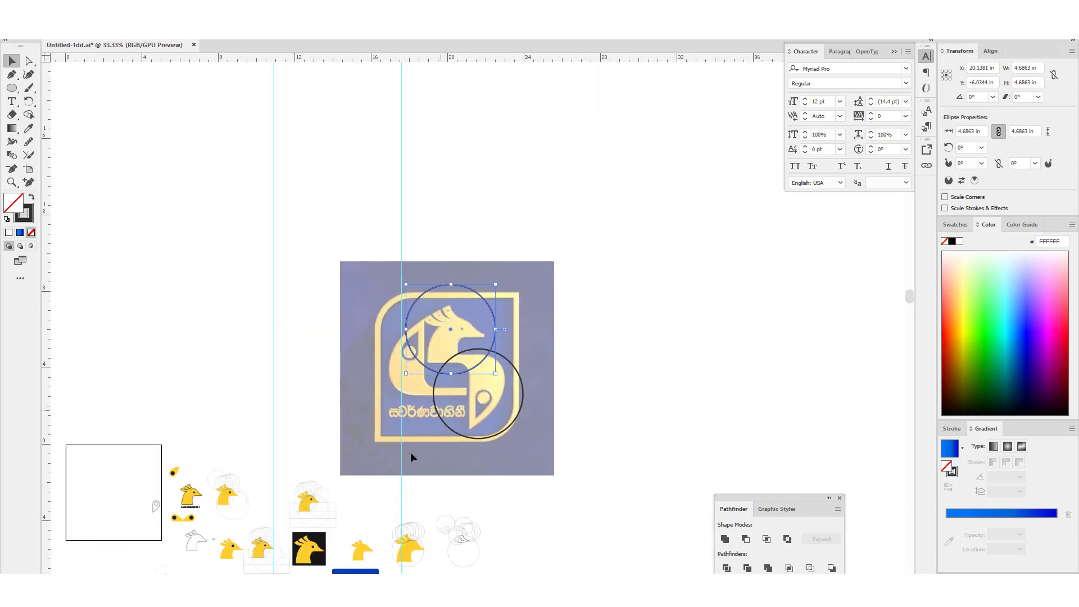
scroll(411, 452, "down", 5)
scroll(439, 309, "up", 3, "alt")
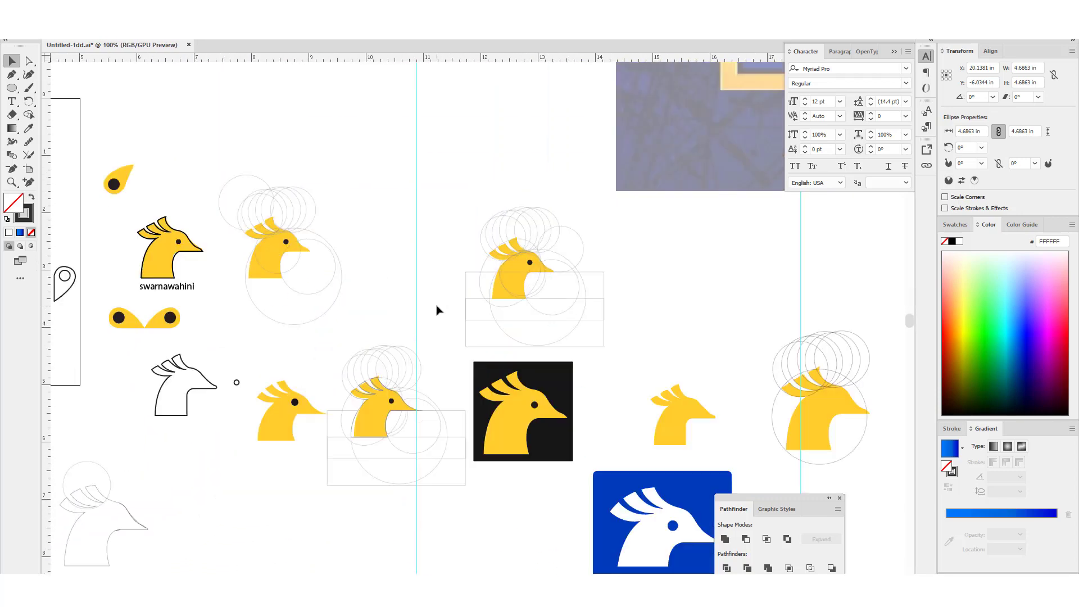
scroll(439, 310, "up", 1, "alt")
left_click_drag(441, 308, 440, 412)
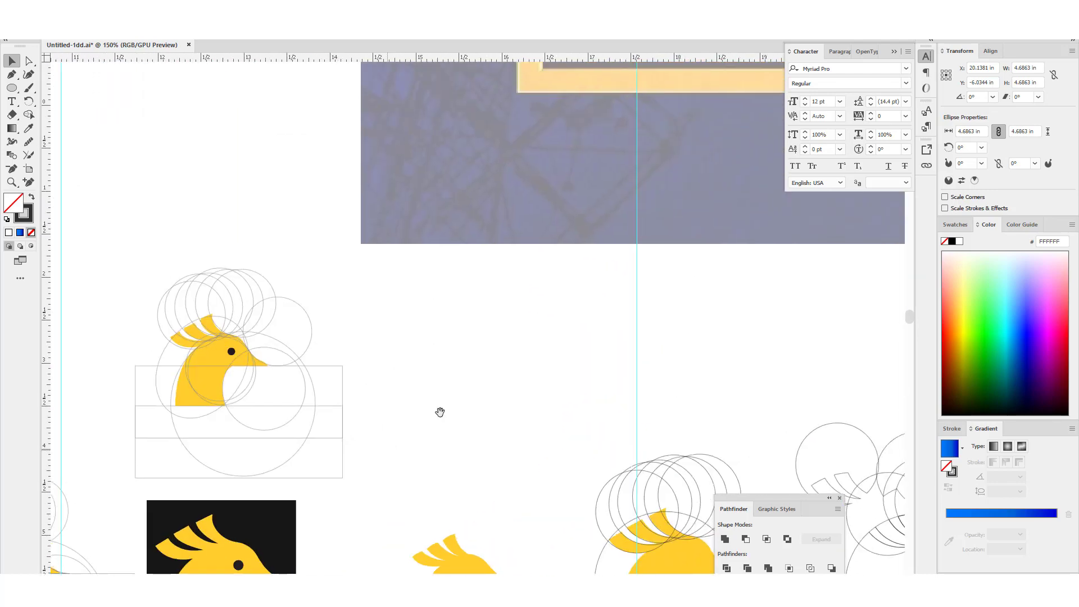
scroll(441, 412, "up", 5)
scroll(562, 309, "right", 3)
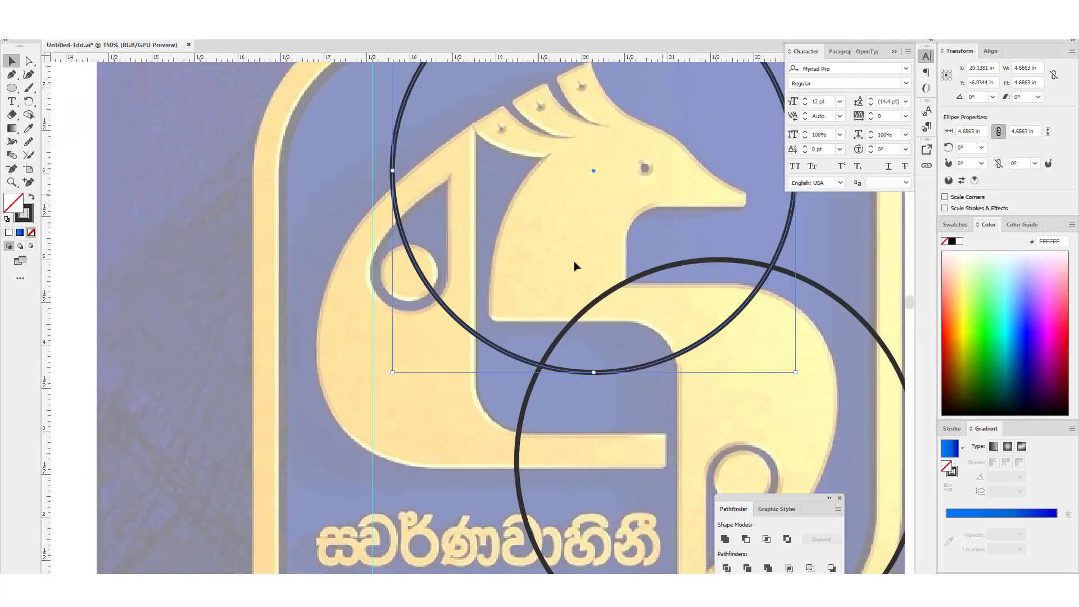
scroll(536, 284, "down", 2, "alt")
mouse_move(439, 422)
left_mouse_down()
mouse_move(598, 159)
mouse_move(630, 130)
left_mouse_up()
Centre the blue SWARNAVAHINI logo at 150% with the yellow peacock variants around it
scroll(521, 301, "up", 2, "alt")
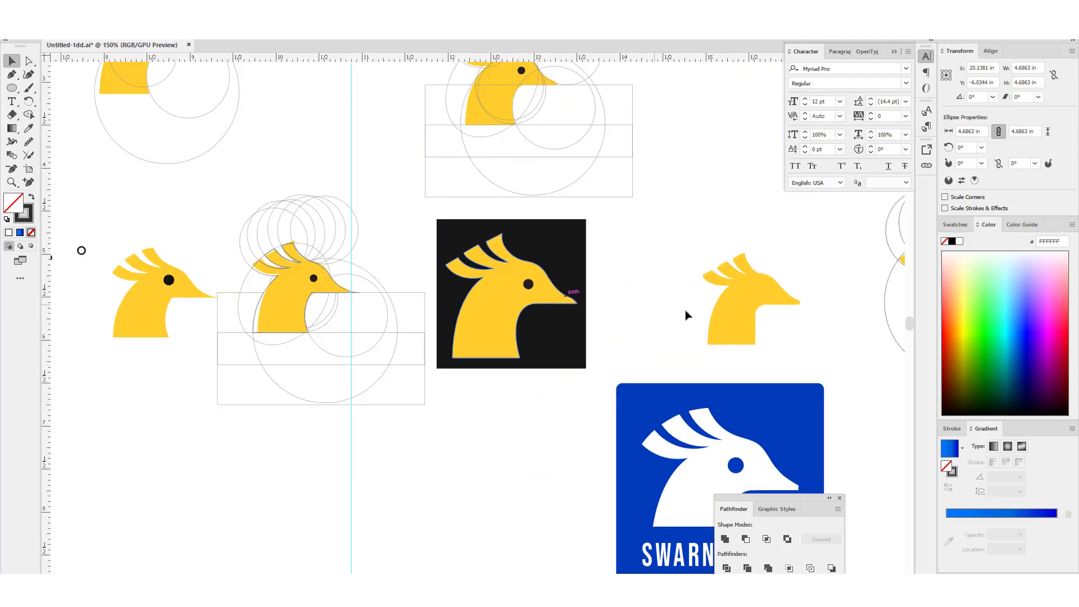
left_click_drag(643, 220, 466, 125)
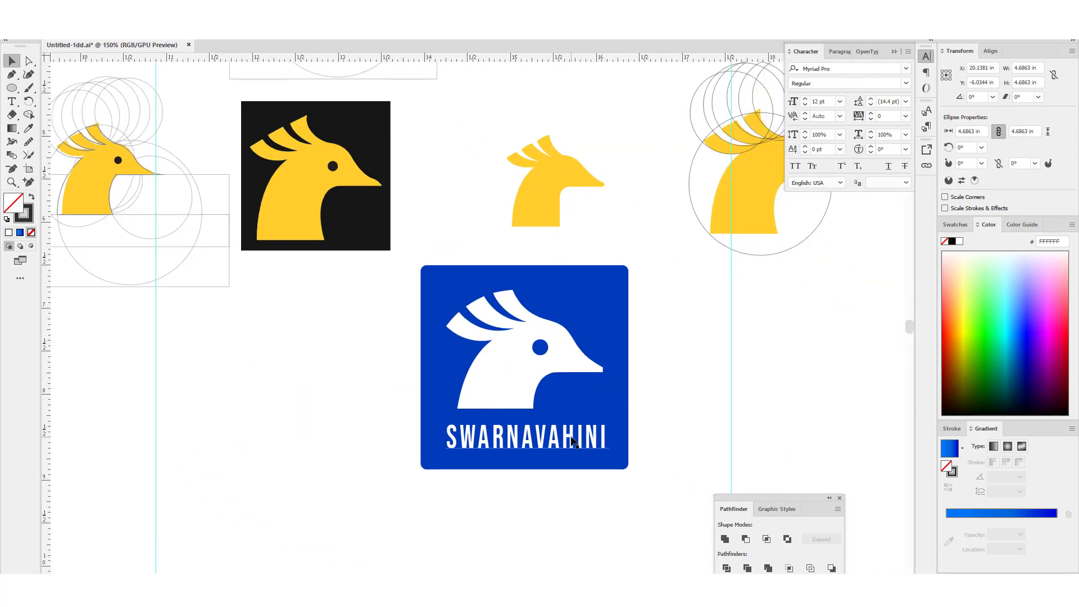
scroll(572, 441, "up", 2, "alt")
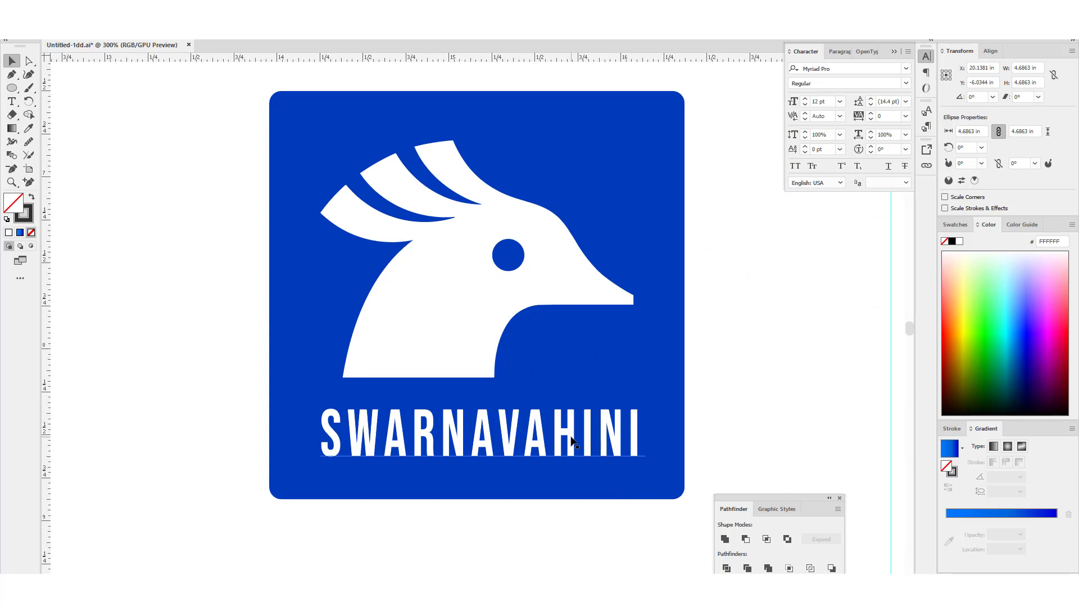
scroll(572, 442, "down", 3, "alt")
left_click_drag(667, 414, 576, 420)
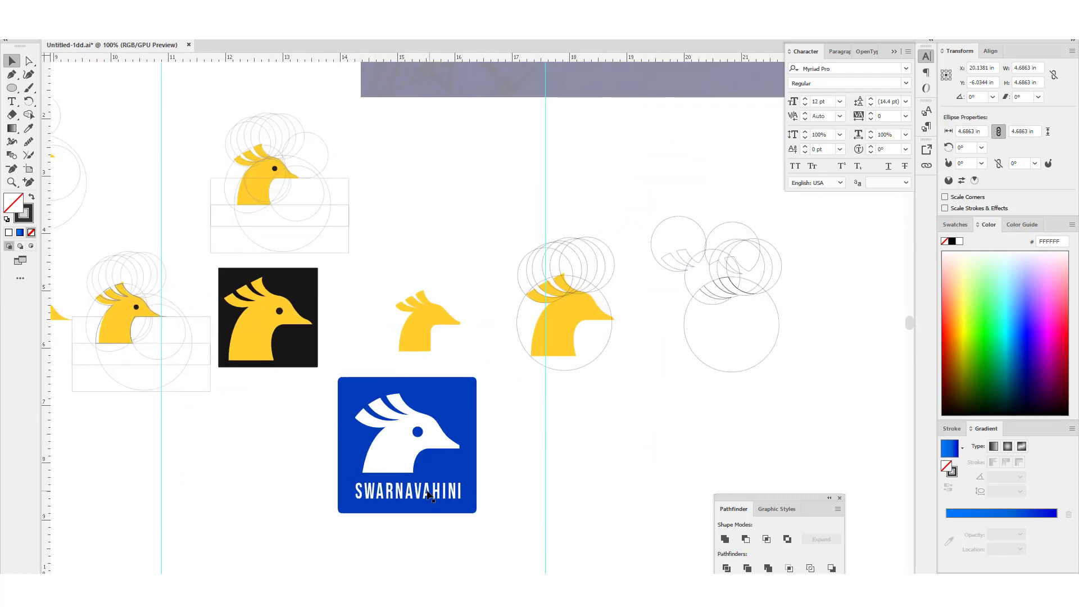
scroll(469, 440, "down", 2, "alt")
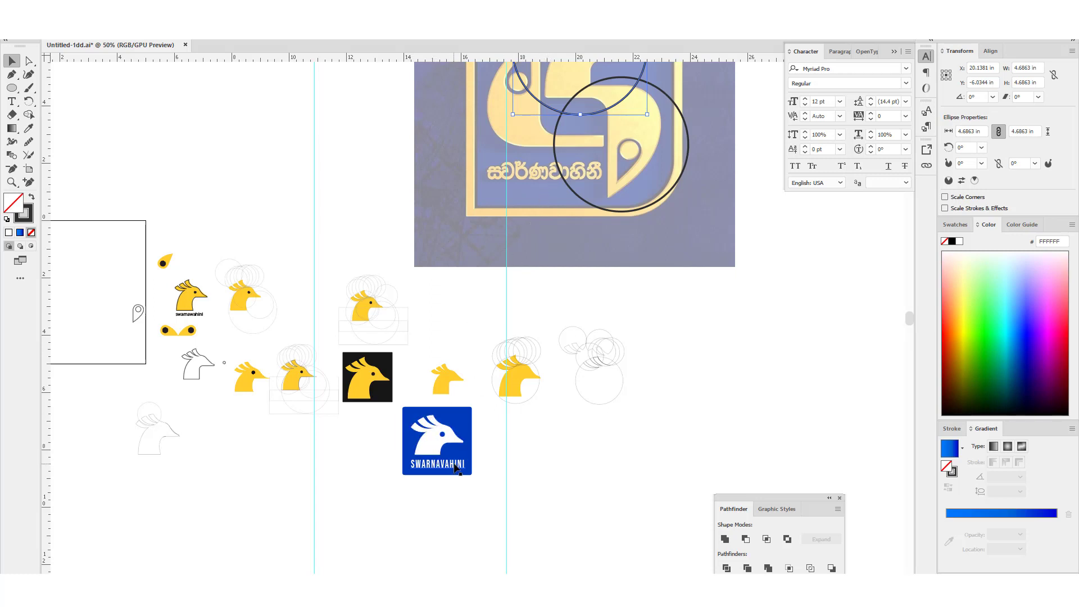
scroll(458, 469, "up", 3)
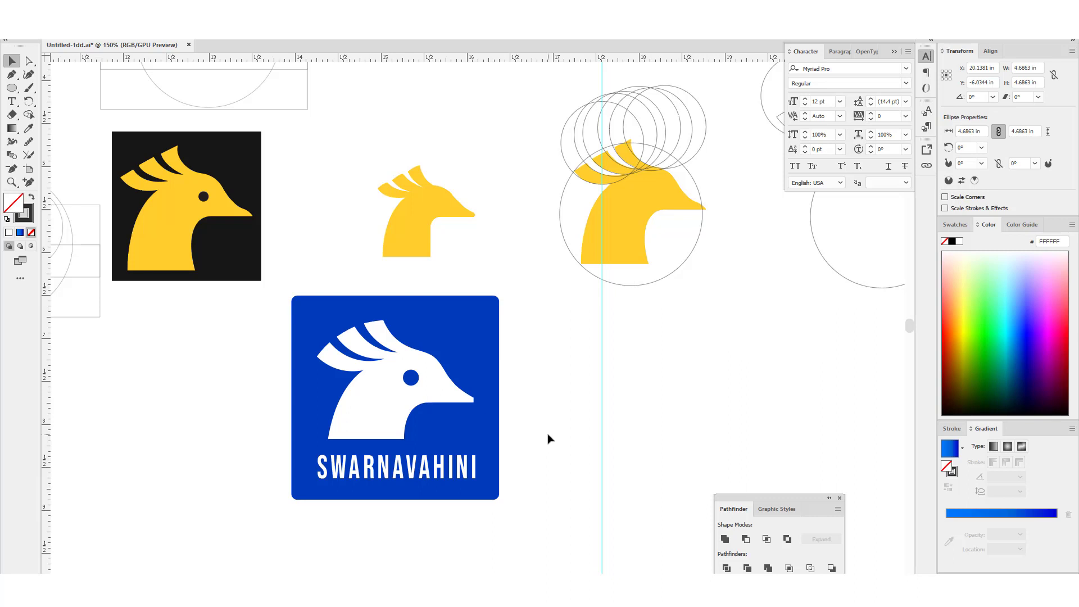
Look over the logo artwork and deselect the construction circle
scroll(548, 438, "down", 5)
scroll(549, 438, "up", 4)
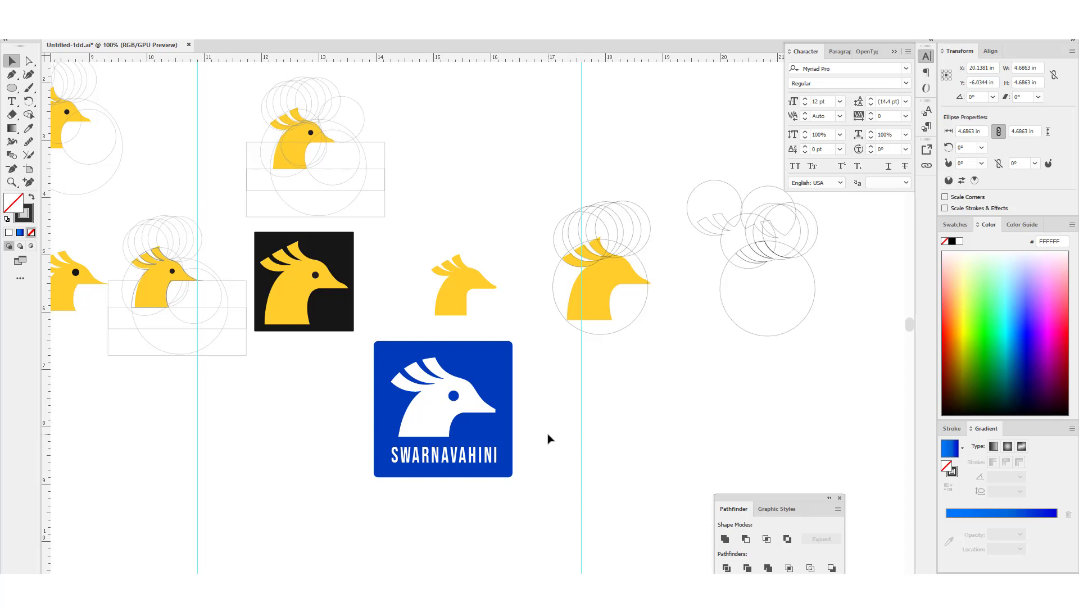
scroll(548, 439, "down", 2)
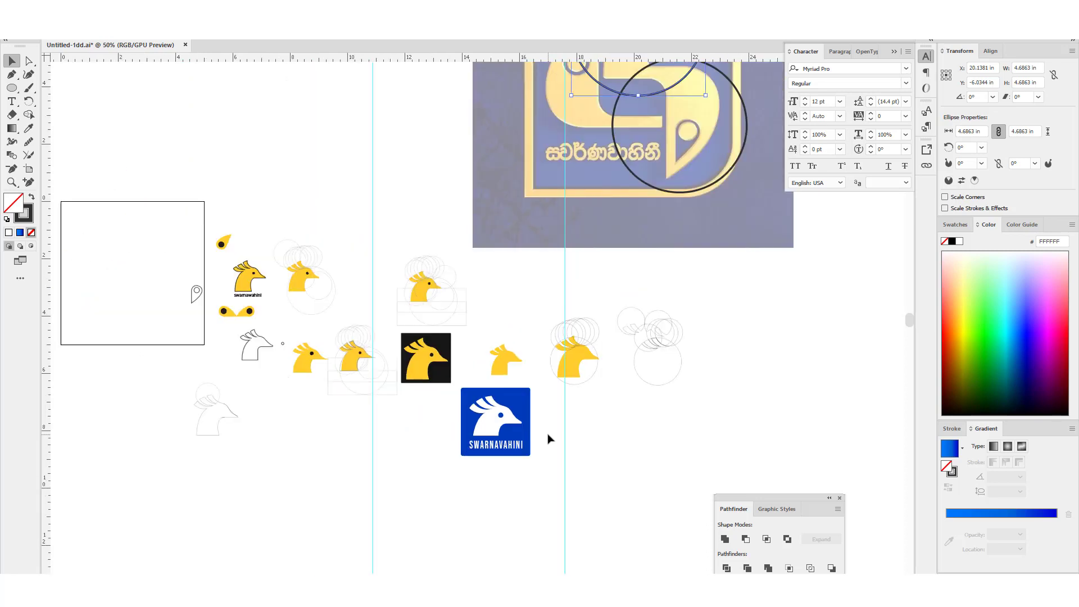
scroll(548, 439, "up", 2)
scroll(548, 438, "up", 1)
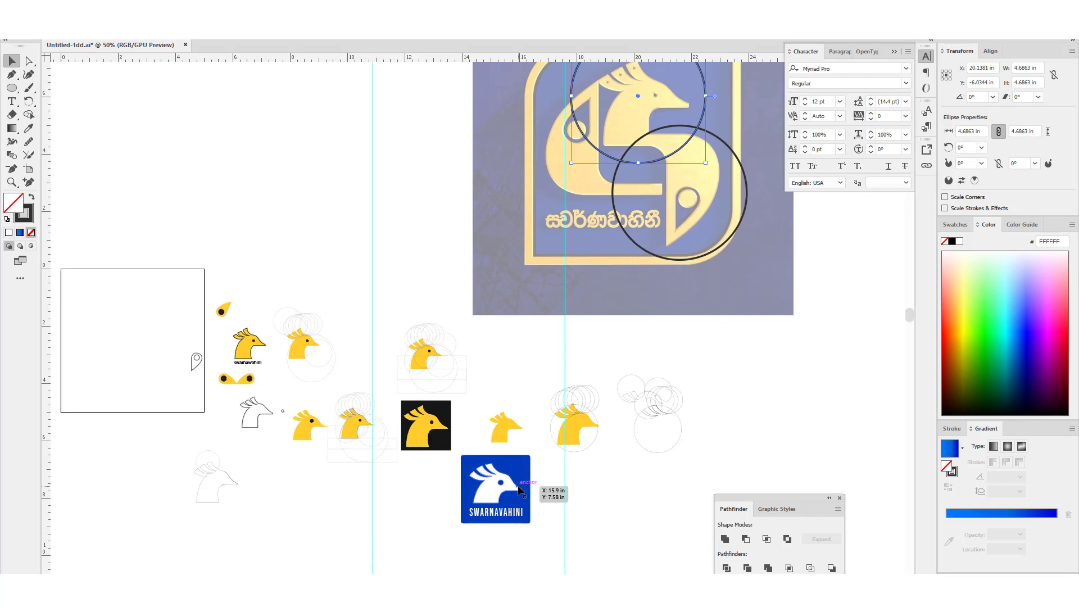
scroll(517, 293, "up", 3)
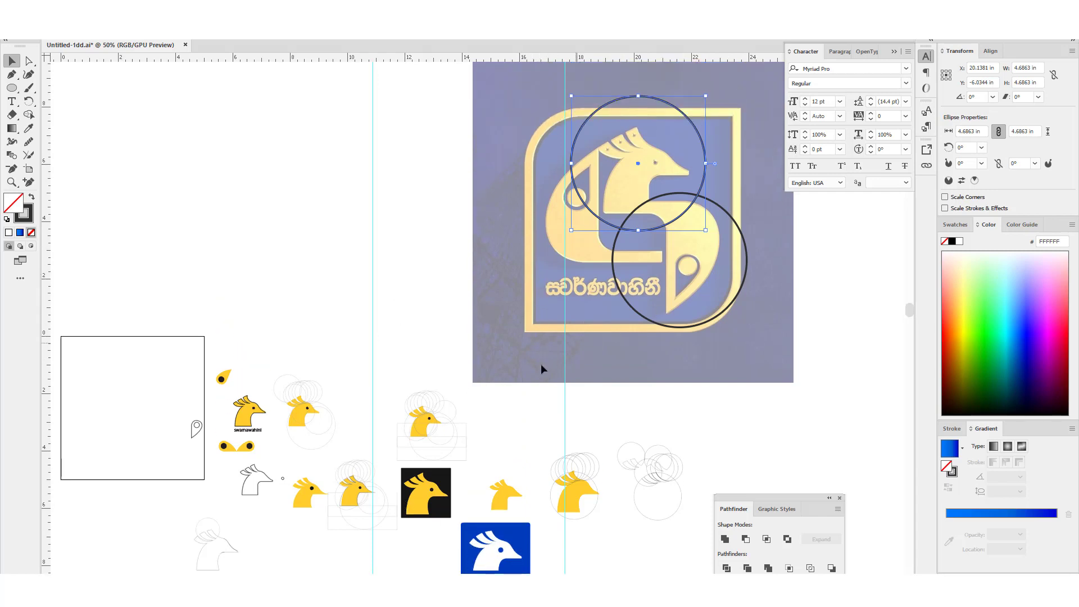
scroll(534, 382, "down", 2)
scroll(450, 442, "up", 1)
scroll(450, 441, "up", 2)
scroll(753, 217, "up", 3)
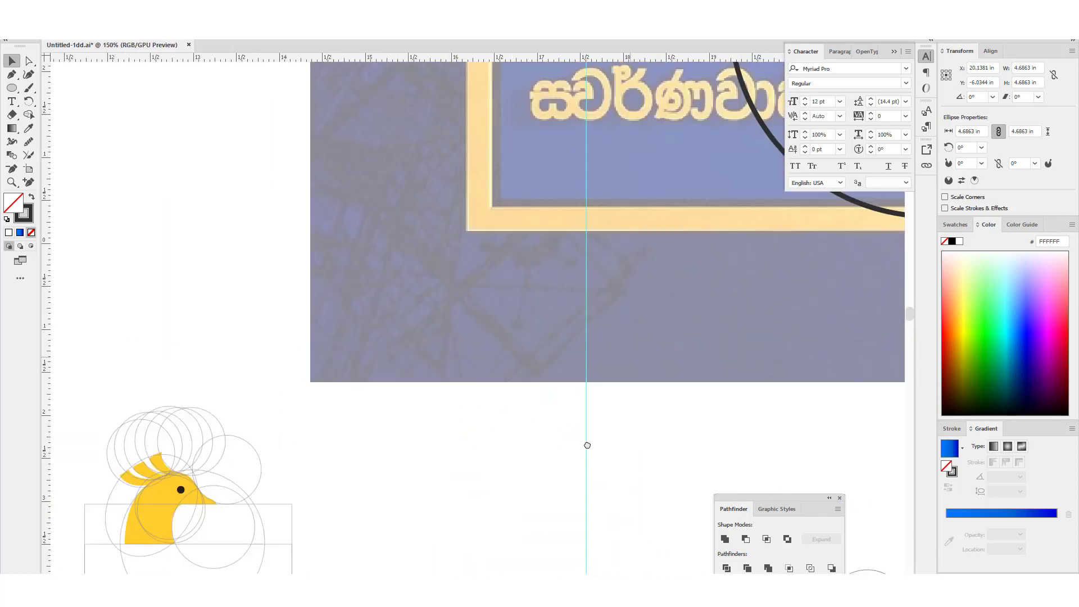
scroll(582, 313, "down", 3)
left_click(574, 282)
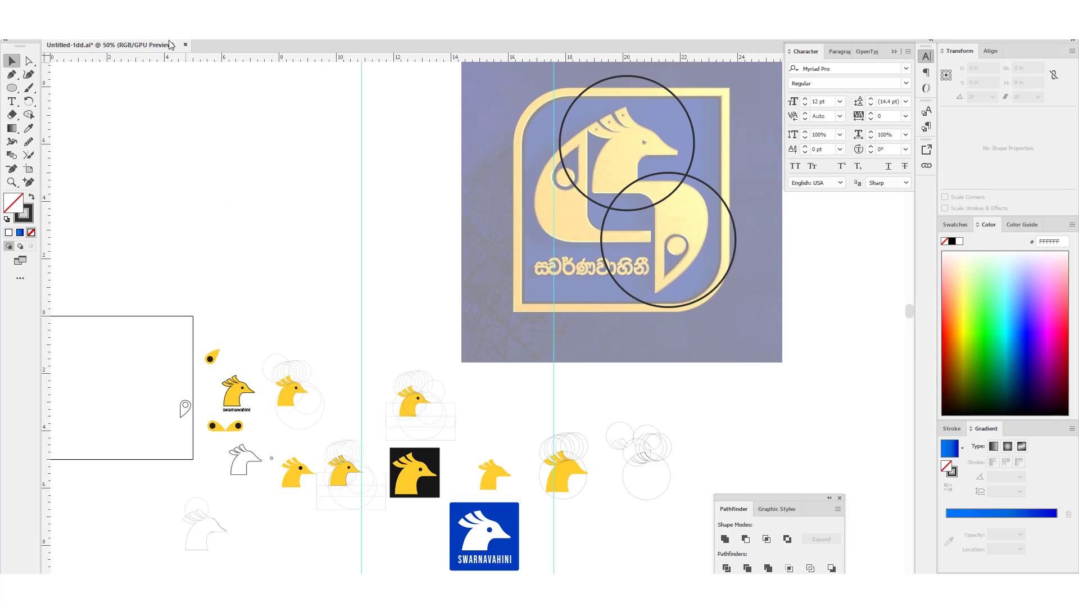
Unlock all artwork and raise the reference photo's opacity to 100%, leaving nothing selected
left_click(98, 22)
left_click(163, 100)
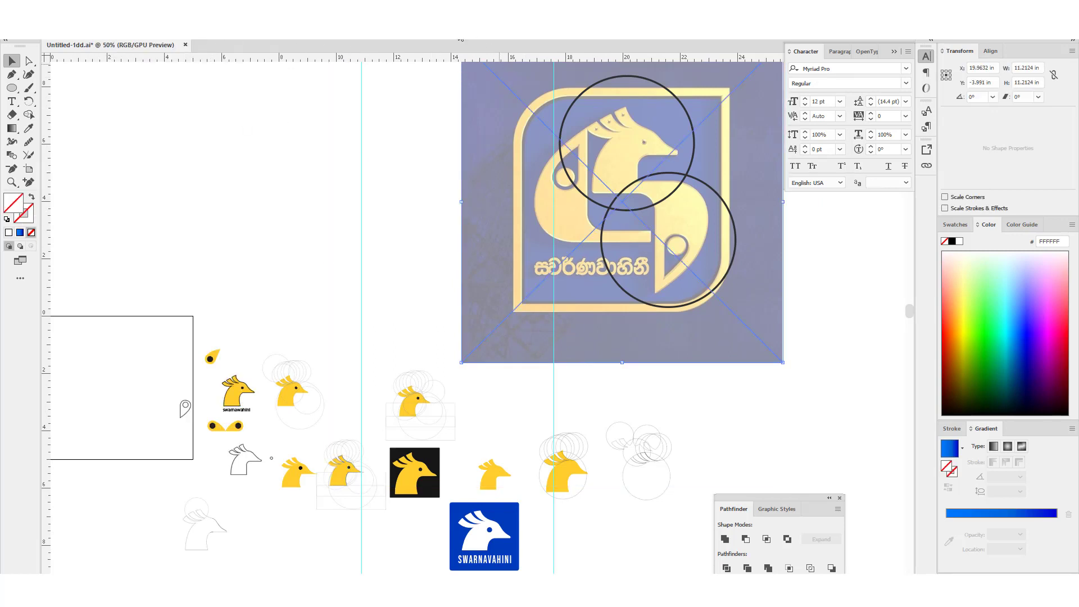
left_click_drag(442, 43, 489, 45)
left_click(368, 201)
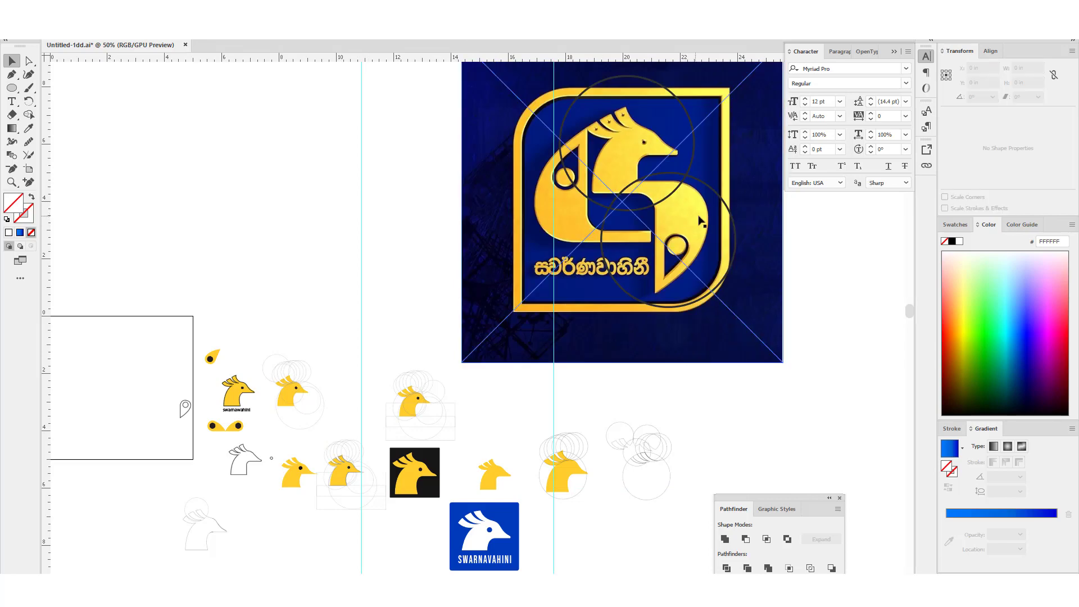
scroll(690, 319, "down", 2)
scroll(692, 320, "down", 1)
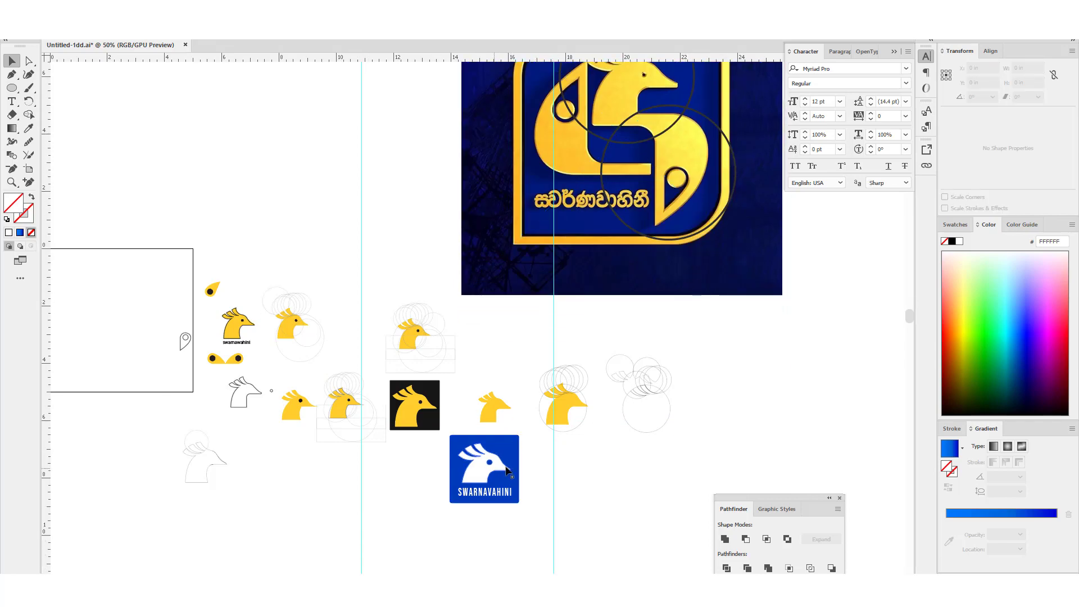
scroll(507, 470, "up", 3)
scroll(562, 354, "down", 4)
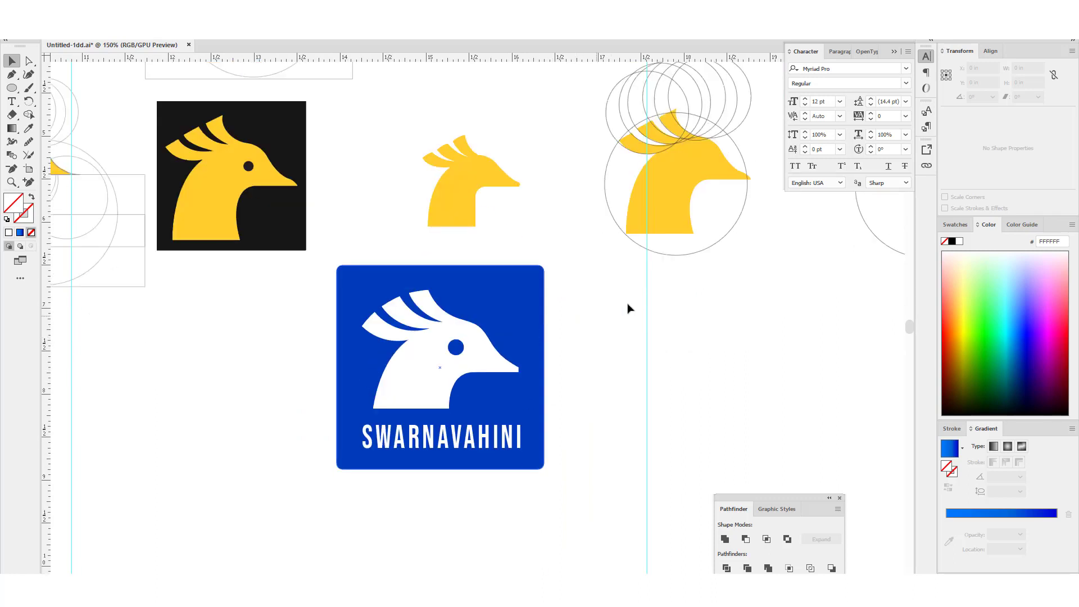
scroll(663, 292, "left", 3)
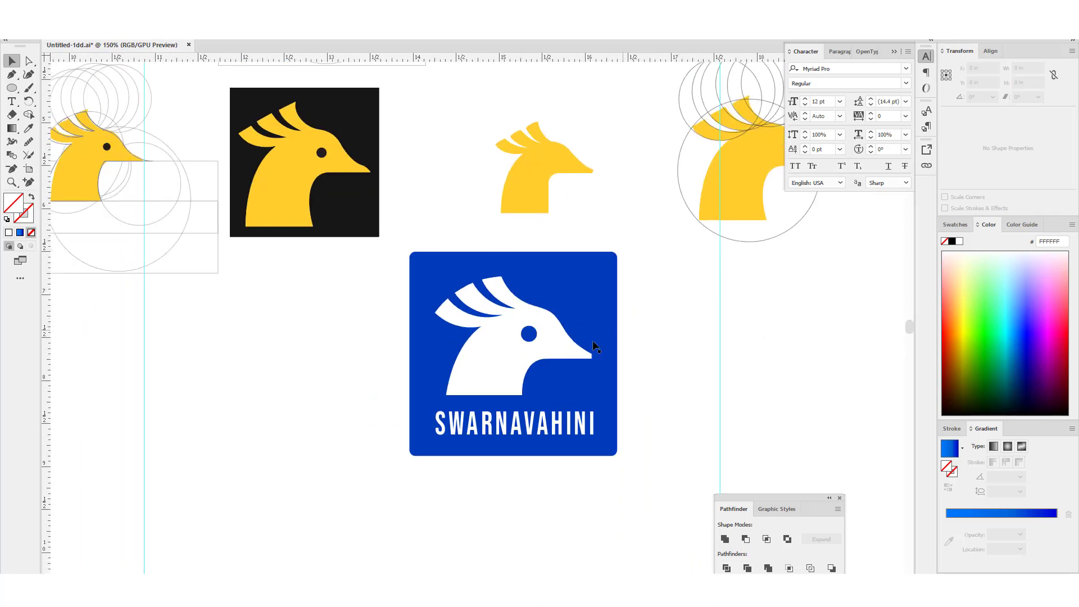
left_click(494, 425)
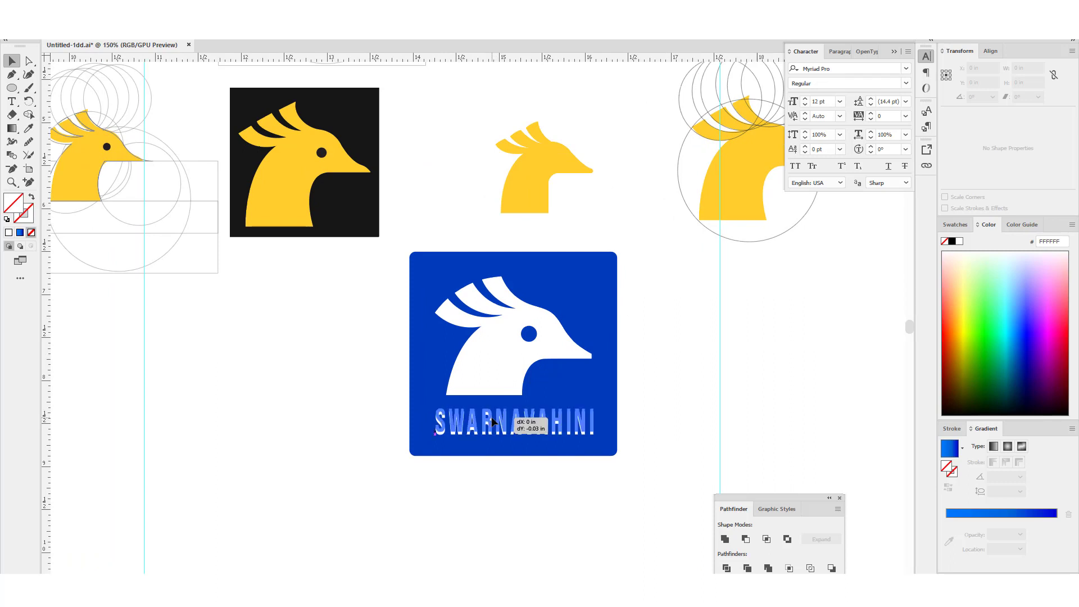
left_click(676, 371)
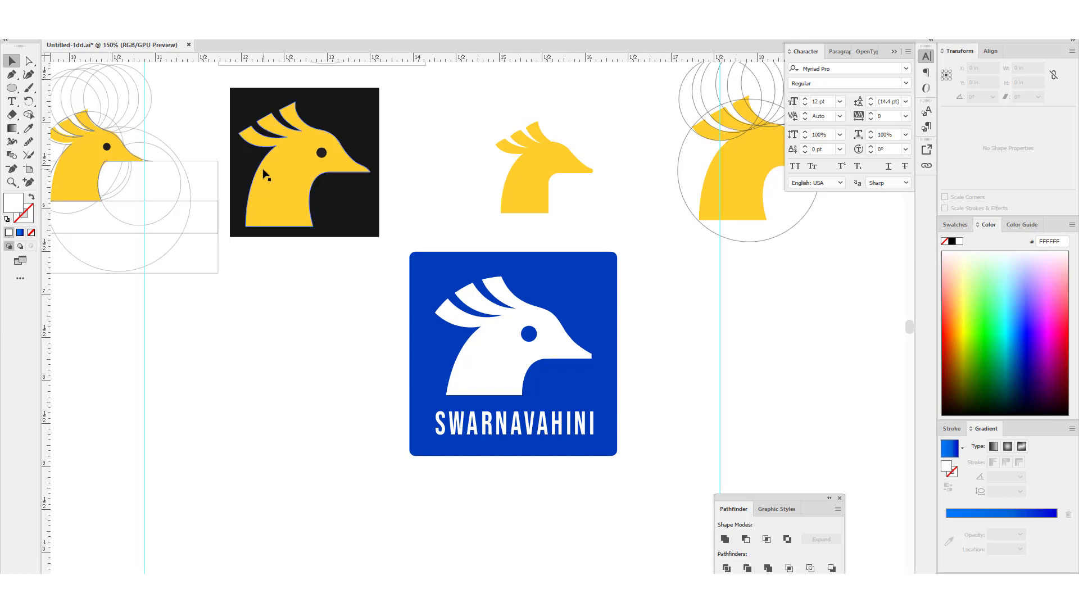
left_click(290, 168)
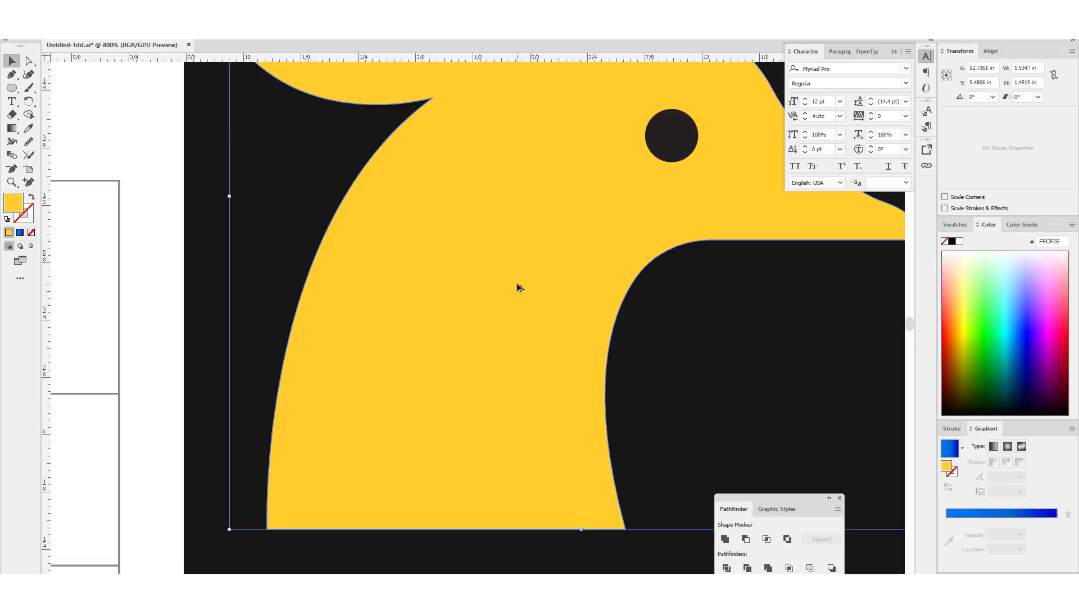
scroll(543, 301, "up", 3)
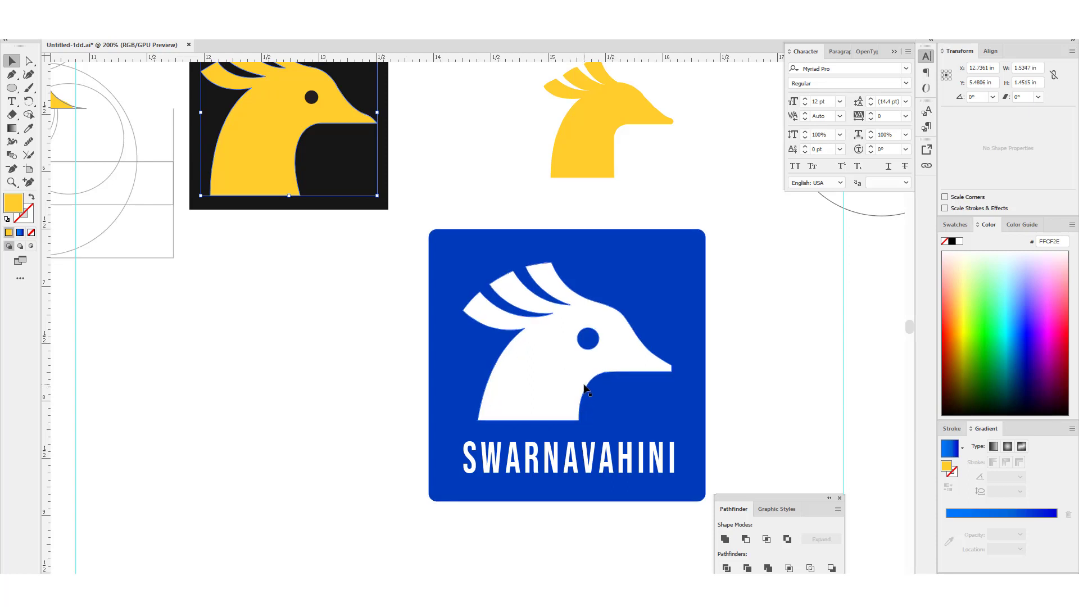
scroll(584, 388, "down", 2)
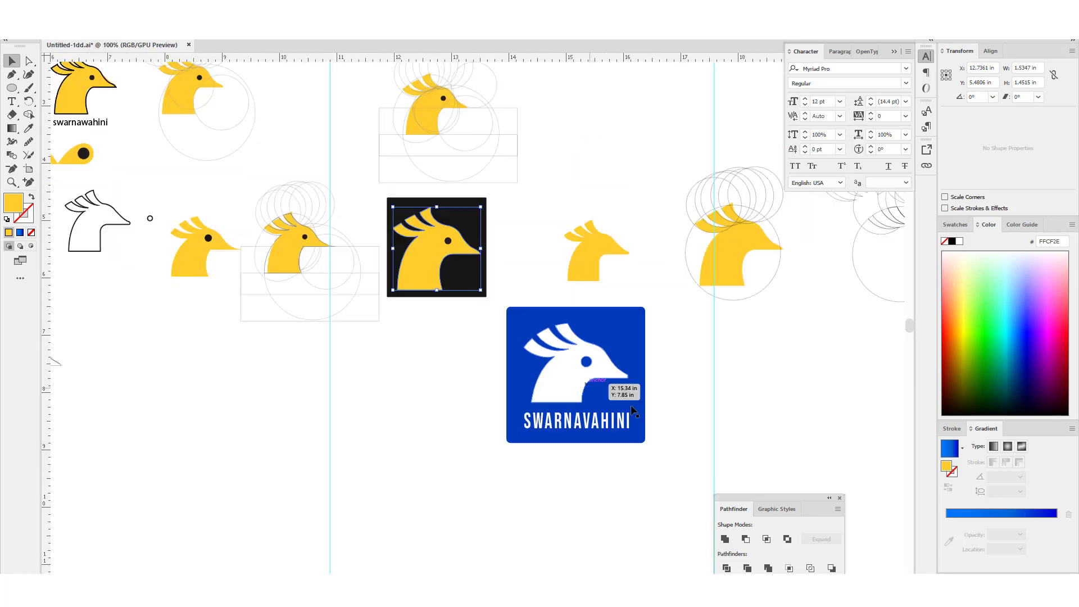
left_click(684, 417)
scroll(684, 417, "right", 5)
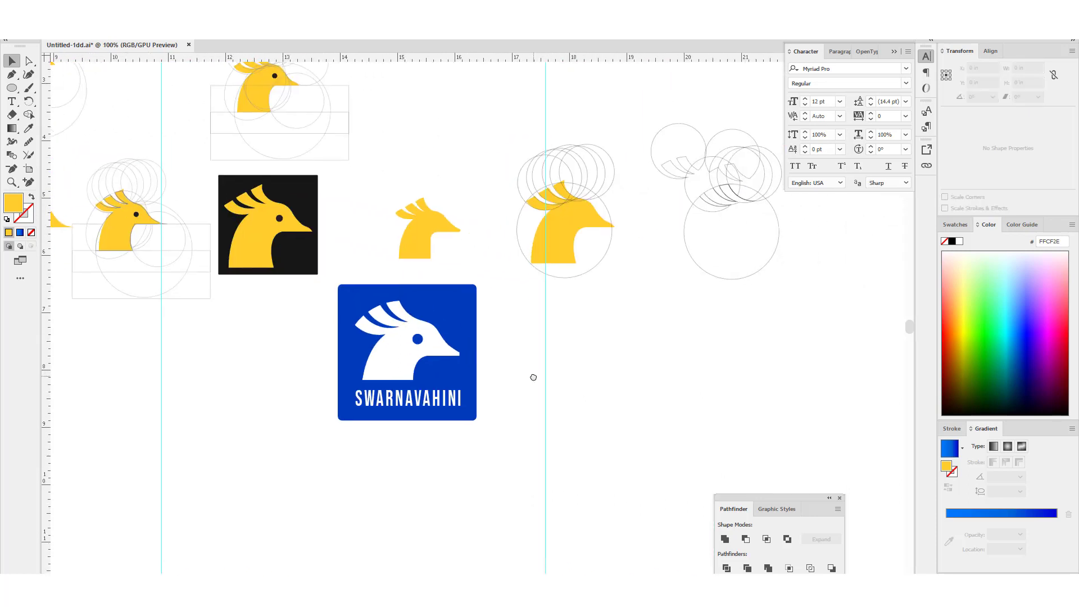
scroll(562, 366, "left", 5)
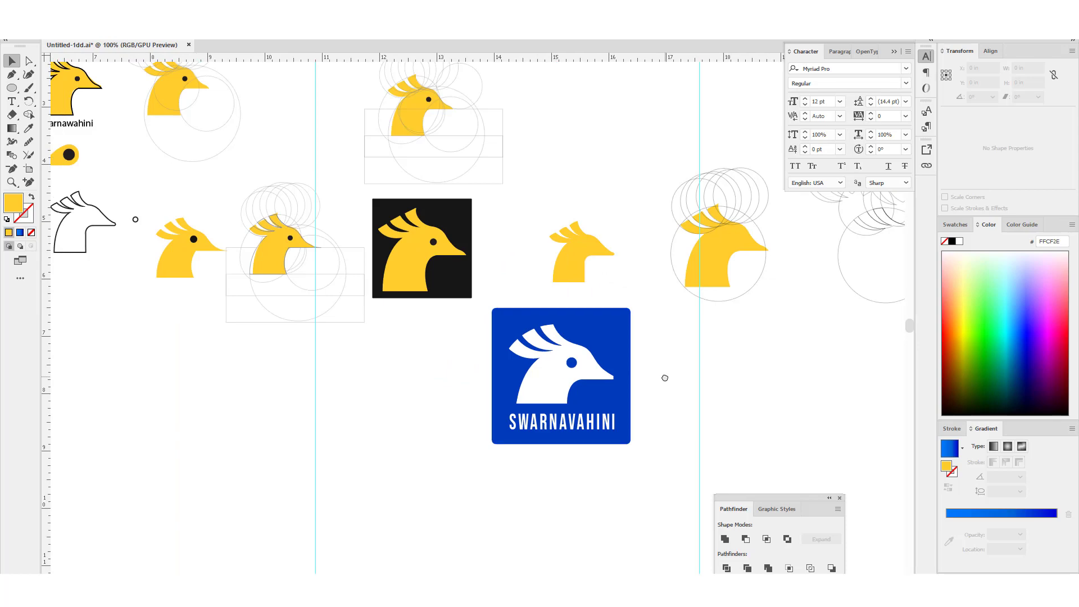
scroll(578, 405, "up", 1)
scroll(577, 405, "up", 1)
scroll(578, 405, "down", 1)
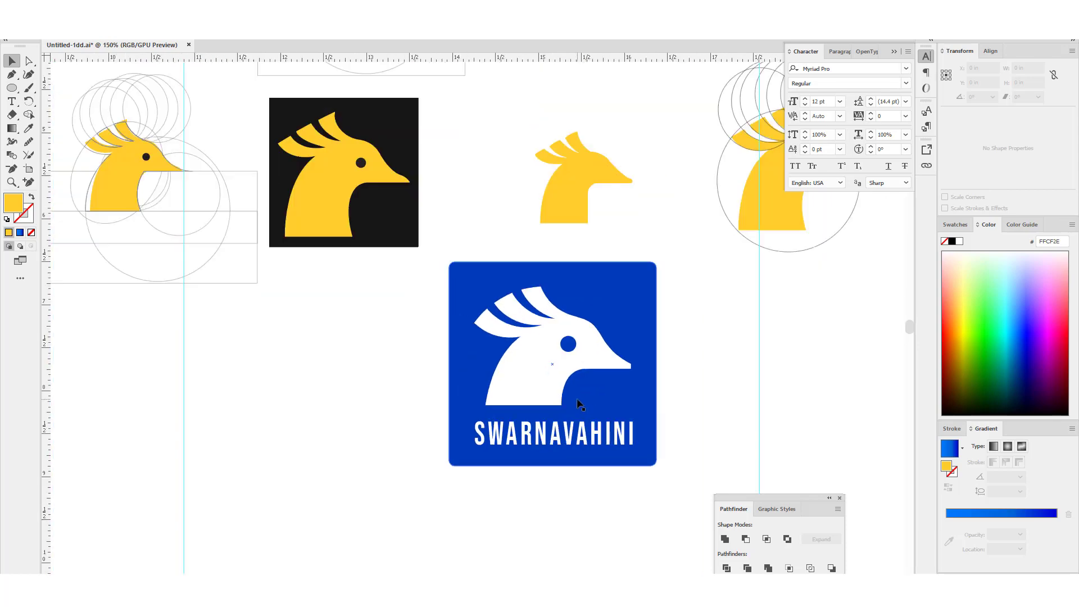
scroll(578, 405, "down", 1)
scroll(646, 397, "down", 1)
scroll(646, 393, "up", 2)
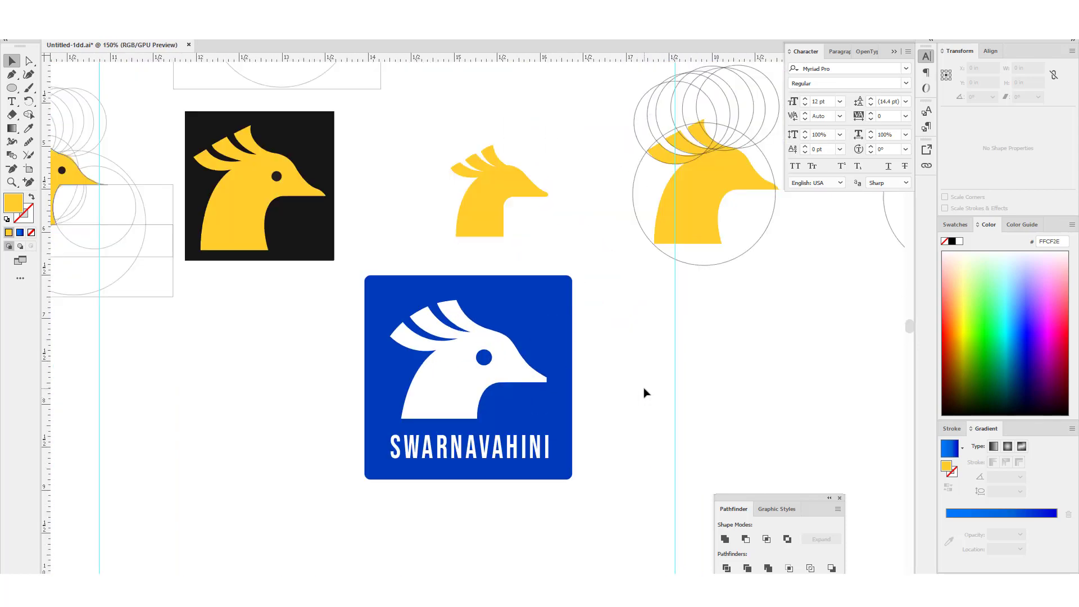
scroll(231, 306, "left", 5)
scroll(231, 306, "up", 1)
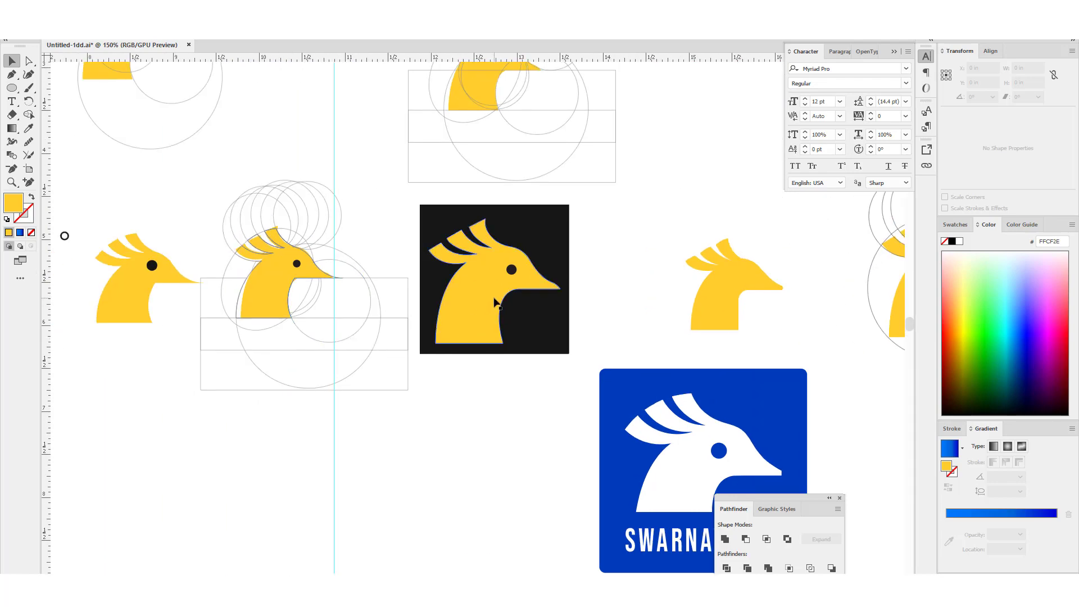
scroll(496, 303, "down", 2)
scroll(496, 304, "up", 4)
scroll(496, 304, "right", 4)
scroll(505, 304, "down", 3)
scroll(505, 304, "left", 2)
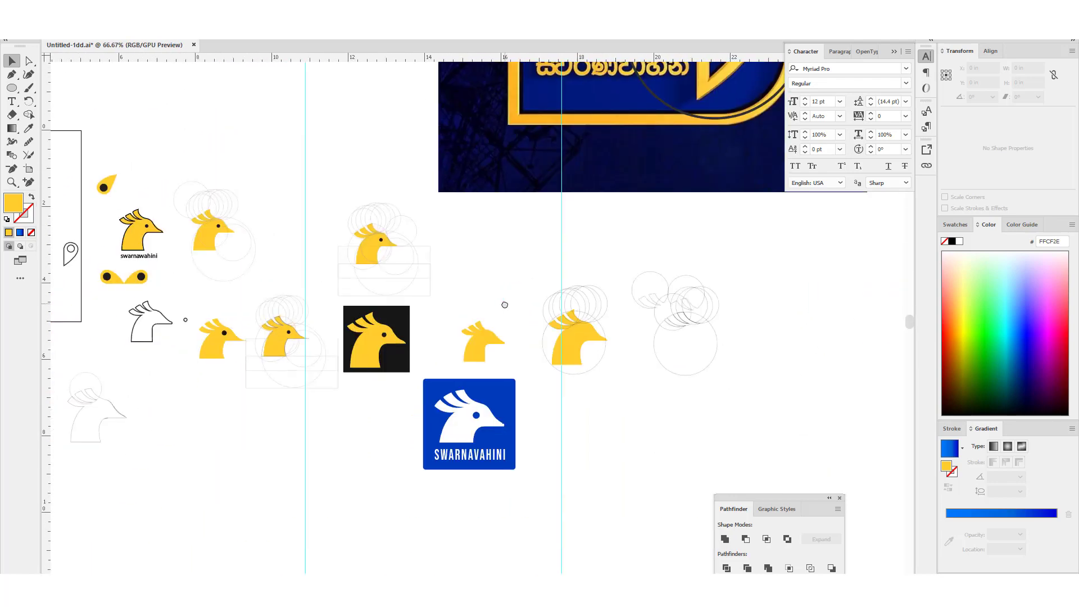
scroll(506, 388, "up", 1)
scroll(506, 388, "up", 4)
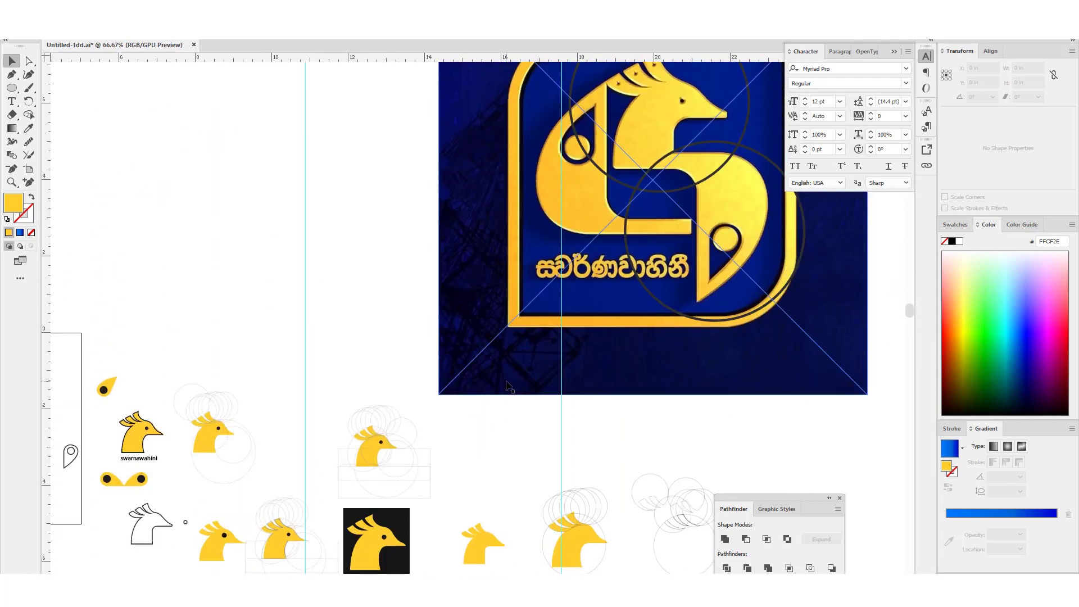
scroll(508, 386, "down", 5)
scroll(495, 442, "up", 4)
scroll(494, 442, "down", 5)
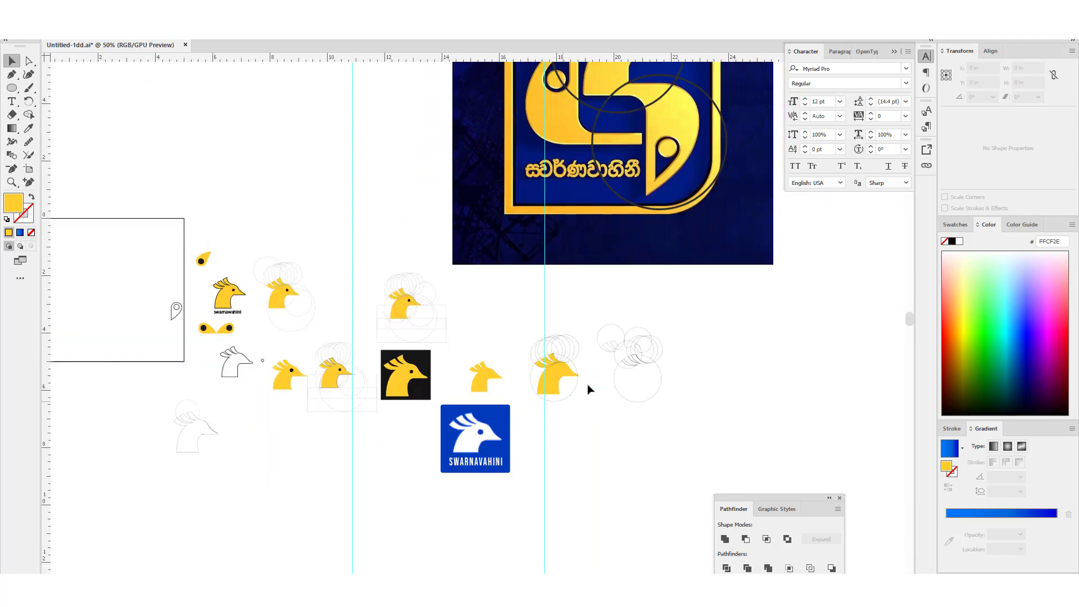
scroll(588, 390, "up", 3)
scroll(355, 472, "down", 3)
scroll(658, 315, "up", 4)
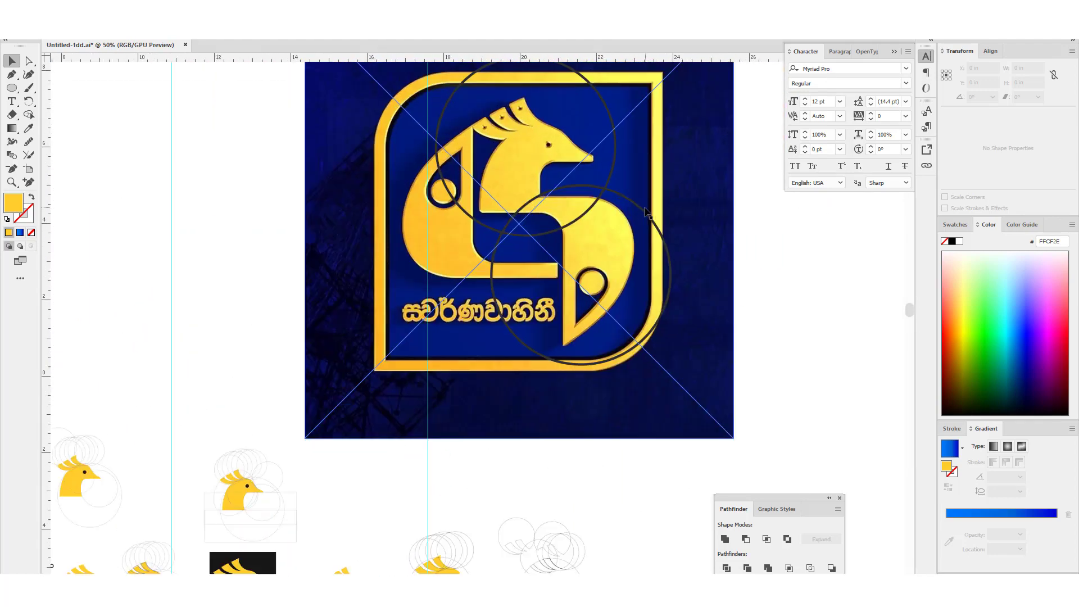
scroll(647, 212, "up", 1)
scroll(513, 424, "down", 5)
scroll(513, 424, "up", 4)
scroll(706, 431, "up", 1)
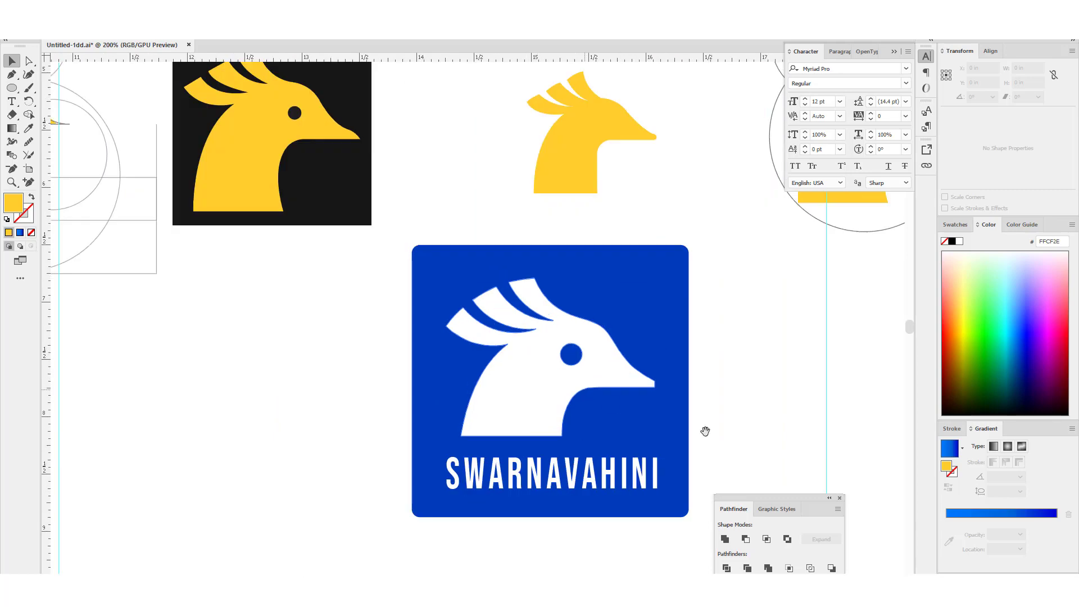
scroll(706, 432, "right", 5)
scroll(629, 400, "left", 4)
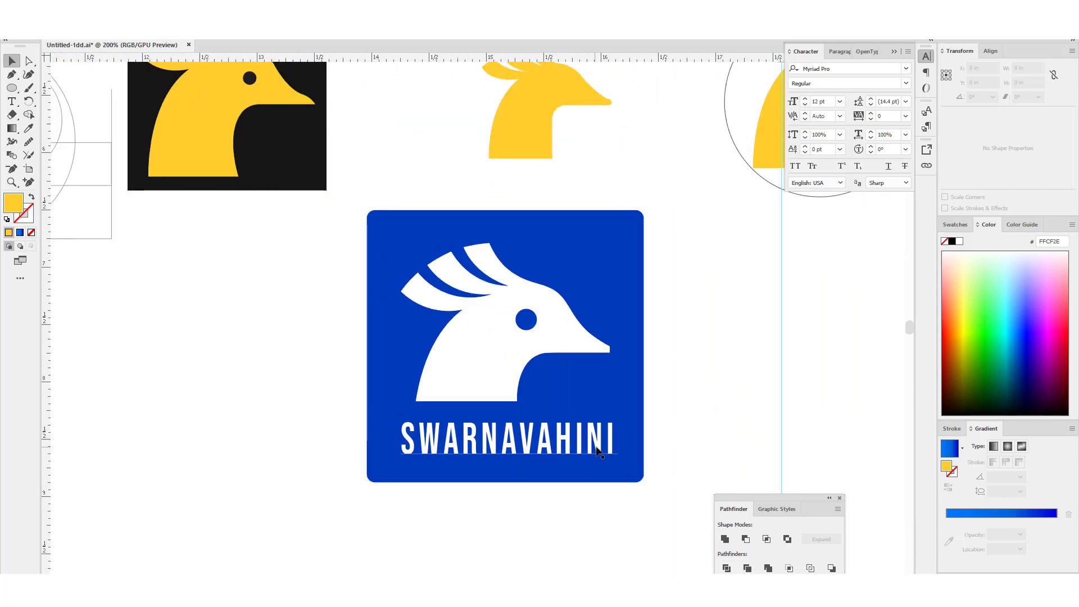
scroll(496, 381, "down", 3)
scroll(551, 369, "up", 4)
scroll(596, 234, "up", 1)
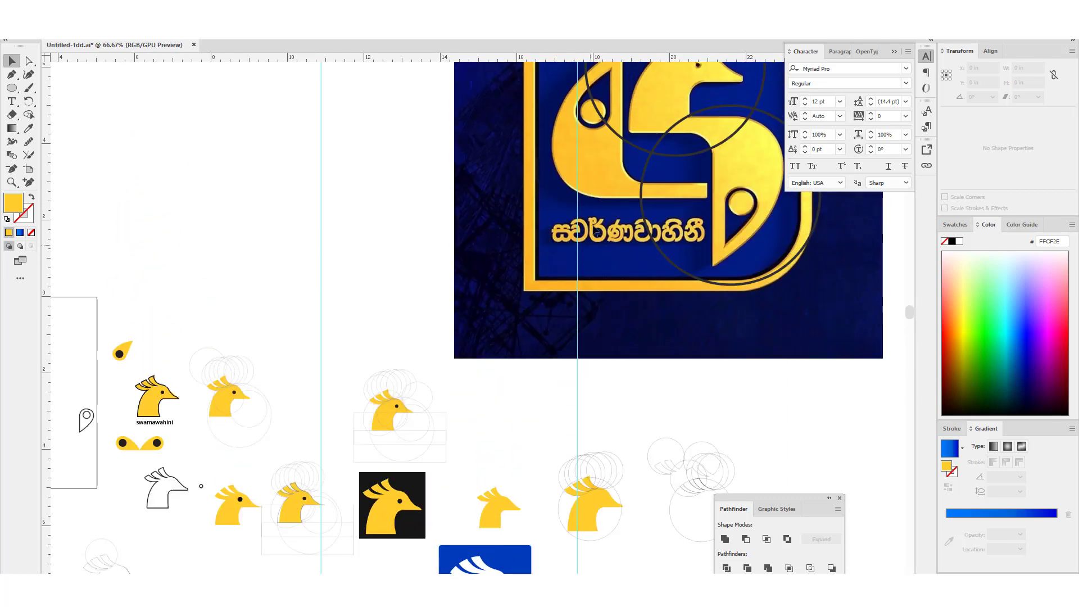
scroll(585, 281, "down", 3)
scroll(513, 450, "up", 1)
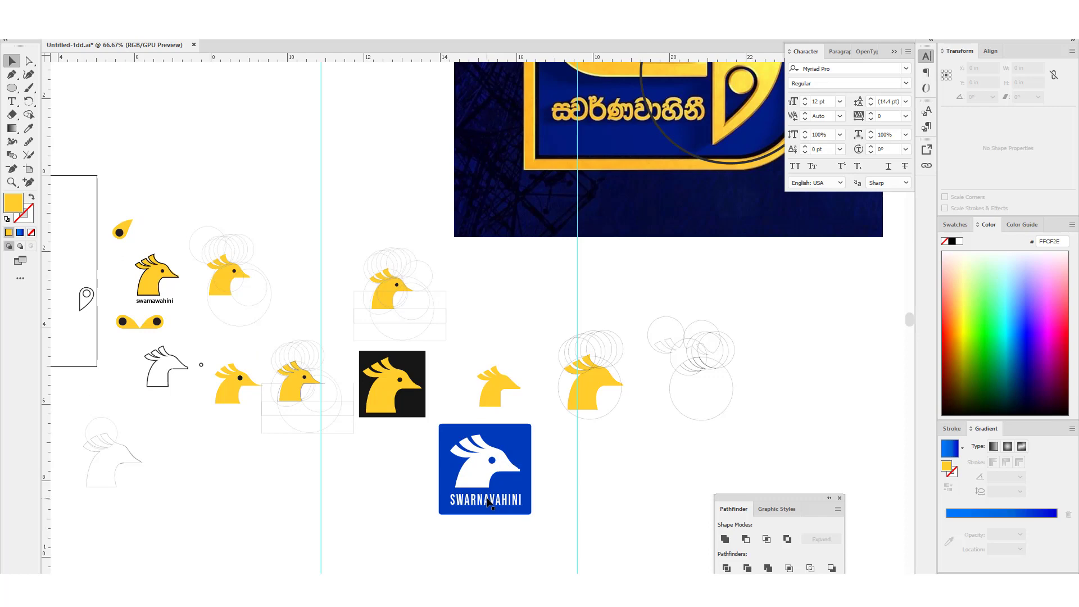
scroll(475, 503, "up", 4)
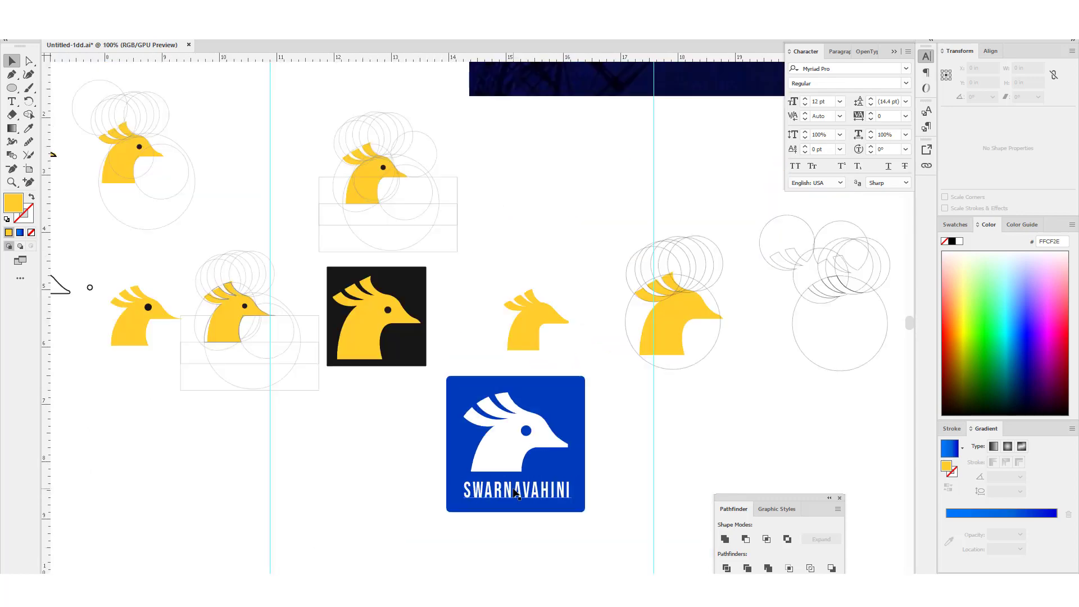
scroll(515, 493, "down", 6)
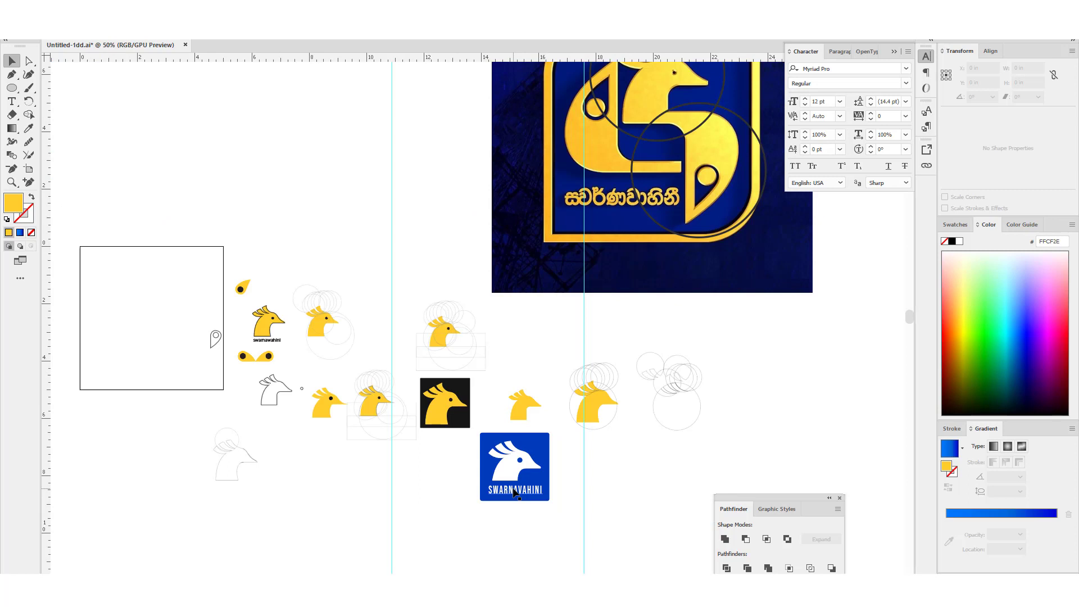
scroll(515, 493, "up", 1)
scroll(514, 493, "up", 2)
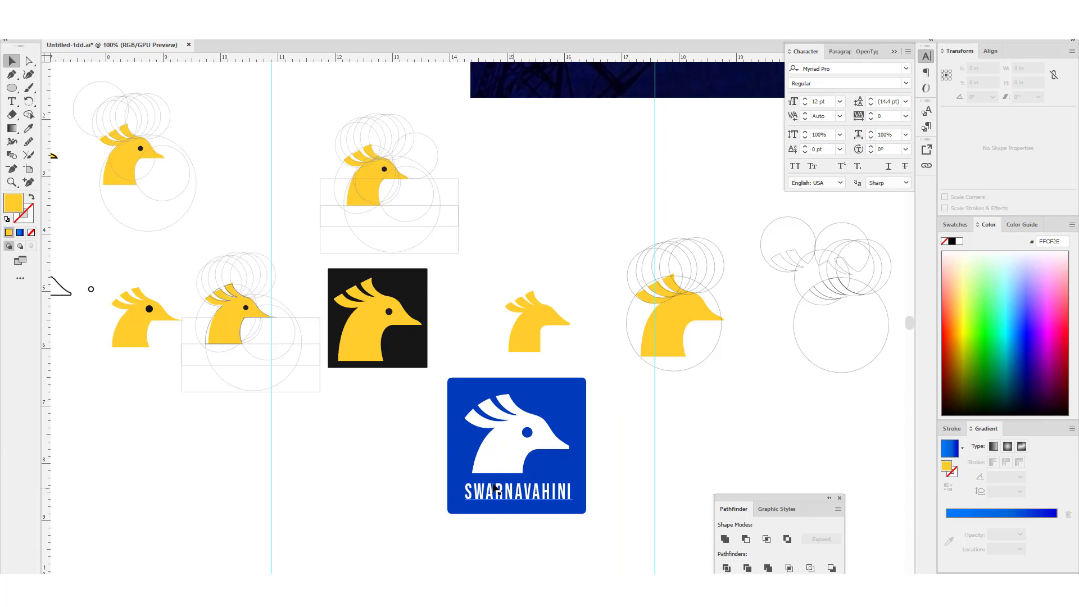
mouse_move(251, 423)
left_mouse_down()
mouse_move(676, 424)
mouse_move(202, 394)
left_mouse_up()
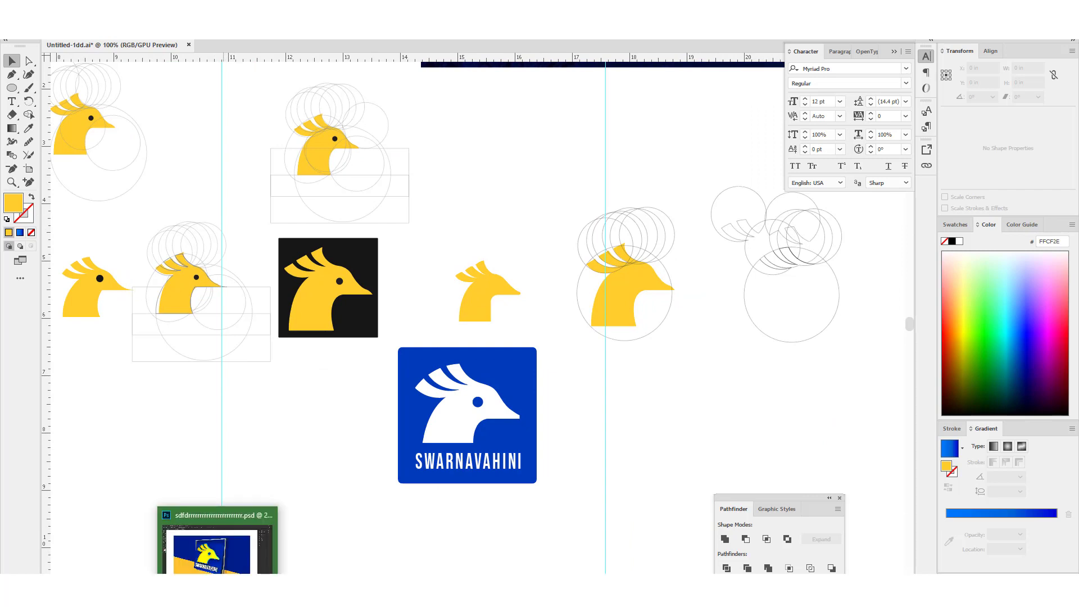
View the 3D yellow-and-blue SWARNAVAHINI logo mockup in Photoshop, then return to the Logo Design Sri Lanka group
left_click(217, 543)
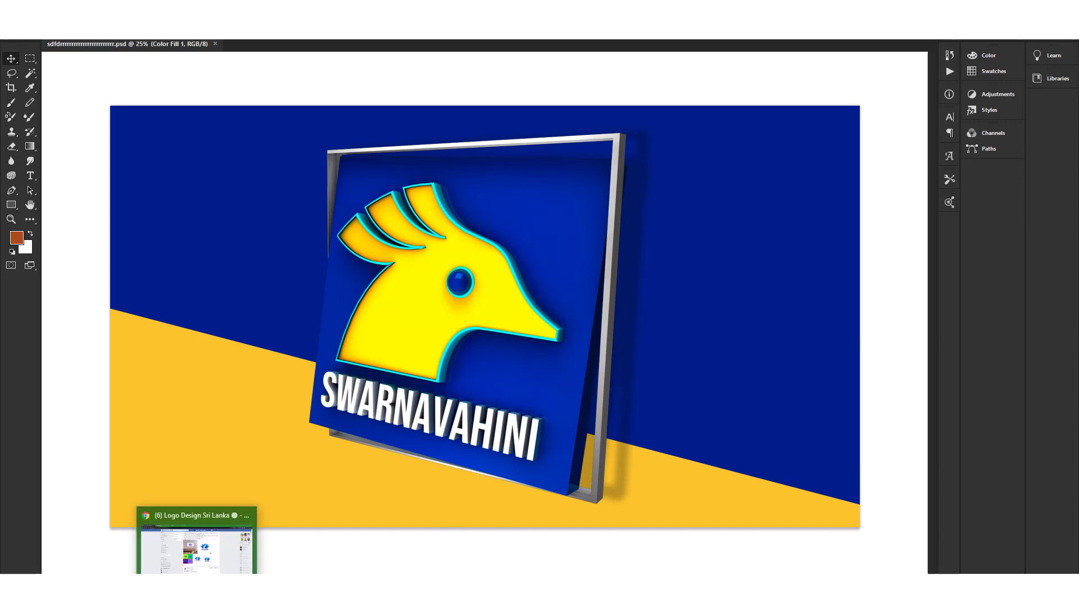
left_click(202, 569)
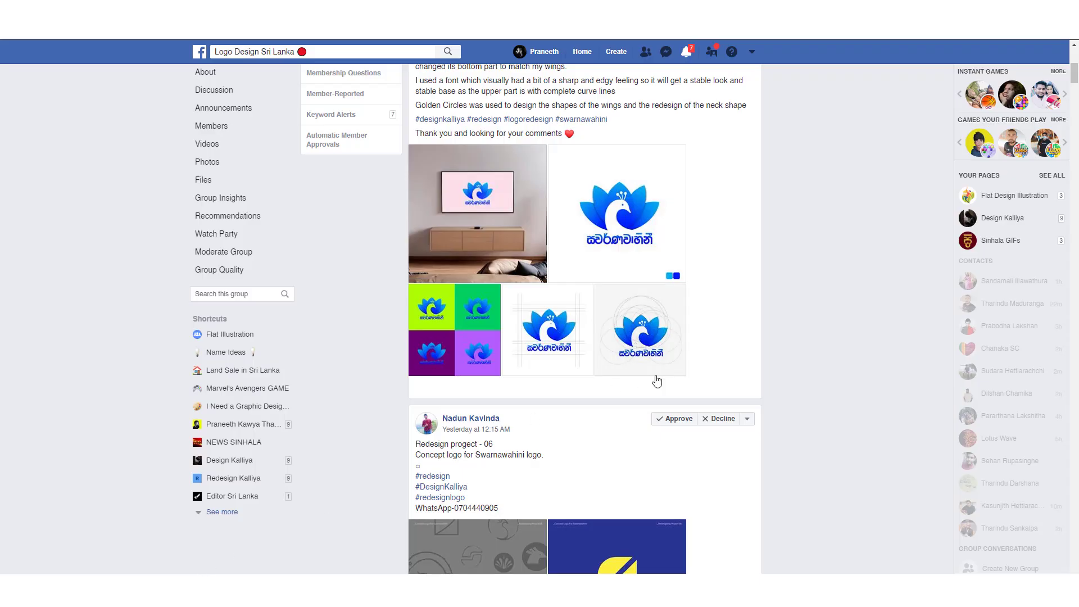
Scroll down the pending Swarnavahini entries past the triangle and gold designs to the orange peacock post
scroll(657, 380, "up", 5)
scroll(656, 380, "up", 1)
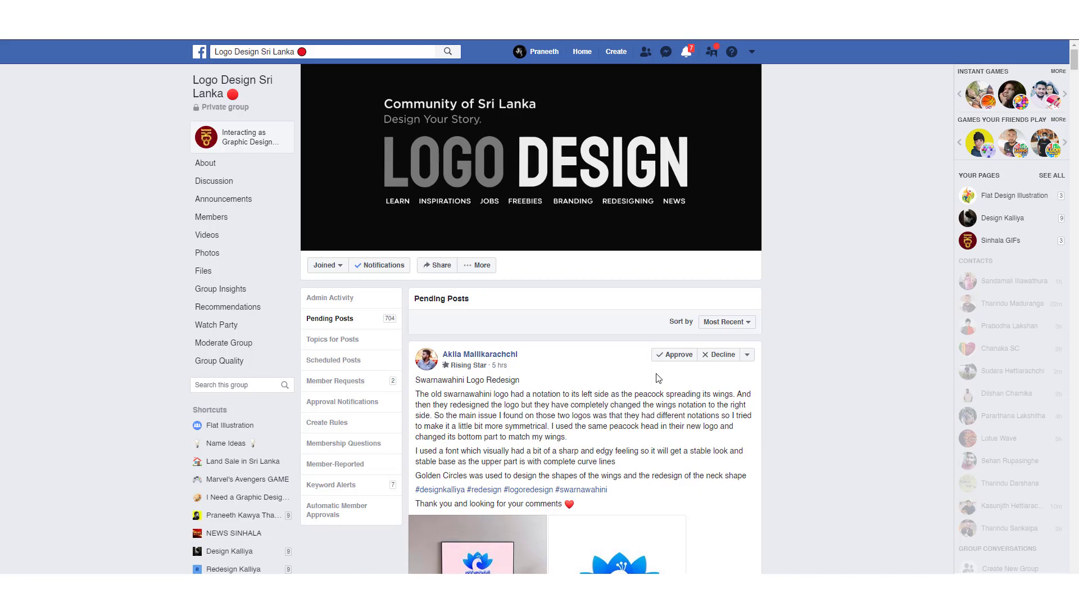
scroll(659, 378, "down", 2)
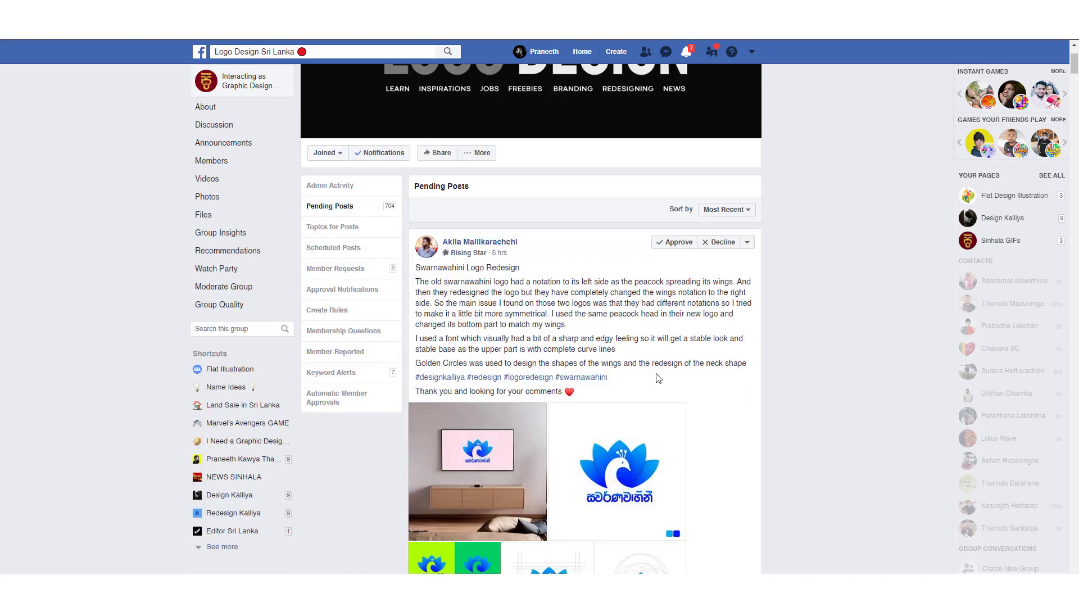
scroll(658, 379, "down", 2)
scroll(657, 378, "down", 2)
scroll(658, 379, "down", 3)
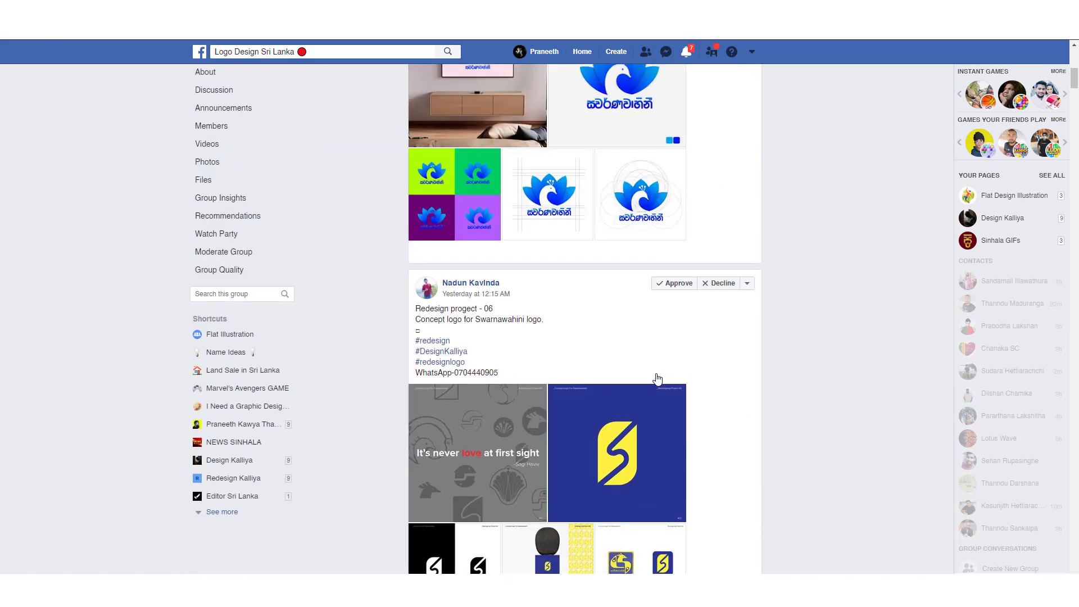
scroll(658, 379, "down", 4)
scroll(658, 379, "down", 2)
scroll(657, 379, "up", 3)
scroll(657, 379, "up", 2)
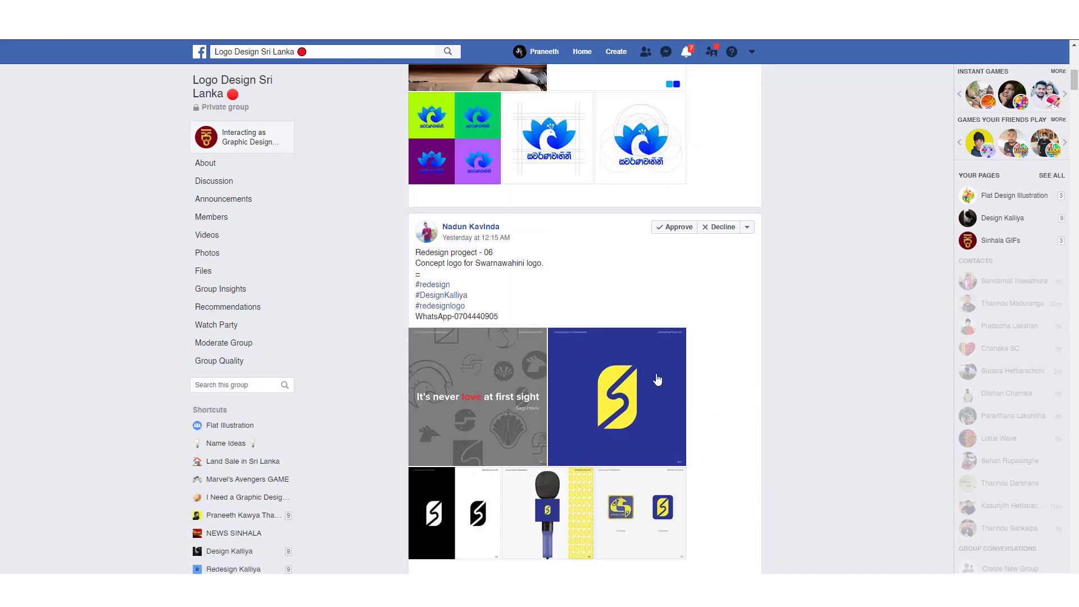
scroll(658, 380, "up", 6)
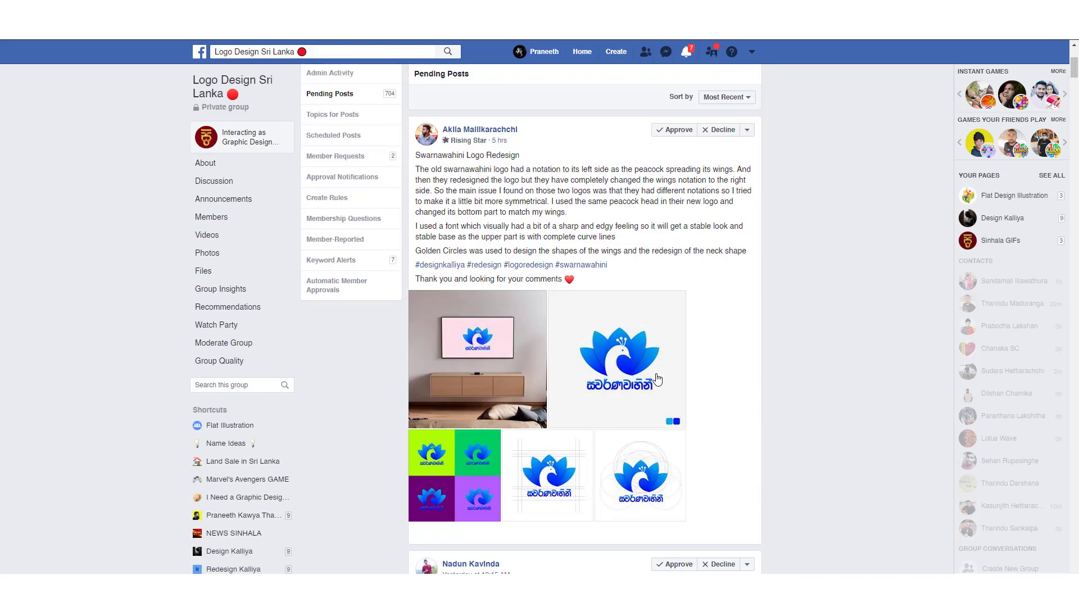
scroll(658, 379, "down", 2)
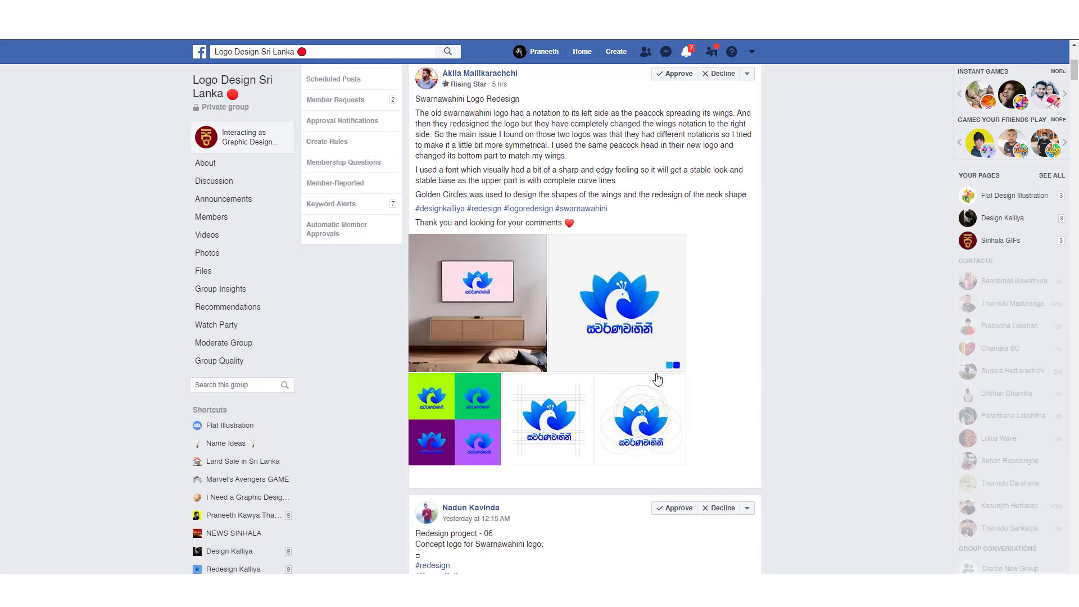
scroll(657, 379, "down", 1)
scroll(658, 379, "down", 2)
scroll(659, 379, "down", 1)
scroll(656, 374, "down", 3)
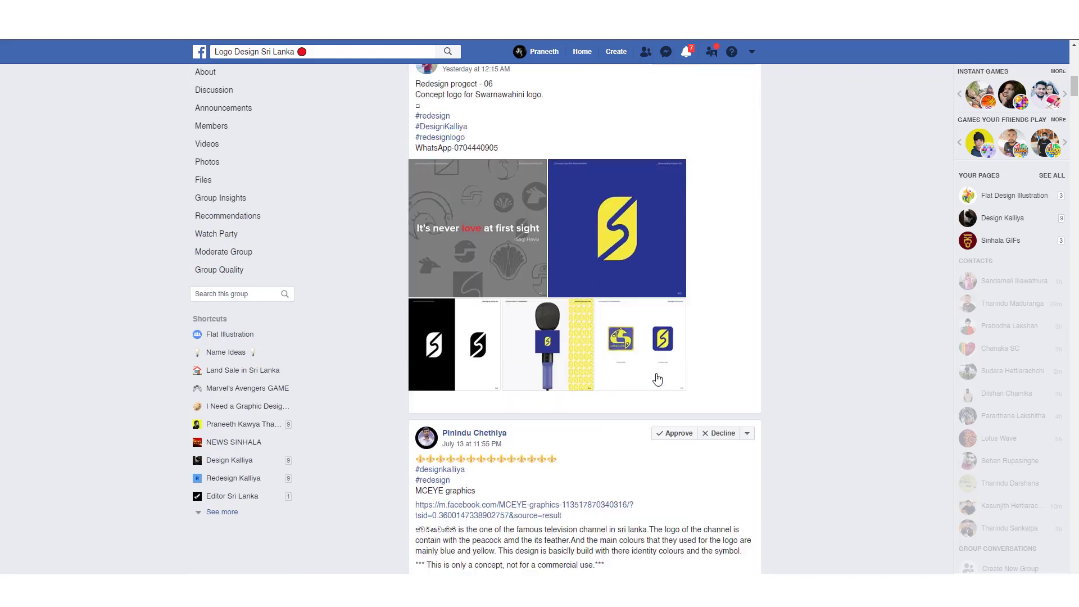
scroll(656, 373, "down", 1)
scroll(657, 378, "down", 2)
scroll(657, 378, "down", 3)
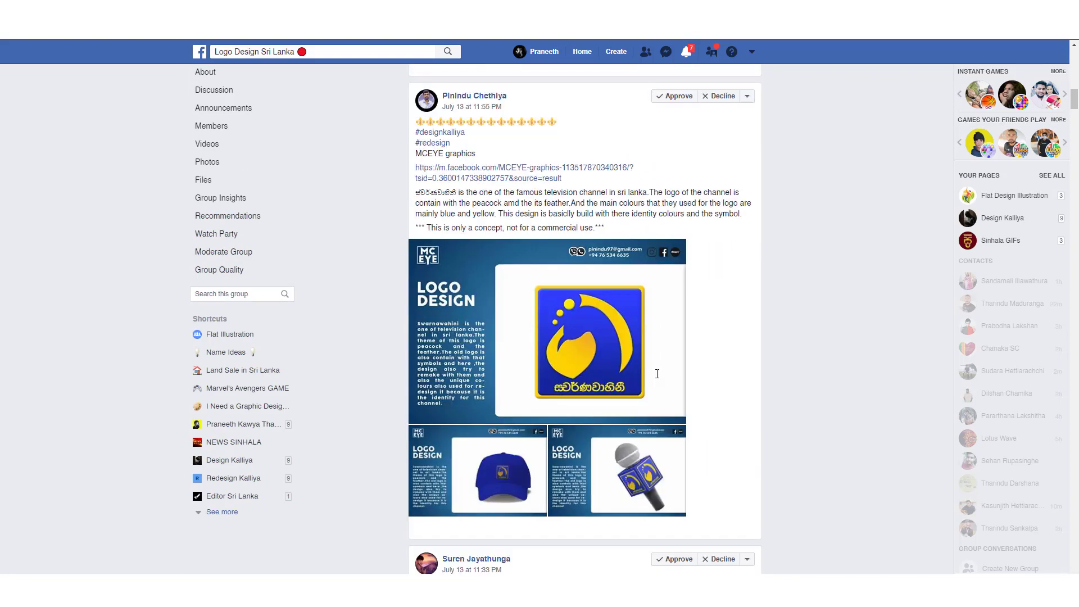
scroll(656, 377, "down", 3)
scroll(655, 374, "down", 3)
scroll(654, 373, "down", 1)
scroll(655, 373, "down", 4)
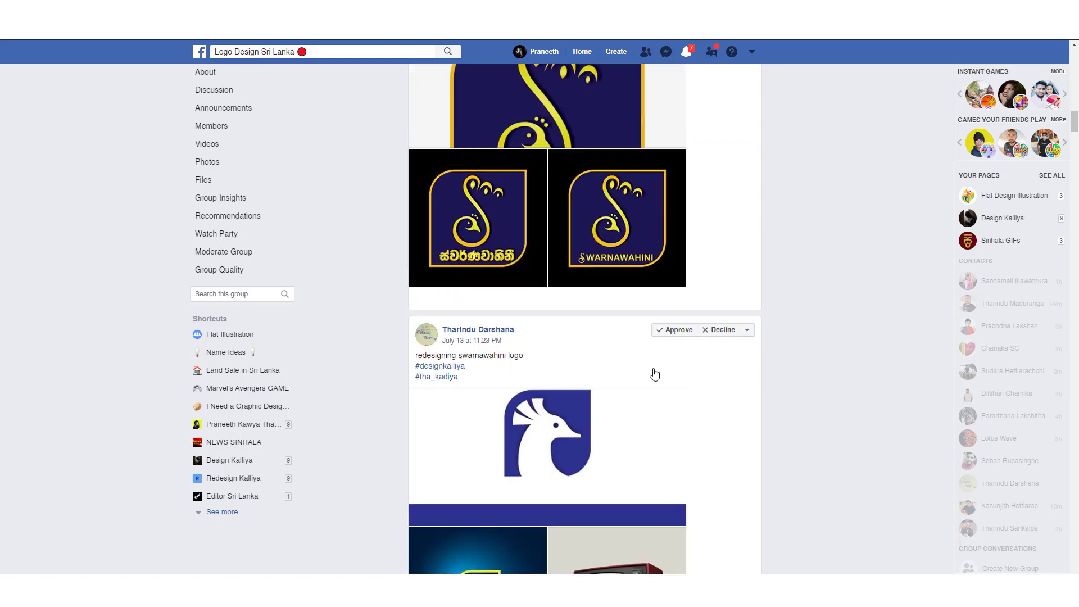
scroll(655, 374, "up", 4)
scroll(655, 373, "down", 5)
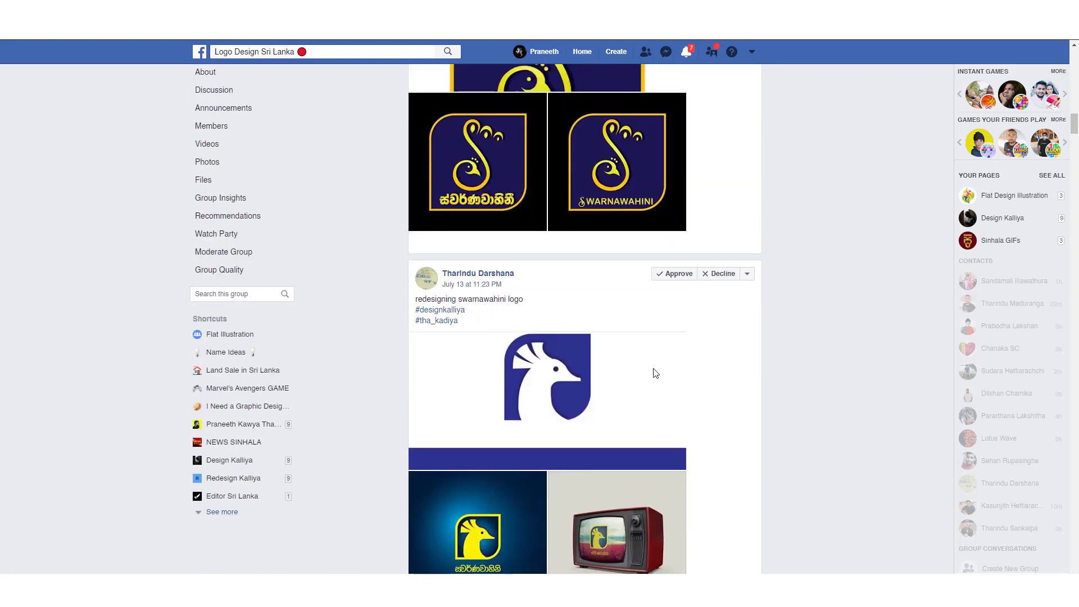
scroll(655, 373, "down", 3)
scroll(656, 374, "down", 2)
scroll(655, 373, "down", 1)
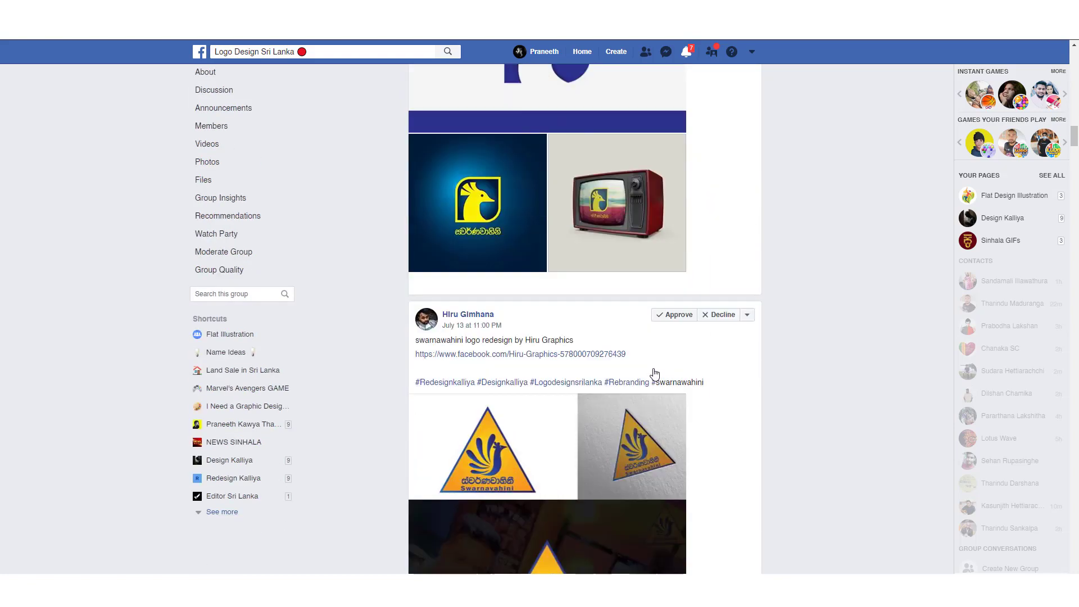
scroll(655, 373, "down", 3)
scroll(655, 373, "down", 5)
scroll(655, 373, "down", 3)
scroll(655, 374, "down", 1)
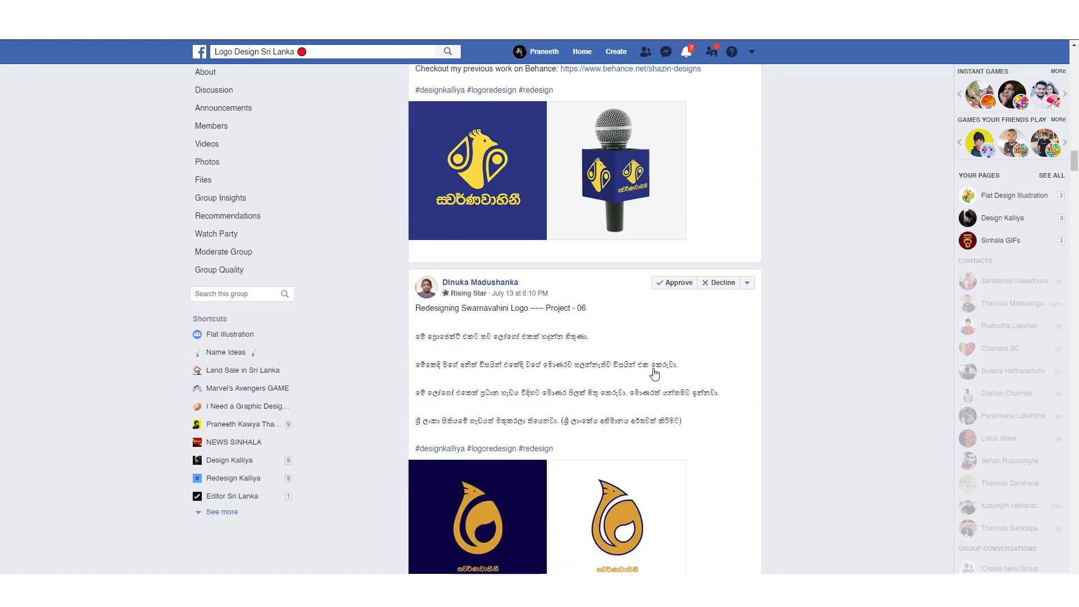
scroll(655, 371, "down", 1)
scroll(654, 369, "down", 3)
scroll(655, 370, "down", 5)
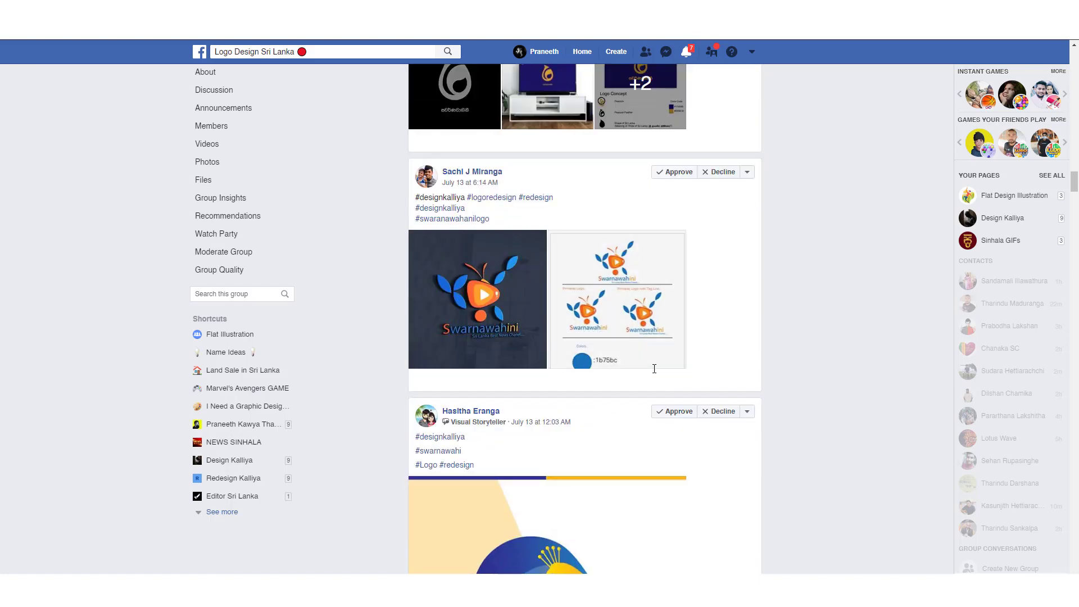
scroll(655, 371, "down", 2)
scroll(655, 374, "up", 3)
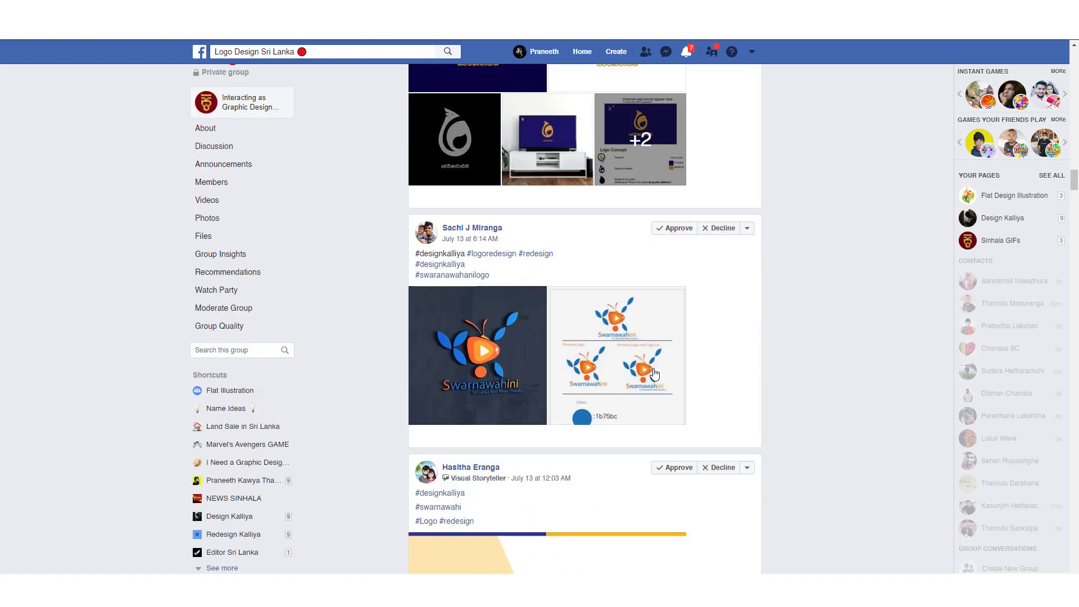
scroll(654, 373, "down", 4)
scroll(655, 372, "down", 5)
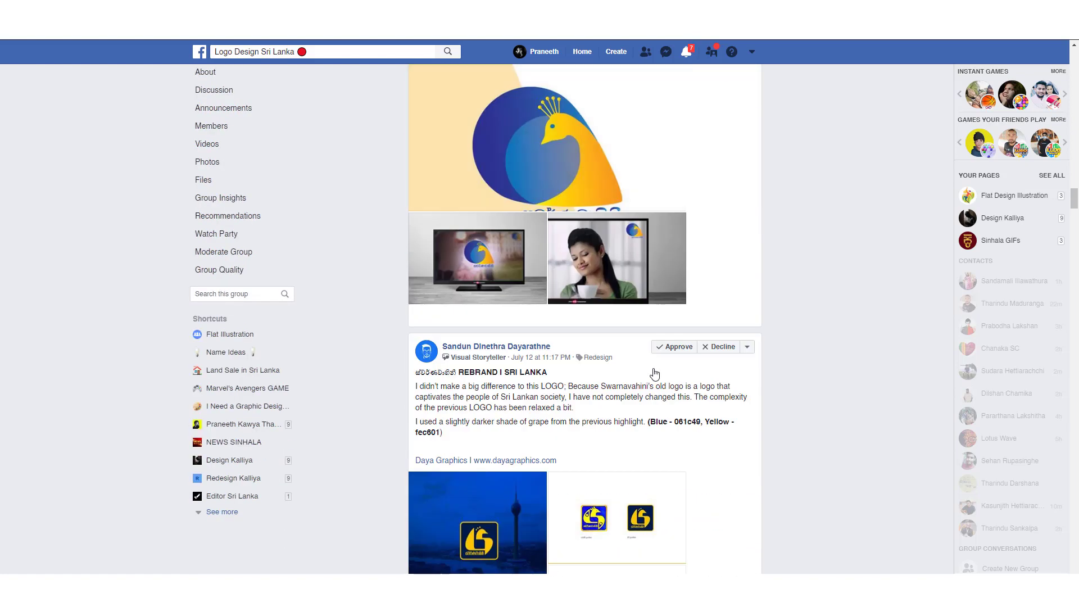
scroll(655, 374, "down", 6)
scroll(655, 371, "down", 2)
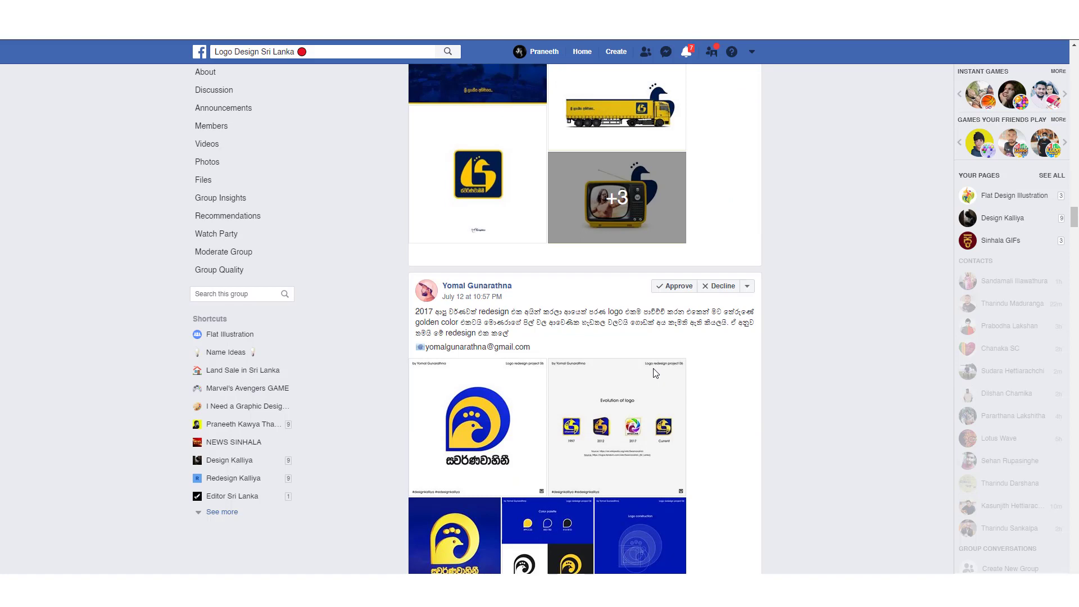
scroll(655, 373, "down", 4)
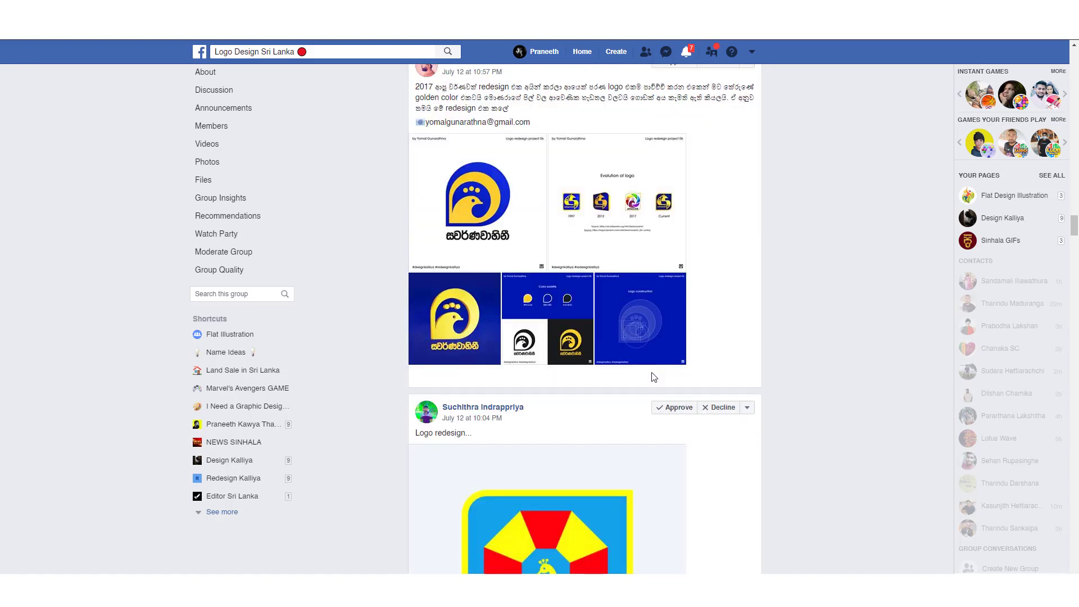
scroll(654, 375, "down", 4)
scroll(654, 376, "down", 8)
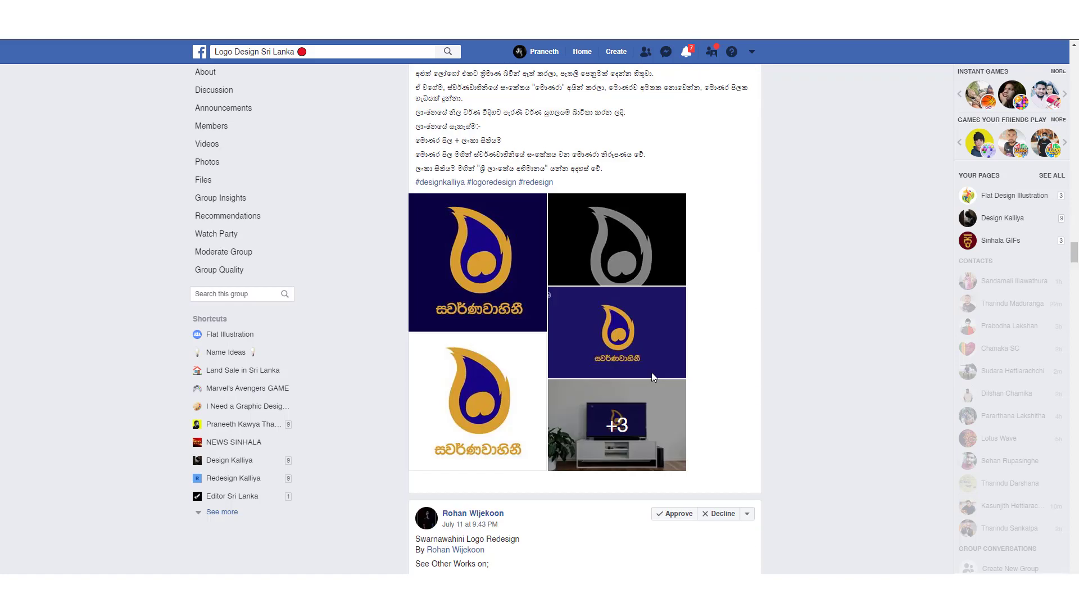
scroll(654, 377, "down", 5)
scroll(653, 377, "down", 4)
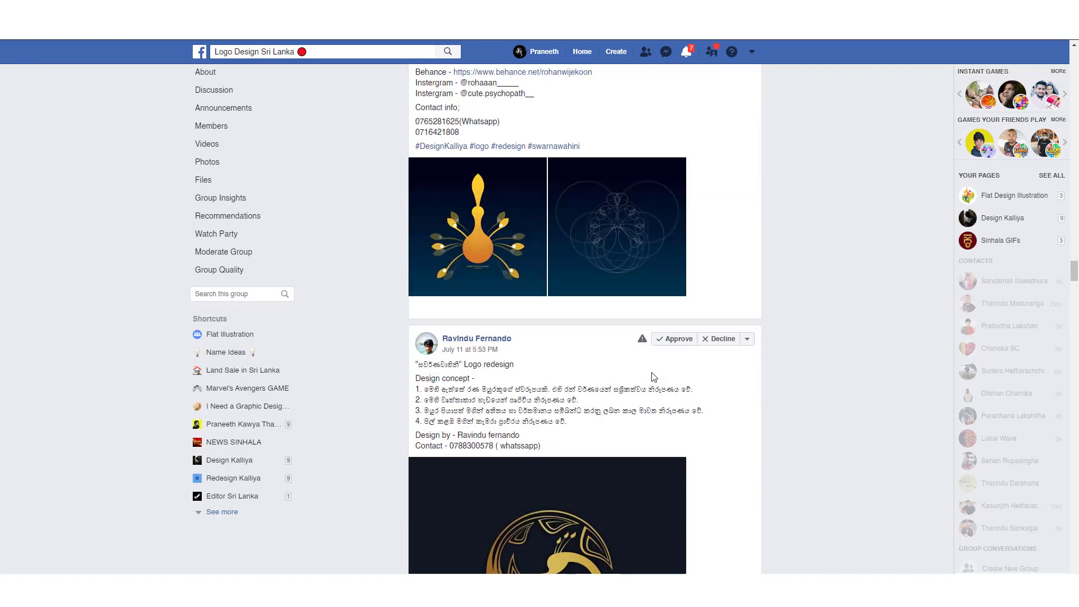
scroll(654, 376, "down", 4)
scroll(653, 377, "down", 3)
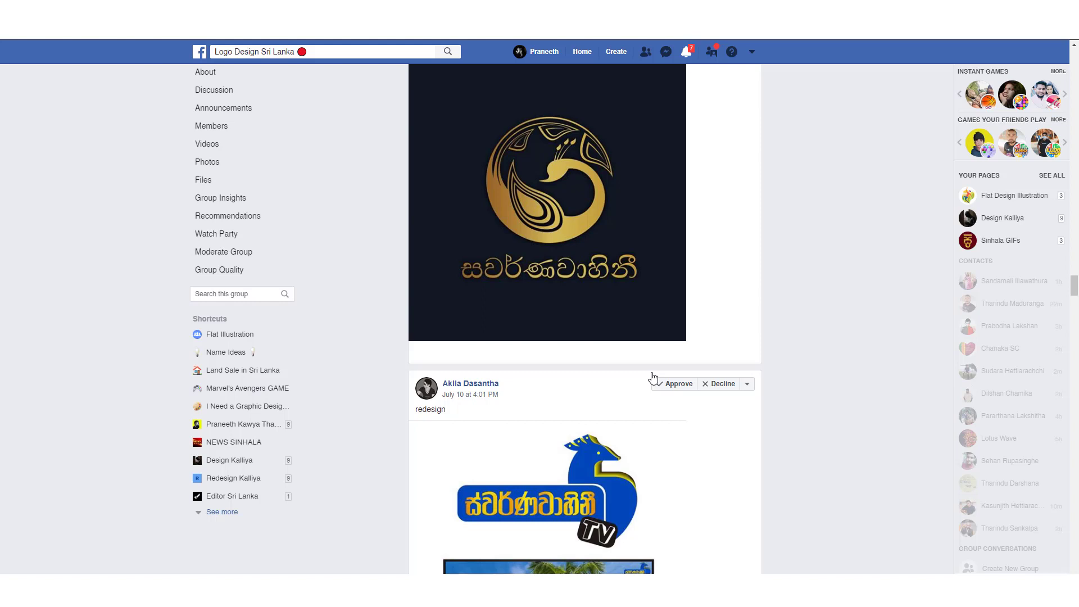
scroll(653, 377, "up", 4)
scroll(652, 376, "up", 5)
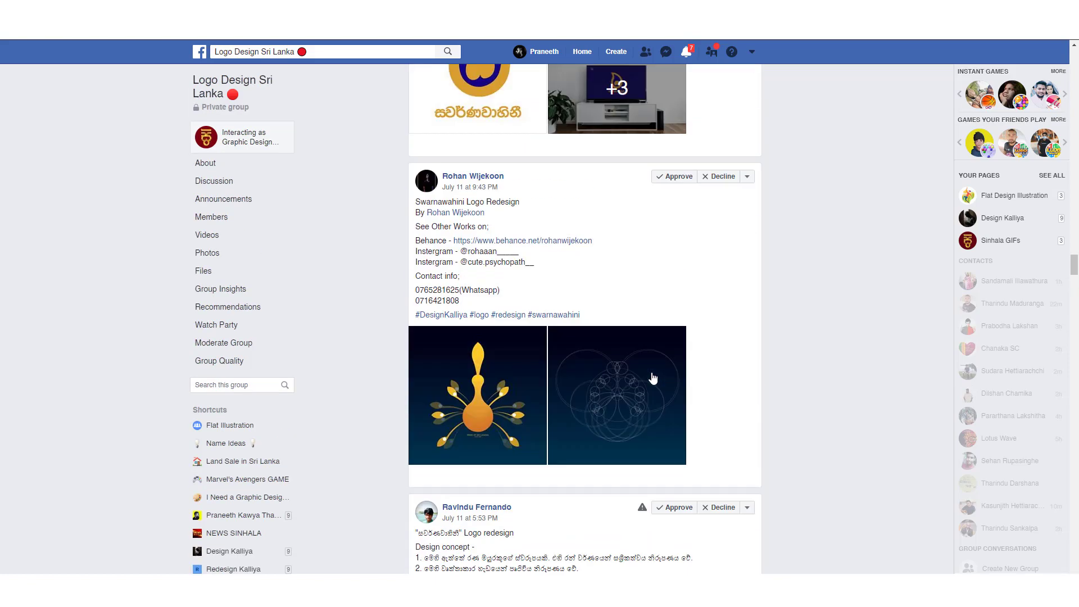
scroll(653, 377, "up", 5)
scroll(653, 377, "up", 3)
scroll(653, 378, "down", 2)
scroll(652, 378, "down", 5)
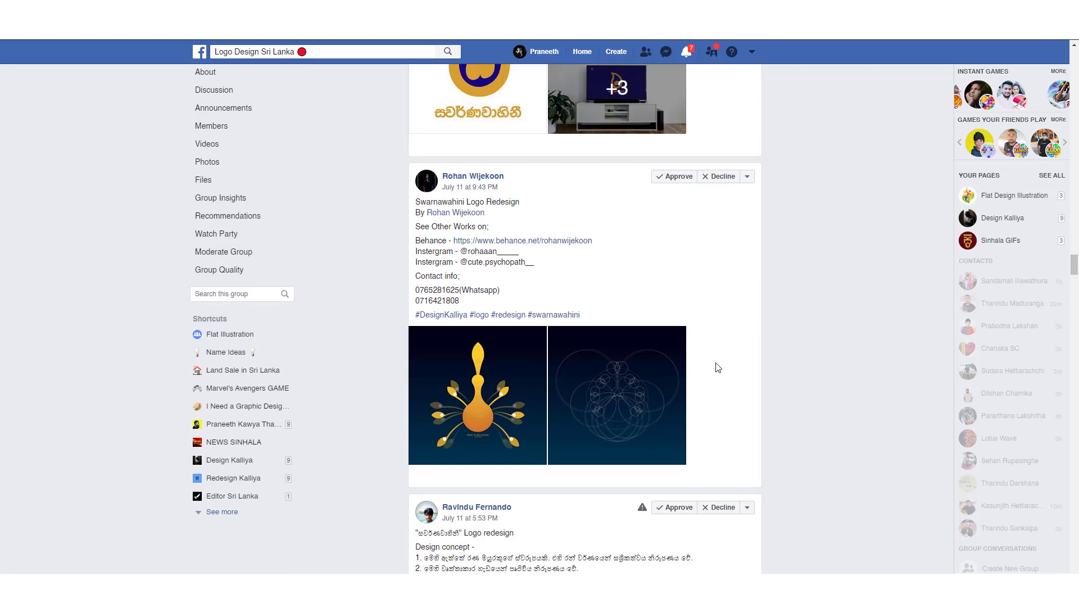
scroll(718, 367, "down", 2)
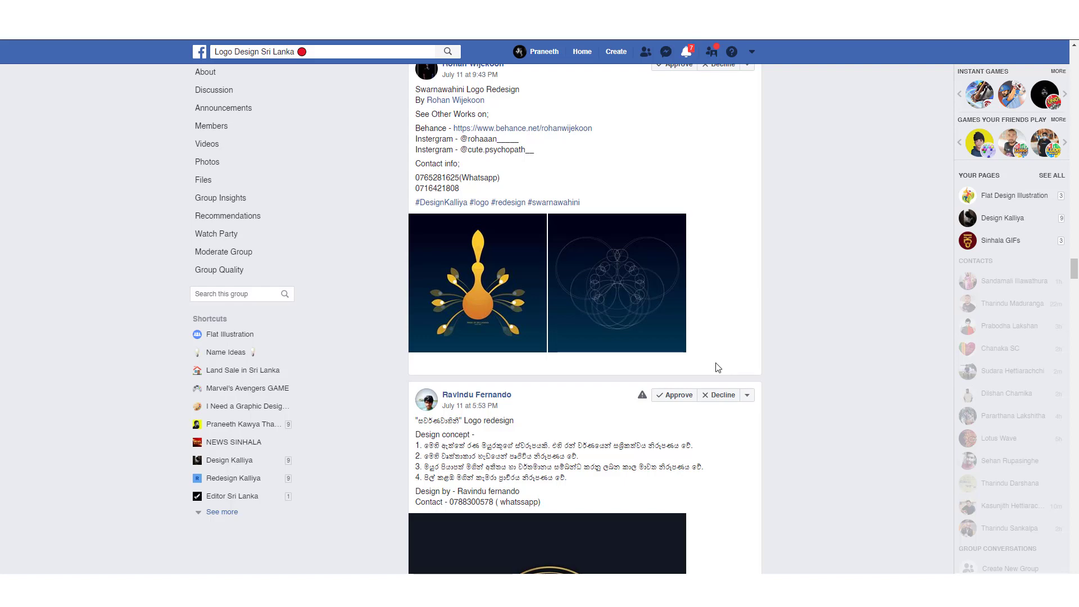
Scroll back up the pending queue to the top blue peacock Swarnavahini Logo Redesign post
scroll(718, 367, "up", 1)
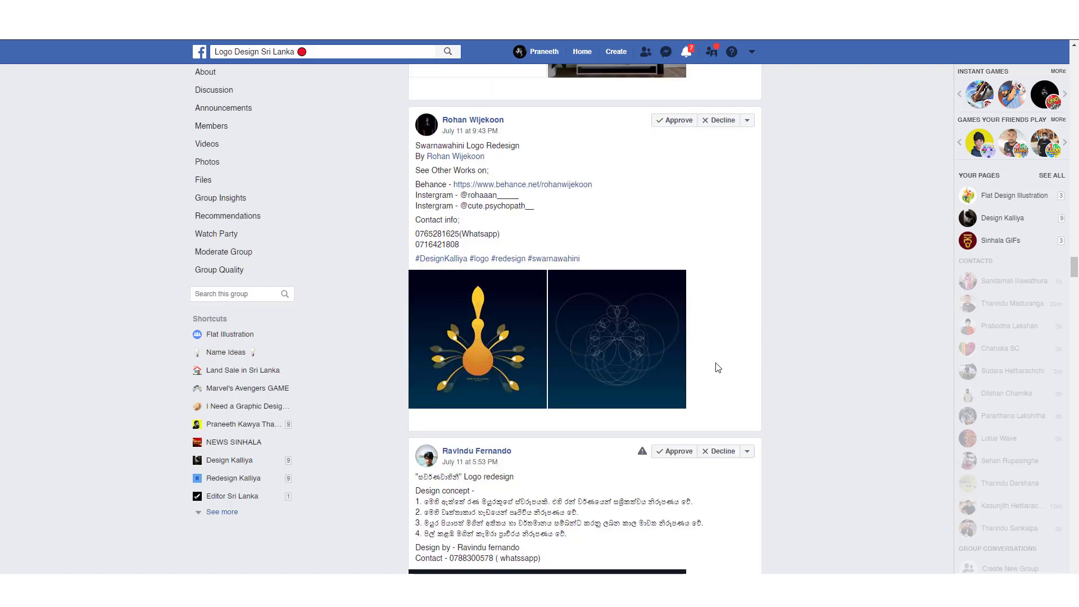
scroll(718, 367, "up", 2)
scroll(718, 367, "up", 2)
scroll(718, 368, "up", 3)
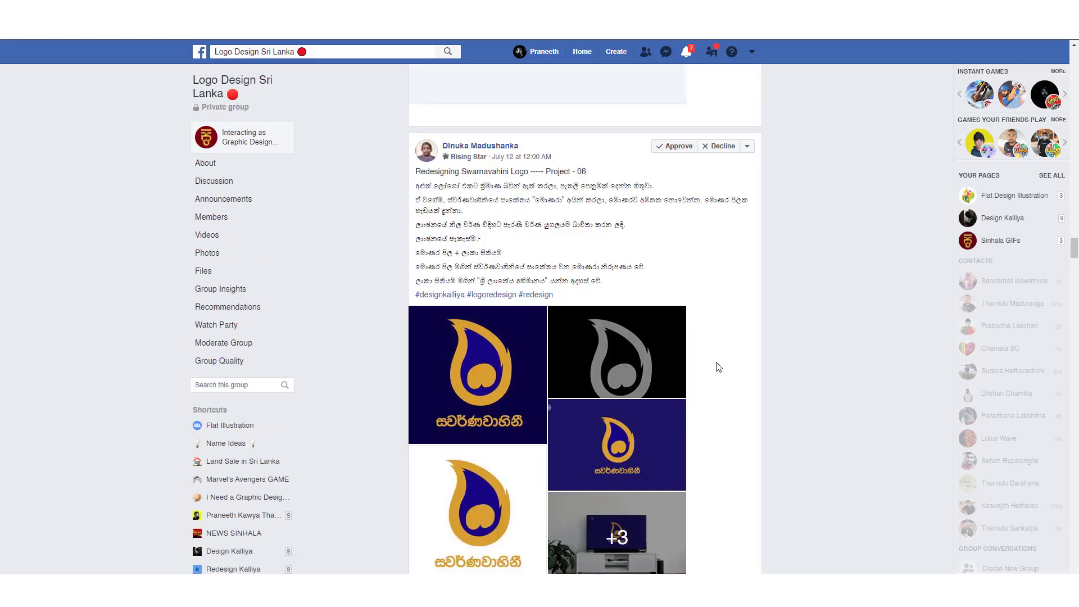
scroll(718, 368, "up", 3)
scroll(718, 367, "down", 3)
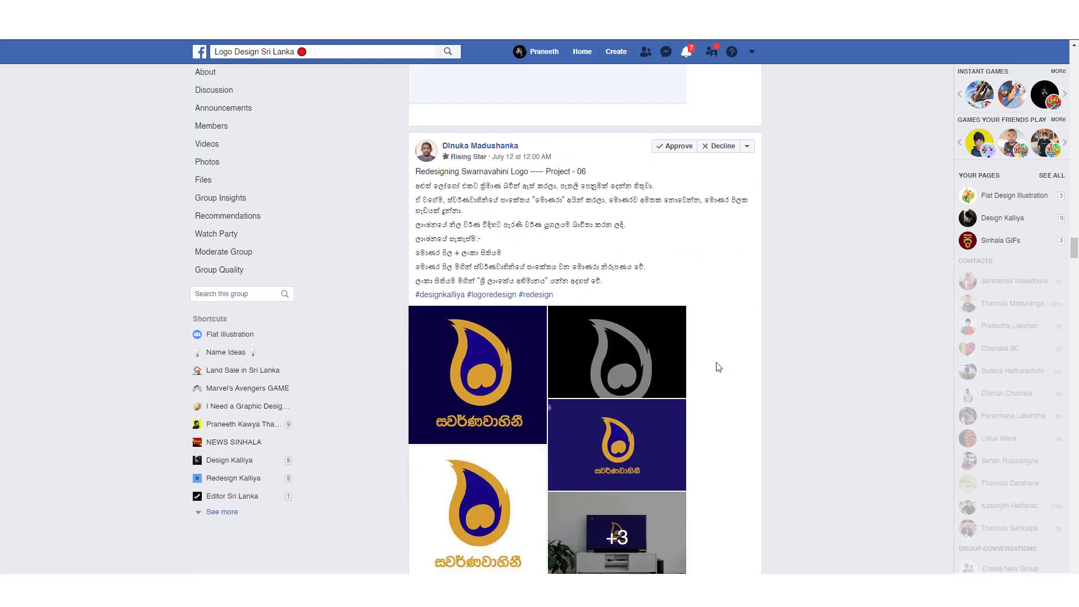
scroll(718, 368, "down", 3)
scroll(718, 367, "up", 3)
scroll(718, 368, "up", 3)
scroll(718, 367, "up", 1)
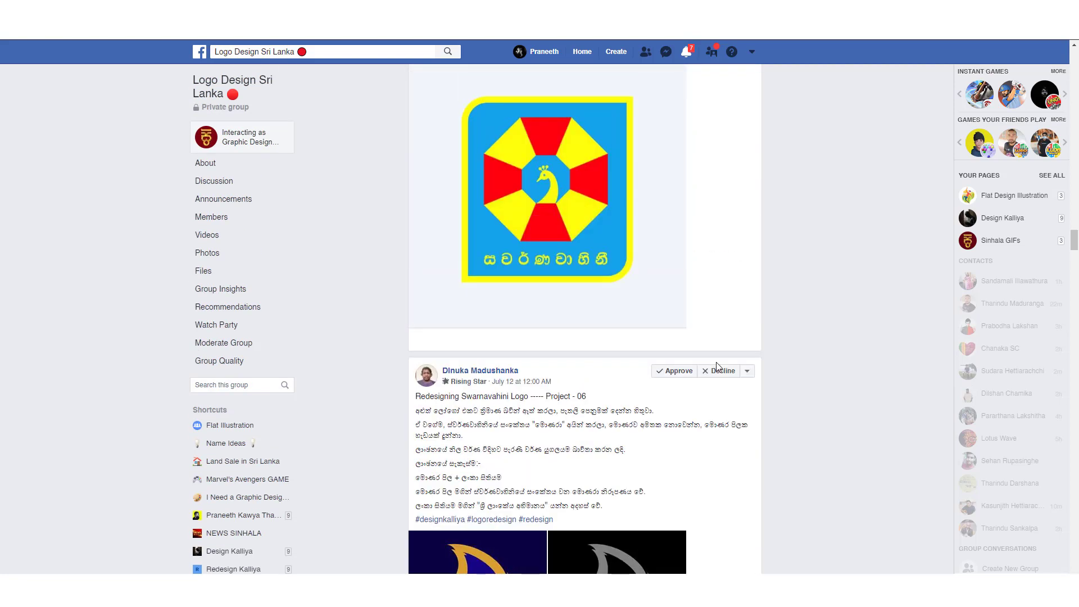
scroll(718, 368, "up", 3)
scroll(717, 368, "up", 3)
scroll(718, 367, "up", 3)
scroll(718, 367, "up", 3)
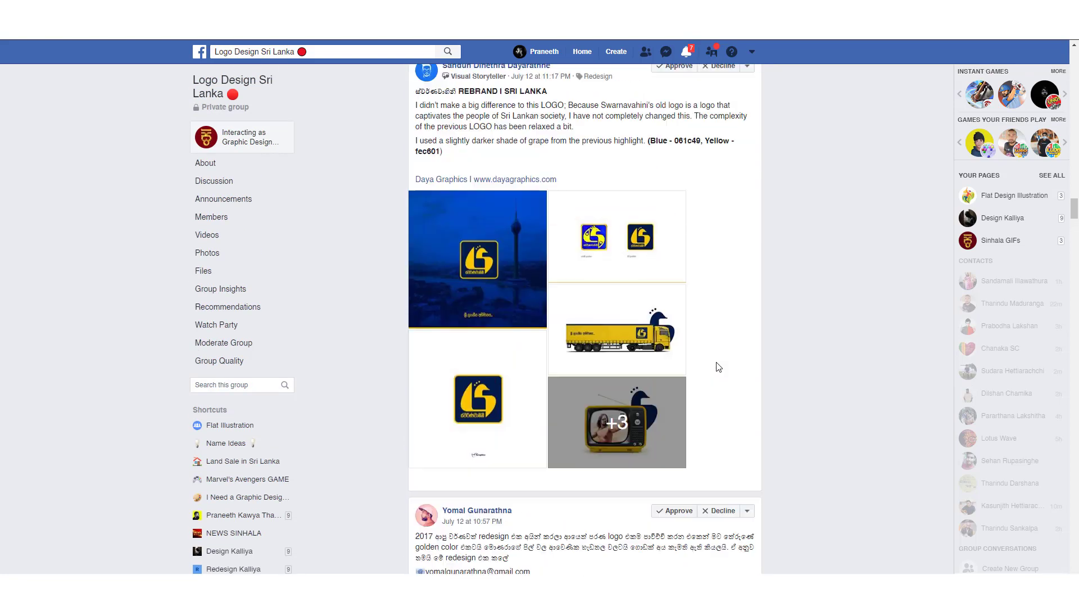
scroll(718, 368, "up", 3)
scroll(781, 376, "up", 5)
scroll(780, 377, "up", 3)
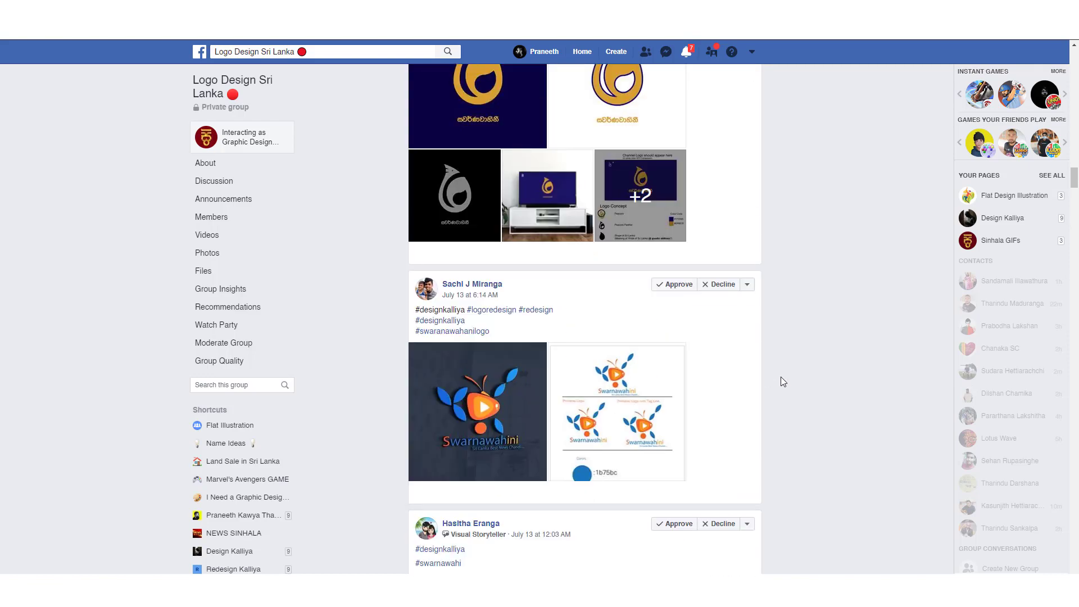
scroll(781, 378, "up", 3)
scroll(781, 377, "up", 2)
scroll(781, 378, "up", 4)
scroll(779, 371, "up", 3)
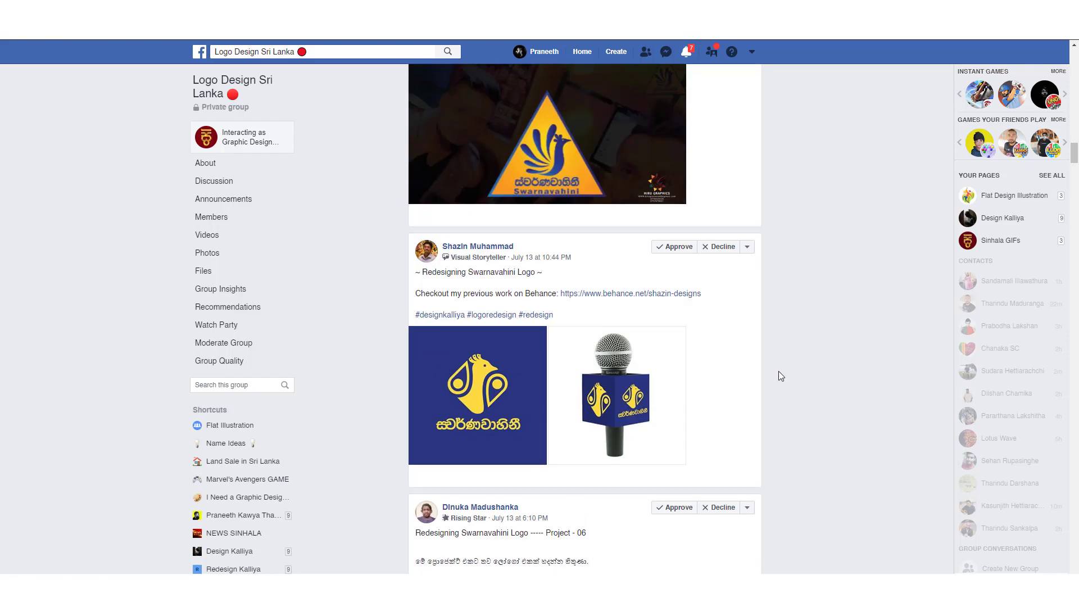
scroll(778, 371, "up", 3)
scroll(779, 371, "up", 2)
scroll(778, 371, "up", 5)
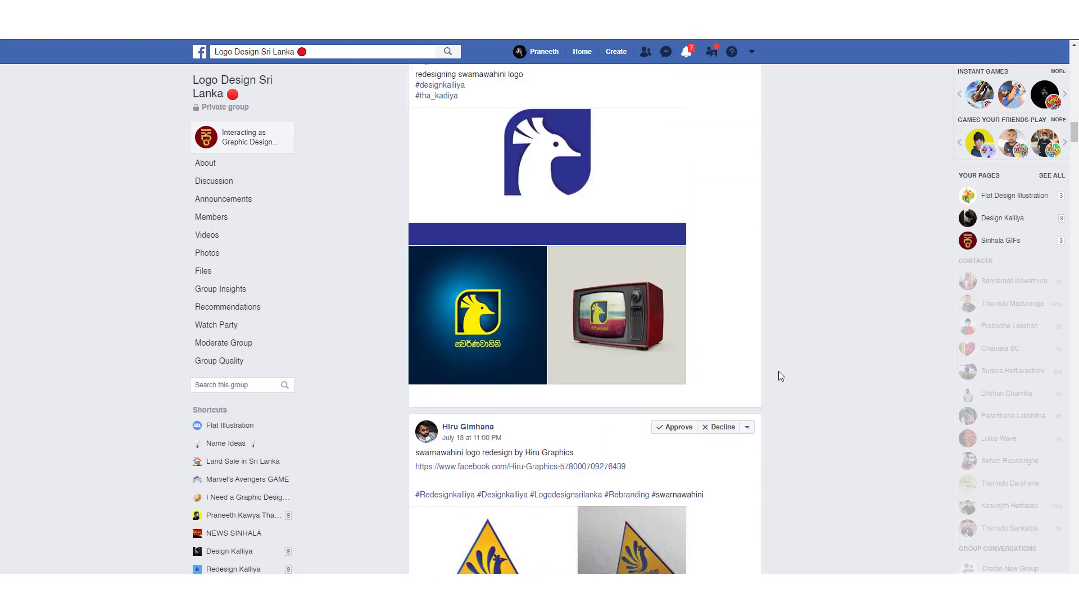
scroll(780, 372, "up", 5)
scroll(779, 372, "up", 5)
scroll(779, 372, "up", 5)
scroll(779, 372, "up", 5)
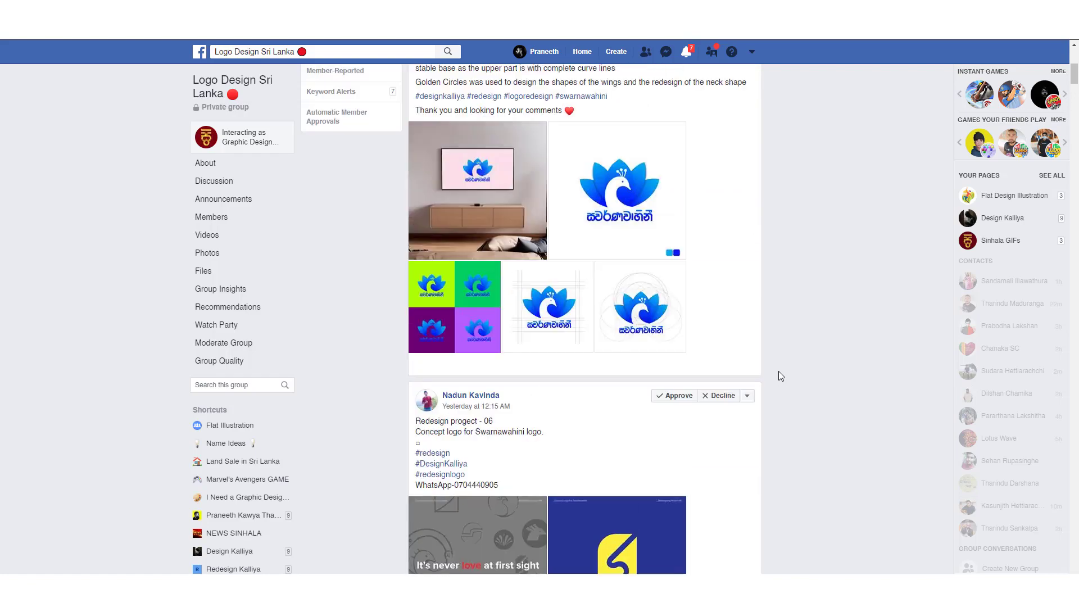
scroll(778, 371, "up", 3)
scroll(779, 372, "up", 1)
scroll(778, 371, "down", 2)
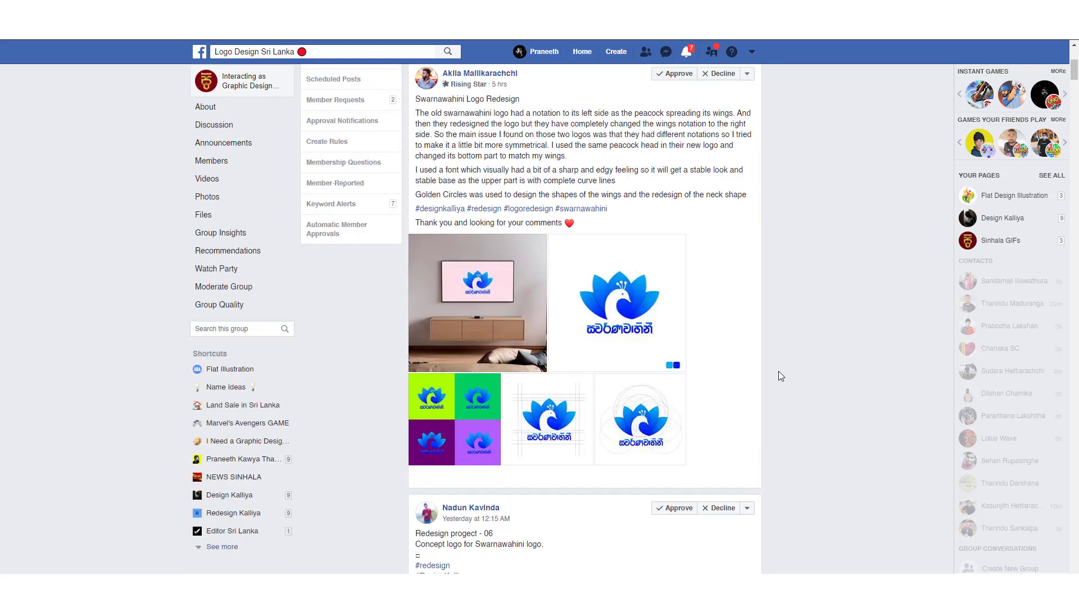